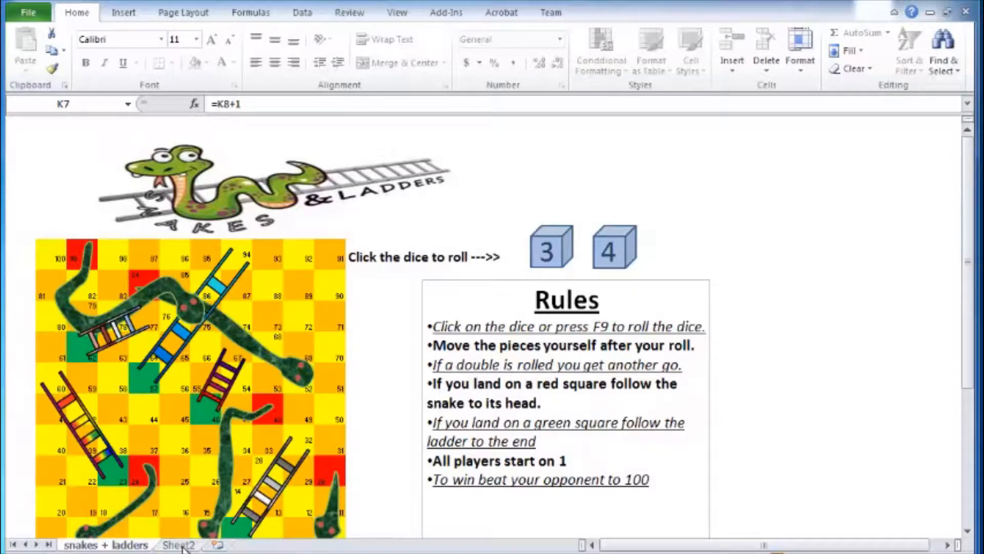
# - Switch to the blank Sheet2 and look over columns A to C and rows 1 to 4 by selecting each in turn
pyautogui.click(183, 546)
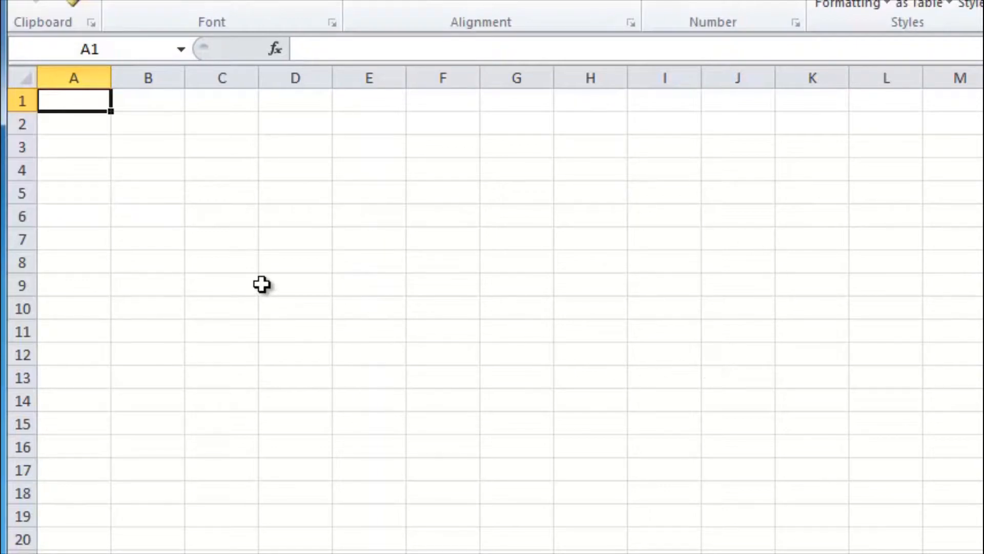
pyautogui.click(79, 71)
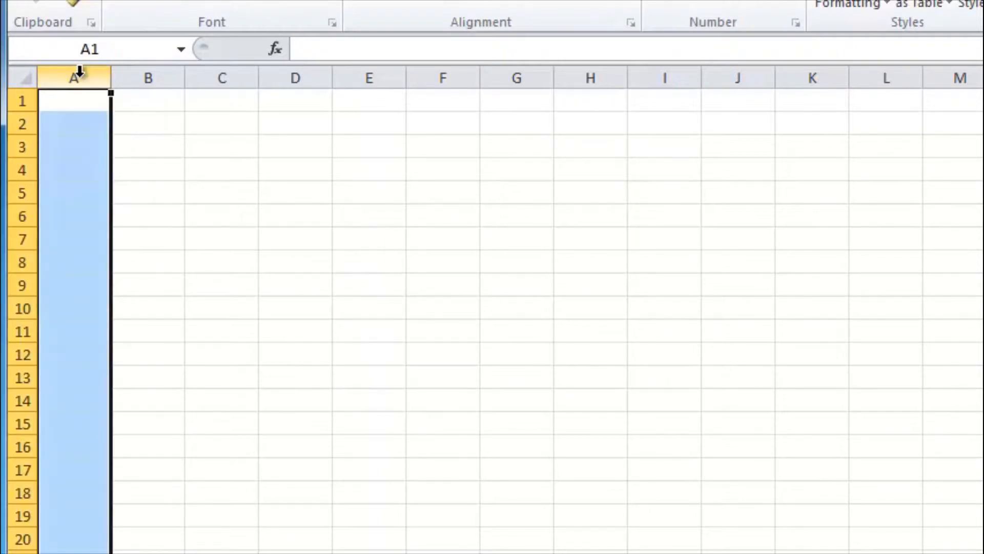
pyautogui.click(143, 72)
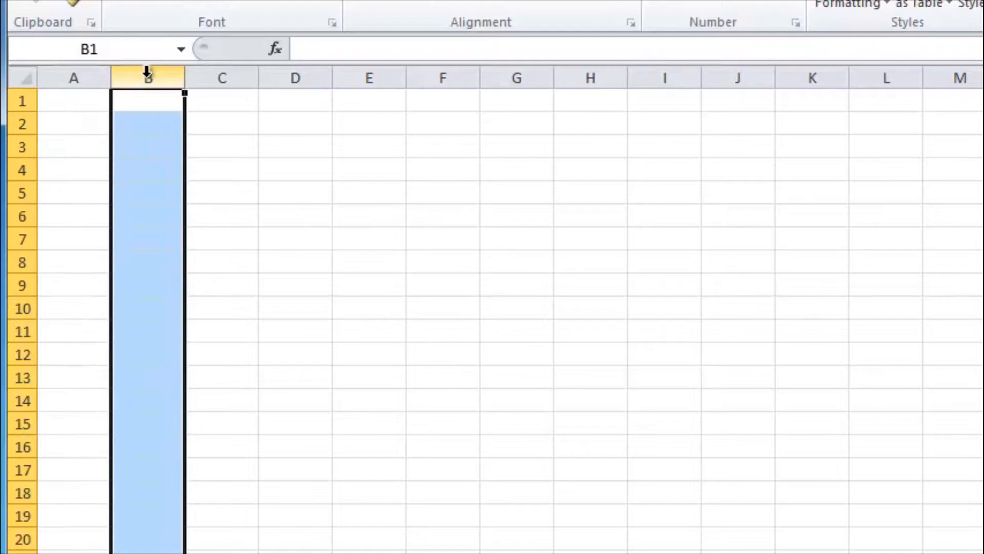
pyautogui.click(245, 70)
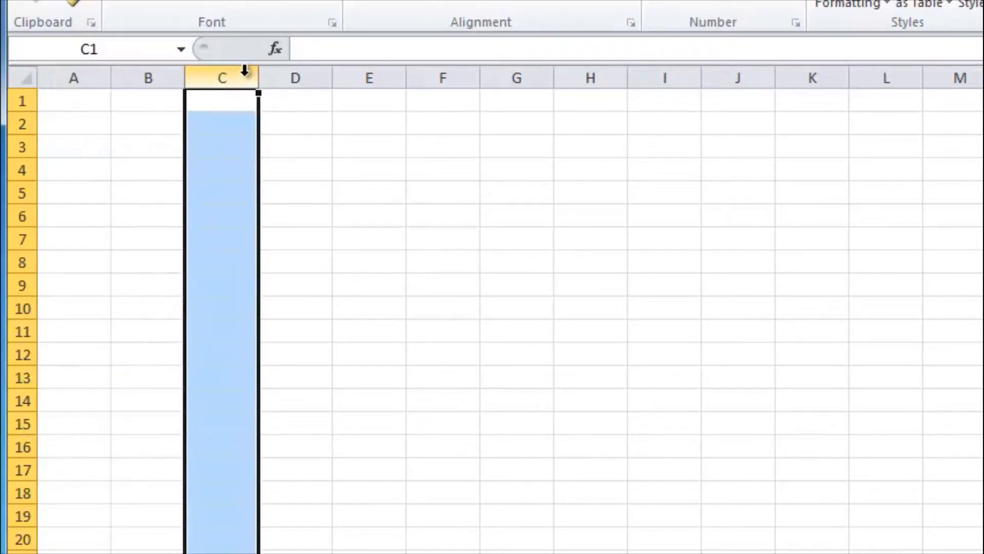
pyautogui.click(21, 100)
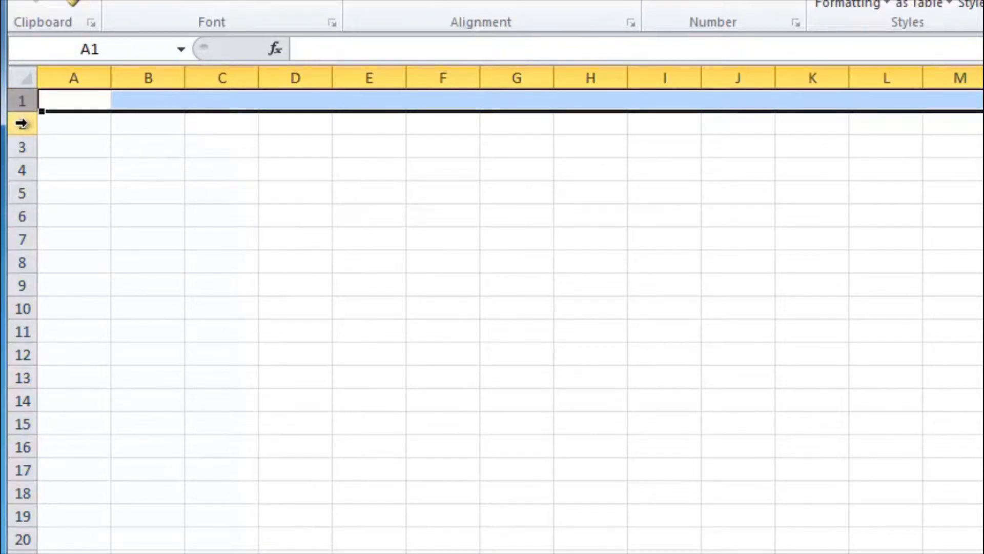
pyautogui.click(21, 123)
pyautogui.click(21, 147)
pyautogui.click(21, 169)
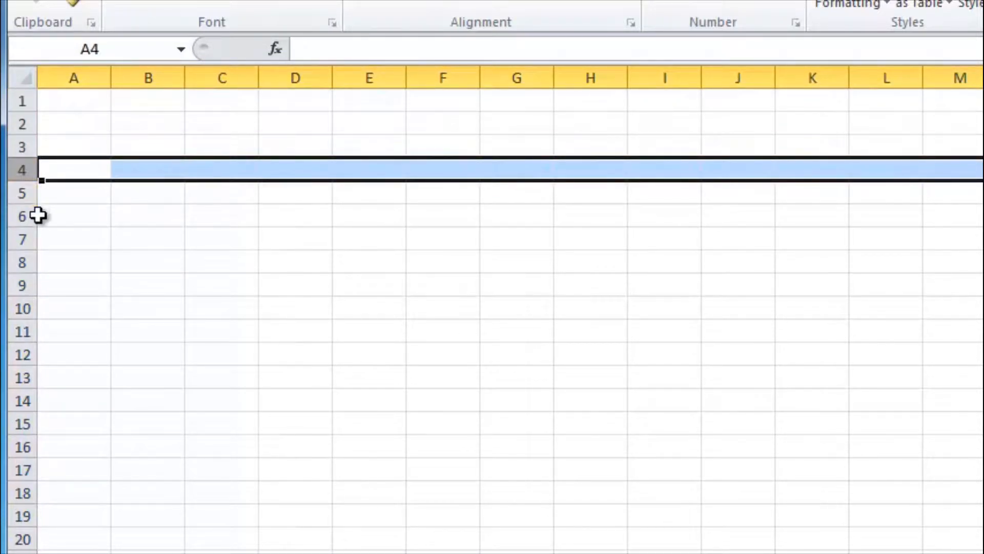
# - Examine how cell references are named by selecting cells A1, E8 and F2, returning to A1
pyautogui.click(96, 104)
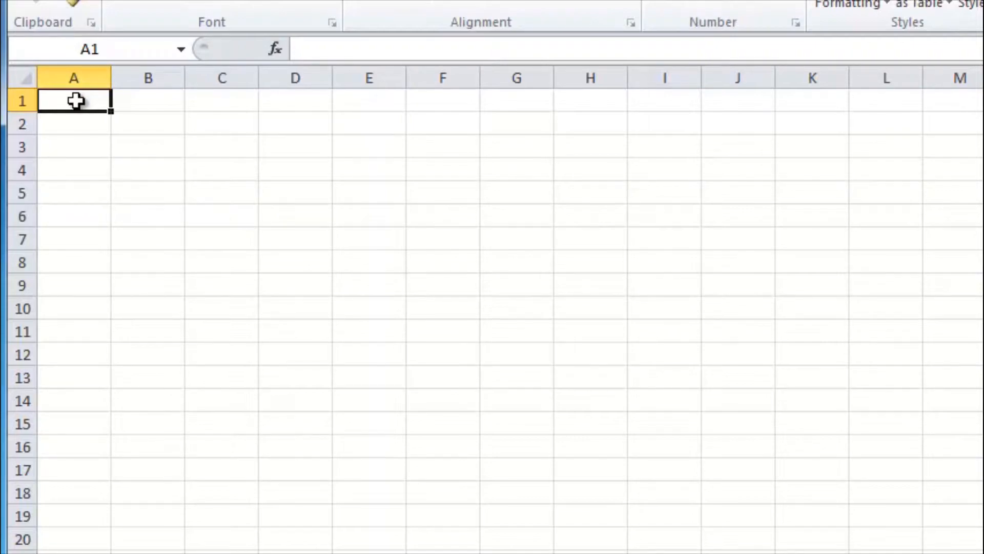
pyautogui.click(113, 49)
pyautogui.press('Escape')
pyautogui.click(349, 257)
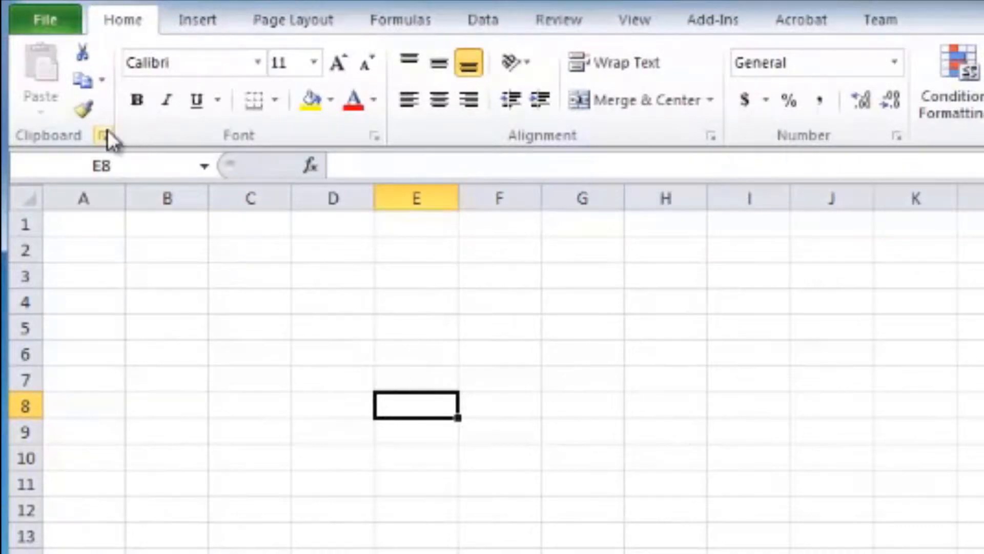
pyautogui.click(99, 230)
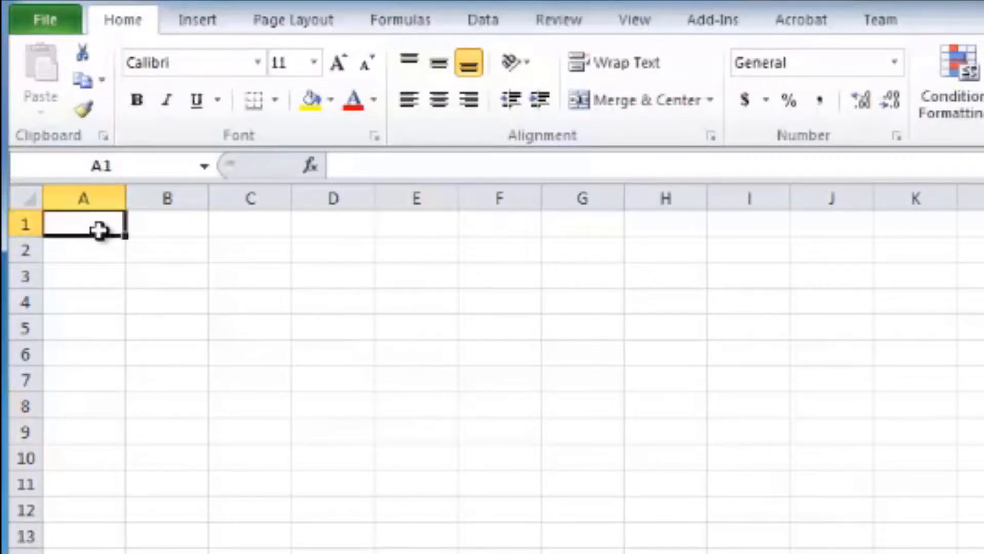
pyautogui.click(505, 250)
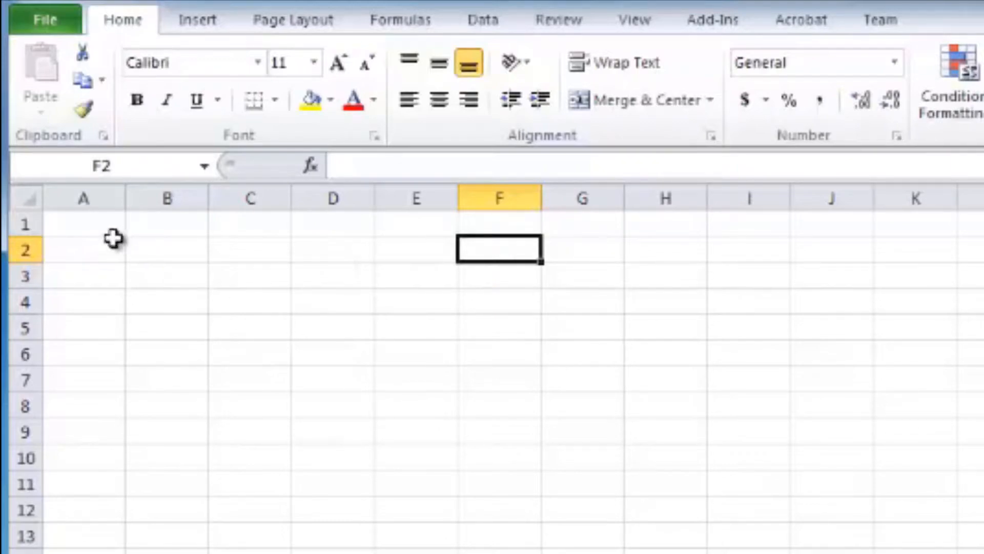
pyautogui.click(87, 223)
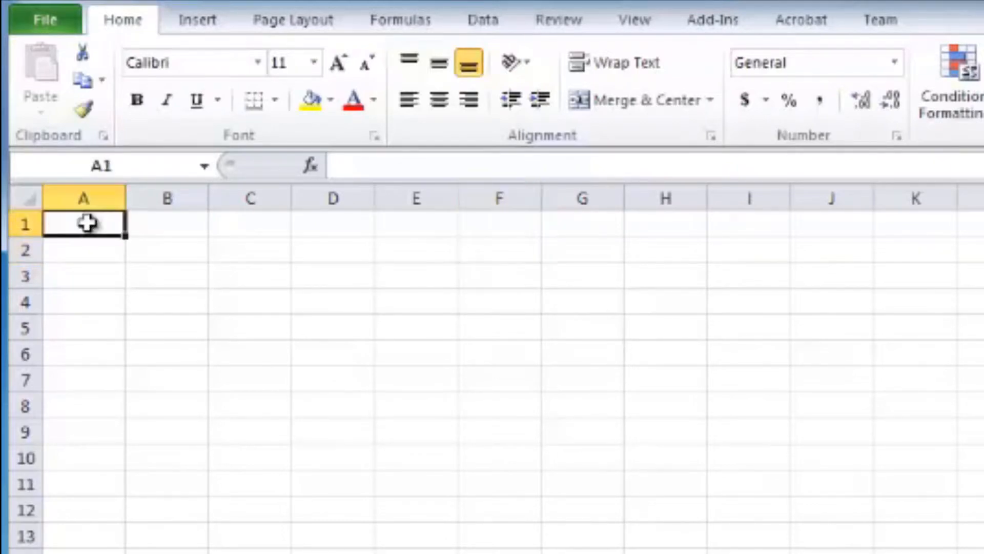
# - Enter the formula =1 in cell A10 and reselect the cell to check its contents
pyautogui.click(93, 457)
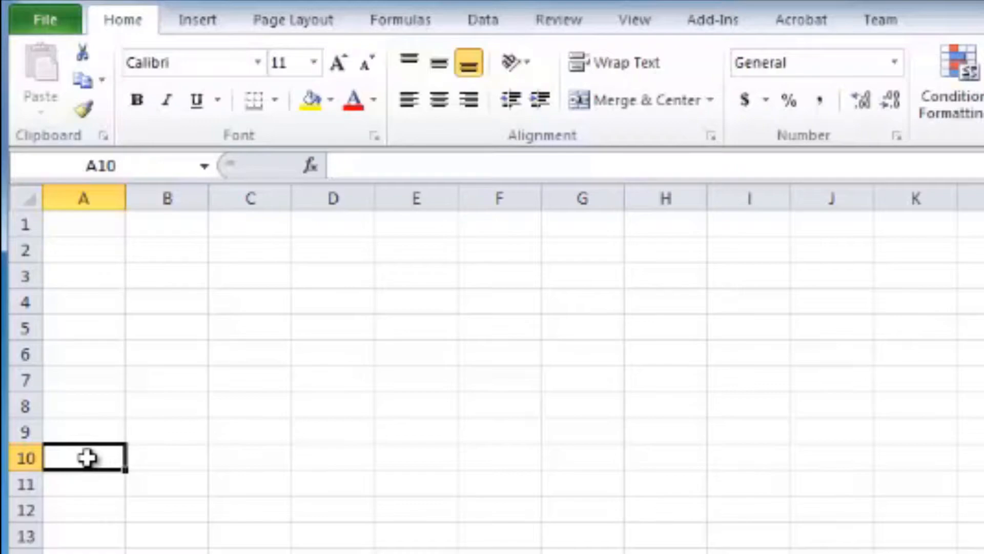
pyautogui.write('=')
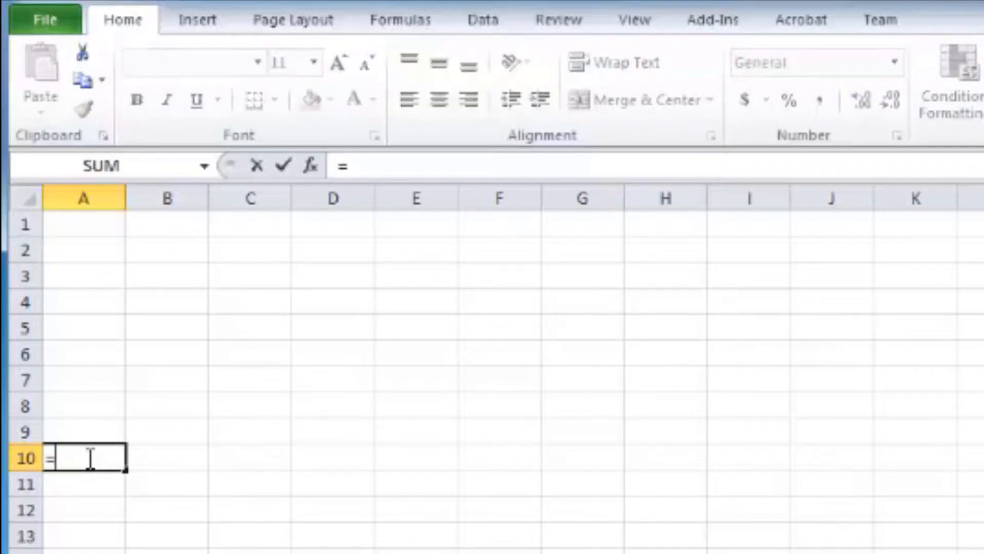
pyautogui.write('1')
pyautogui.press('Return')
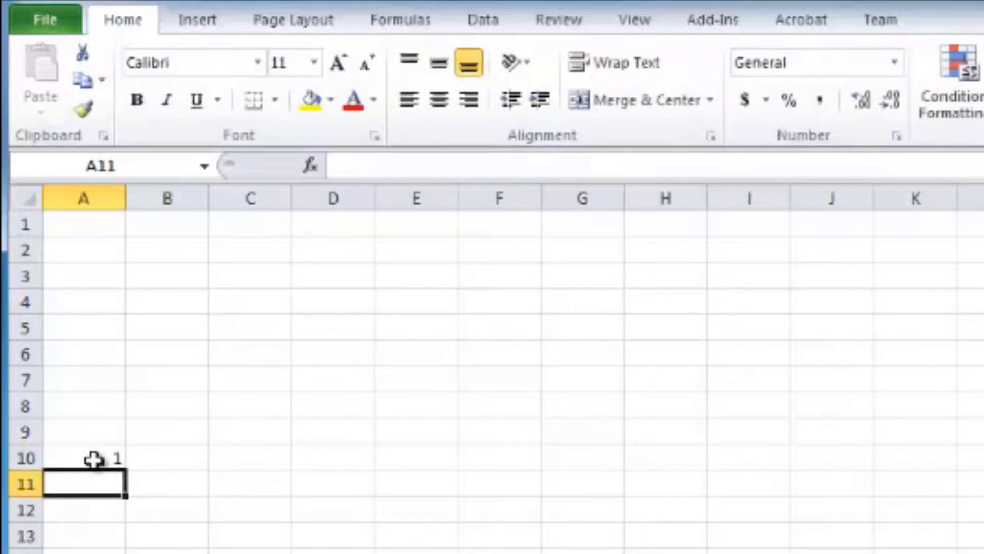
pyautogui.click(94, 459)
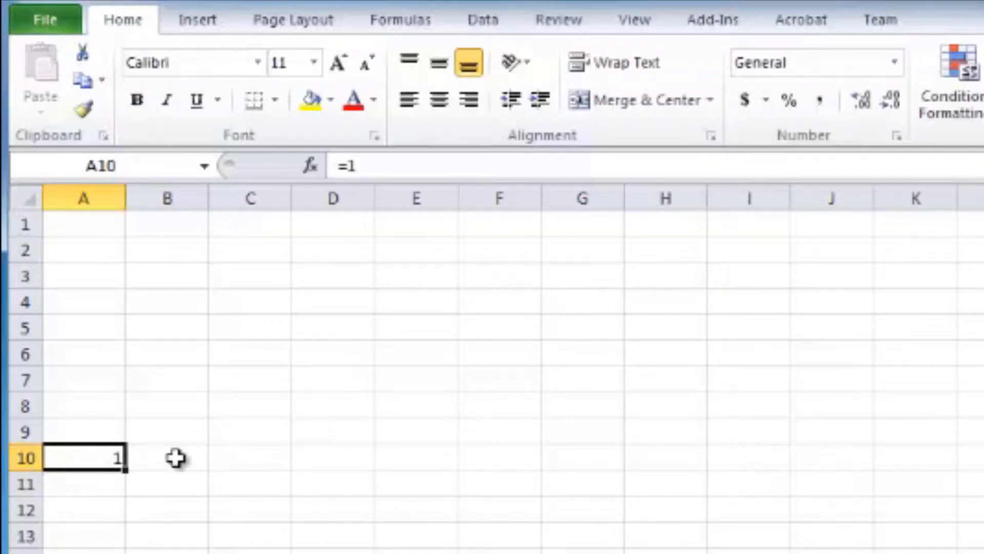
# - Enter the formula =A10+1 in cell B10, referencing the neighbouring cell, and reselect B10 to check it
pyautogui.click(176, 458)
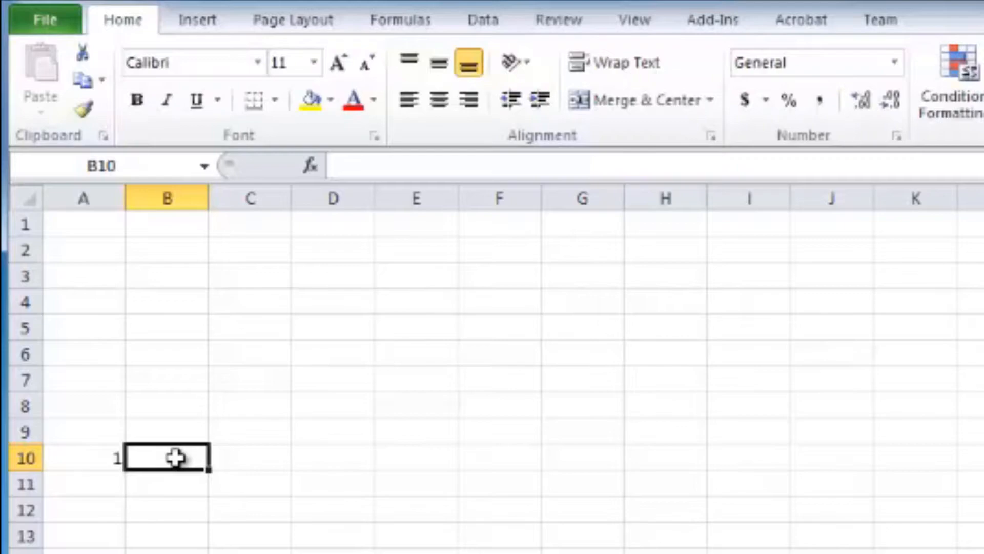
pyautogui.write('=')
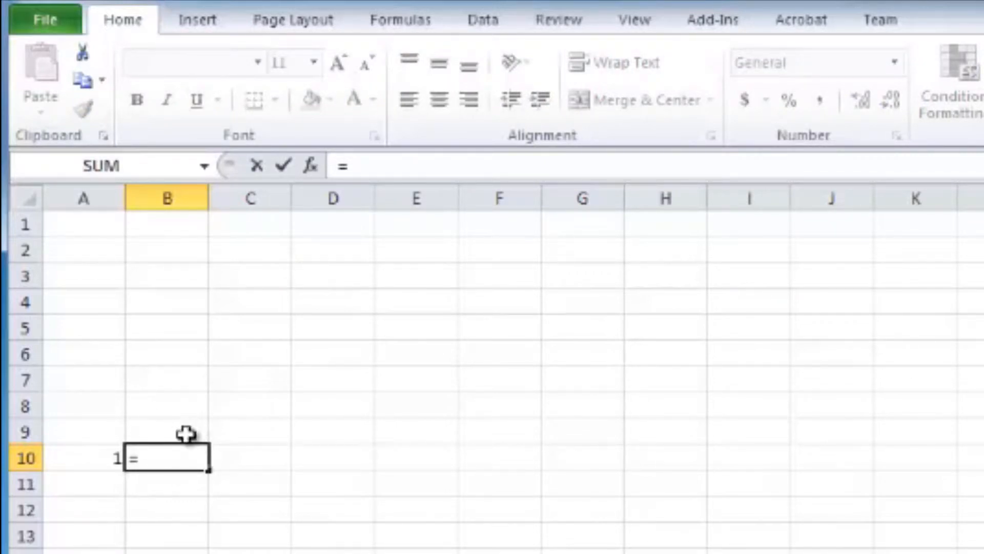
pyautogui.click(71, 455)
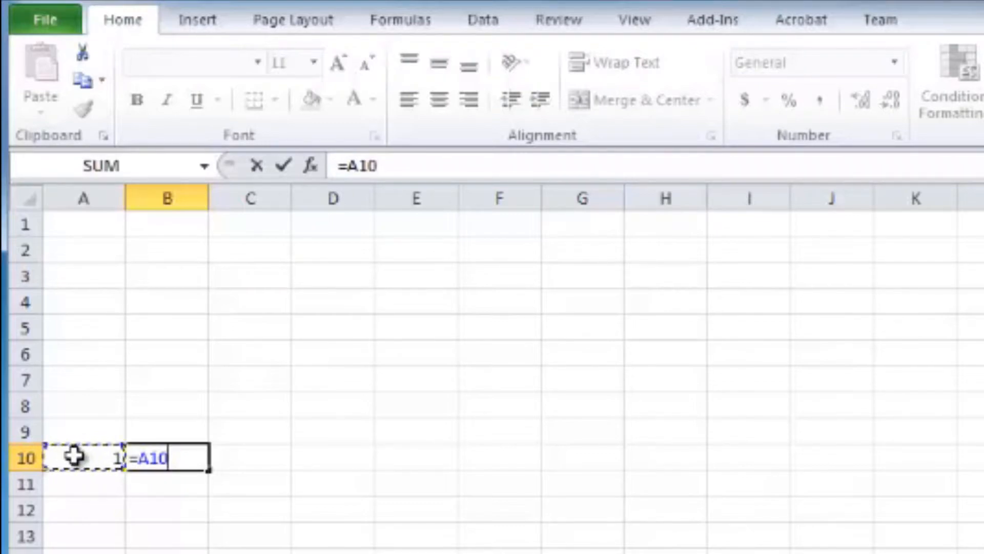
pyautogui.write('+1')
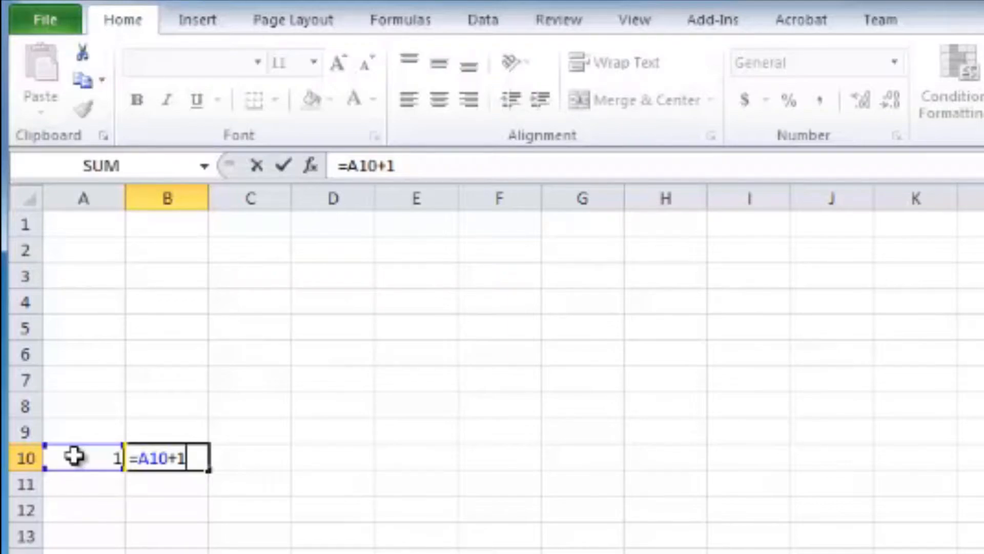
pyautogui.press('Return')
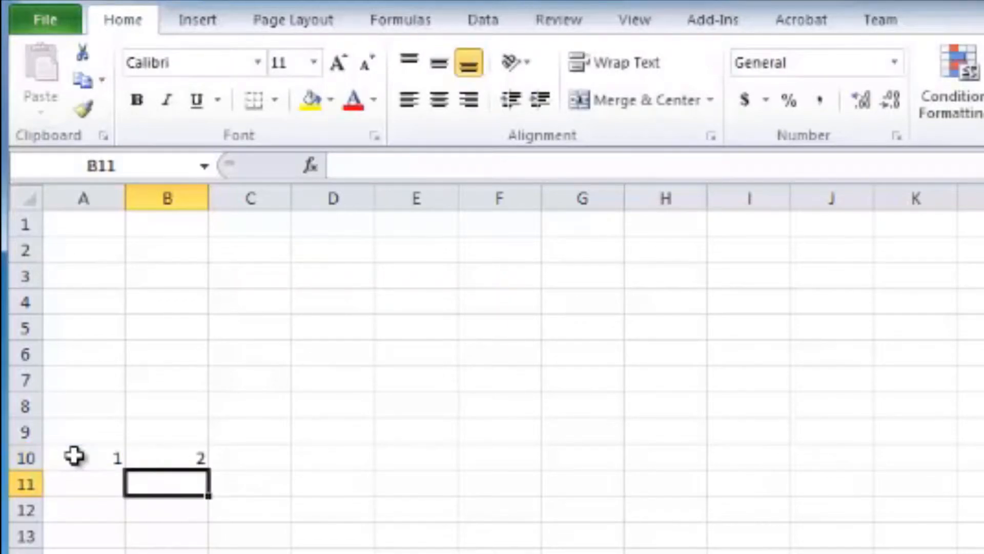
pyautogui.click(162, 455)
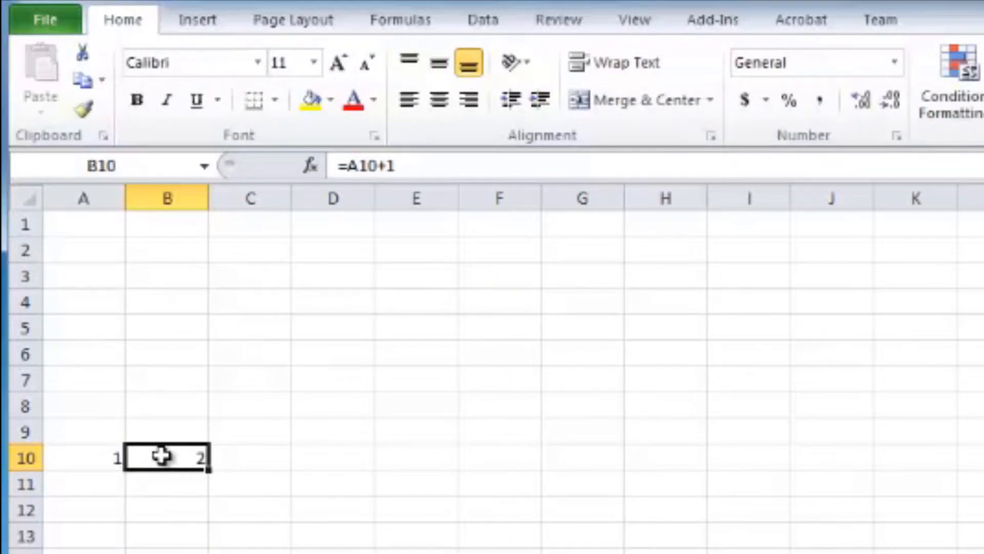
# - Enter the formula =B10+1 in cell C10, adding one to the neighbouring cell
pyautogui.click(258, 454)
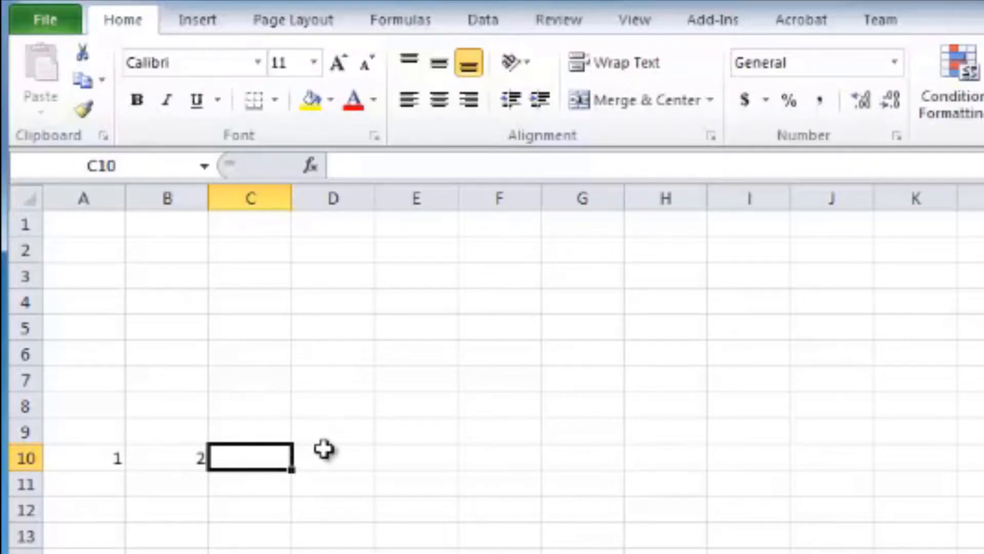
pyautogui.click(339, 458)
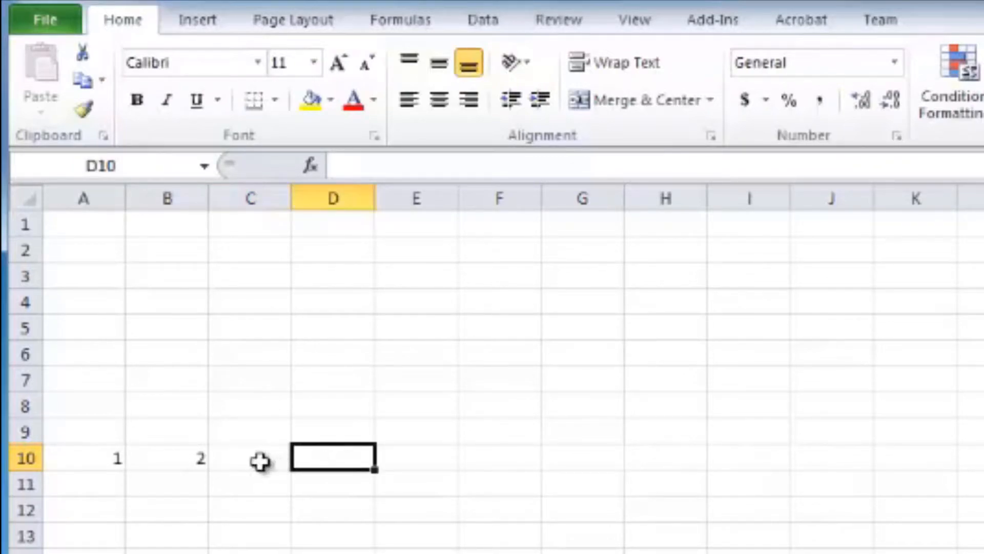
pyautogui.click(259, 461)
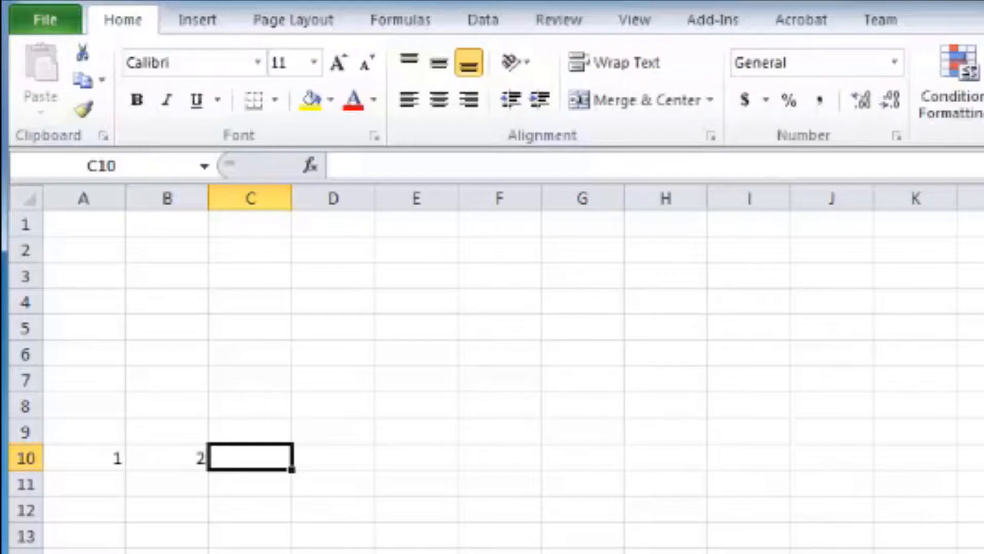
pyautogui.write('=')
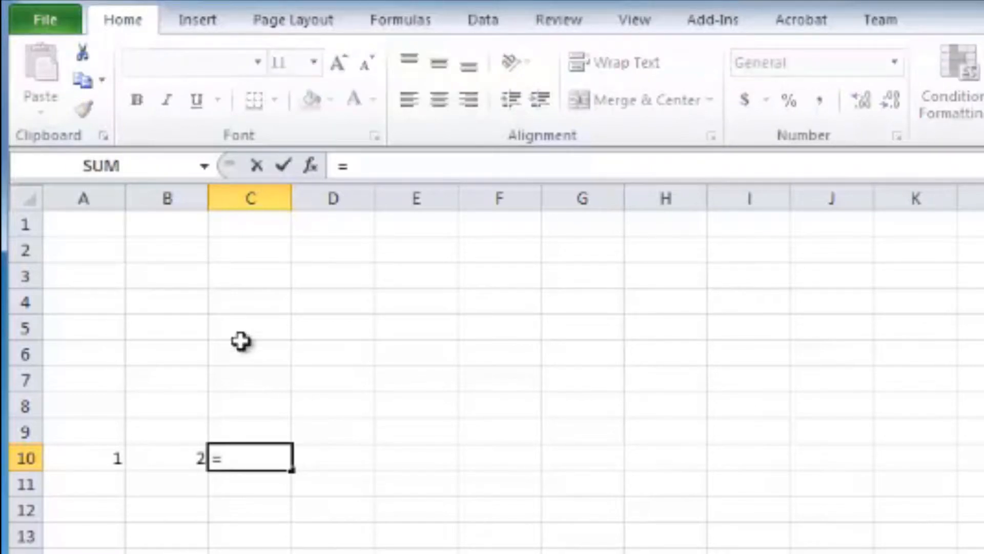
pyautogui.click(179, 455)
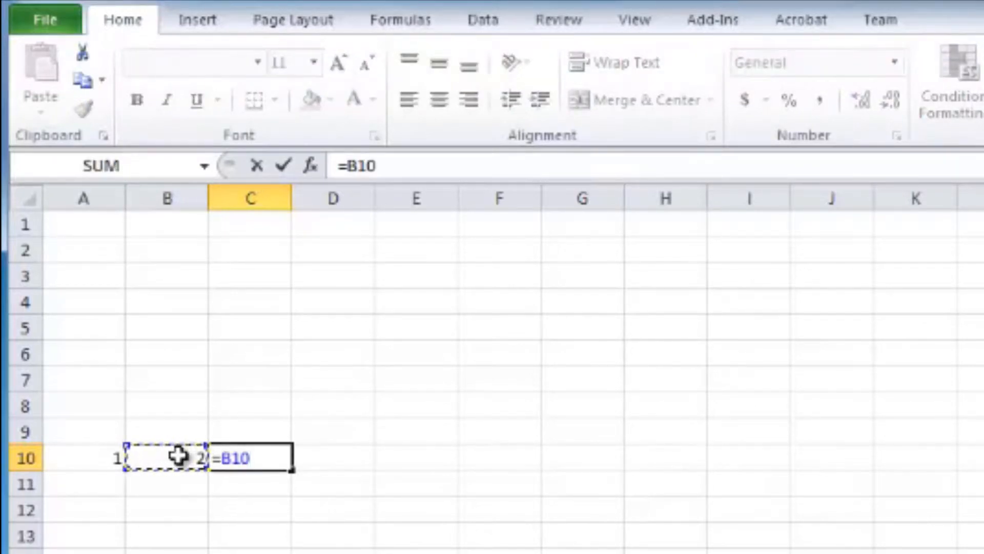
pyautogui.write('+1')
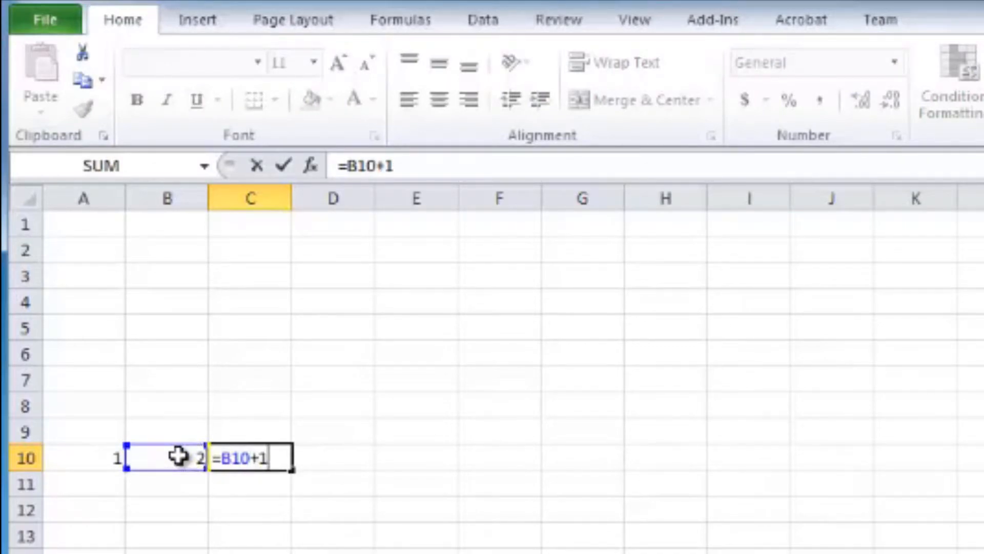
pyautogui.press('Return')
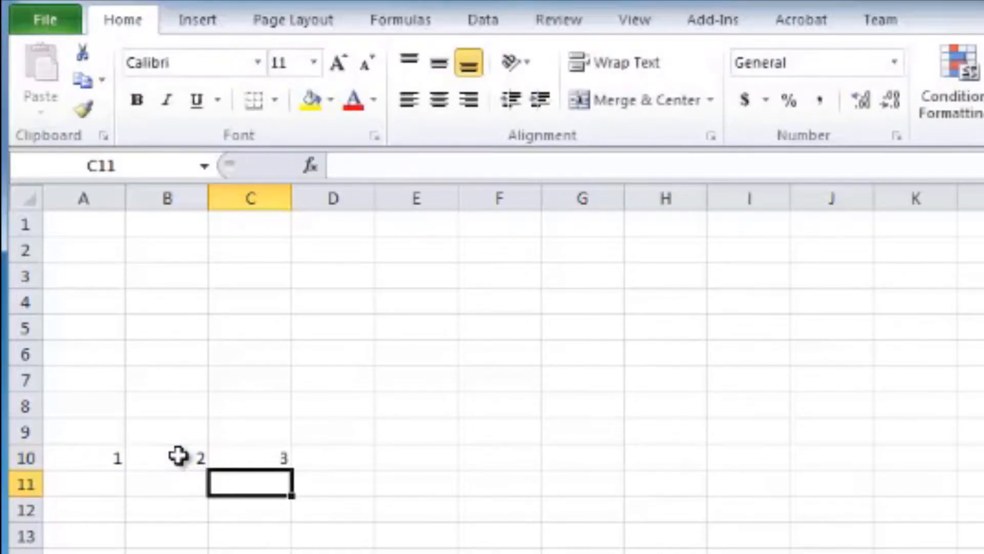
# - Fill the formula in C10 across row 10 through cell J10
pyautogui.click(258, 457)
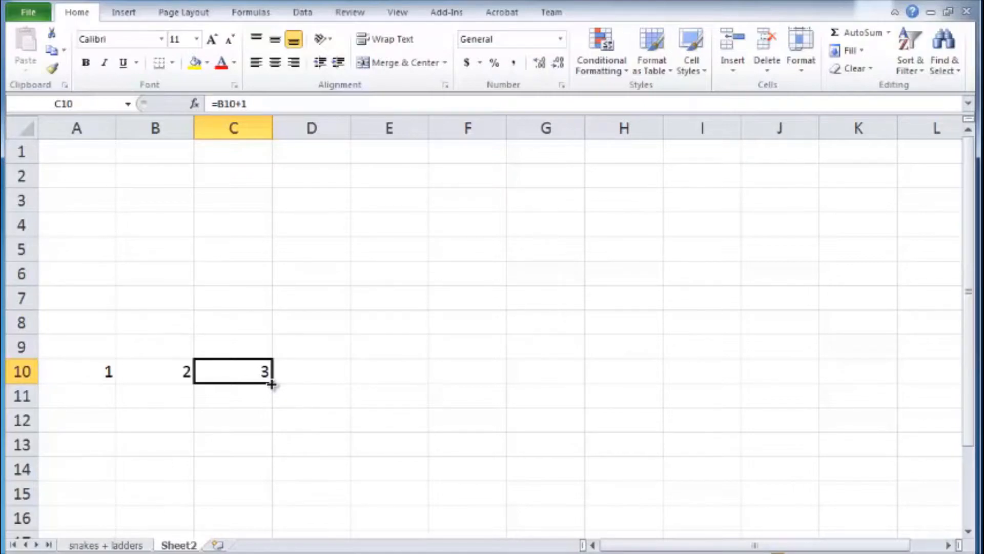
pyautogui.moveTo(272, 384); pyautogui.dragTo(814, 382)
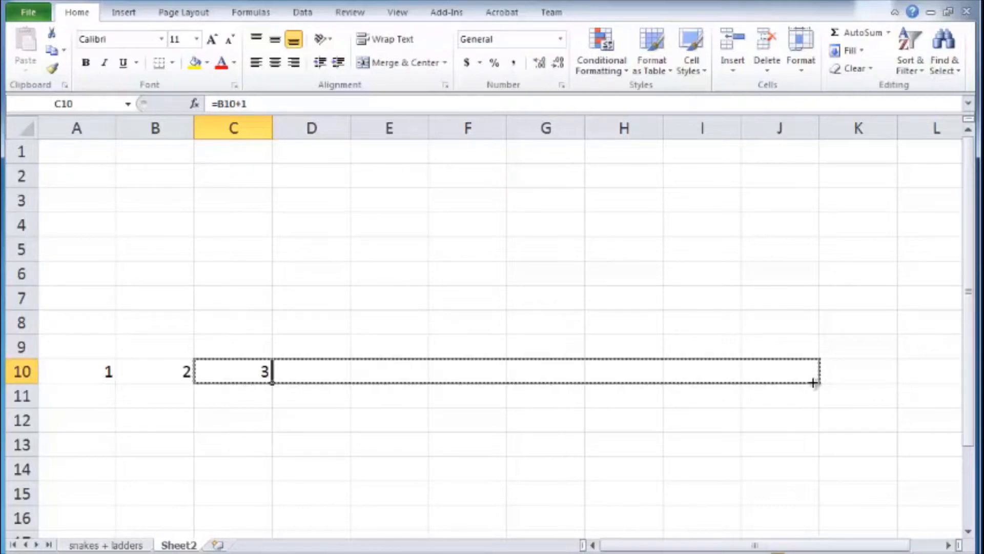
pyautogui.moveTo(813, 383); pyautogui.dragTo(814, 384)
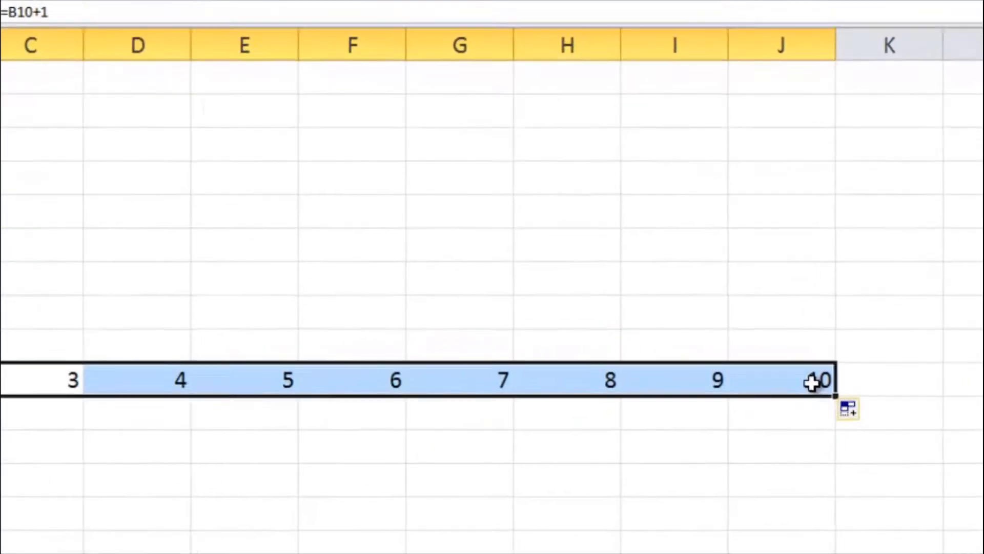
# - Inspect the filled formula in cell J10 and leave it as it is
pyautogui.click(809, 372)
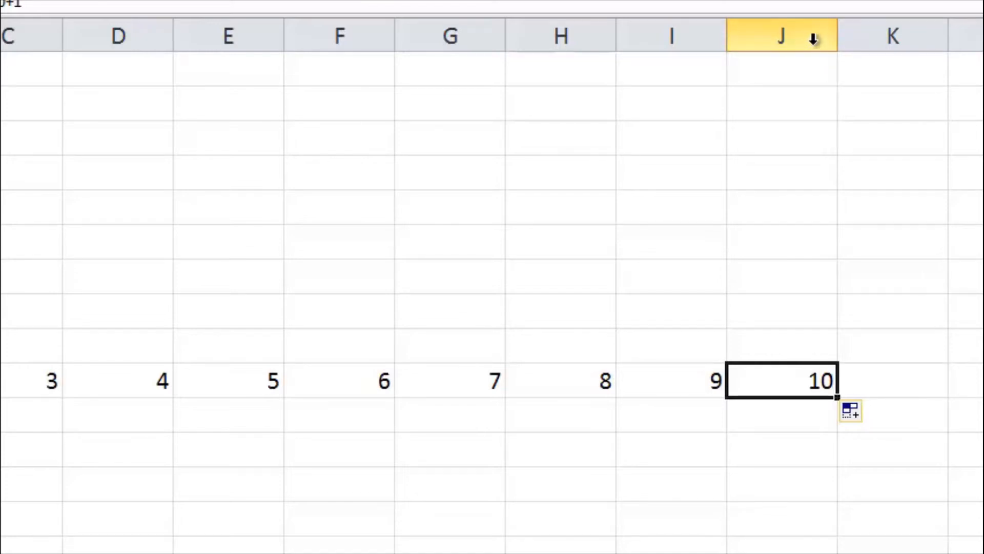
pyautogui.doubleClick(795, 380)
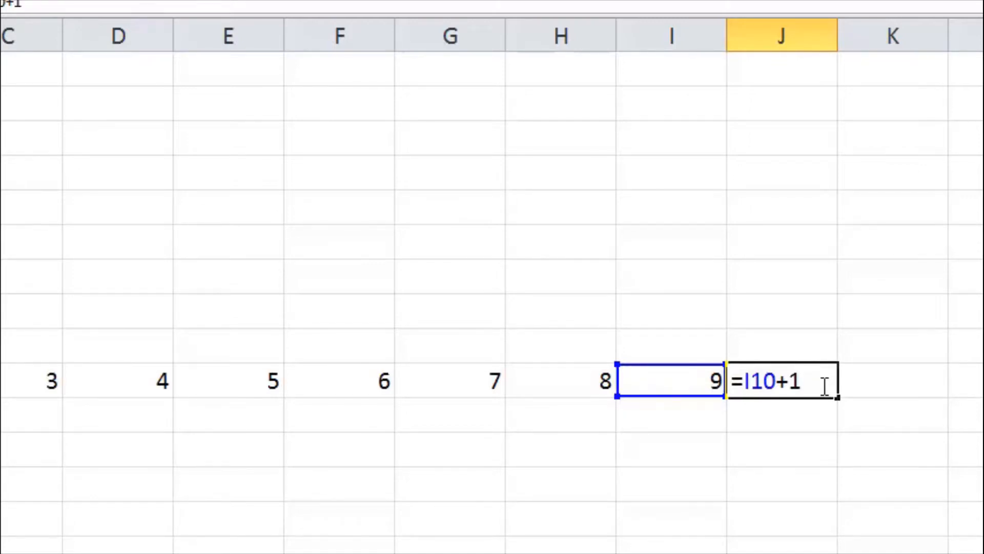
pyautogui.hotkey('ctrl', 'Return')
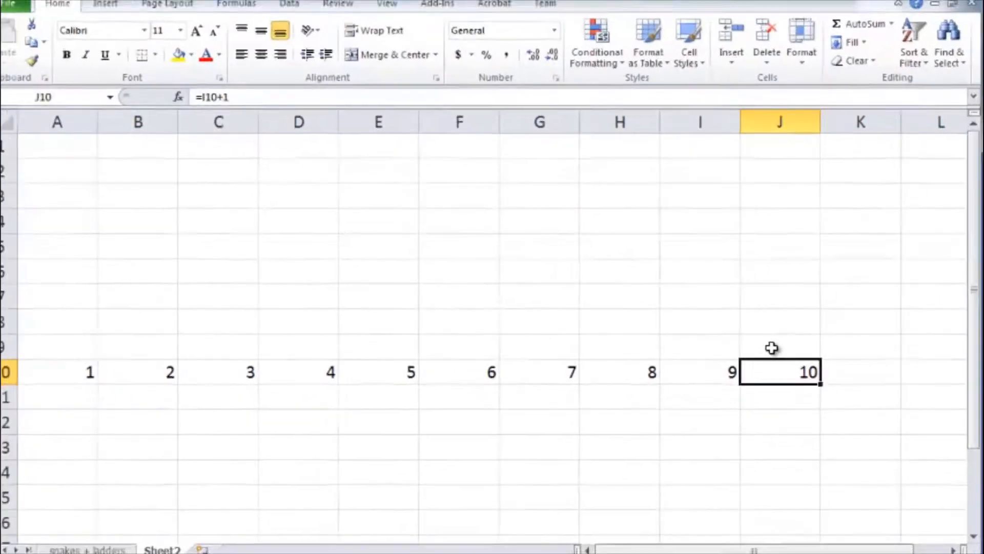
# - Try to copy the formula in J10 up into J9 and inspect the reference it uses
pyautogui.click(770, 347)
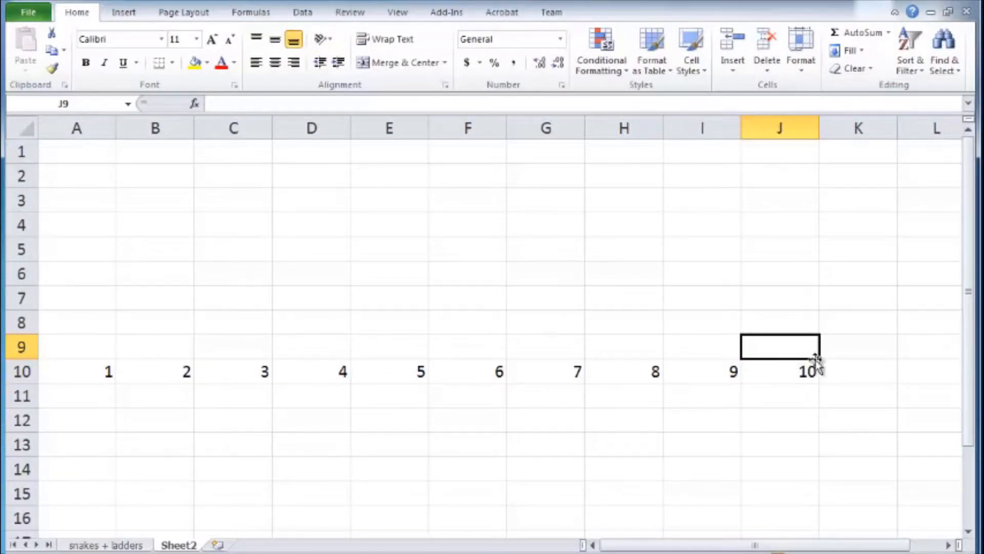
pyautogui.click(787, 375)
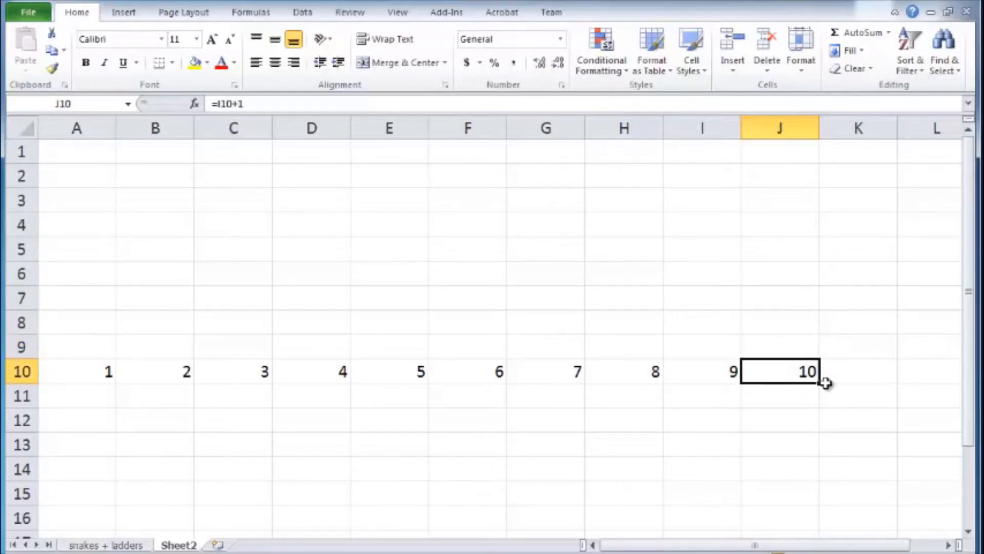
pyautogui.moveTo(820, 383); pyautogui.dragTo(812, 340)
pyautogui.click(791, 345)
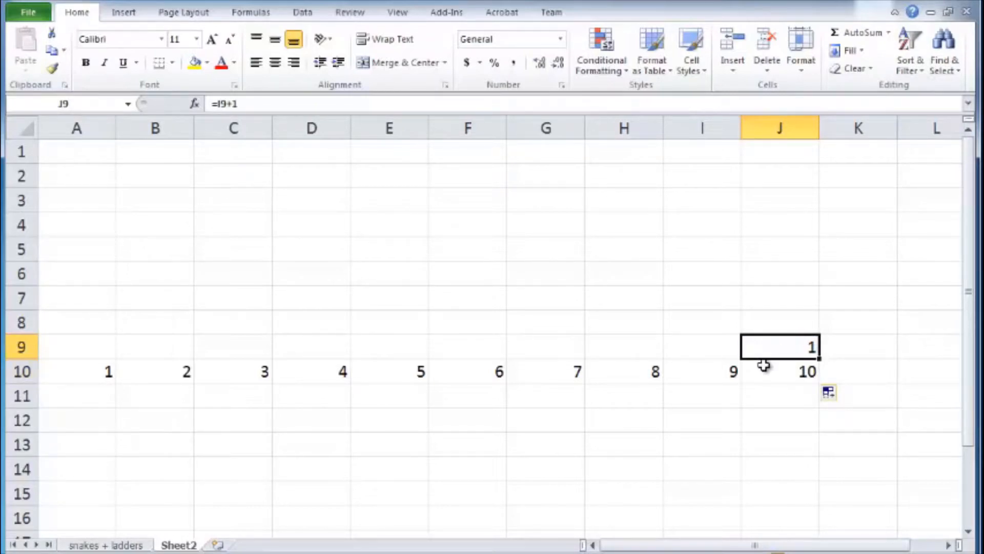
pyautogui.doubleClick(775, 347)
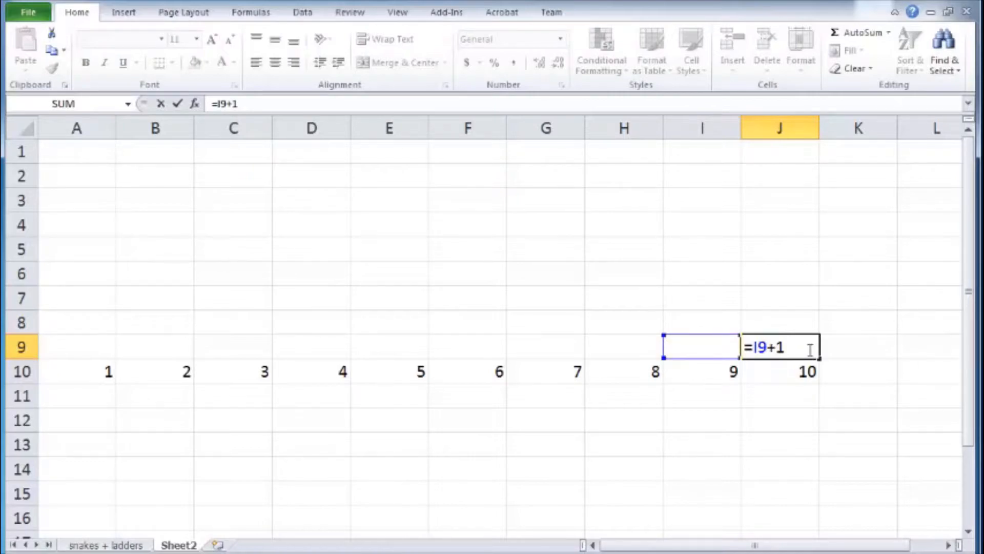
pyautogui.press('Escape')
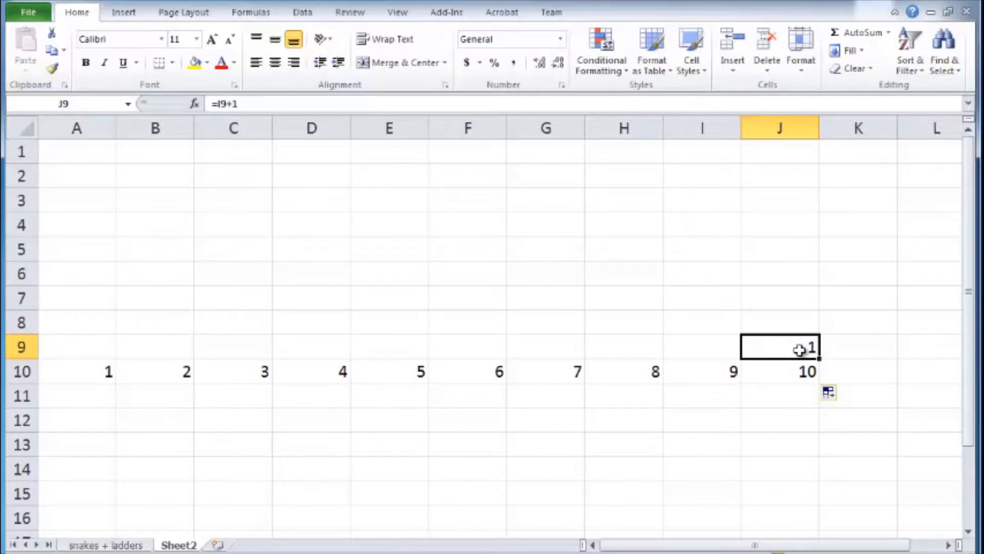
# - Enter the formula =J10+1 in cell J9, referencing the cell below, and reselect J9 to check it
pyautogui.write('=')
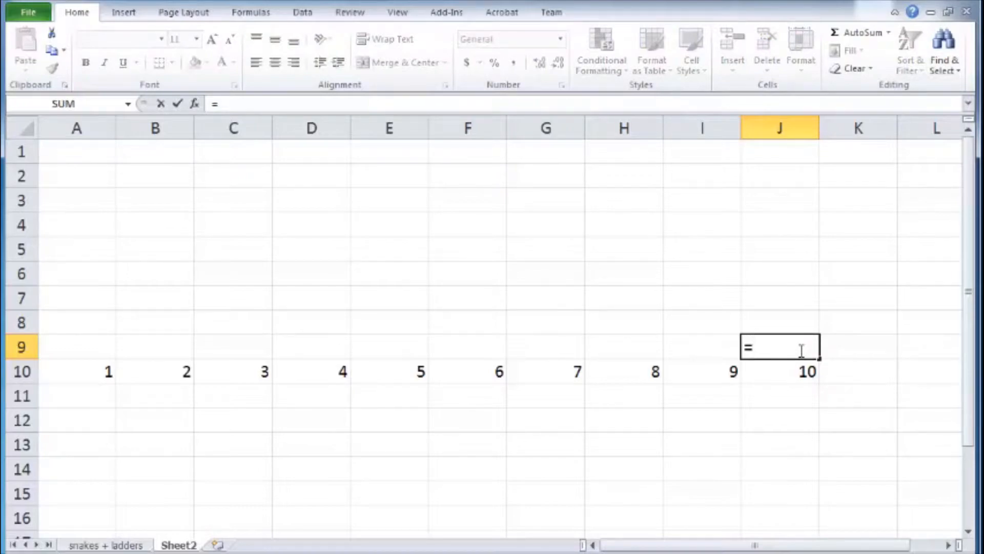
pyautogui.click(800, 372)
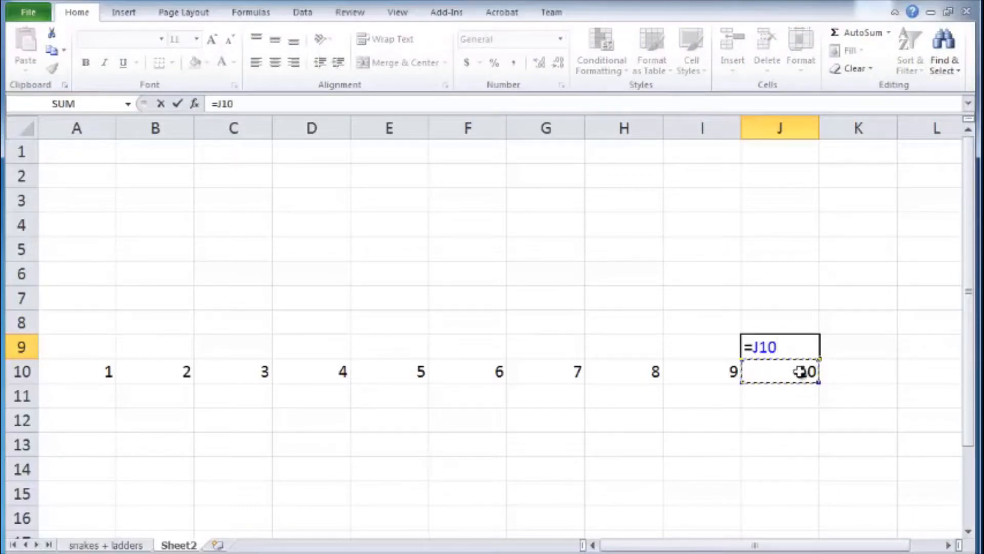
pyautogui.write('+1')
pyautogui.press('Return')
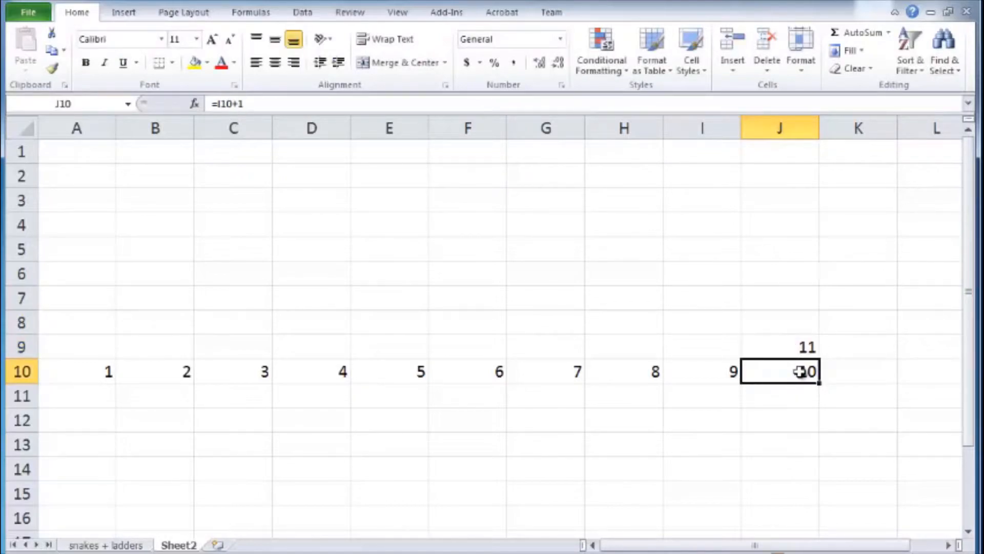
pyautogui.click(805, 345)
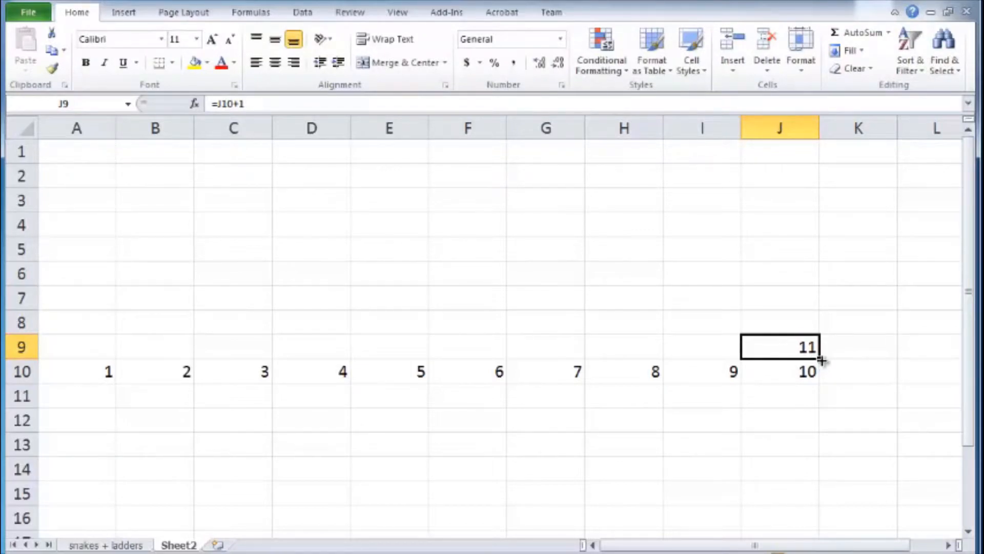
# - Try the formula =I10+1 in cell I9, referencing the cell below, and inspect it
pyautogui.click(702, 347)
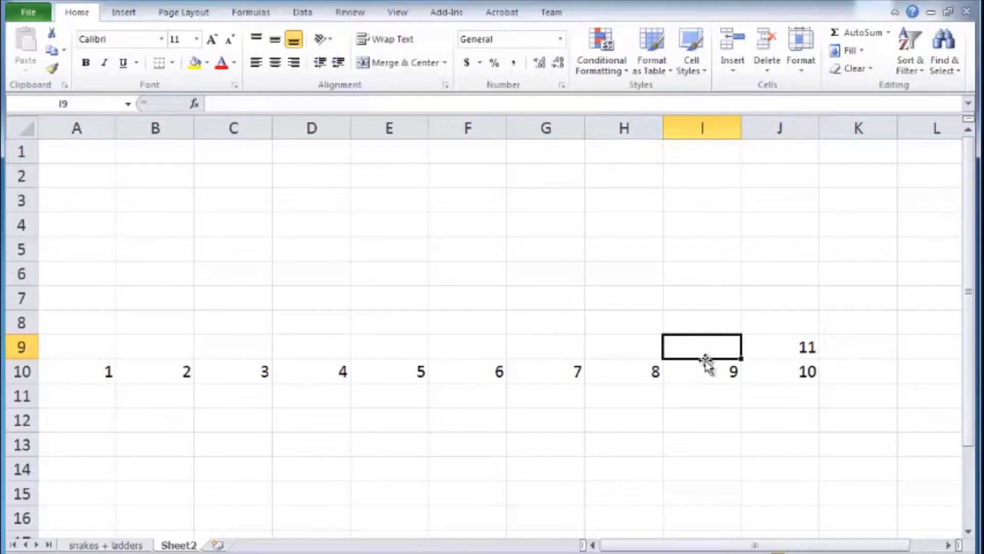
pyautogui.click(785, 351)
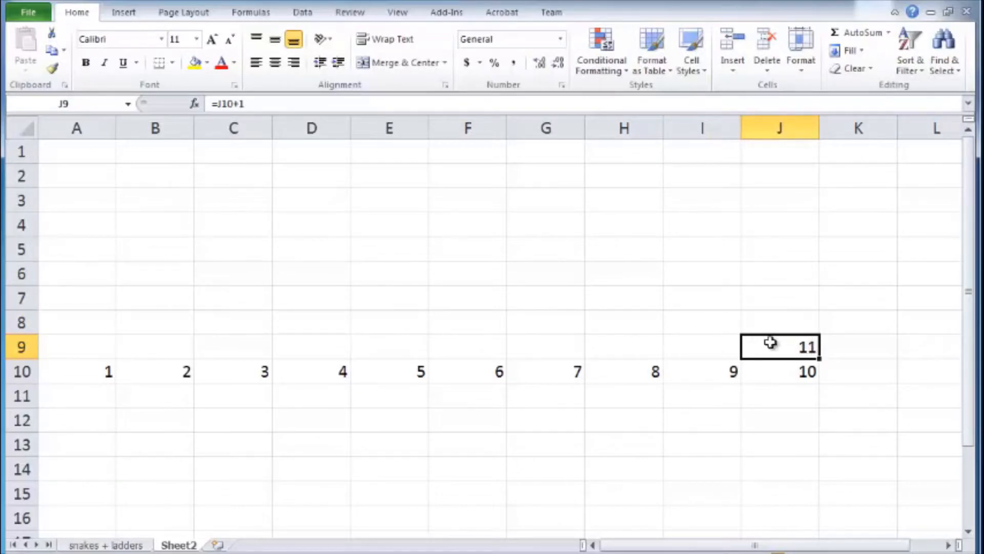
pyautogui.click(699, 346)
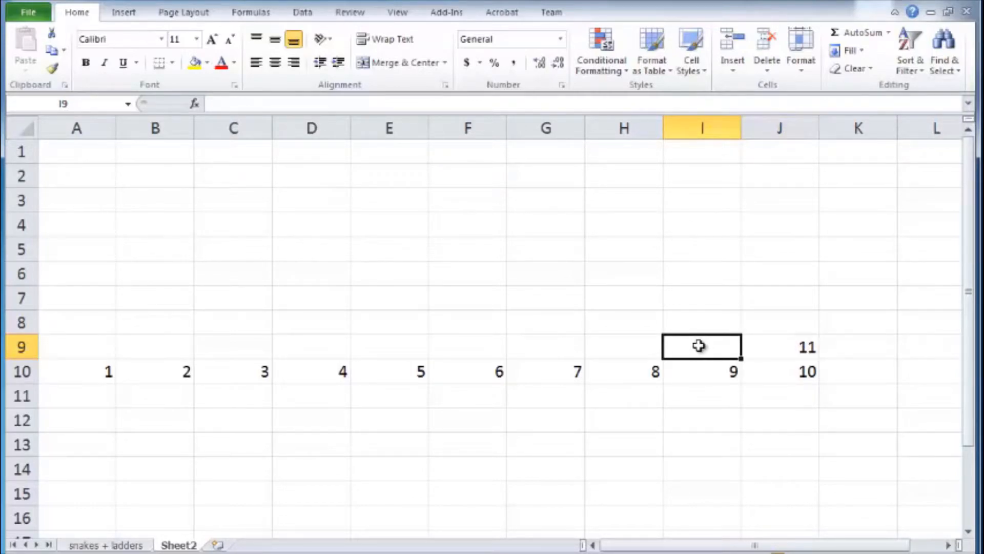
pyautogui.write('=')
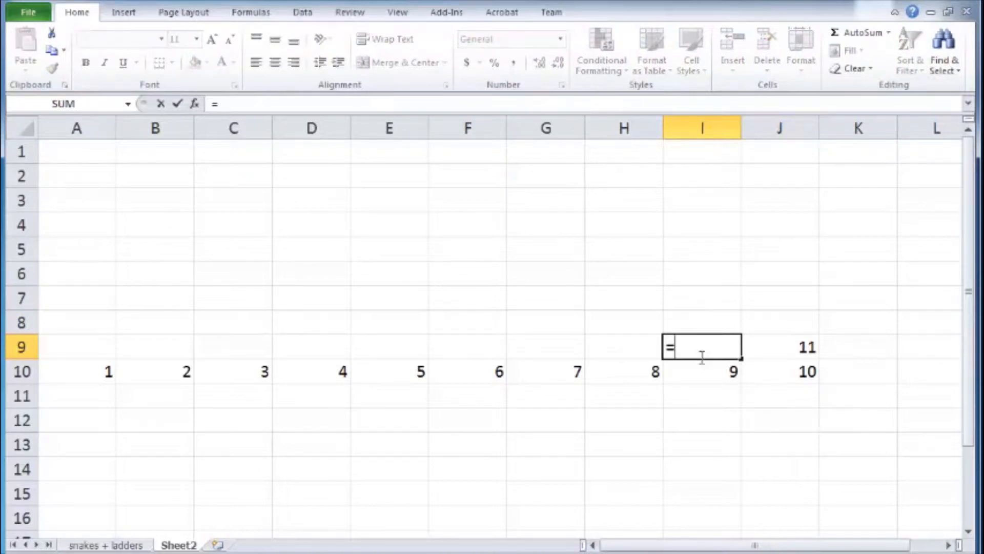
pyautogui.click(703, 372)
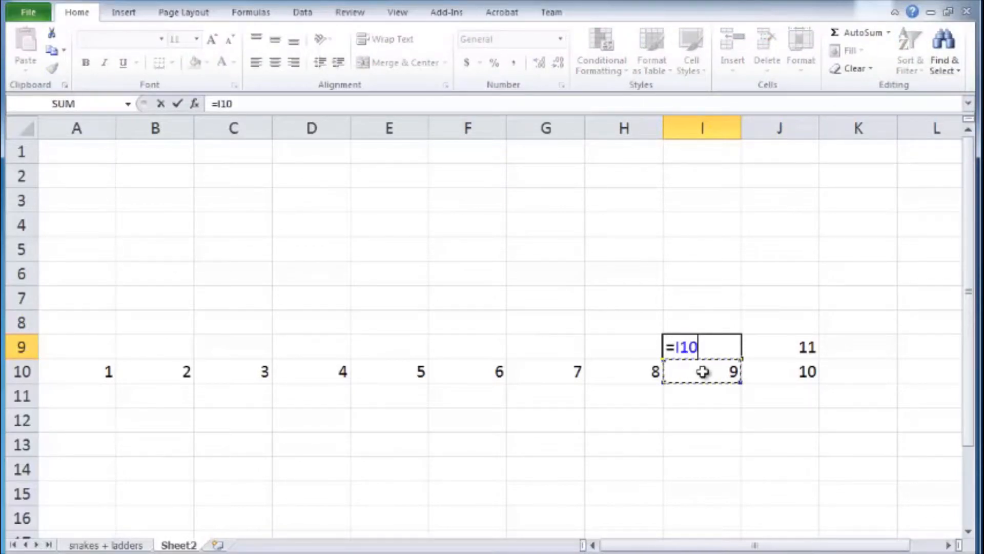
pyautogui.write('+1')
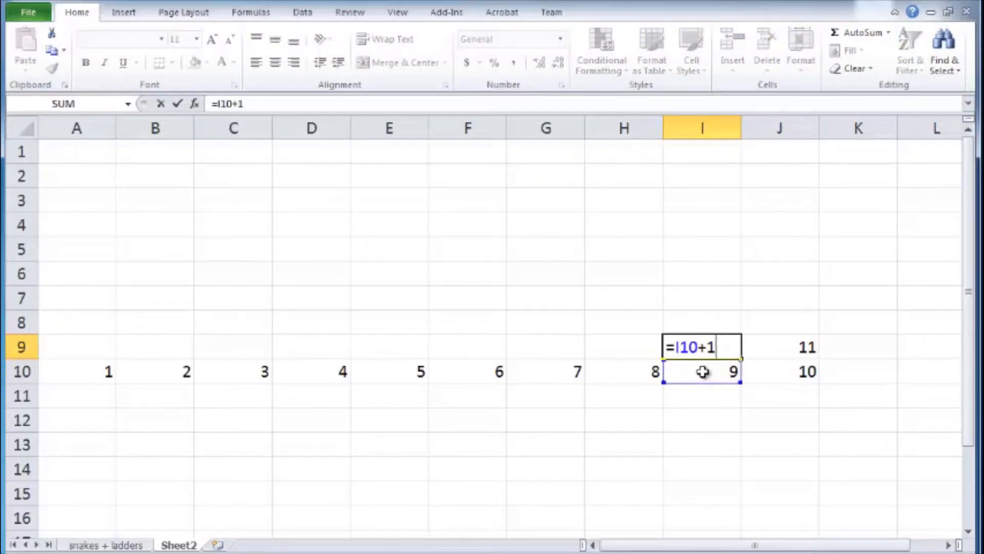
pyautogui.press('Return')
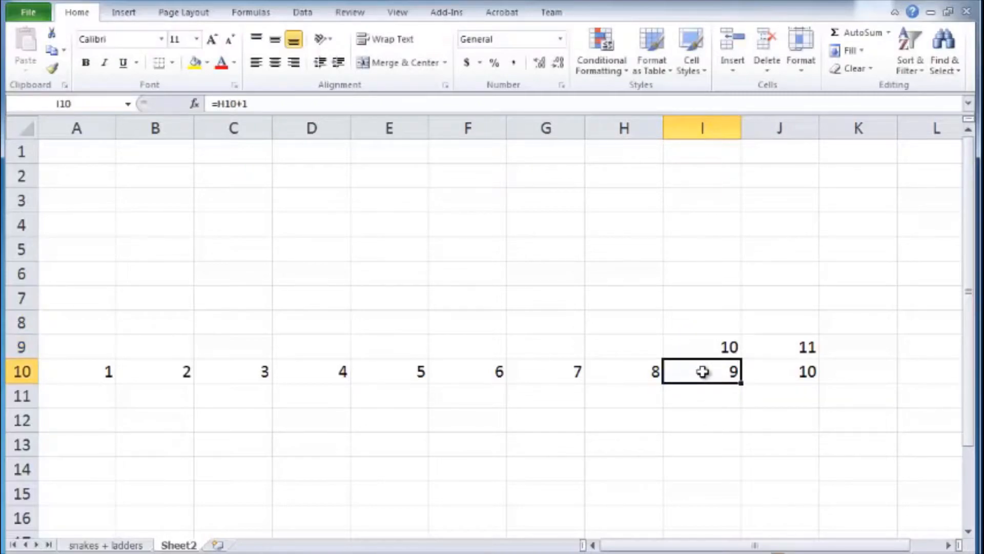
pyautogui.click(728, 345)
pyautogui.doubleClick(731, 343)
pyautogui.moveTo(675, 345); pyautogui.dragTo(725, 345)
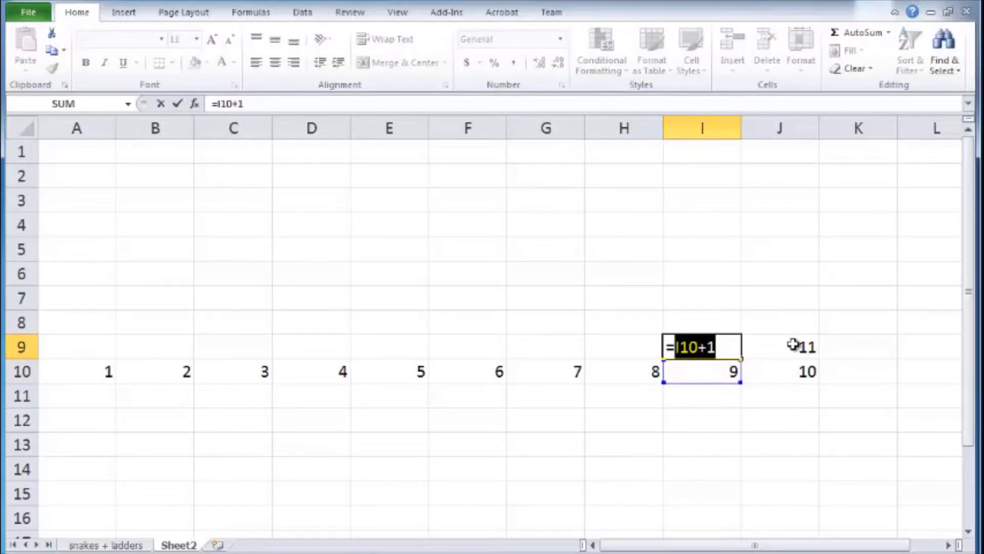
pyautogui.press('Escape')
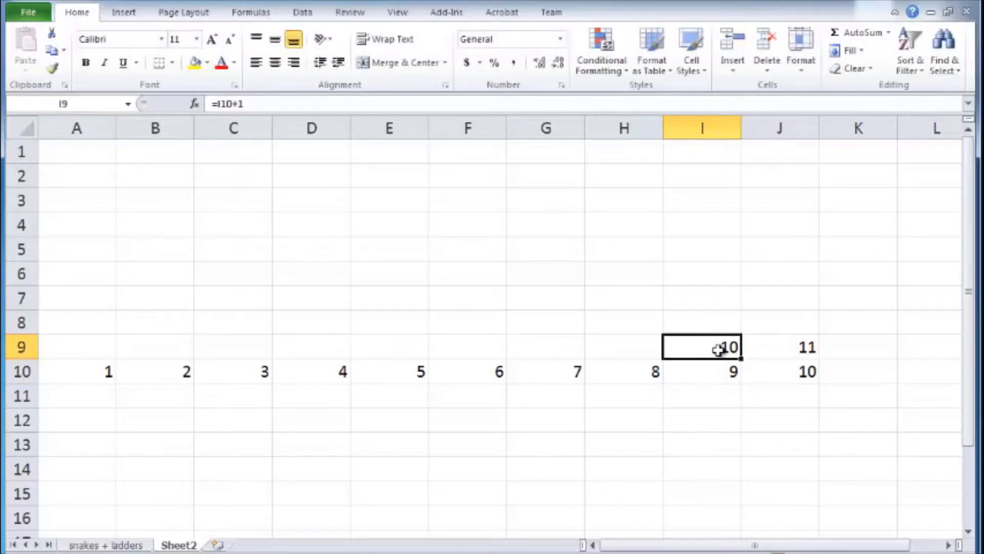
# - Replace the formula in cell I9 with =J9+1 so it counts on from the neighbouring cell J9
pyautogui.write('=')
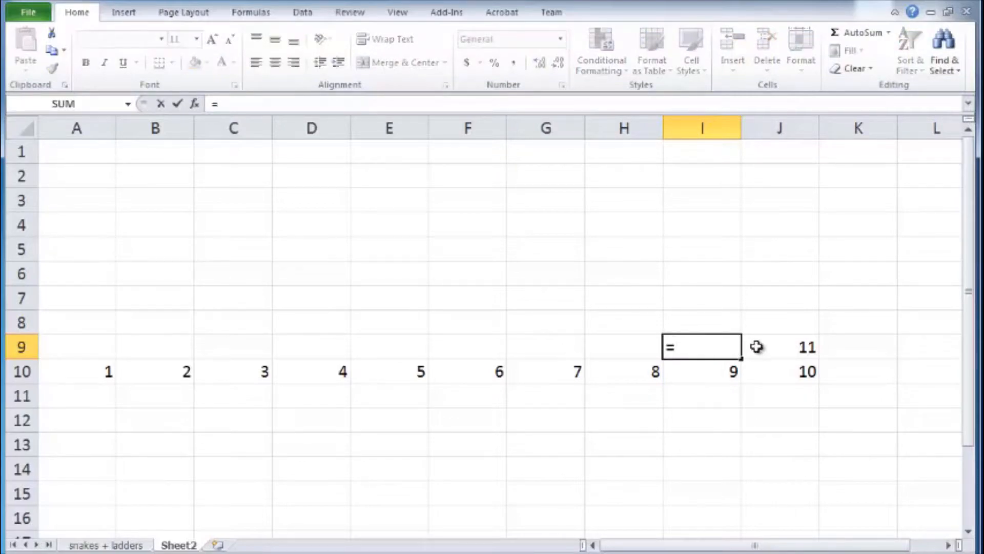
pyautogui.click(785, 346)
pyautogui.write('+1')
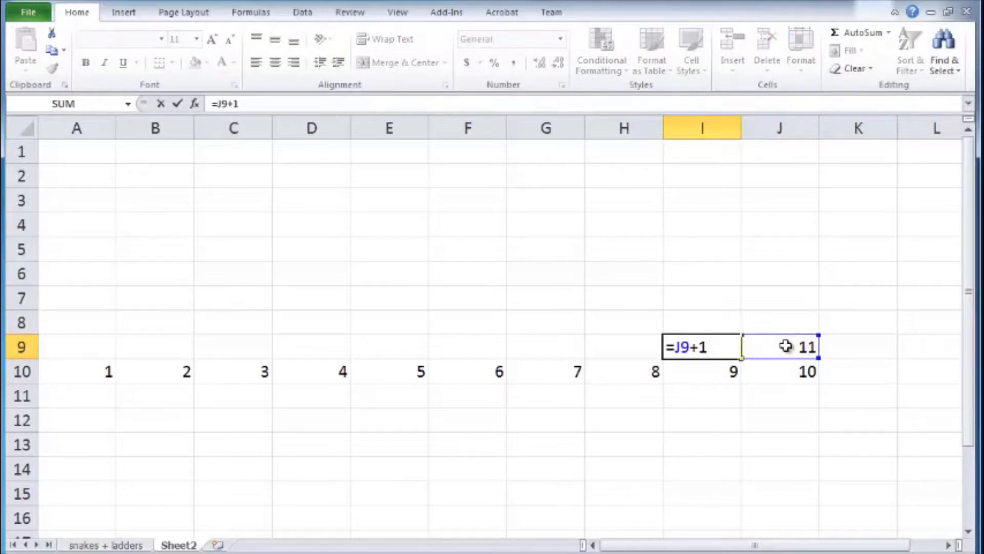
pyautogui.press('Return')
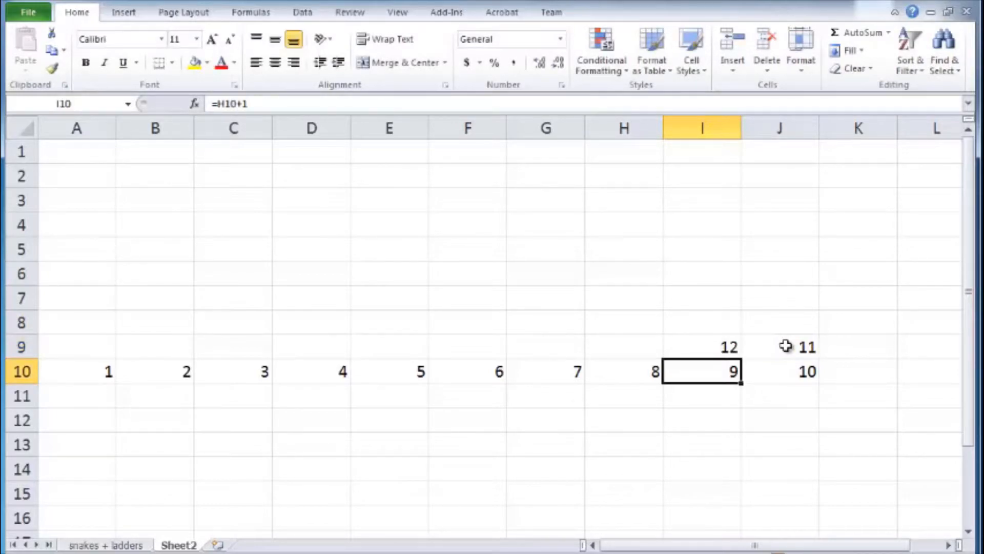
# - Check the formula in I9 and fill it backwards across row 9 through cell A9
pyautogui.click(722, 343)
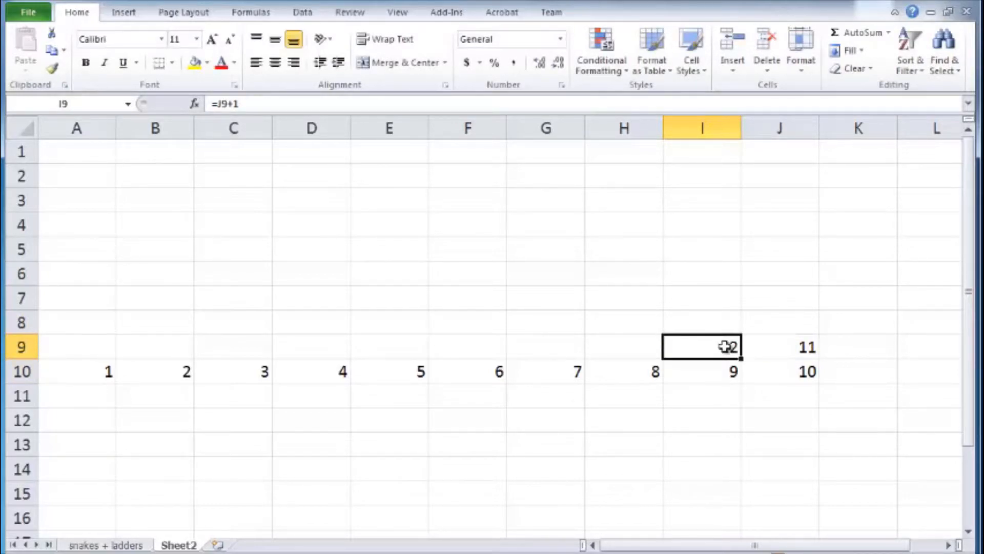
pyautogui.doubleClick(725, 347)
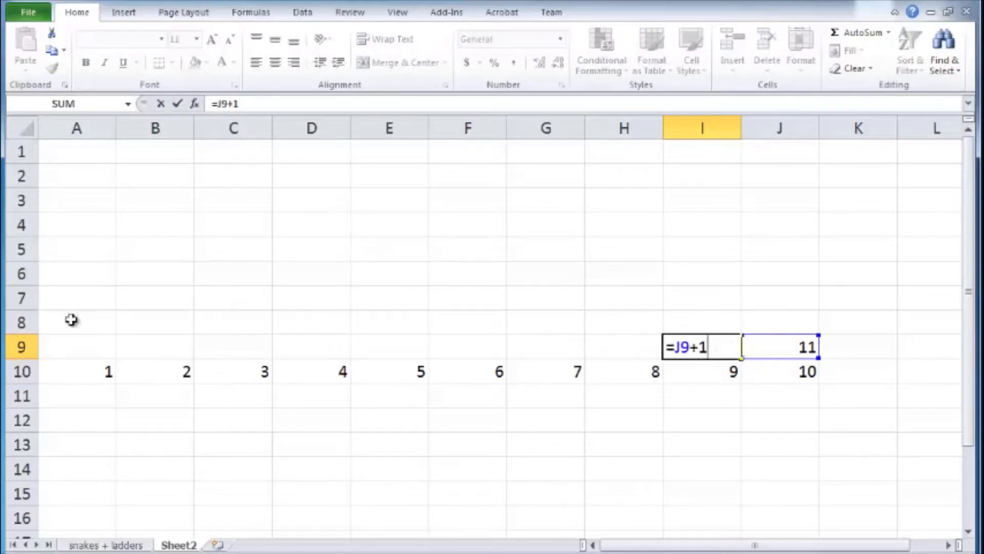
pyautogui.press('Return')
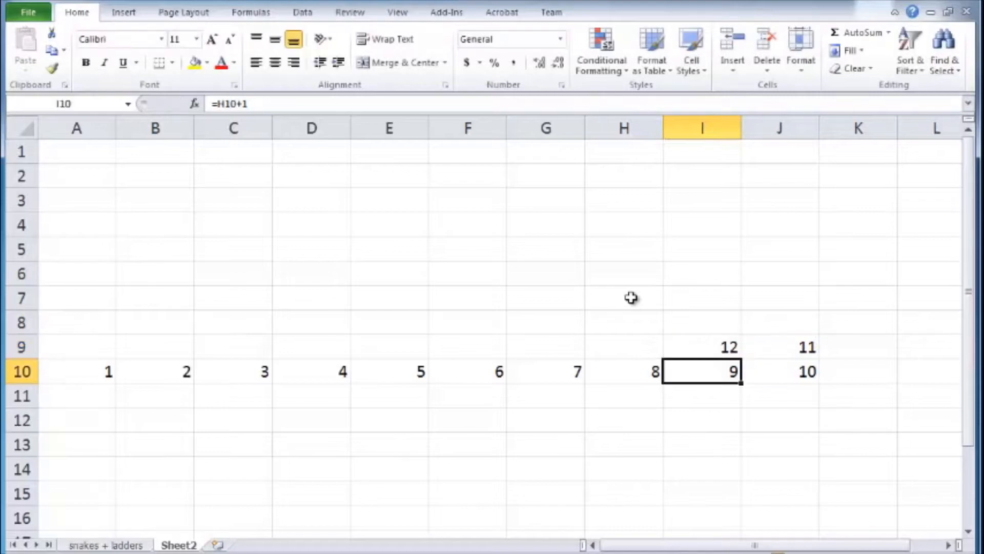
pyautogui.click(706, 345)
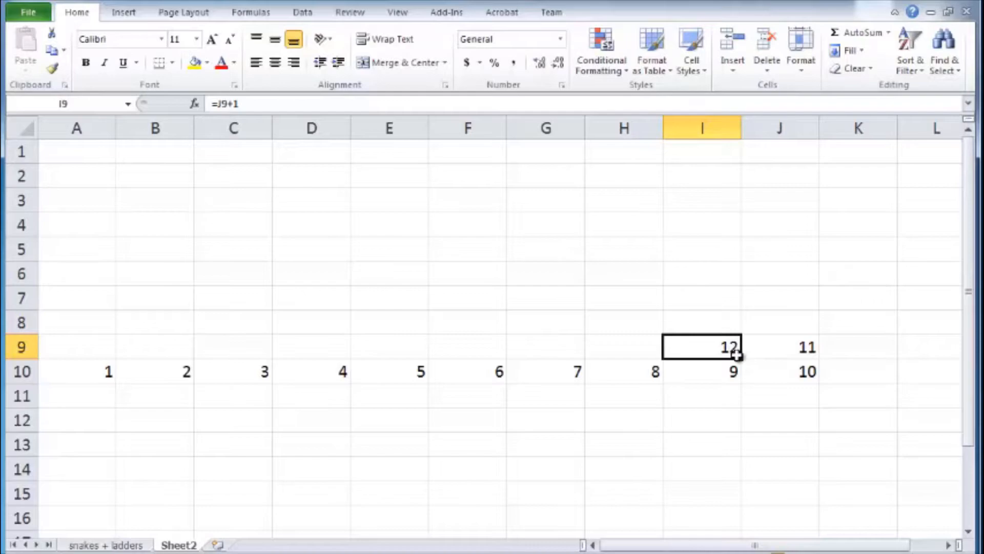
pyautogui.moveTo(741, 358); pyautogui.dragTo(68, 352)
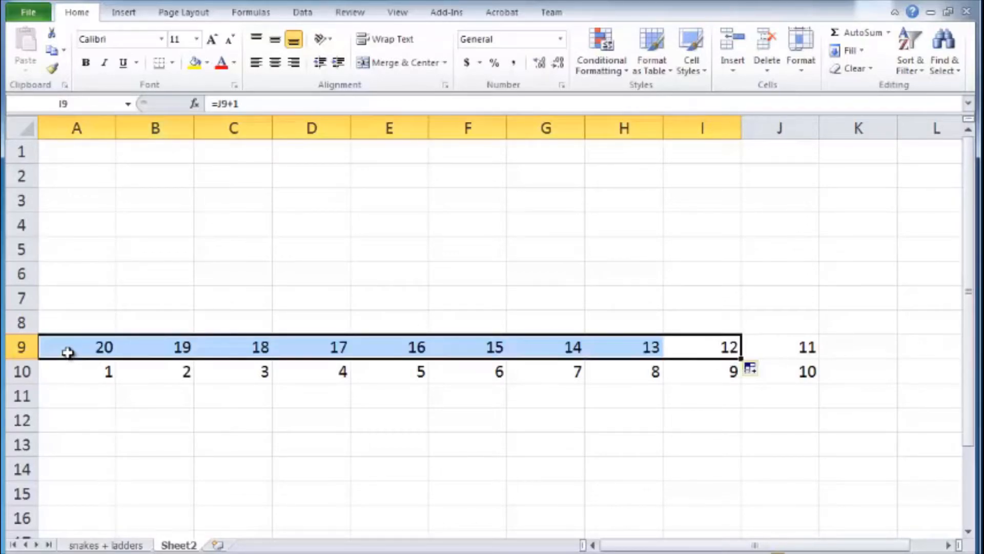
# - Enter the formula =A9+1 in cell A8 to start the third row of the board
pyautogui.click(71, 323)
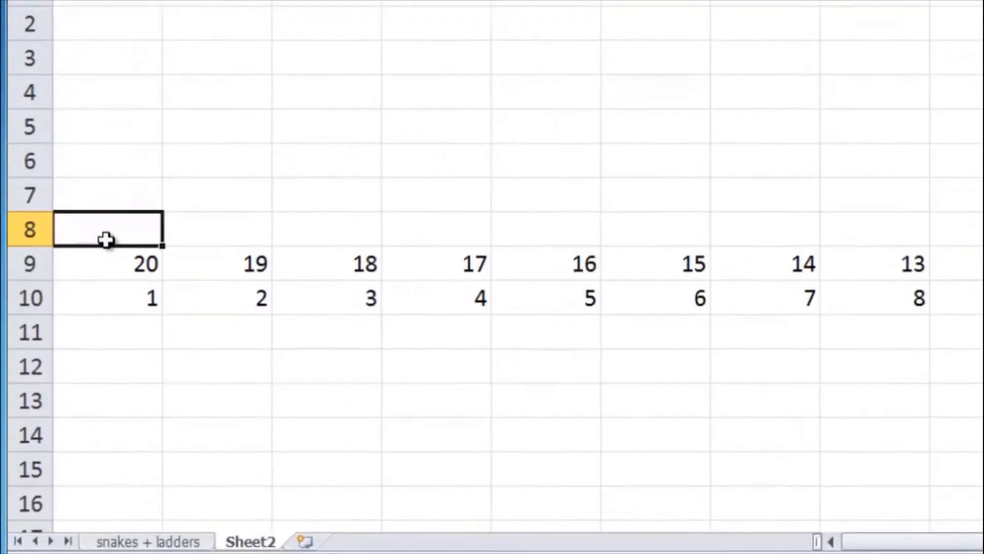
pyautogui.write('=')
pyautogui.click(114, 260)
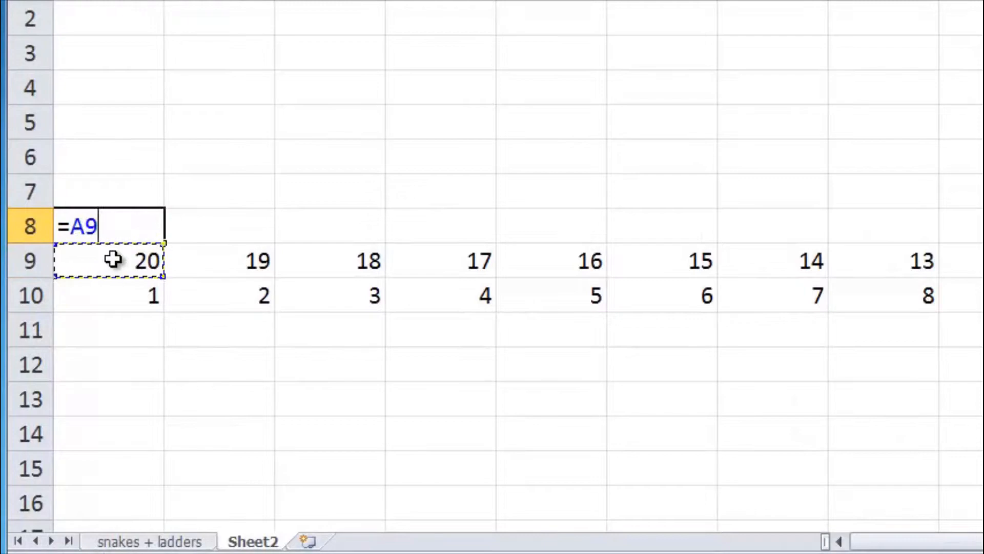
pyautogui.write('+1')
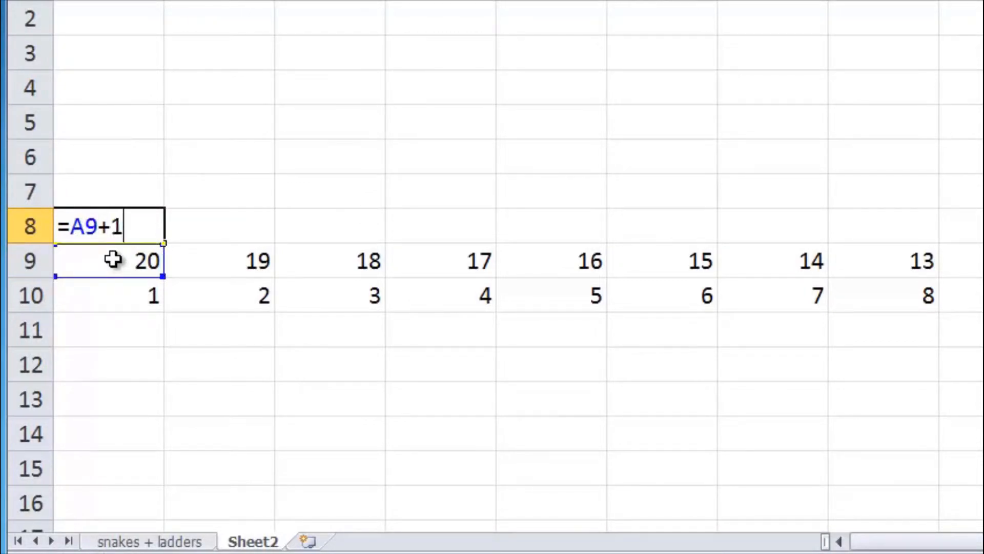
pyautogui.press('Return')
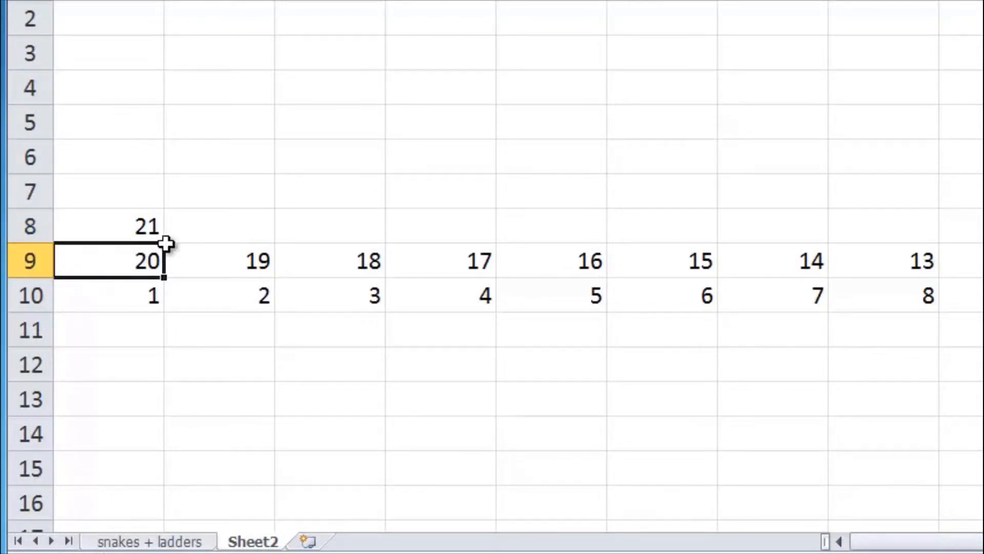
# - Enter the formula =A8+1 in cell B8, referencing the neighbouring cell, and reopen B8 to check it
pyautogui.click(226, 227)
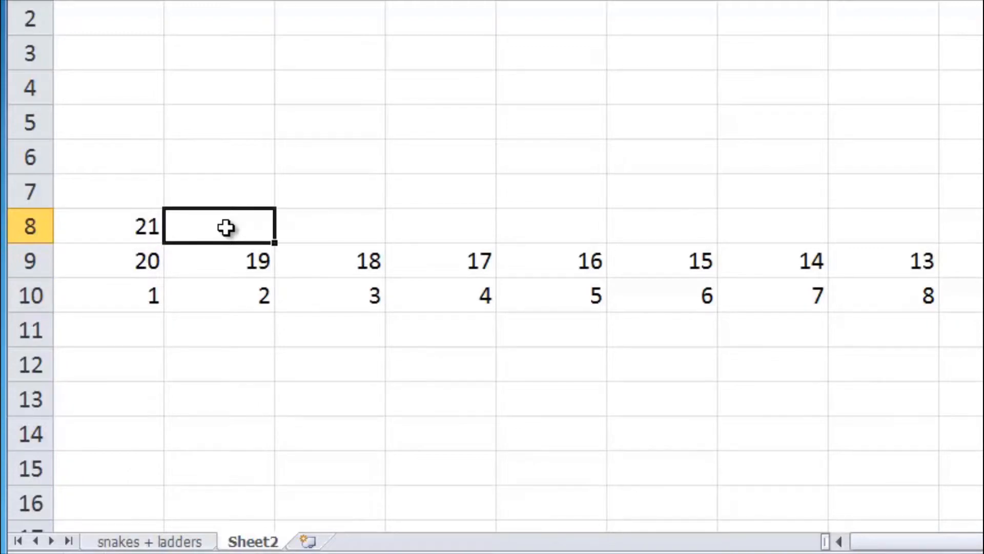
pyautogui.write('=')
pyautogui.click(125, 226)
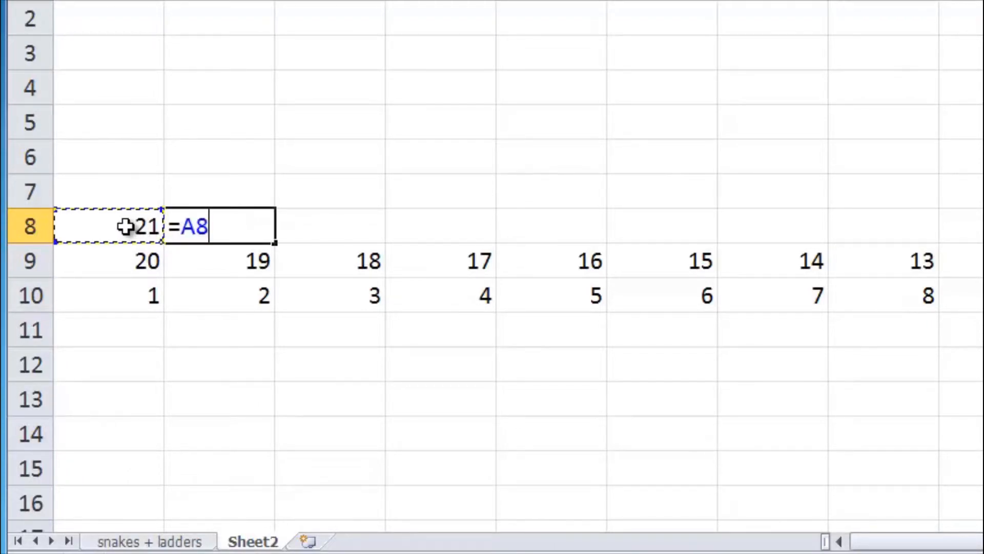
pyautogui.write('+1')
pyautogui.press('Return')
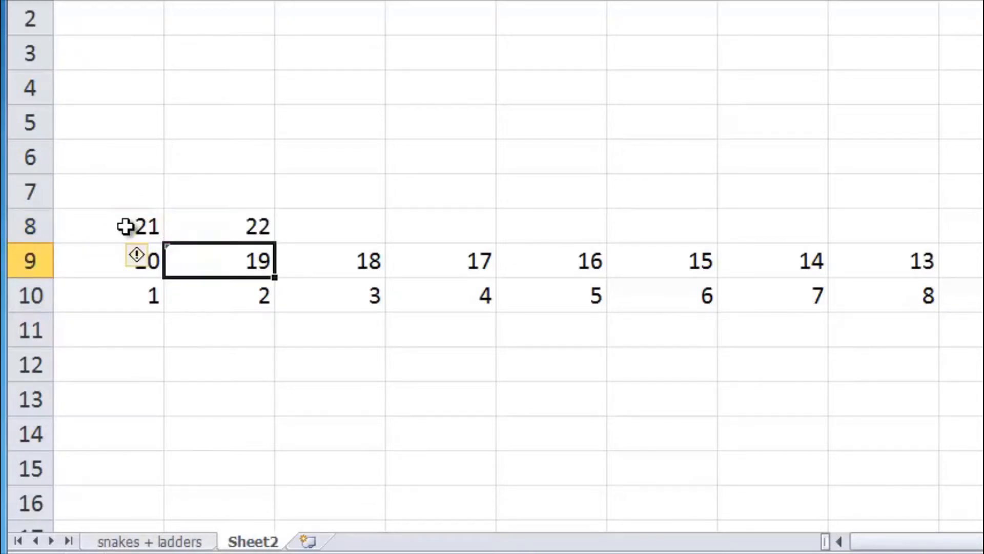
pyautogui.click(239, 226)
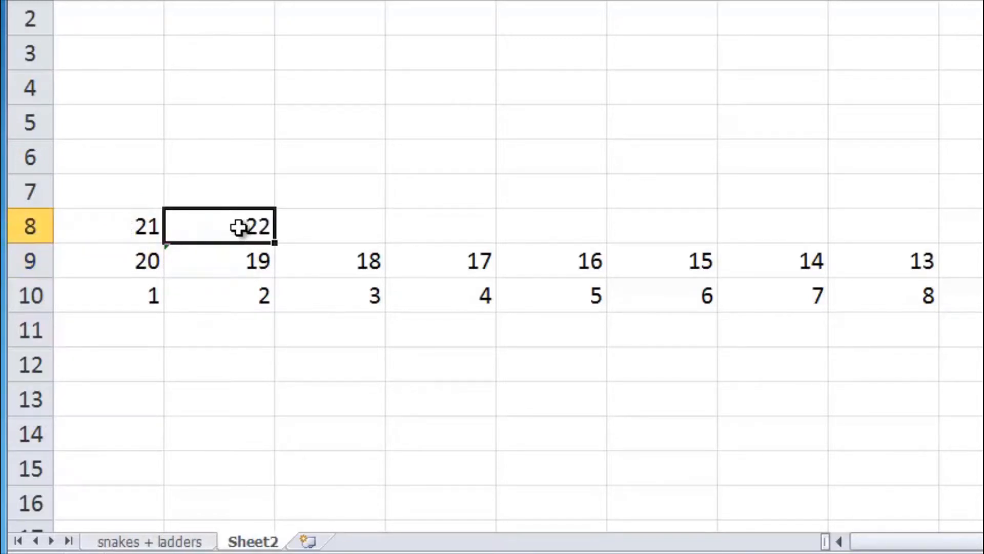
pyautogui.doubleClick(238, 226)
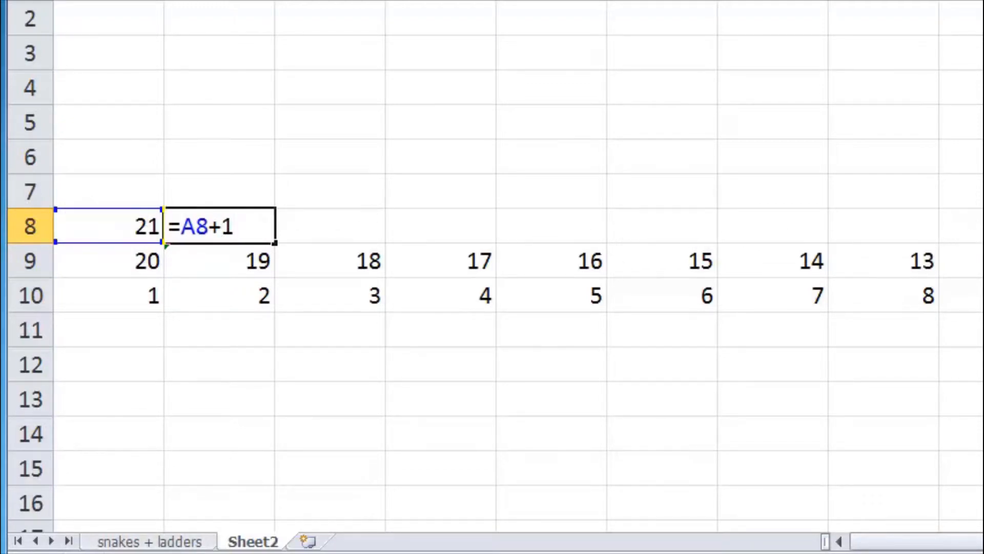
# - Fill the formula in B8 to the right across row 8 through J8 and check the formula in J8
pyautogui.press('Return')
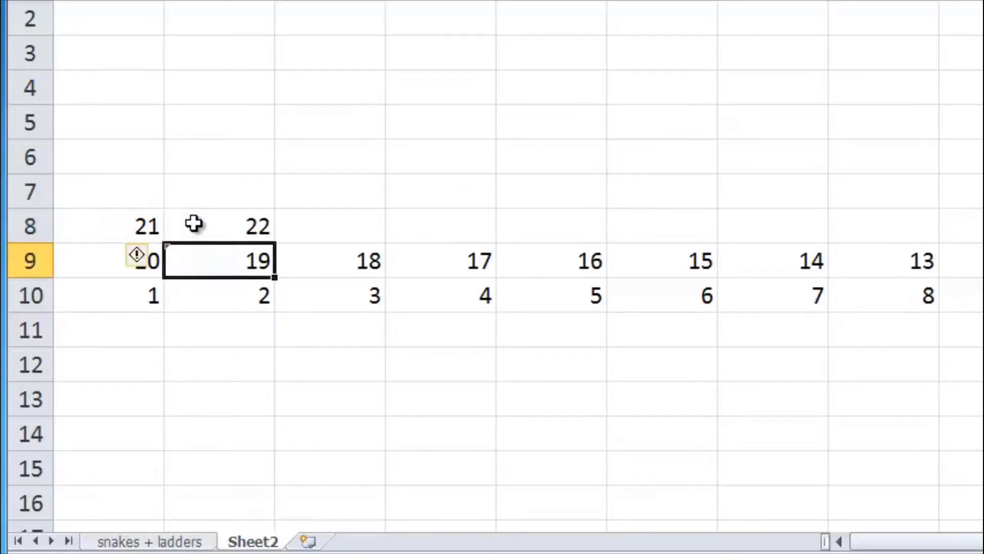
pyautogui.click(193, 224)
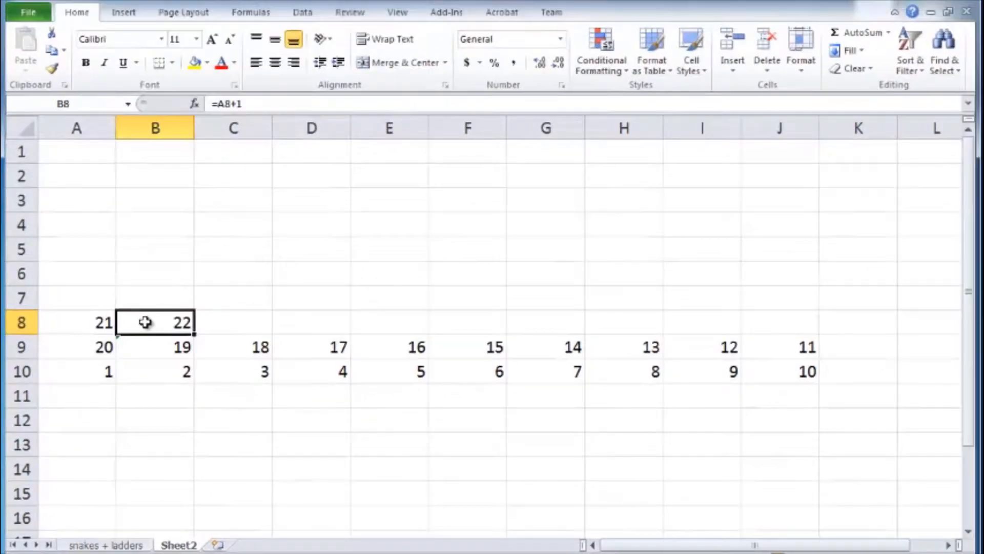
pyautogui.moveTo(205, 226); pyautogui.dragTo(452, 259)
pyautogui.moveTo(318, 346); pyautogui.dragTo(803, 329)
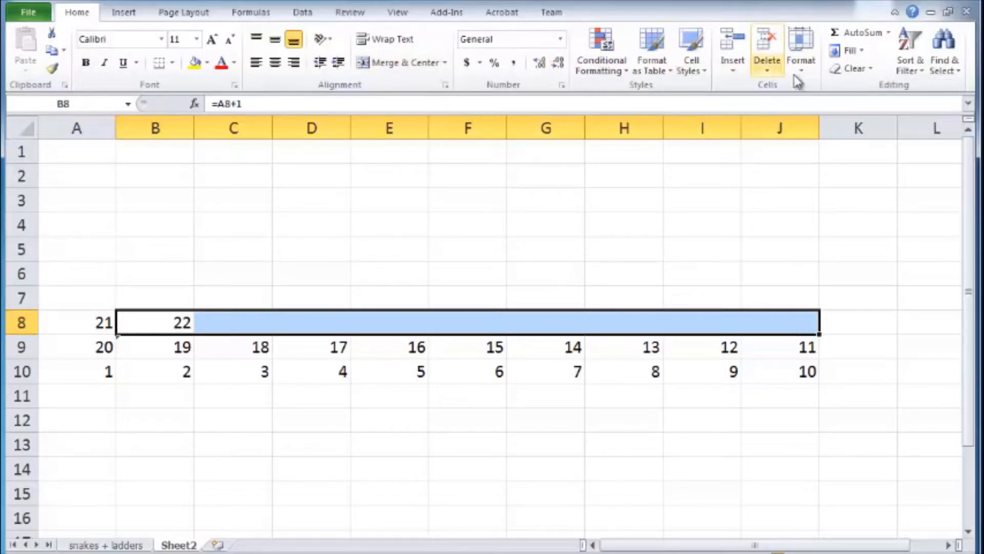
pyautogui.click(861, 51)
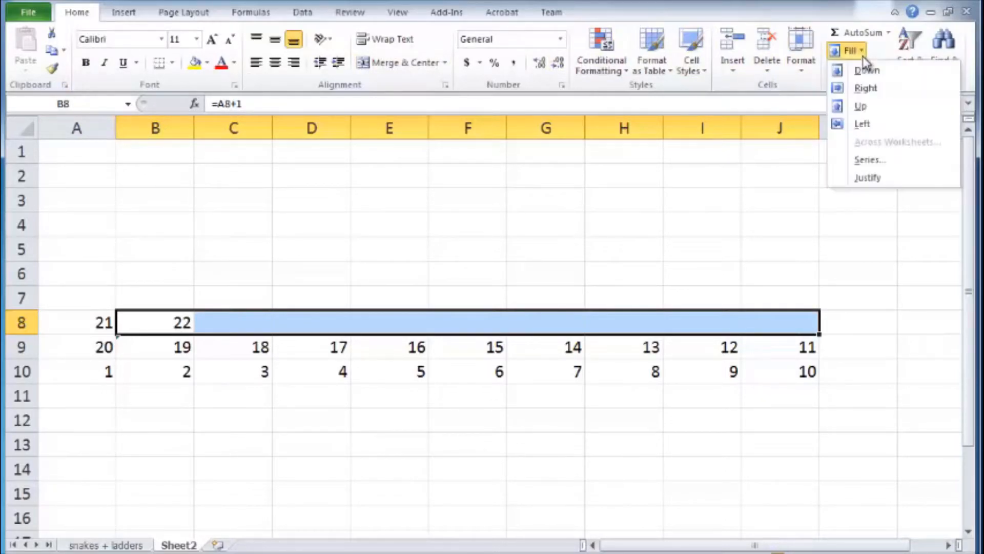
pyautogui.click(867, 88)
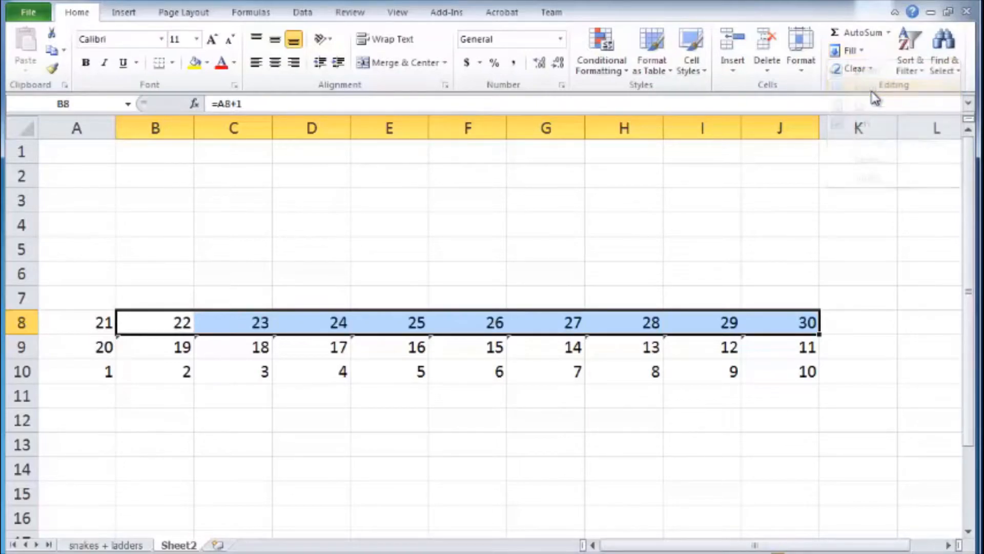
pyautogui.click(780, 326)
pyautogui.doubleClick(781, 325)
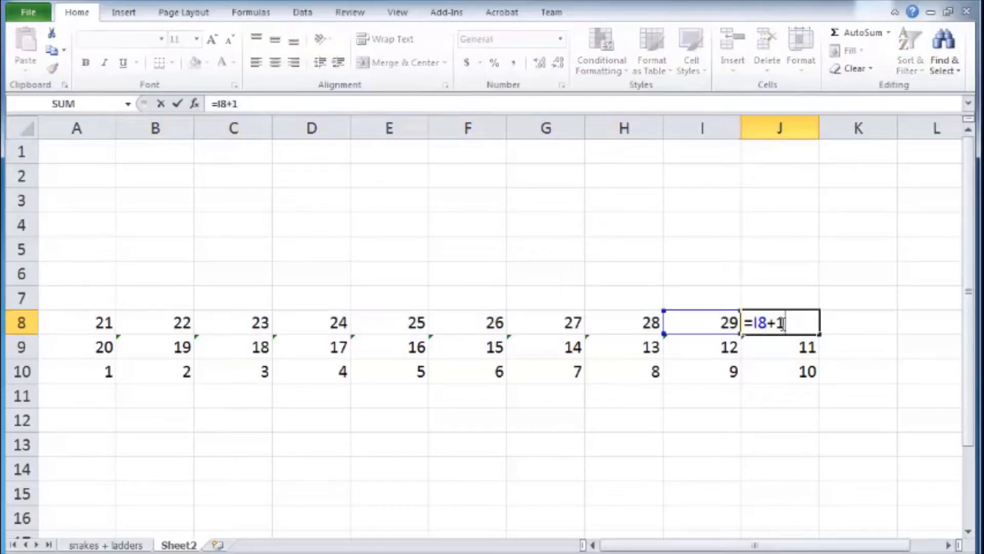
pyautogui.press('Escape')
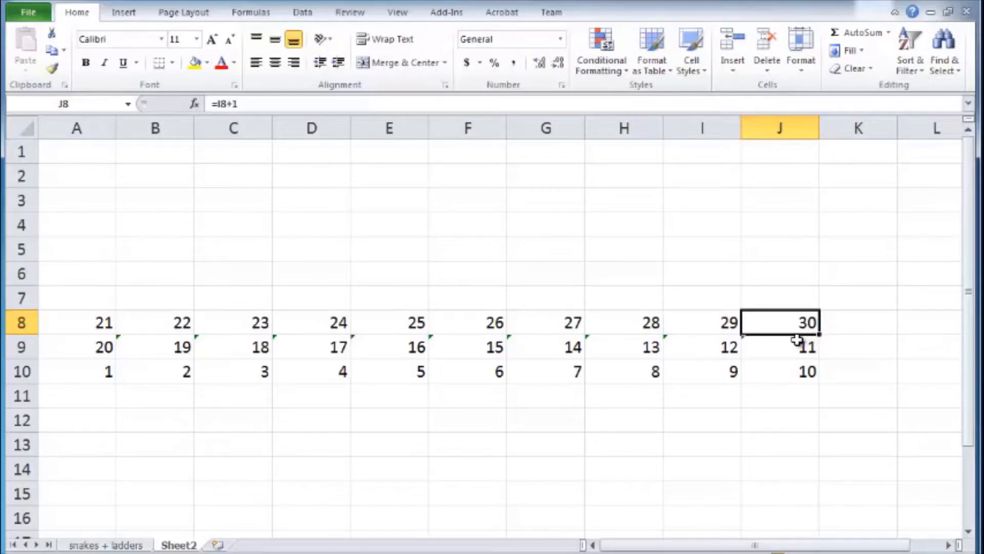
pyautogui.click(163, 319)
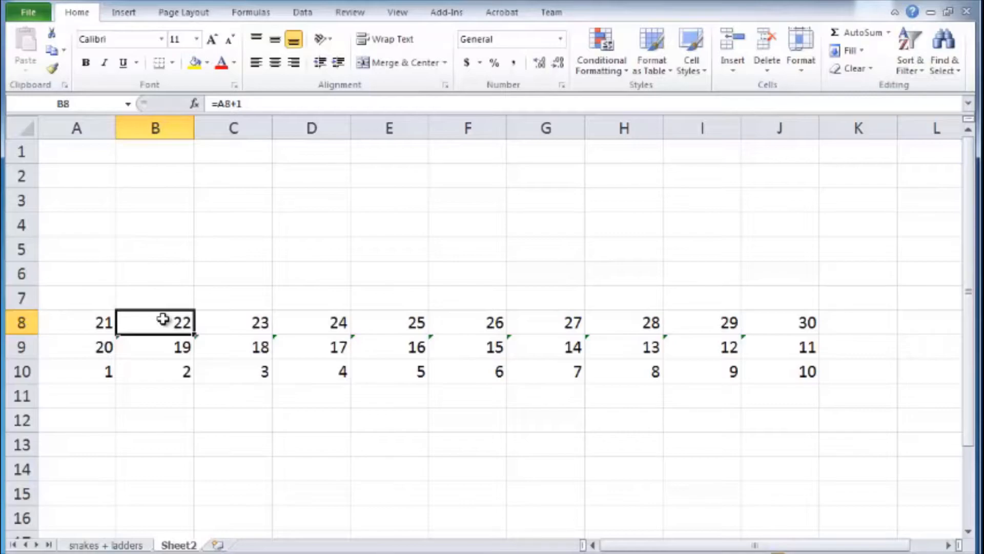
pyautogui.moveTo(163, 319); pyautogui.dragTo(805, 324)
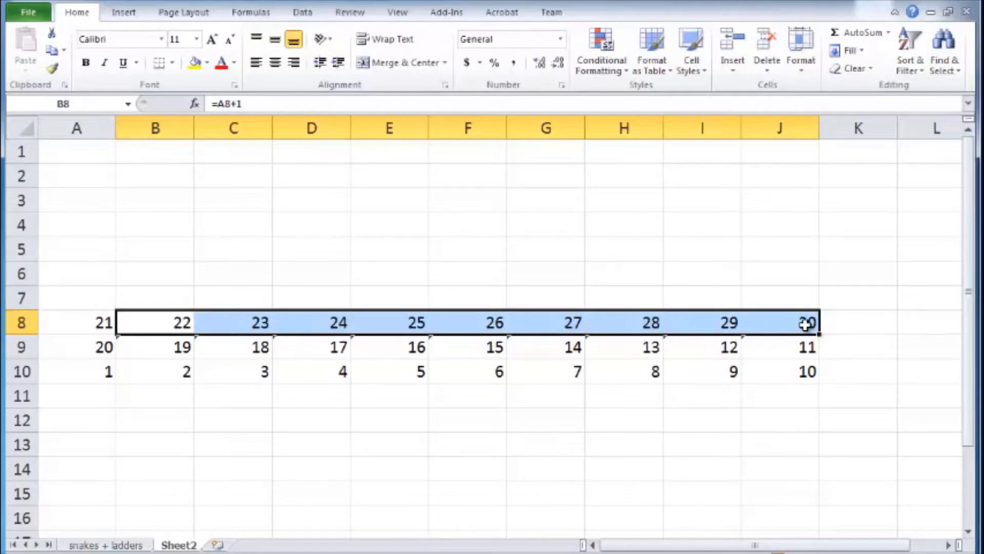
pyautogui.click(861, 54)
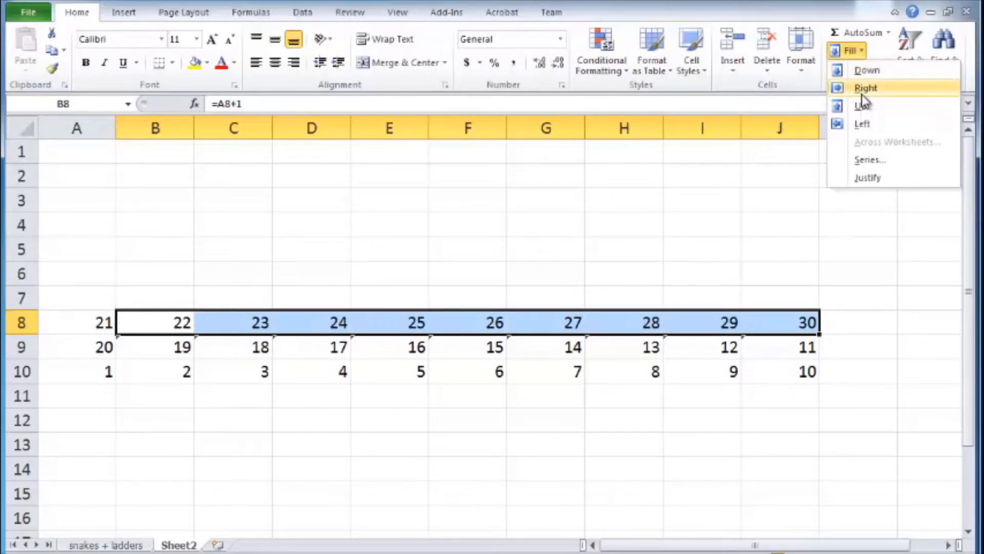
pyautogui.click(773, 318)
pyautogui.click(773, 319)
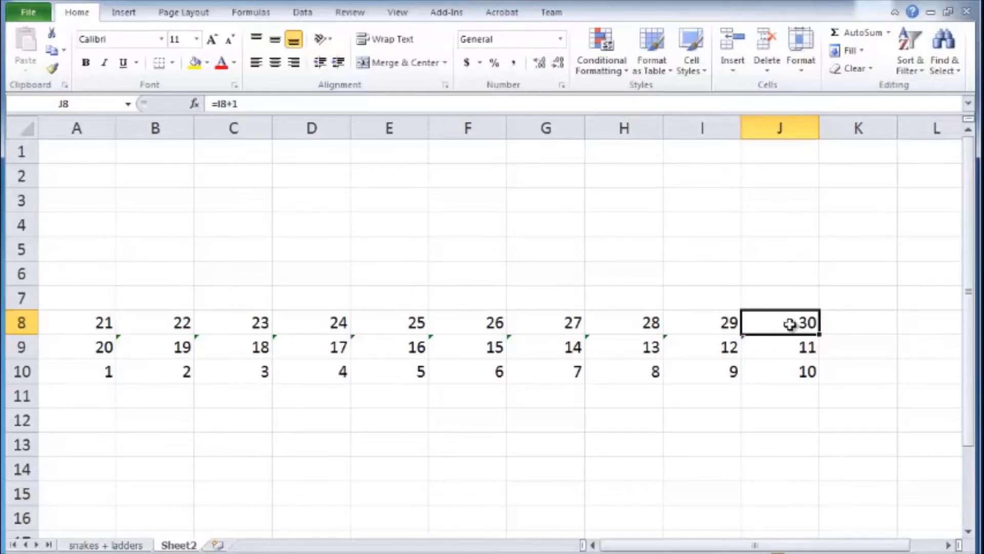
# - Select both rows A8:J9 together and fill their formulas upward through row 1 to complete the board
pyautogui.moveTo(789, 323); pyautogui.dragTo(64, 349)
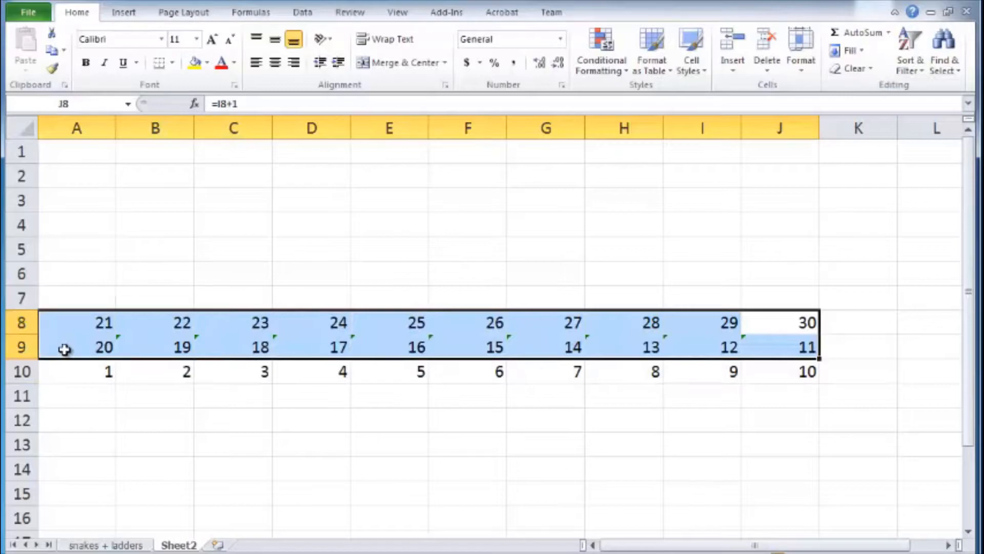
pyautogui.click(808, 346)
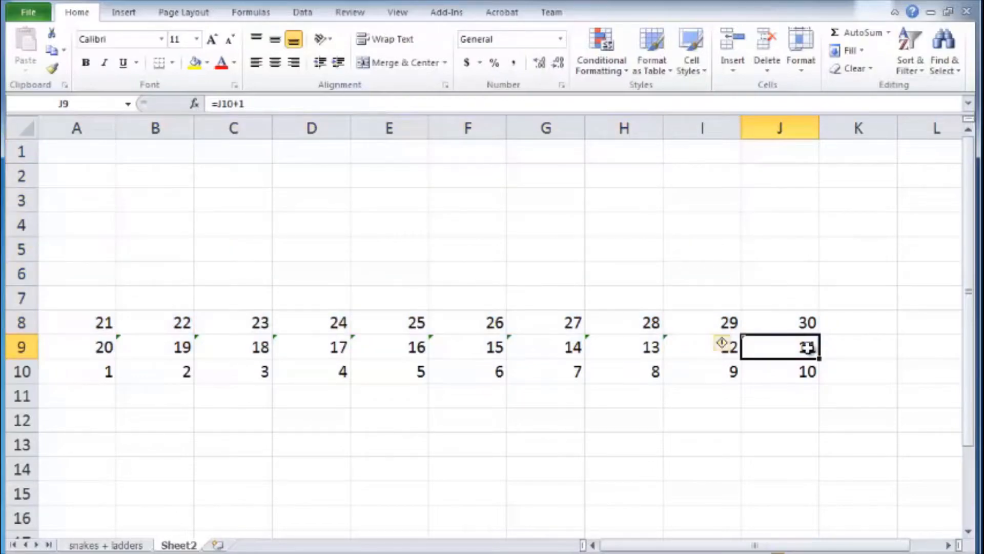
pyautogui.moveTo(808, 347); pyautogui.dragTo(93, 321)
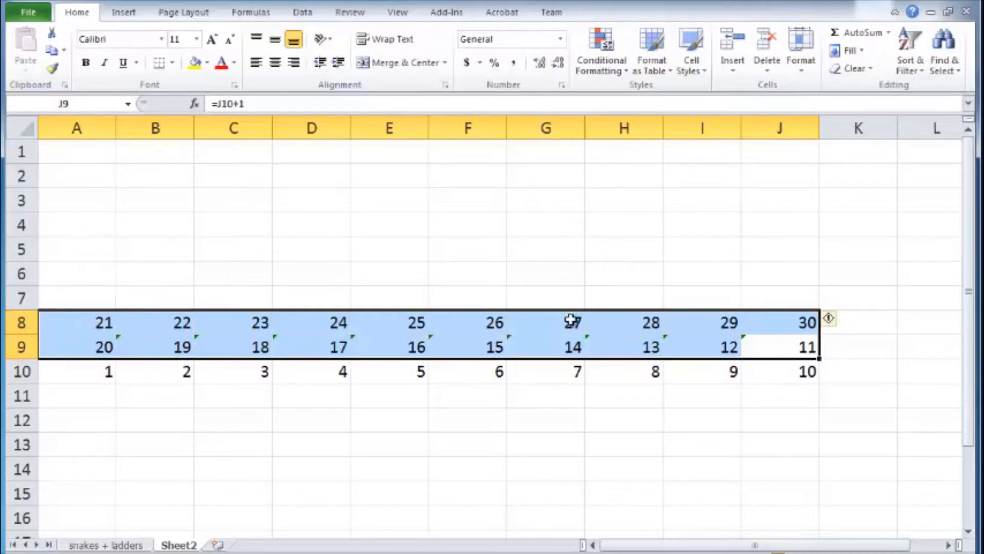
pyautogui.click(817, 356)
pyautogui.moveTo(800, 345); pyautogui.dragTo(46, 333)
pyautogui.moveTo(820, 358); pyautogui.dragTo(813, 131)
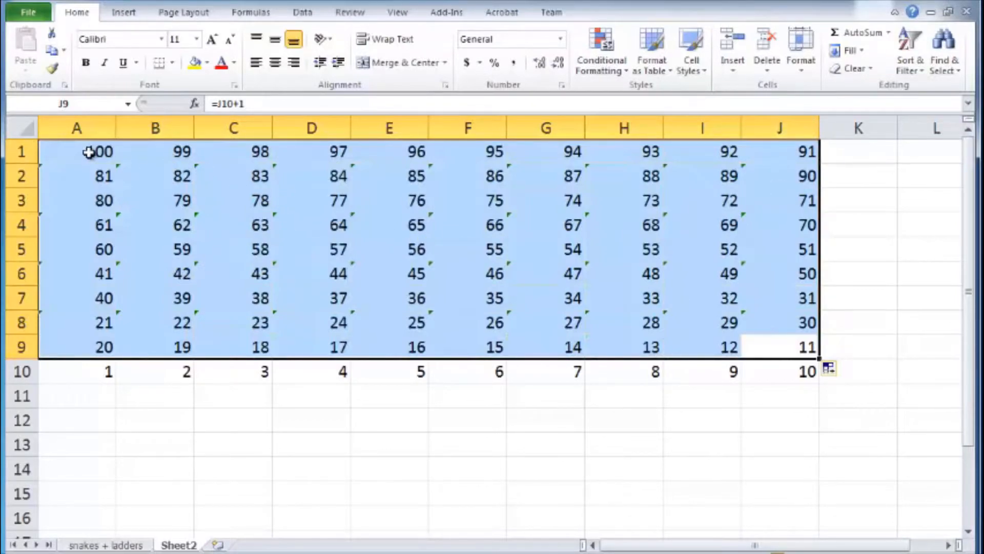
# - Examine the board's end squares A1 and A10 and the formulas in cells across the grid, including I8, J8 and F6
pyautogui.click(89, 152)
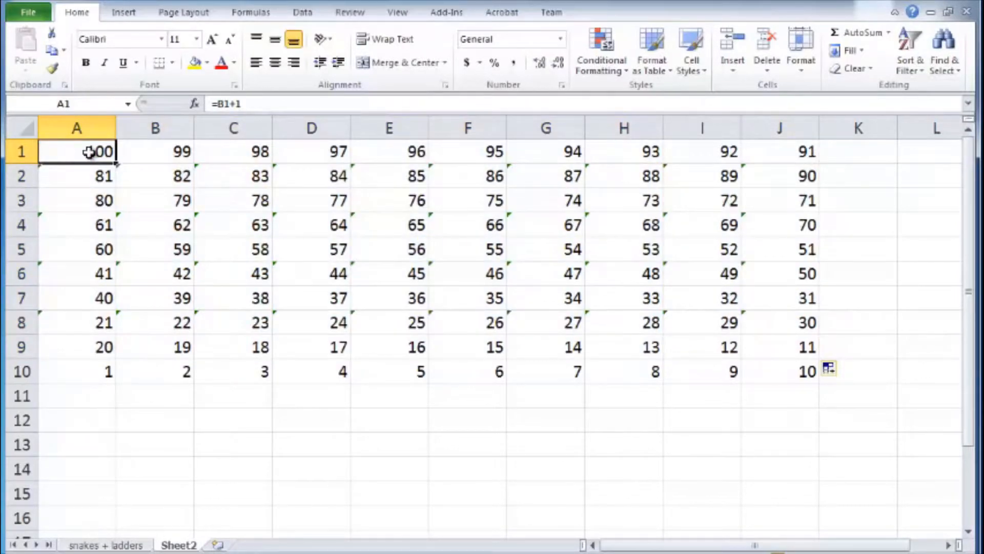
pyautogui.click(105, 371)
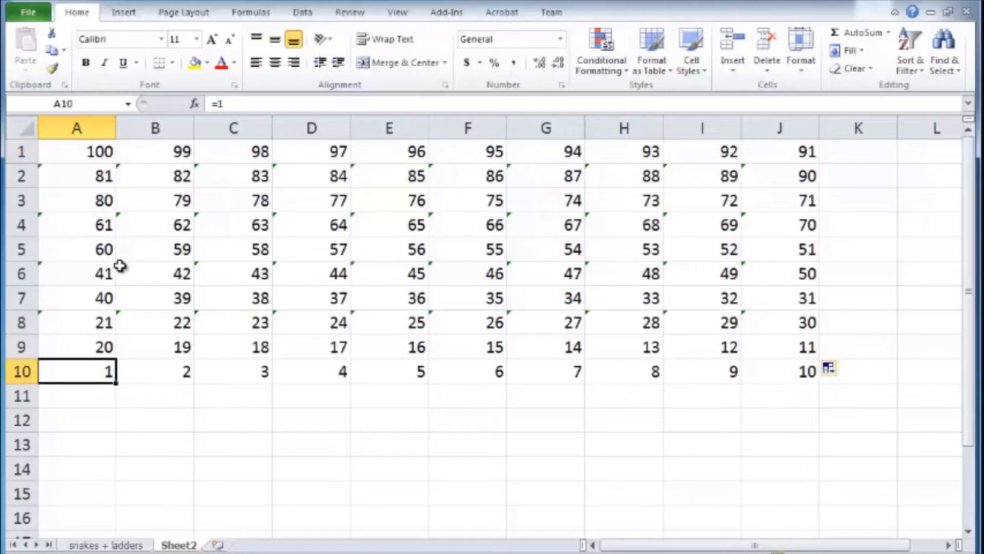
pyautogui.click(100, 150)
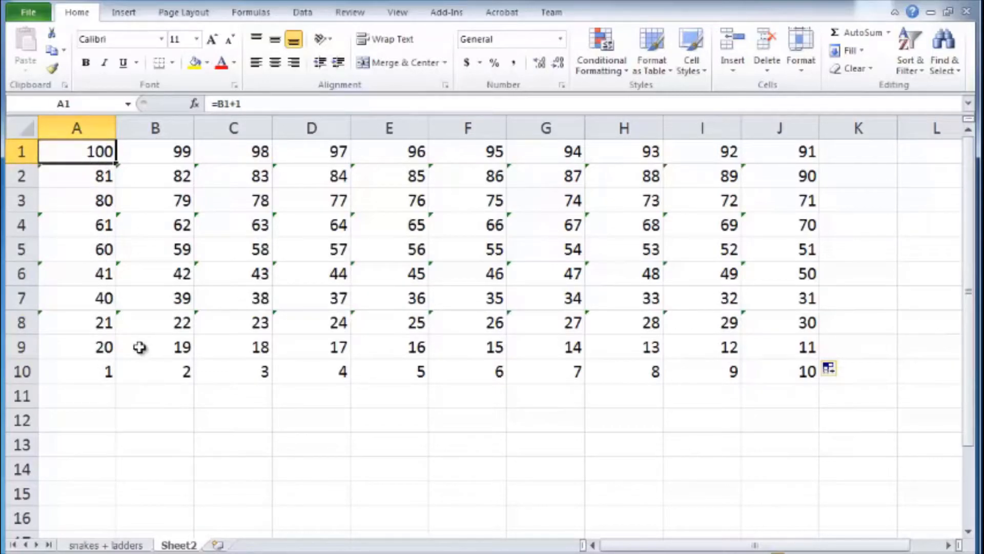
pyautogui.click(106, 371)
pyautogui.click(102, 152)
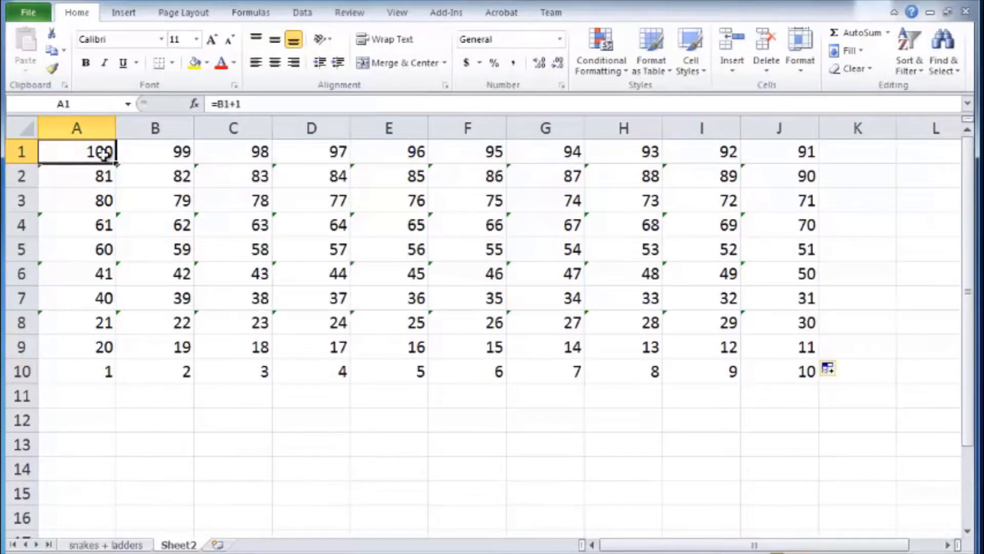
pyautogui.click(322, 245)
pyautogui.click(567, 279)
pyautogui.click(725, 322)
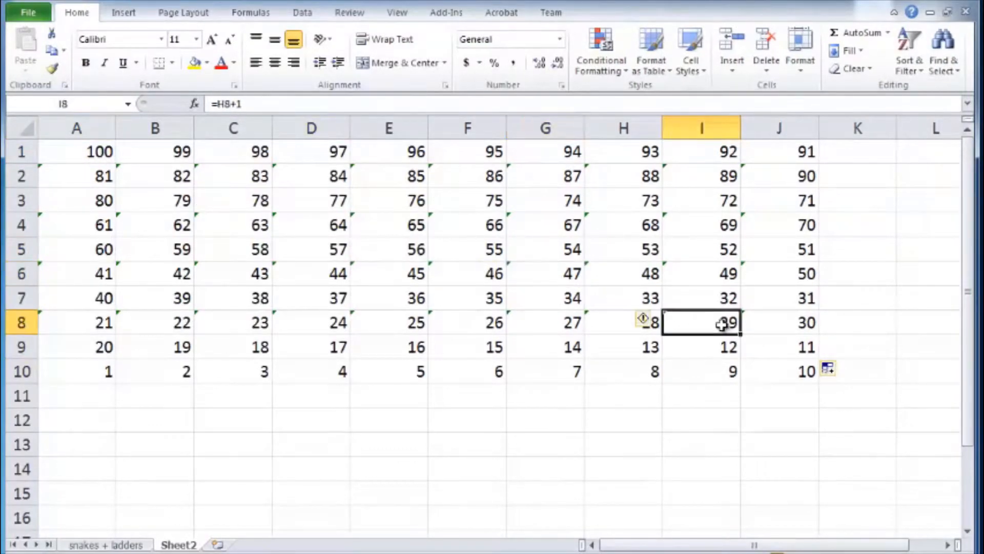
pyautogui.click(806, 325)
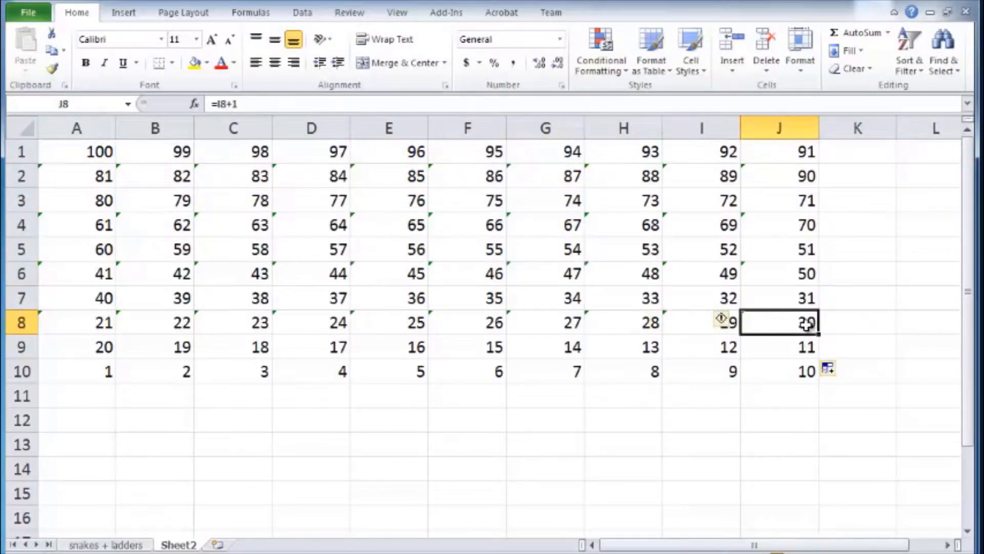
pyautogui.doubleClick(486, 275)
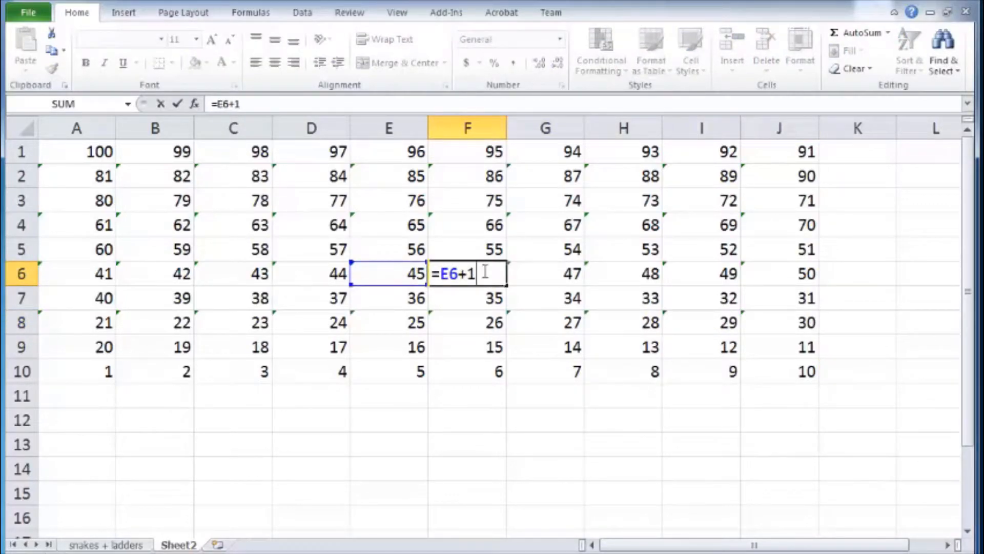
pyautogui.press('Return')
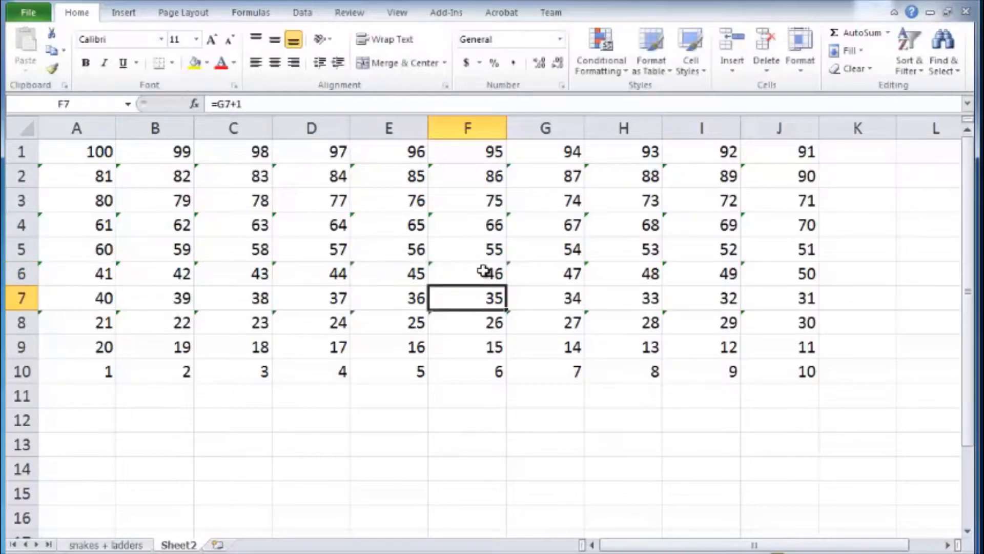
# - Disable background error checking, starting from the error checking options of the inconsistent formula in E4, and apply the change
pyautogui.click(358, 218)
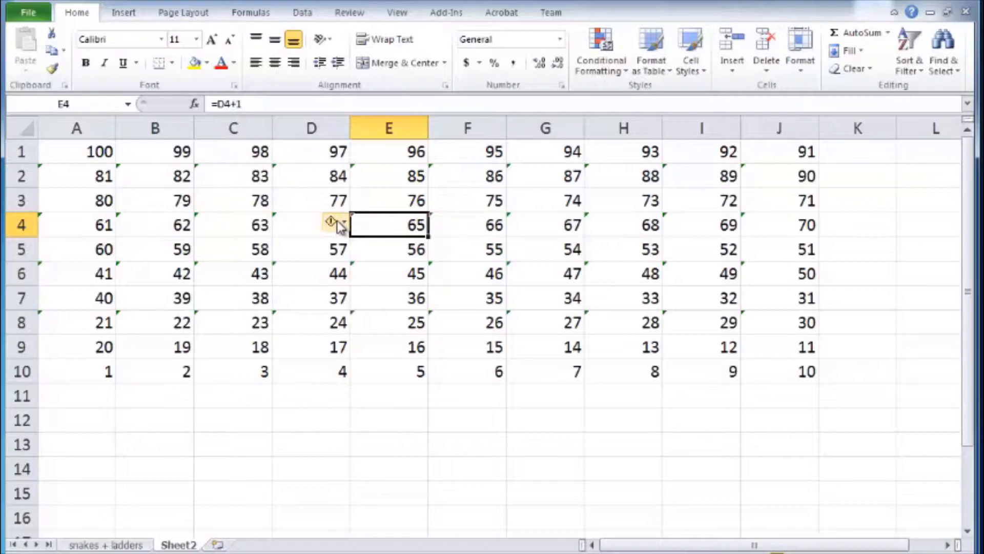
pyautogui.click(343, 224)
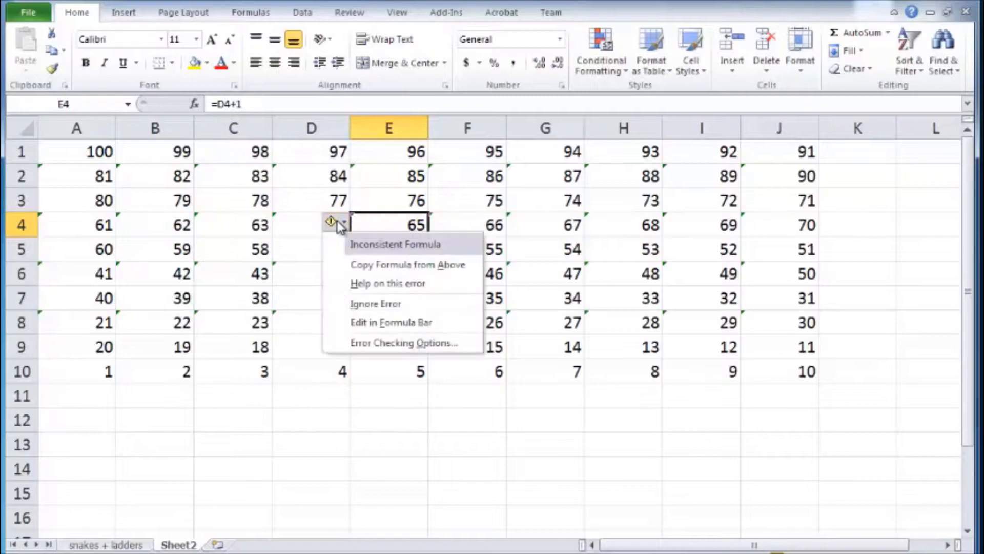
pyautogui.click(399, 346)
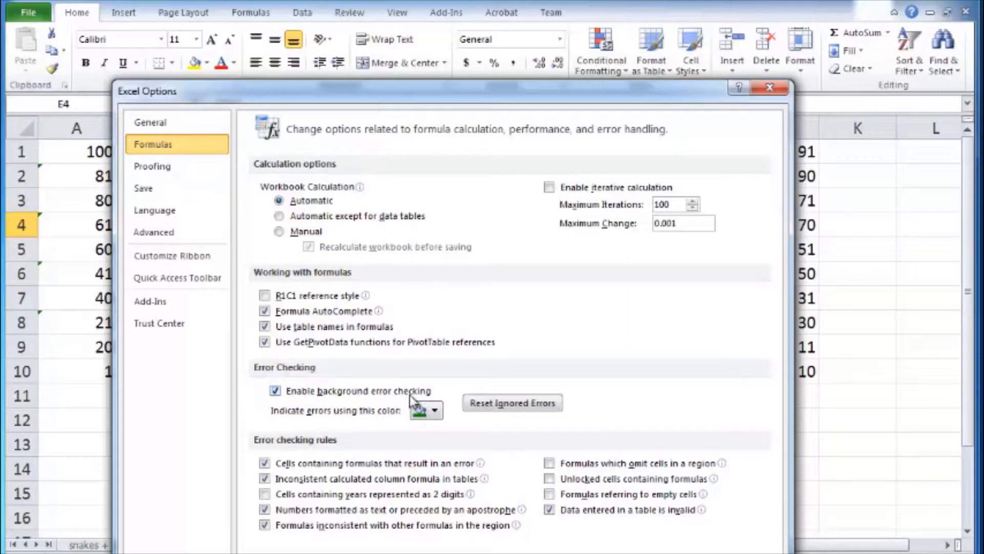
pyautogui.click(276, 392)
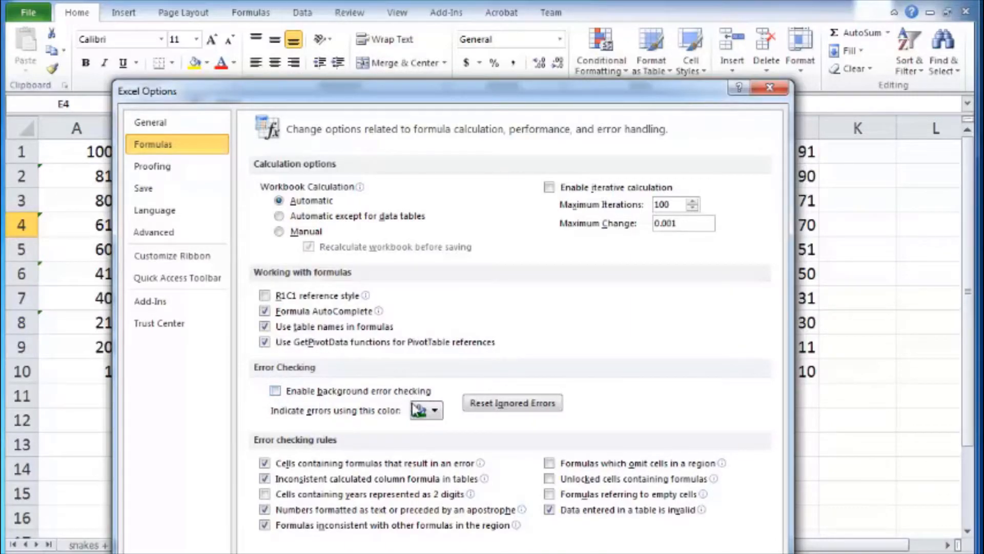
pyautogui.click(512, 405)
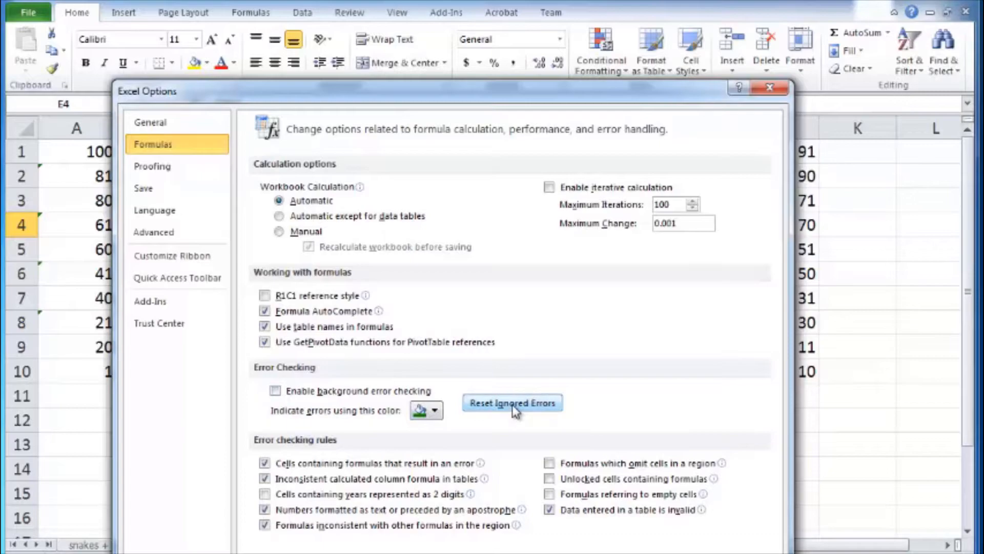
pyautogui.moveTo(683, 95); pyautogui.dragTo(713, 35)
pyautogui.click(720, 549)
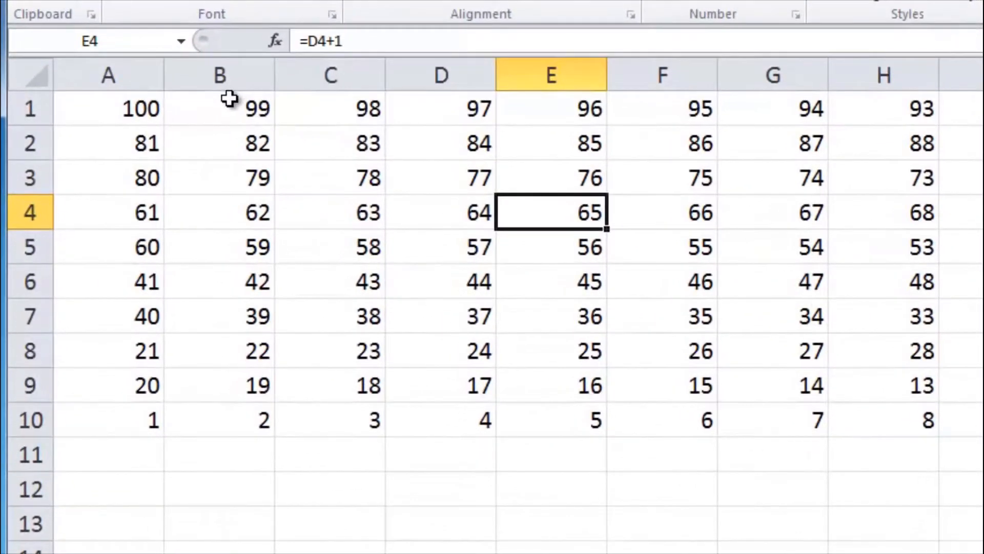
pyautogui.click(84, 146)
pyautogui.click(132, 141)
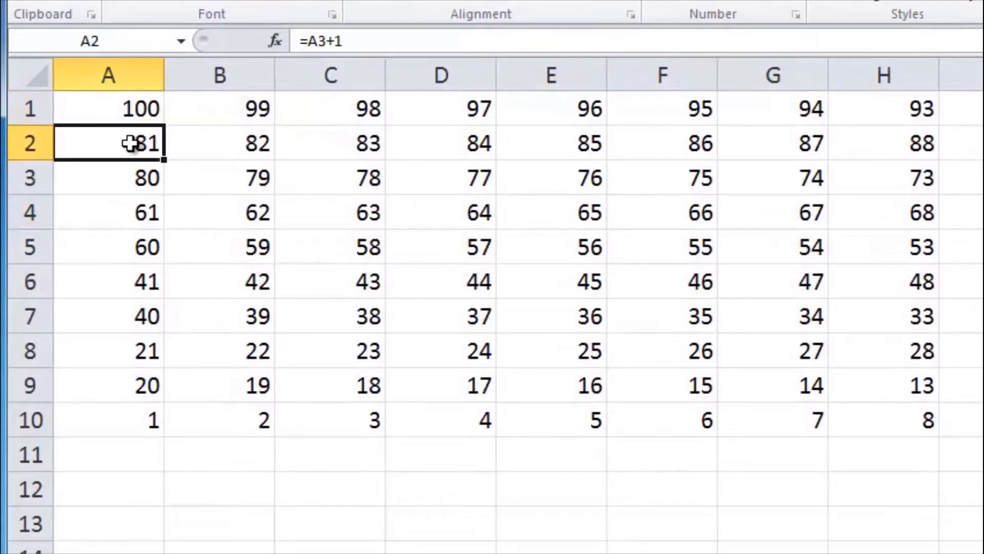
pyautogui.click(339, 176)
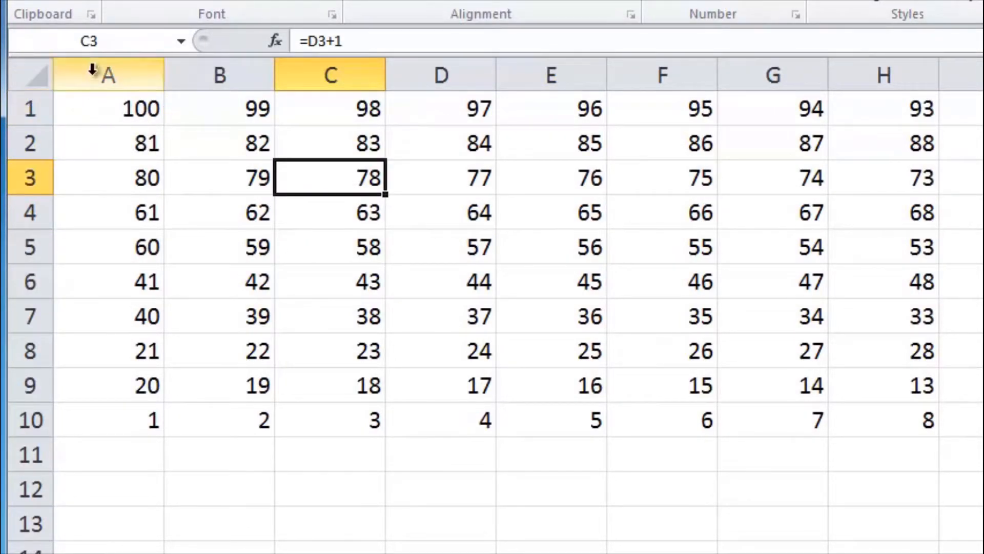
# - Select the whole sheet, set all column widths to 6.43 (50 pixels) and increase all row heights so the cells are square
pyautogui.click(37, 75)
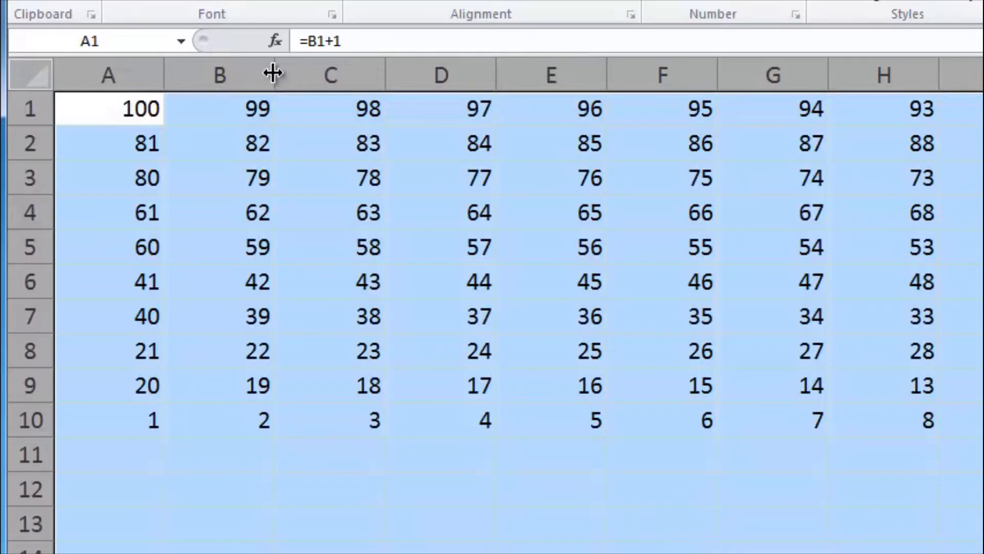
pyautogui.moveTo(272, 73); pyautogui.dragTo(273, 73)
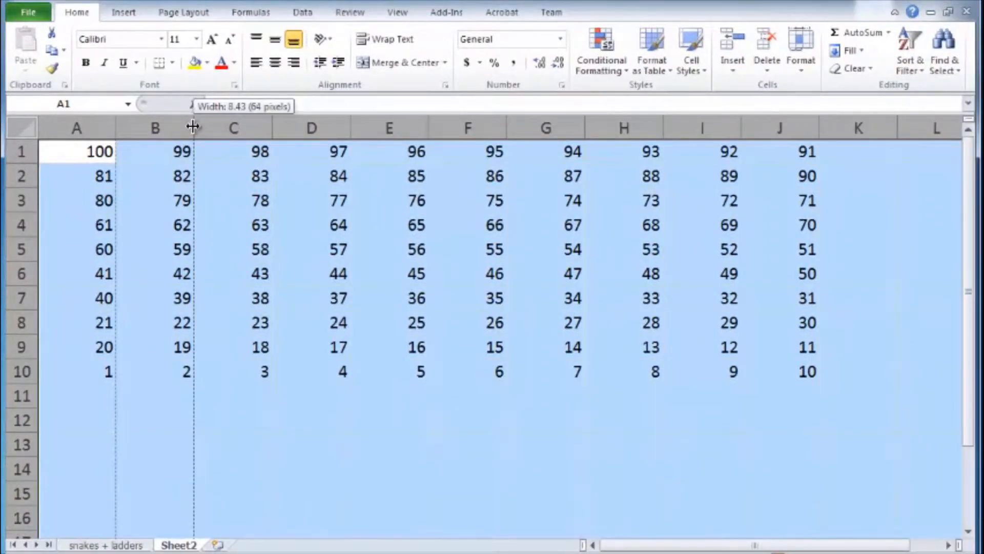
pyautogui.moveTo(193, 127)
pyautogui.mouseDown()
pyautogui.moveTo(346, 130)
pyautogui.moveTo(196, 137)
pyautogui.mouseUp()
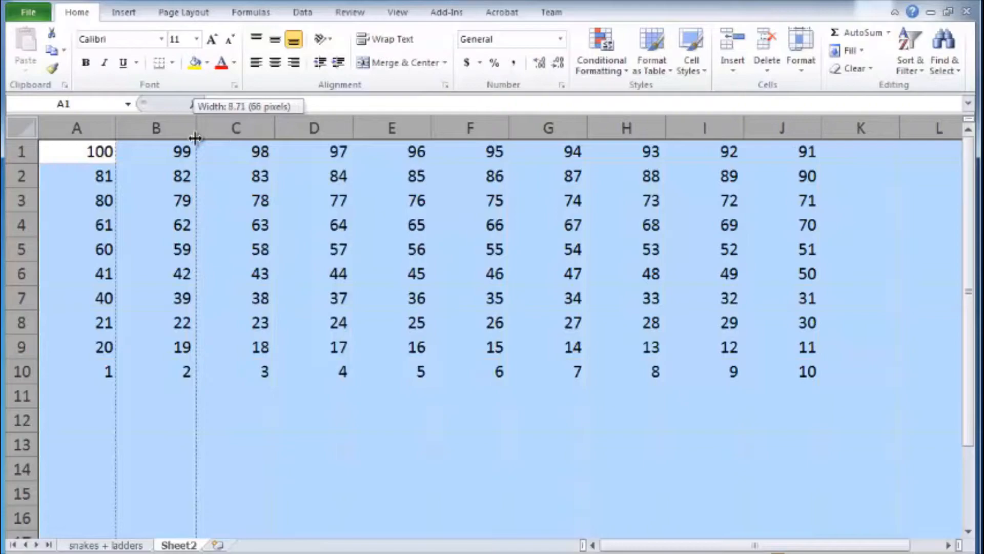
pyautogui.moveTo(195, 137); pyautogui.dragTo(175, 144)
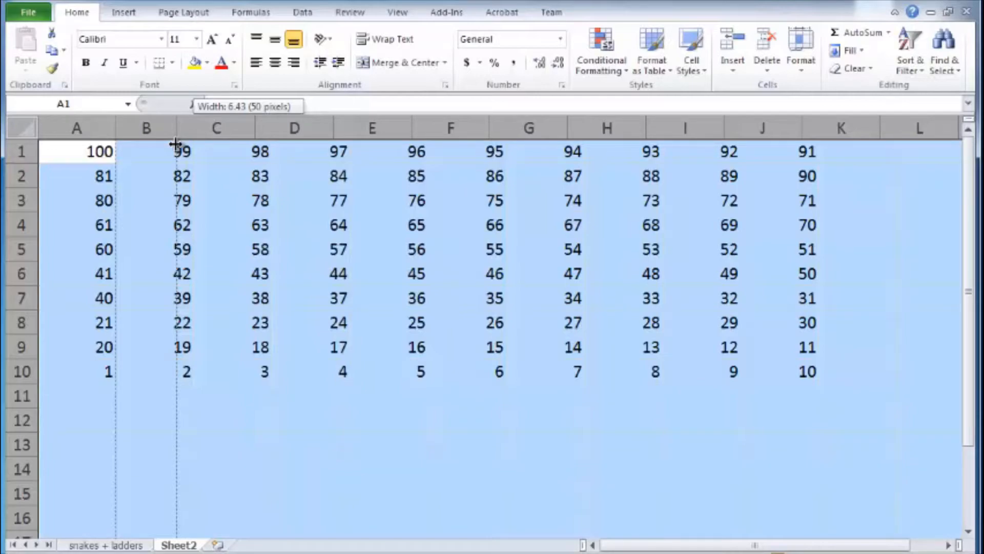
pyautogui.moveTo(175, 144); pyautogui.dragTo(175, 145)
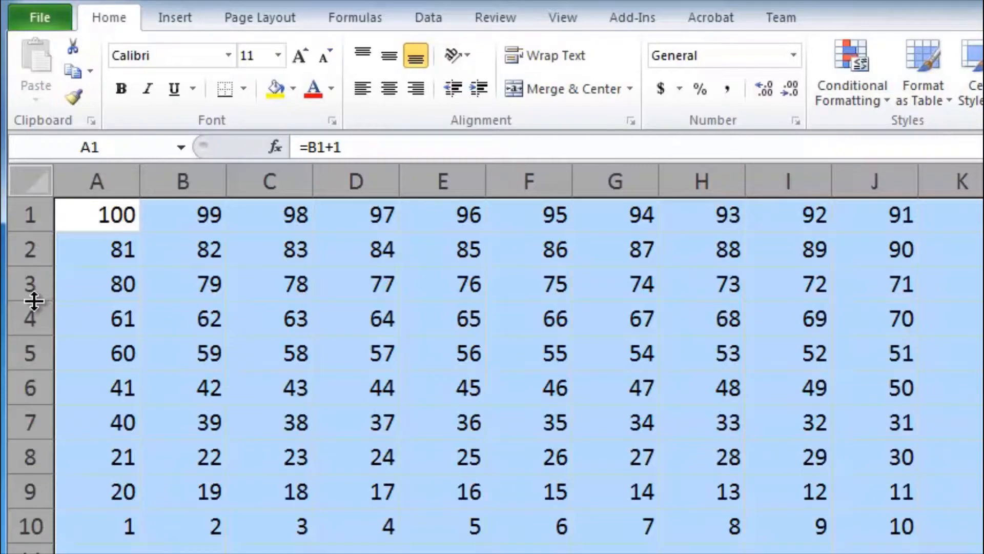
pyautogui.moveTo(34, 301); pyautogui.dragTo(36, 352)
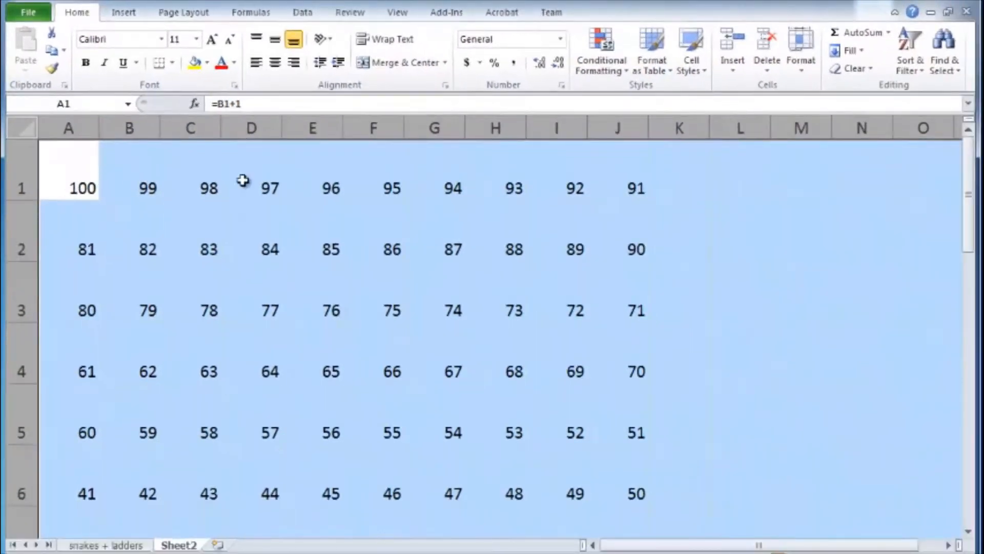
# - Examine the resized squares across rows 2 and 3 of the board
pyautogui.click(268, 274)
pyautogui.click(195, 281)
pyautogui.click(205, 226)
pyautogui.click(266, 231)
pyautogui.click(331, 235)
pyautogui.click(392, 231)
pyautogui.click(445, 235)
pyautogui.click(513, 234)
pyautogui.click(574, 236)
pyautogui.click(602, 237)
pyautogui.click(623, 295)
pyautogui.click(569, 309)
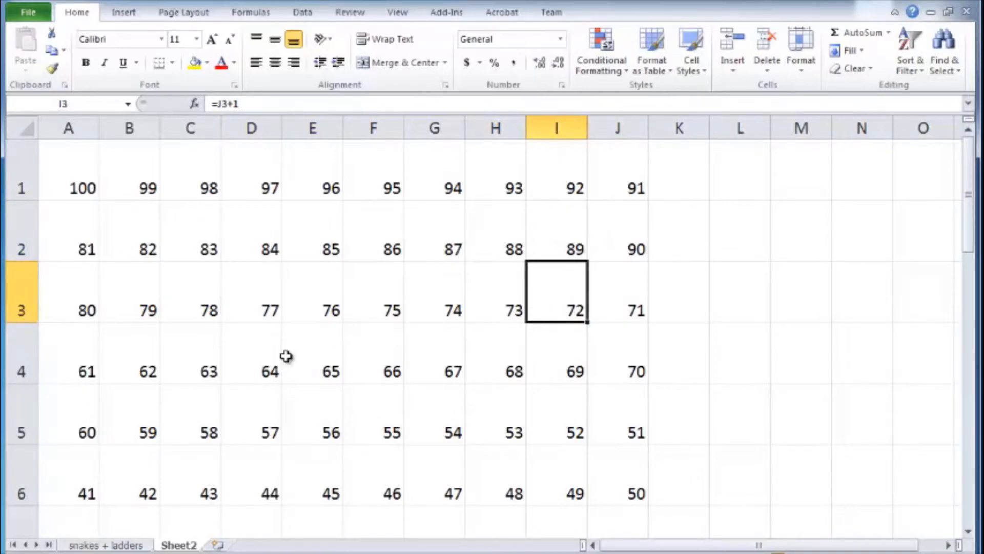
# - Select the diagonal cells A10 and B9 together and apply a light blue background fill through Format Cells
pyautogui.scroll(-2, 286, 356)
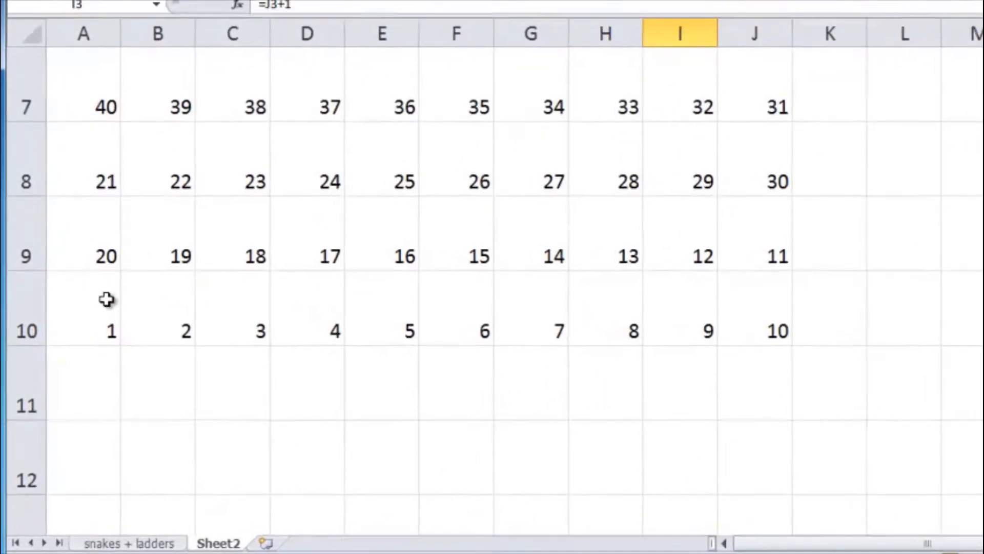
pyautogui.click(91, 345)
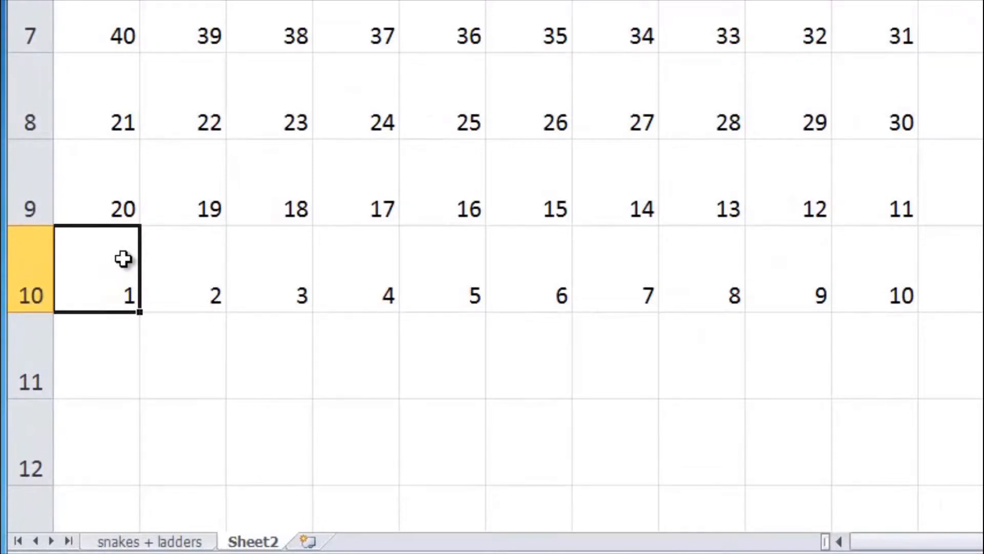
pyautogui.keyDown('ctrl'); pyautogui.click(193, 176); pyautogui.keyUp('ctrl')
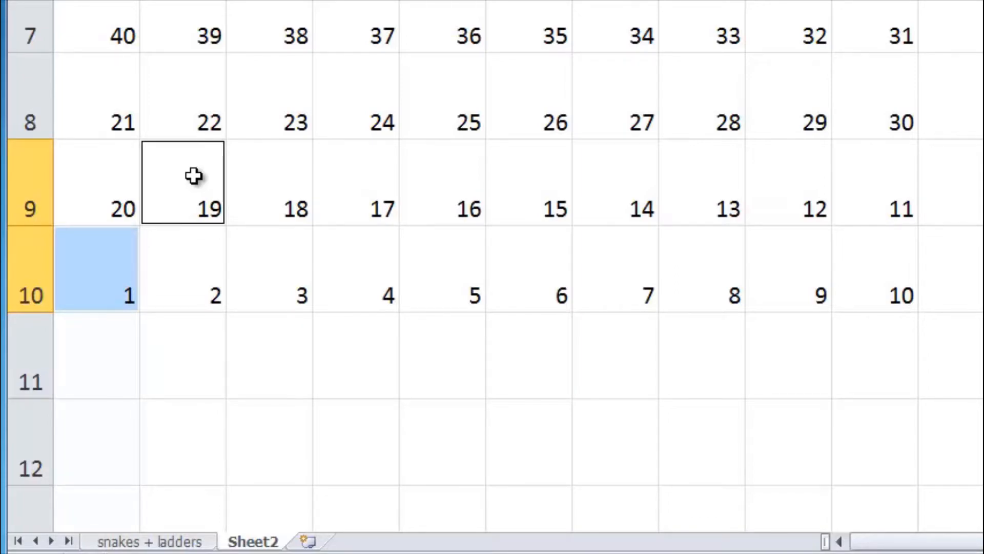
pyautogui.rightClick(194, 177)
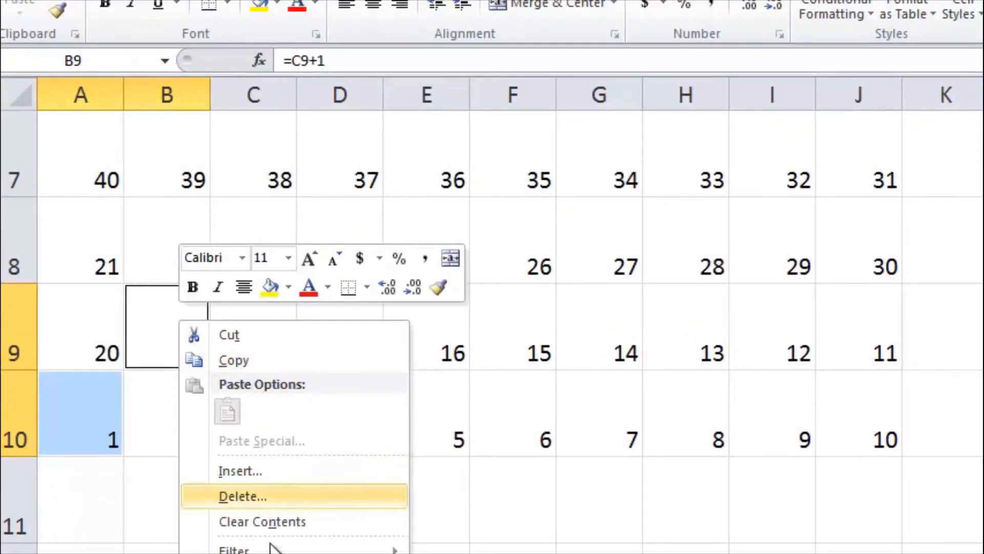
pyautogui.click(256, 553)
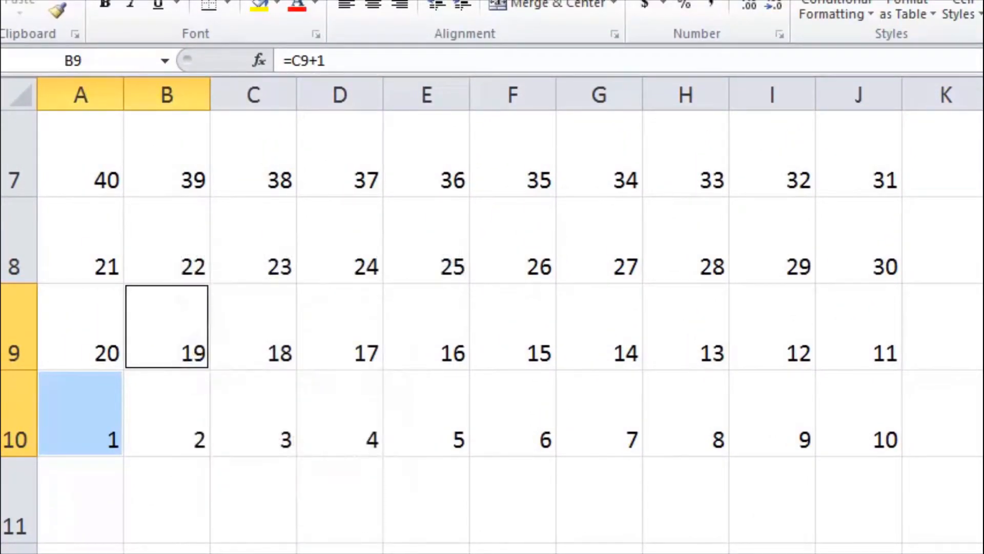
pyautogui.moveTo(365, 392); pyautogui.dragTo(534, 72)
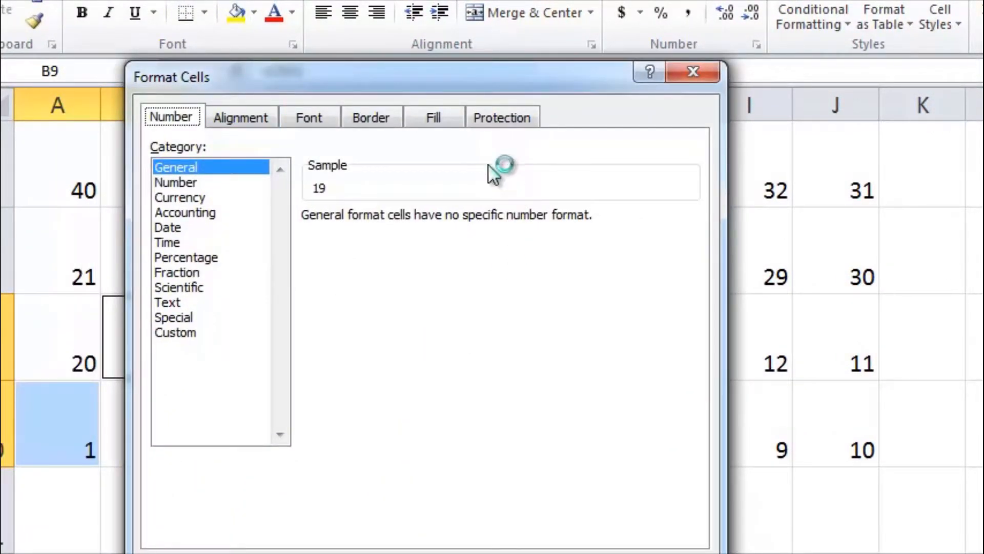
pyautogui.moveTo(437, 78); pyautogui.dragTo(502, 23)
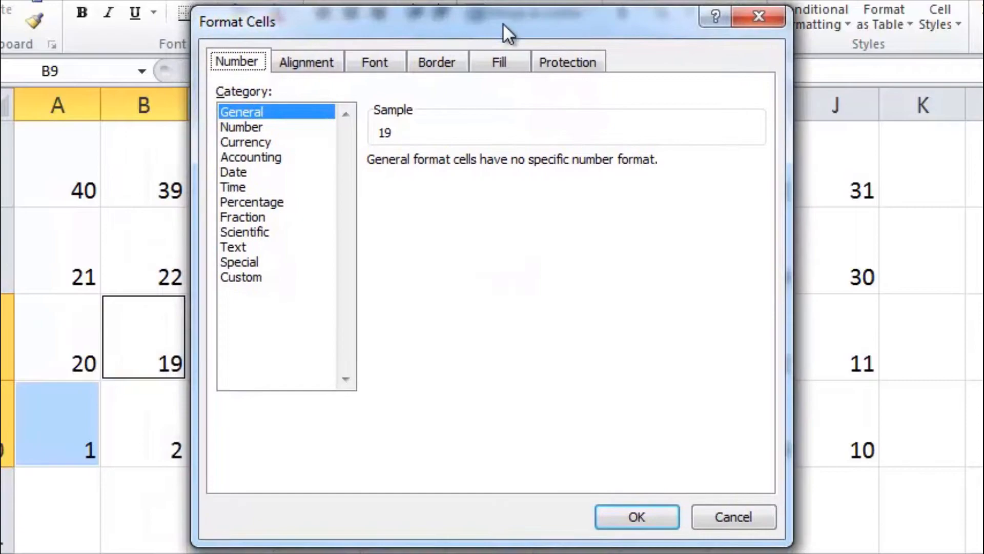
pyautogui.click(500, 64)
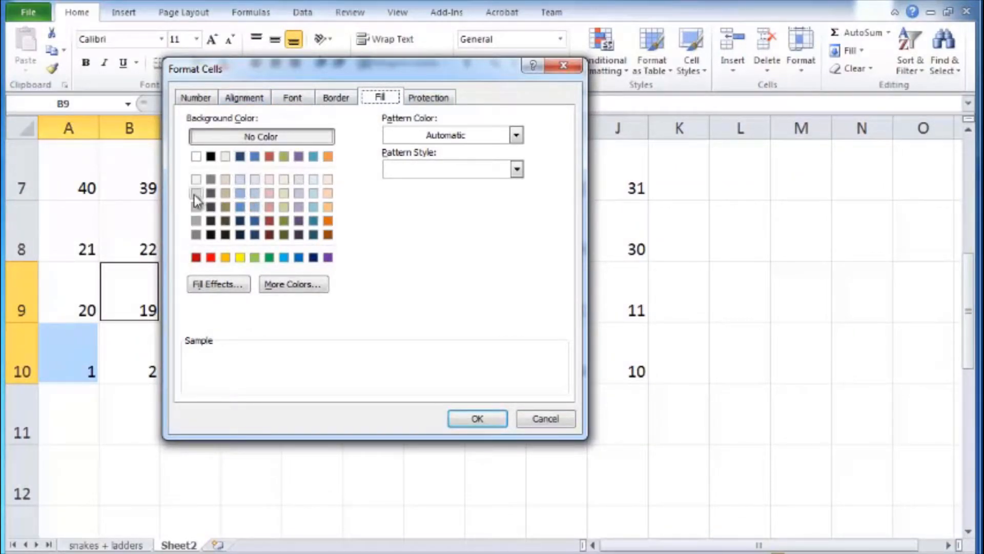
pyautogui.click(240, 192)
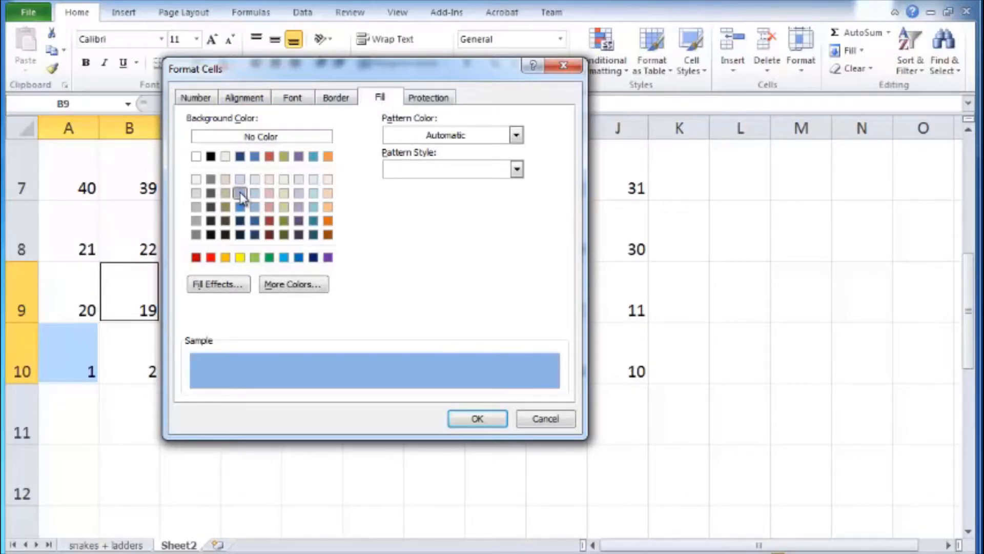
pyautogui.click(469, 418)
# - Select the diagonal cells A9 and B10 together and apply a light red background fill through Format Cells
pyautogui.click(82, 290)
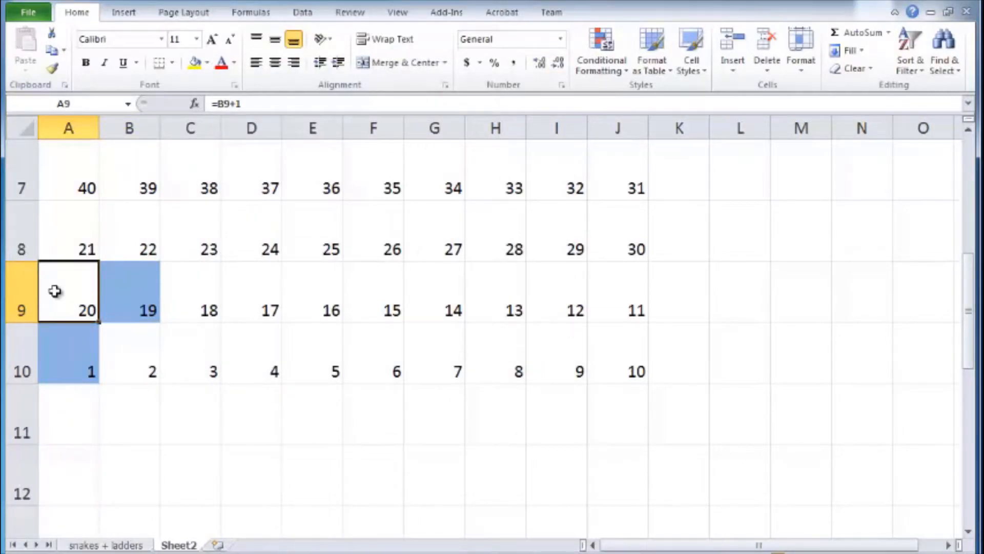
pyautogui.keyDown('ctrl'); pyautogui.click(138, 364); pyautogui.keyUp('ctrl')
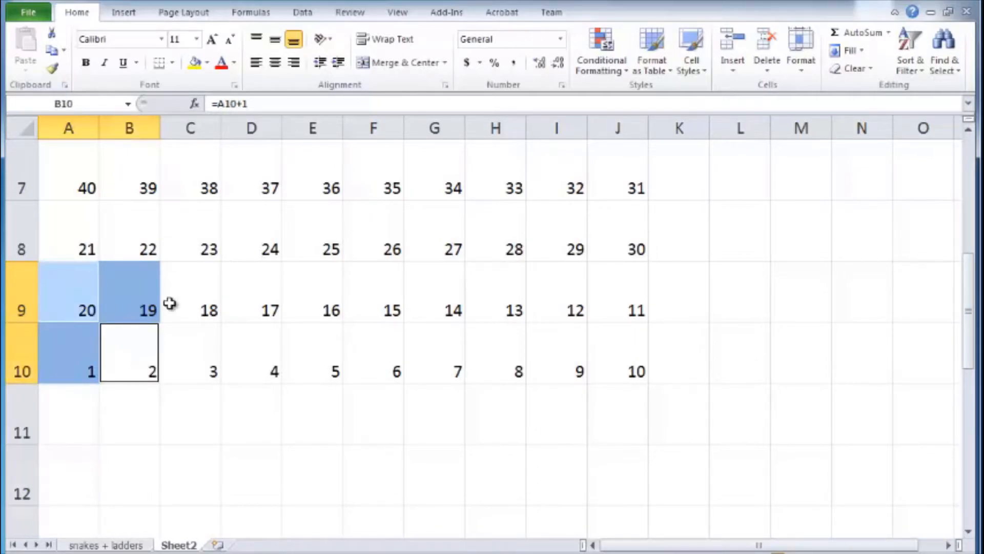
pyautogui.rightClick(136, 350)
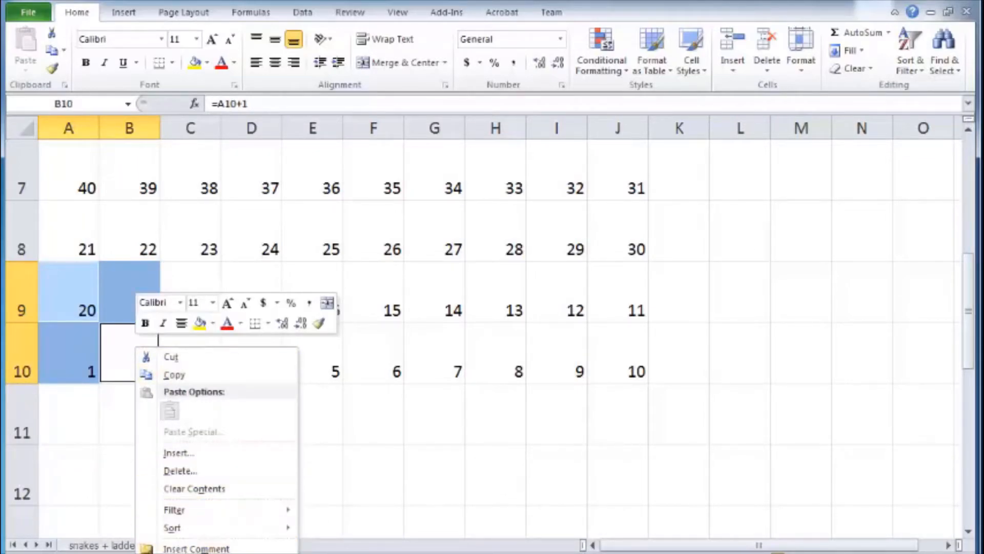
pyautogui.click(197, 552)
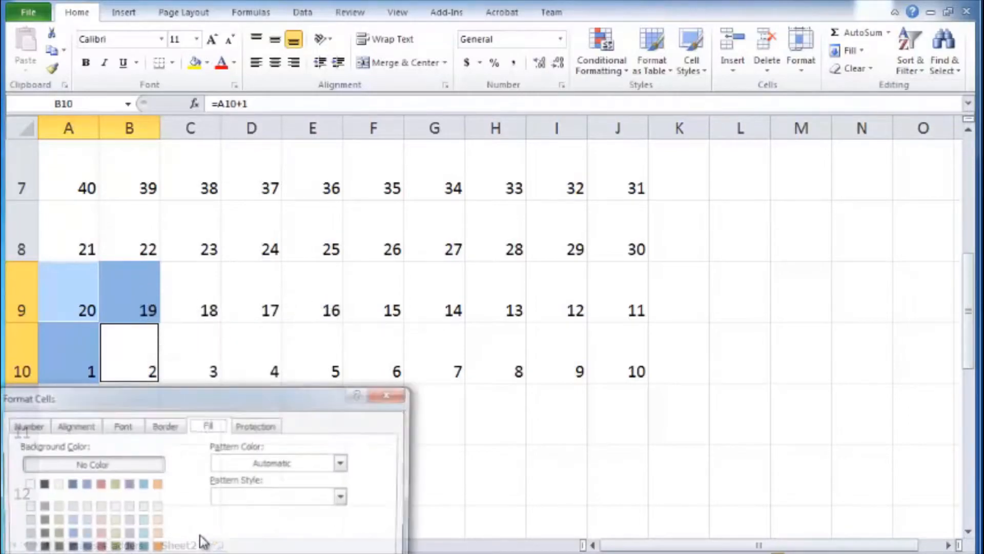
pyautogui.moveTo(195, 396); pyautogui.dragTo(284, 167)
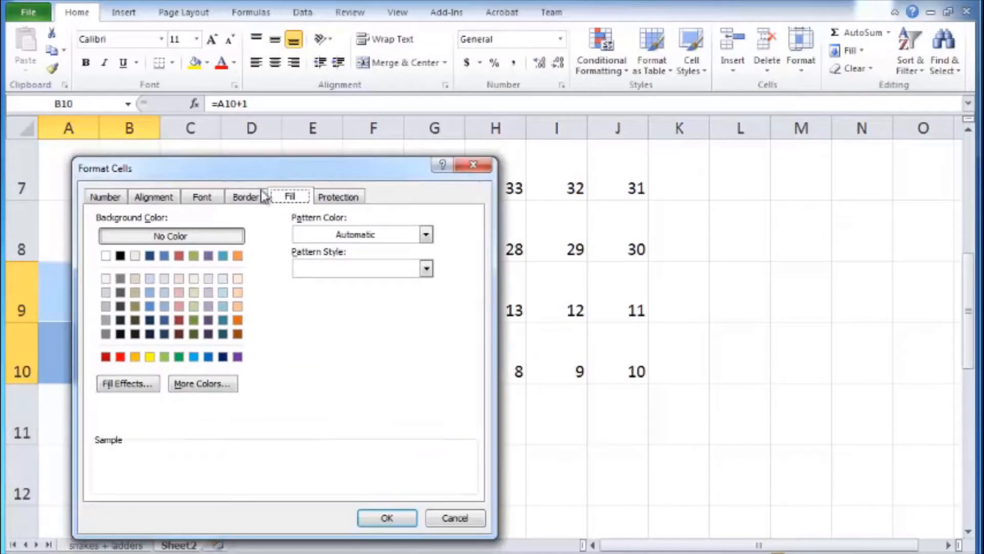
pyautogui.click(178, 292)
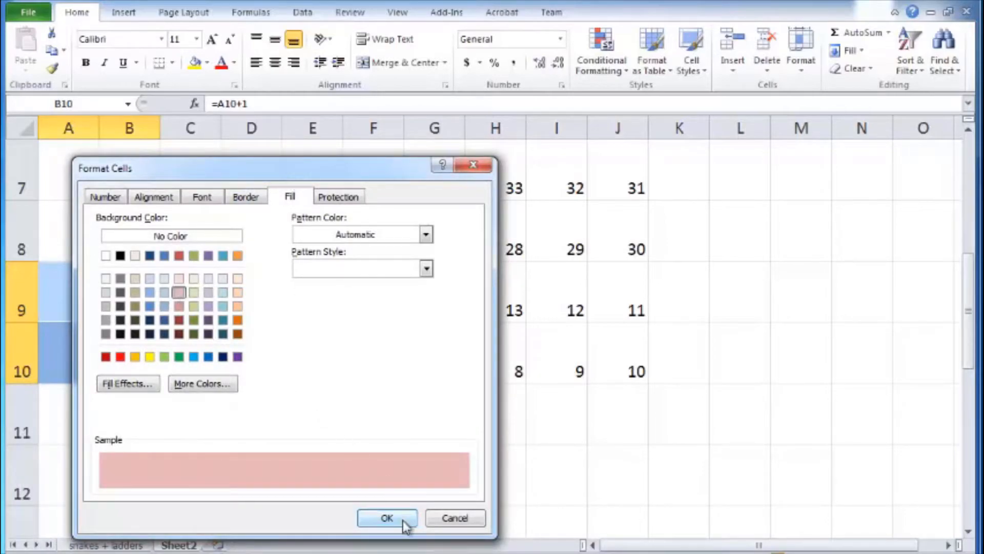
pyautogui.click(387, 518)
pyautogui.click(172, 340)
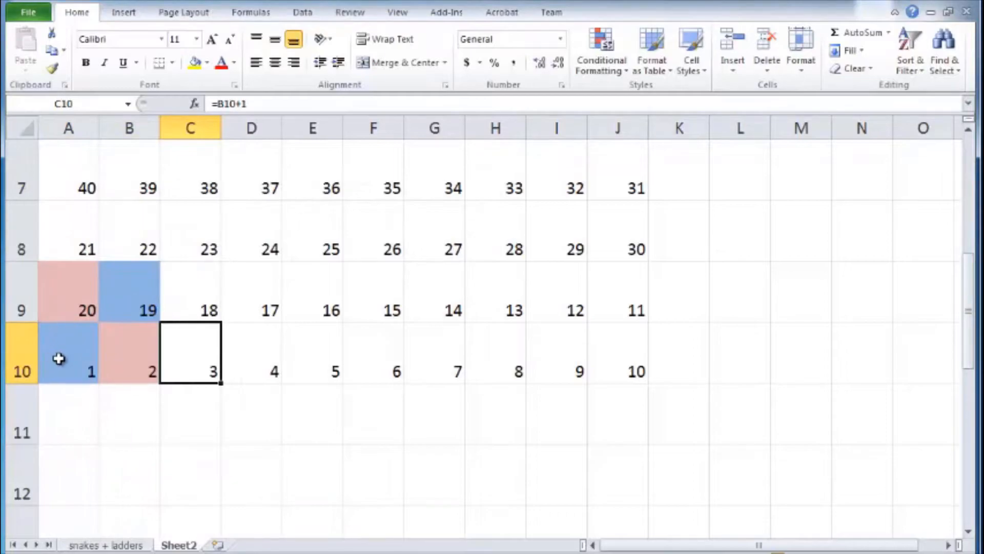
# - Select A9:B10 and fill only its checkered formatting across to column J
pyautogui.moveTo(59, 359); pyautogui.dragTo(138, 279)
pyautogui.moveTo(73, 348)
pyautogui.mouseDown()
pyautogui.moveTo(121, 353)
pyautogui.moveTo(134, 285)
pyautogui.moveTo(91, 282)
pyautogui.moveTo(77, 337)
pyautogui.mouseUp()
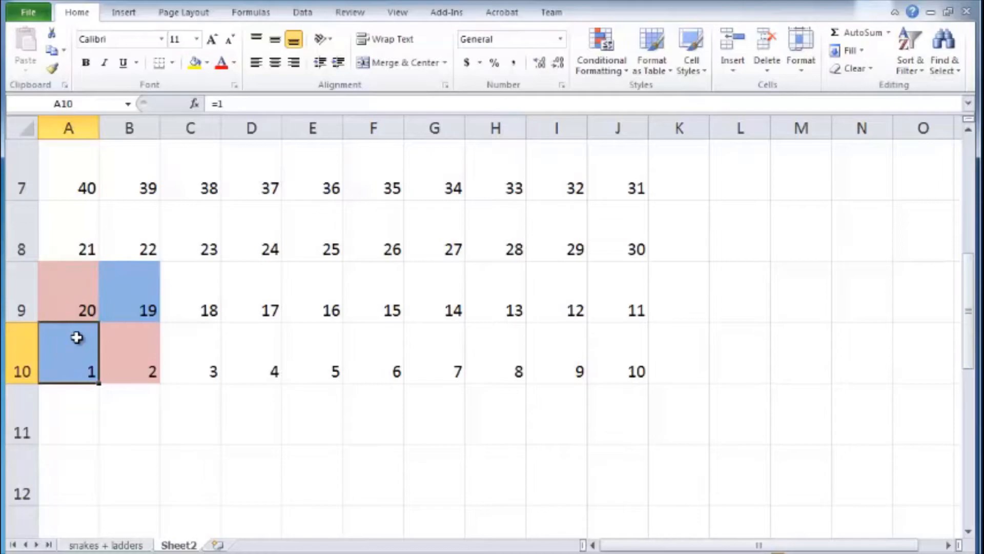
pyautogui.moveTo(76, 336); pyautogui.dragTo(129, 287)
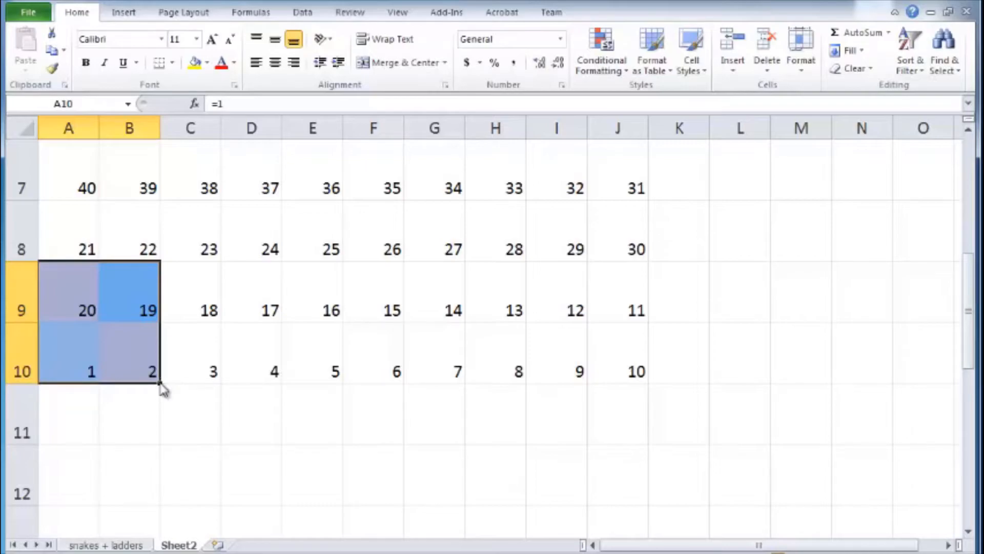
pyautogui.moveTo(160, 383); pyautogui.dragTo(629, 368)
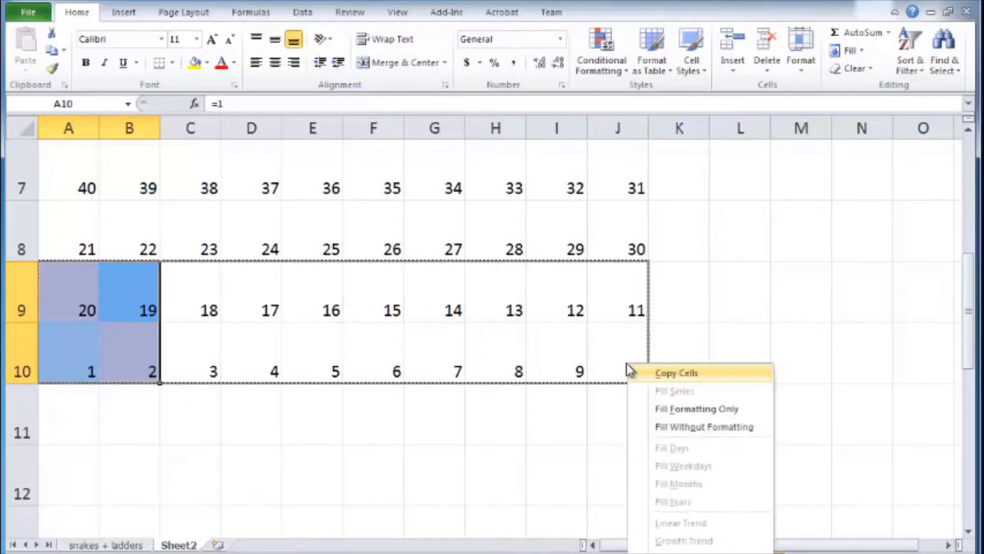
pyautogui.click(682, 410)
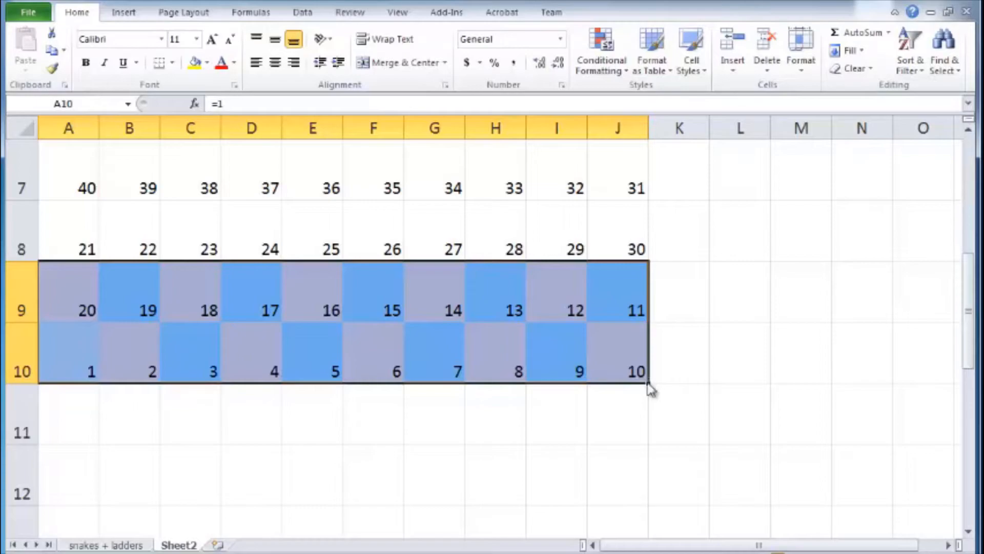
# - Fill only the formatting of A9:J10 upward through row 1 to colour the whole board
pyautogui.moveTo(650, 389); pyautogui.dragTo(649, 89)
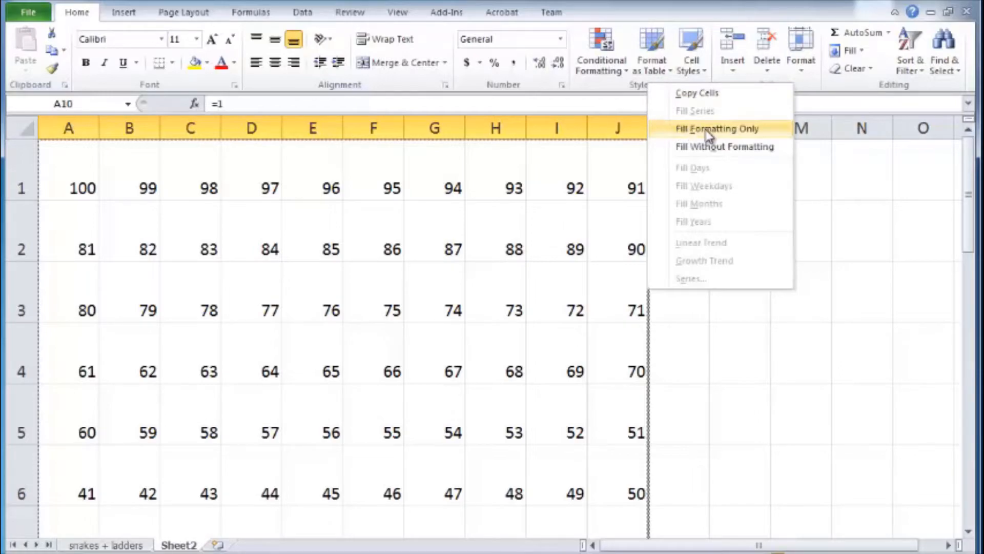
pyautogui.click(751, 133)
pyautogui.click(327, 317)
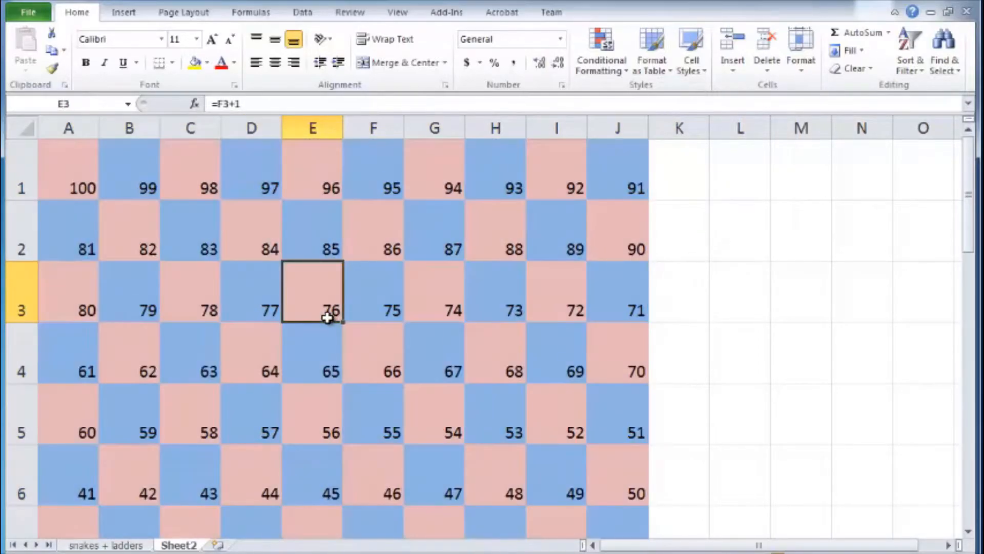
# - With the Curve shape, draw one winding side of a snake body beside the board, from the tail at column M, row 2, down to row 9
pyautogui.click(859, 552)
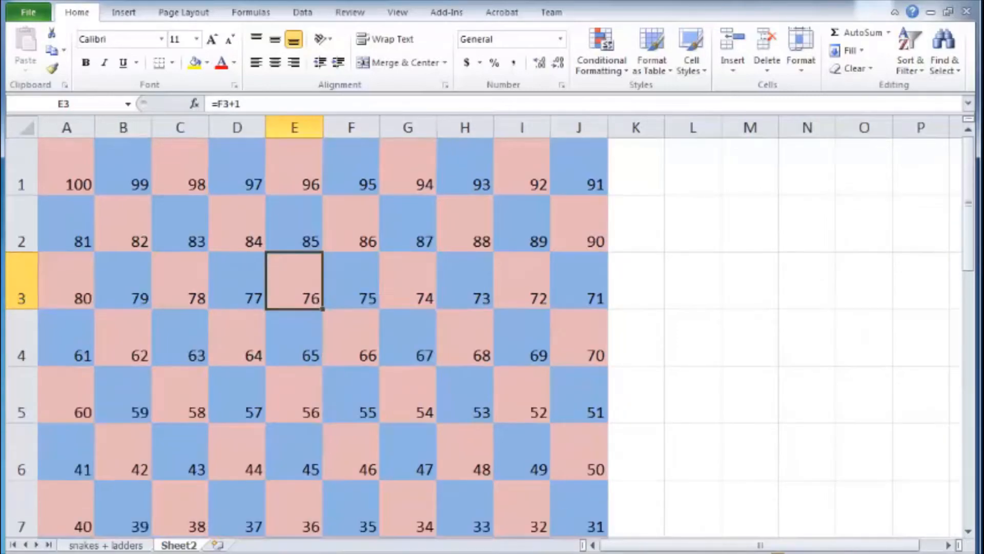
pyautogui.click(858, 552)
pyautogui.click(858, 552)
pyautogui.click(858, 552)
pyautogui.click(855, 552)
pyautogui.click(854, 552)
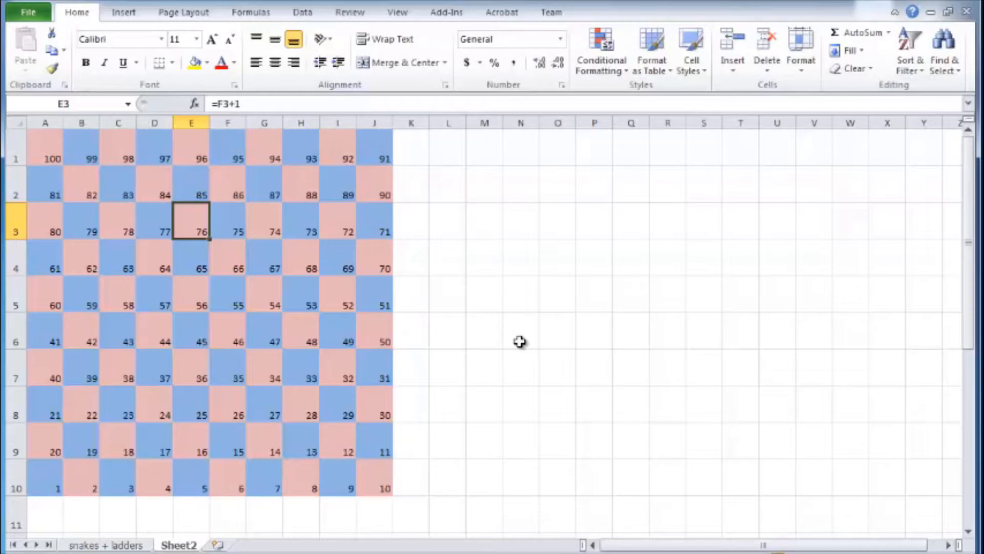
pyautogui.click(445, 217)
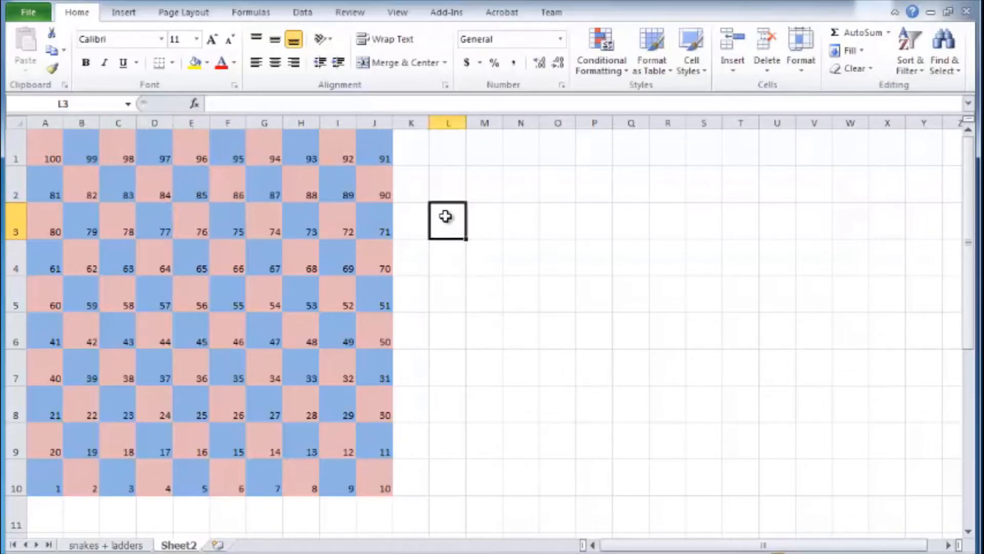
pyautogui.click(127, 15)
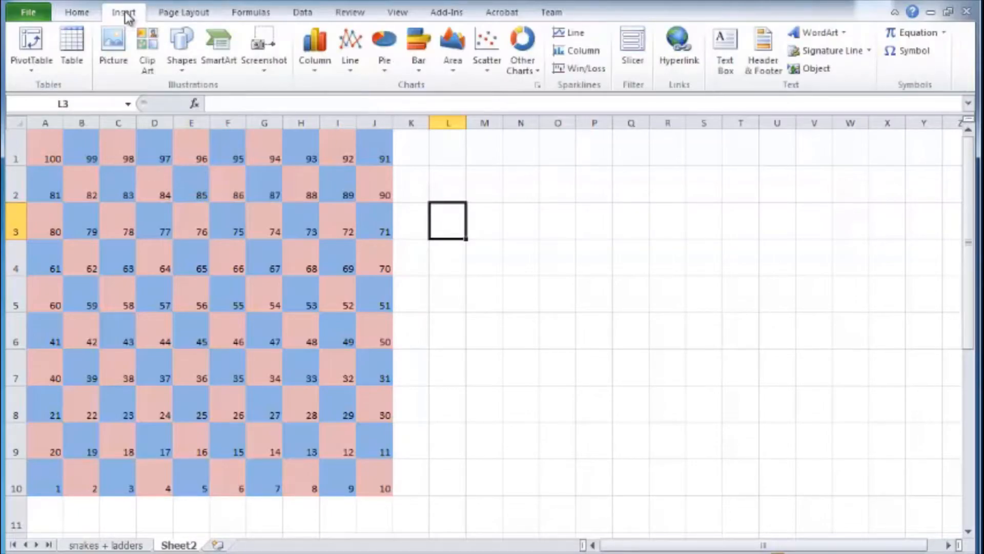
pyautogui.click(183, 61)
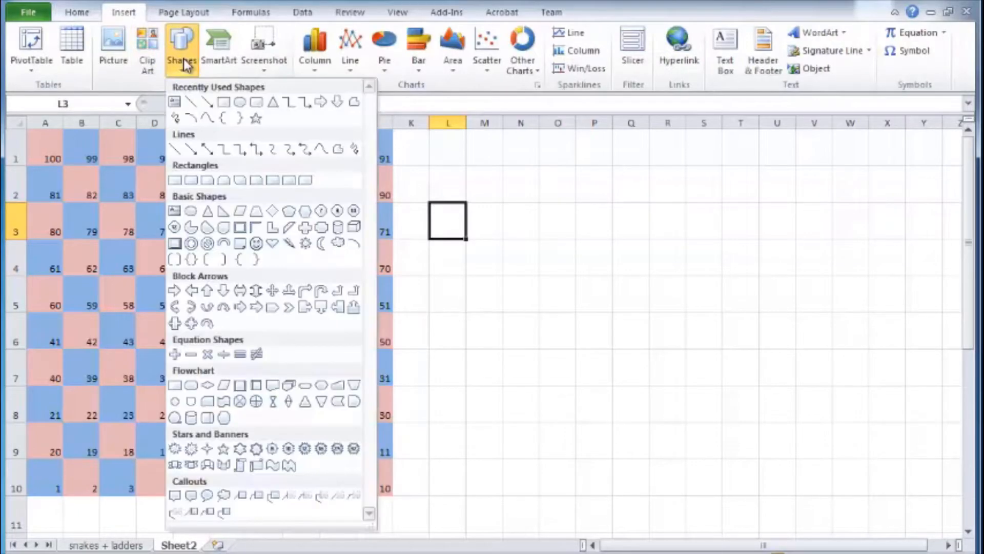
pyautogui.click(209, 119)
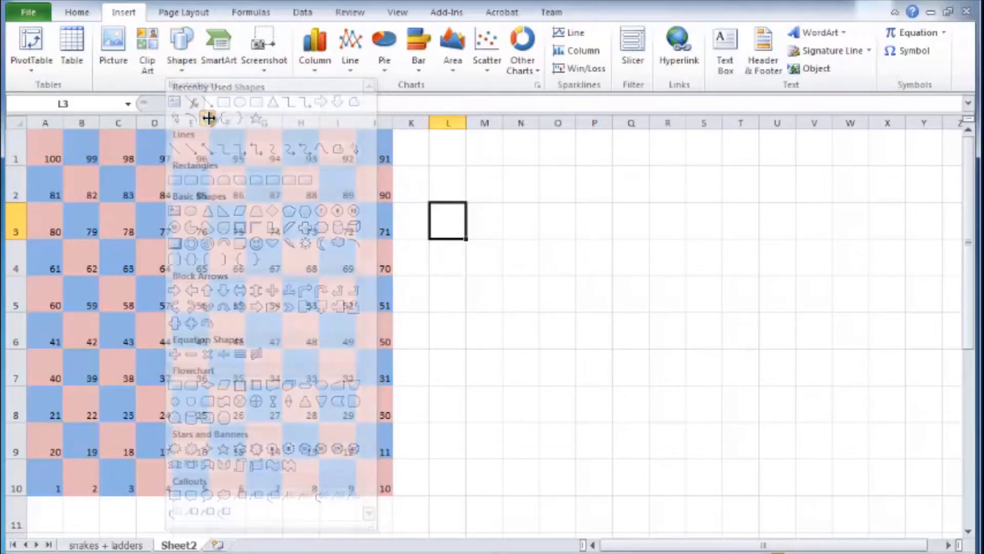
pyautogui.click(182, 66)
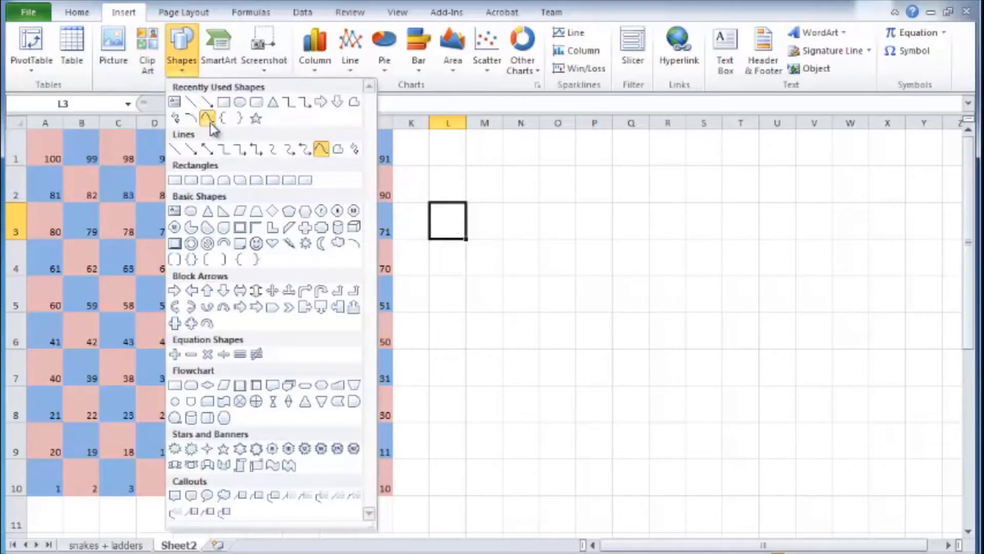
pyautogui.click(495, 237)
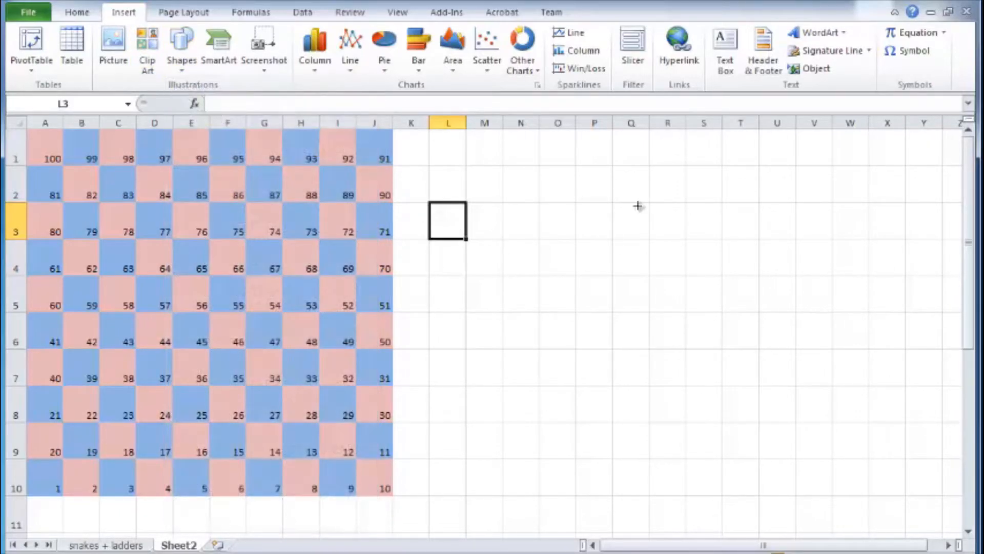
pyautogui.click(491, 185)
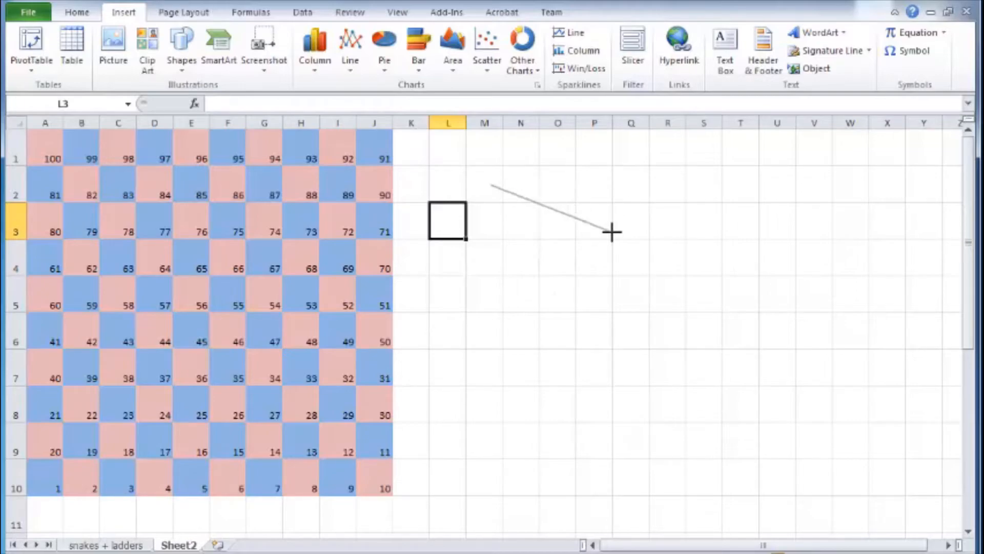
pyautogui.click(611, 232)
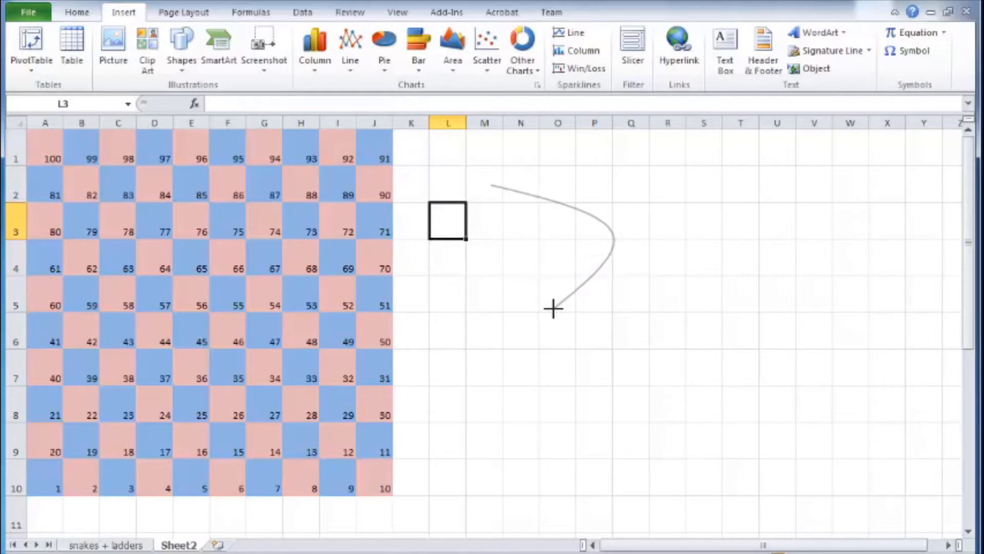
pyautogui.click(553, 308)
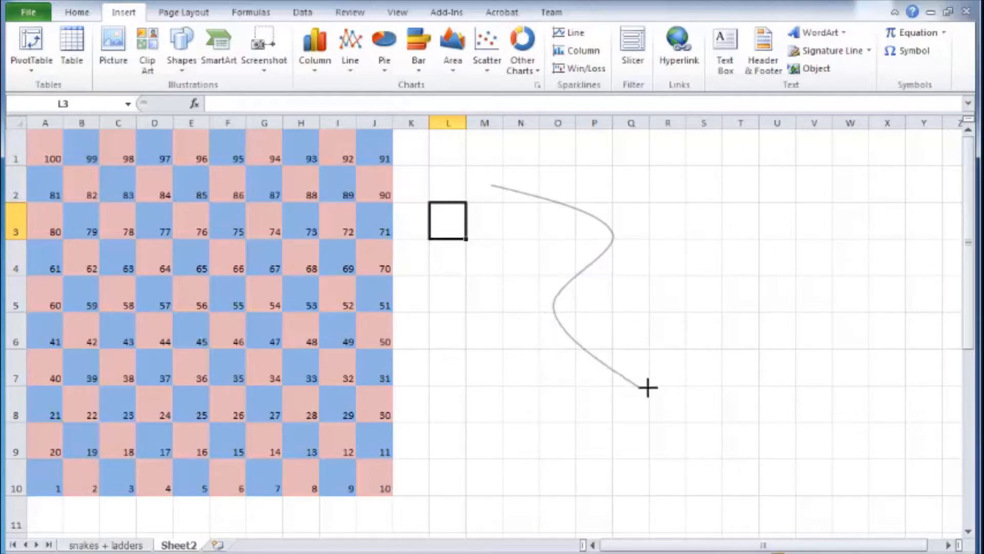
pyautogui.click(681, 339)
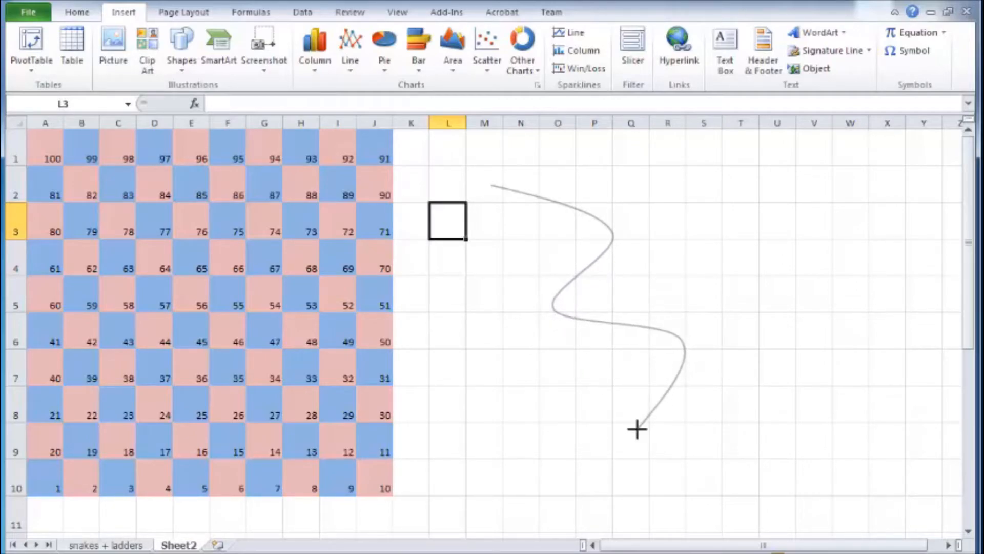
pyautogui.click(634, 430)
# - Continue the curve around the snake's pointed, arrow-like head across rows 8 to 10, ending at the opposite side of the neck
pyautogui.click(627, 411)
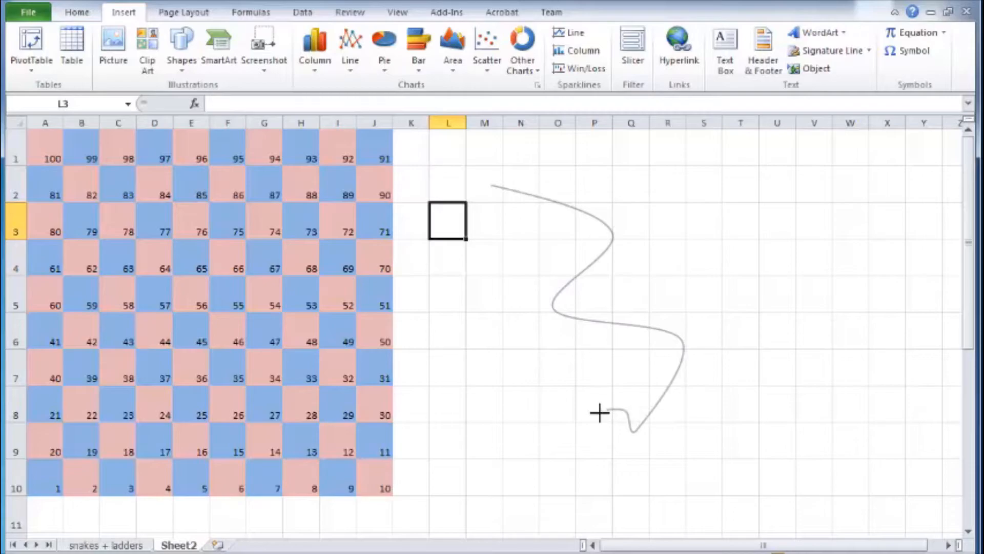
pyautogui.click(592, 441)
pyautogui.click(654, 470)
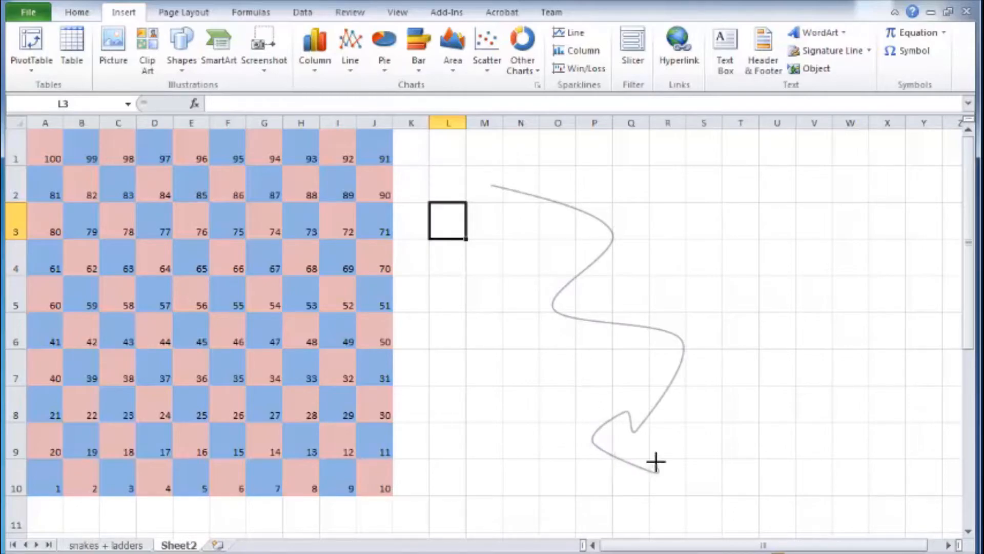
pyautogui.click(642, 446)
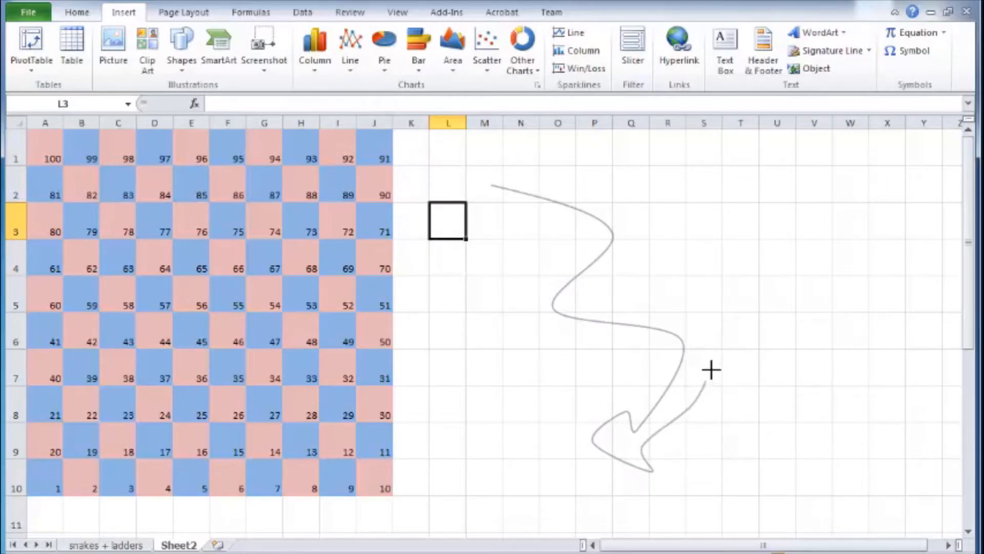
# - Wind the curve back up parallel to the first side and close the snake shape at its tail start point
pyautogui.click(711, 318)
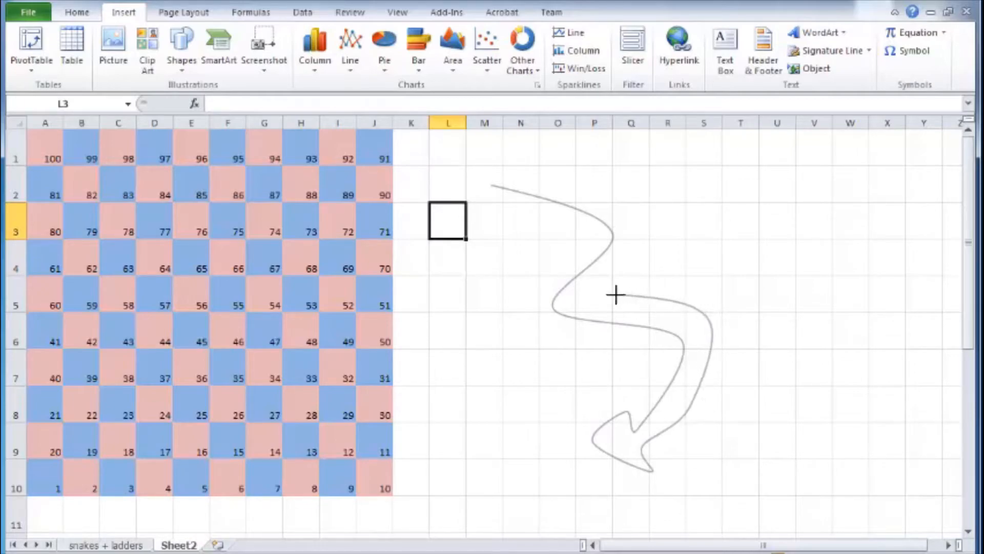
pyautogui.click(582, 296)
pyautogui.click(669, 233)
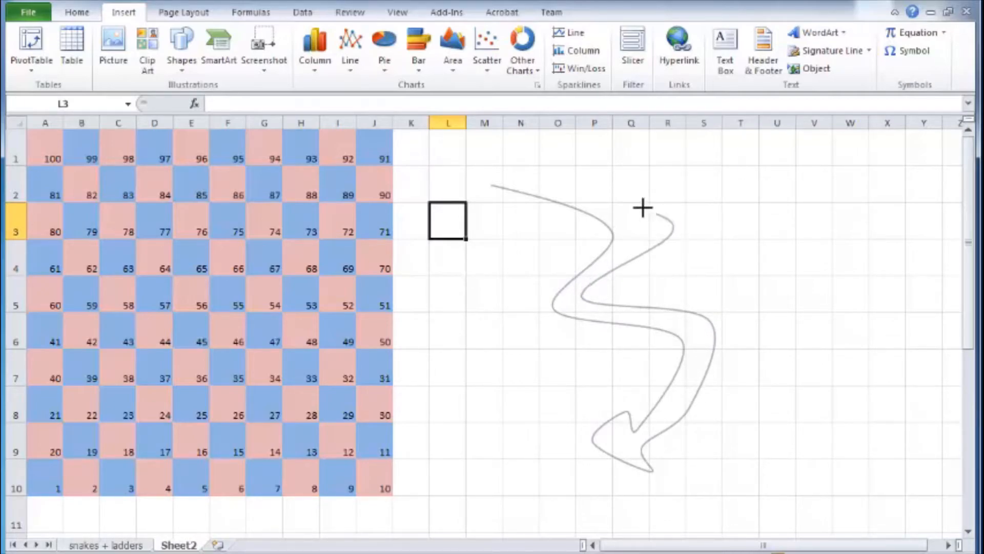
pyautogui.click(491, 184)
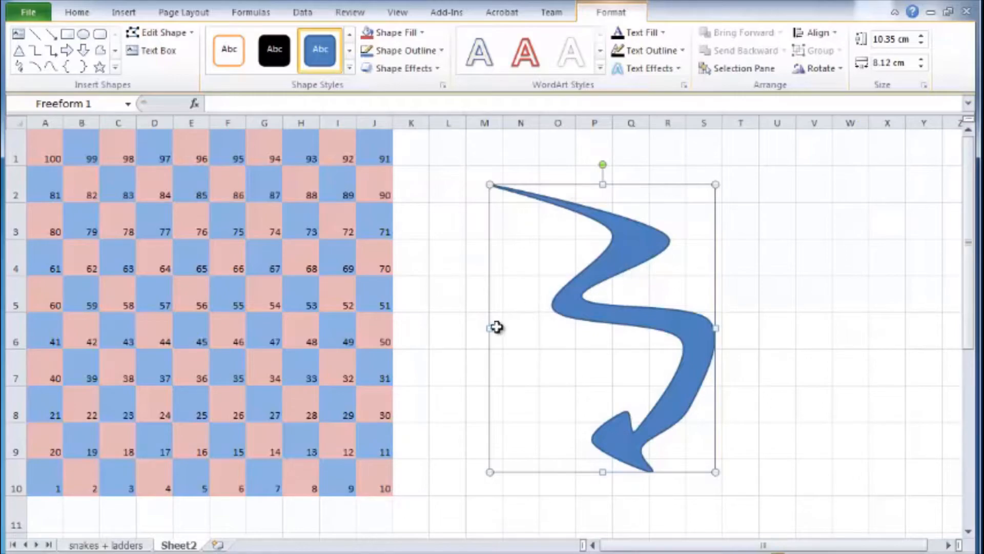
# - Resize the snake shape to about 8.91 cm high and 5.12 cm wide
pyautogui.moveTo(489, 329)
pyautogui.mouseDown()
pyautogui.moveTo(635, 329)
pyautogui.moveTo(505, 326)
pyautogui.mouseUp()
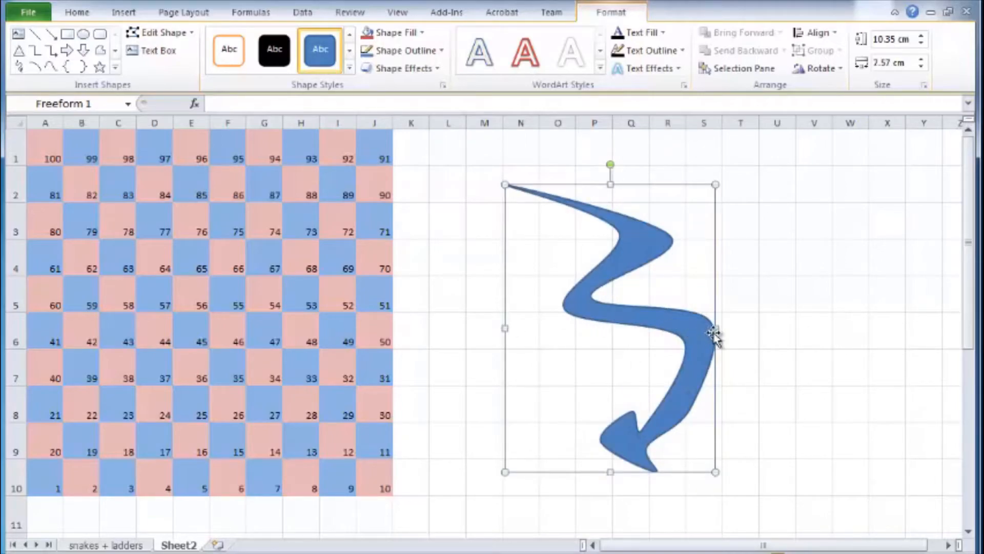
pyautogui.moveTo(609, 471); pyautogui.dragTo(608, 519)
pyautogui.moveTo(712, 521); pyautogui.dragTo(647, 432)
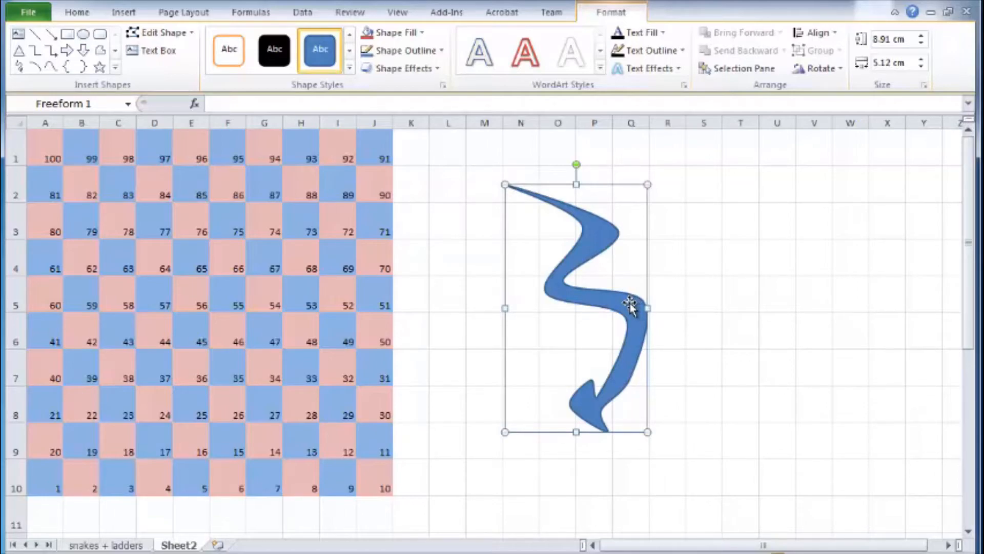
# - Open the Format Shape settings for the snake and move the dialog clear of the shape
pyautogui.rightClick(631, 306)
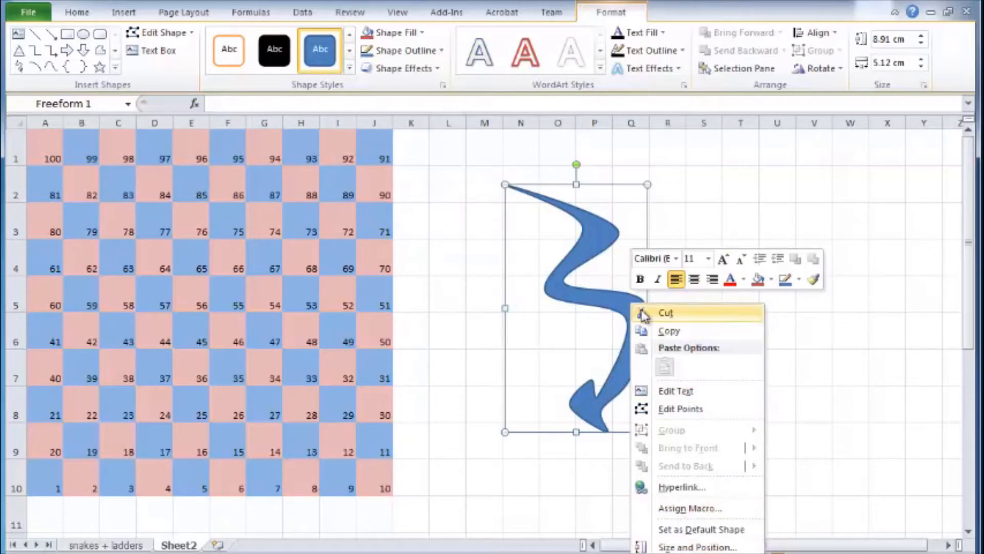
pyautogui.rightClick(597, 221)
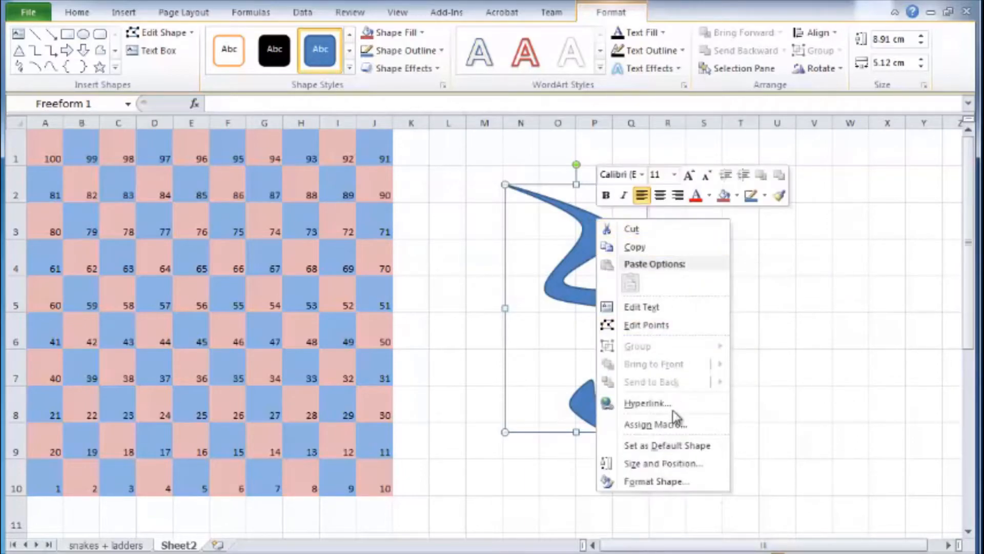
pyautogui.click(672, 484)
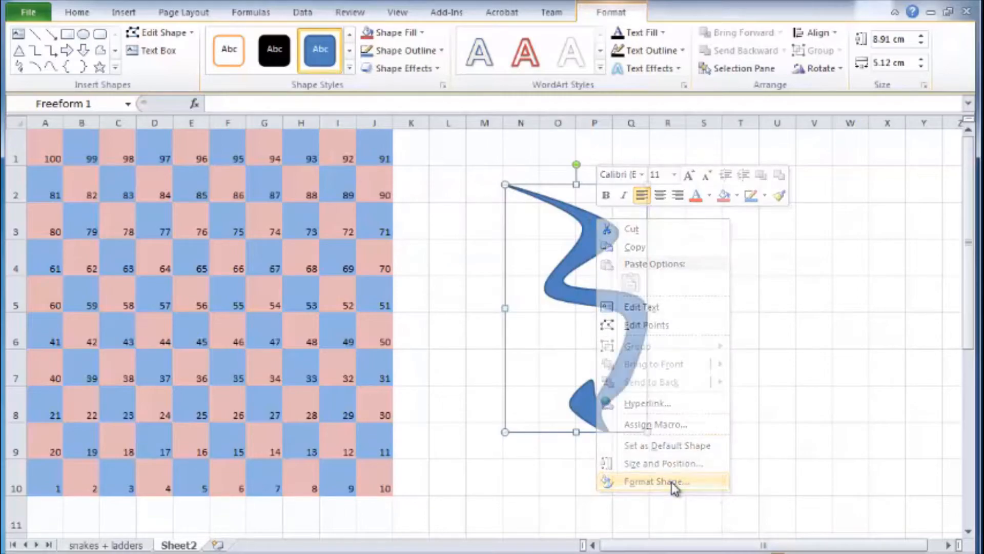
pyautogui.moveTo(523, 110); pyautogui.dragTo(320, 101)
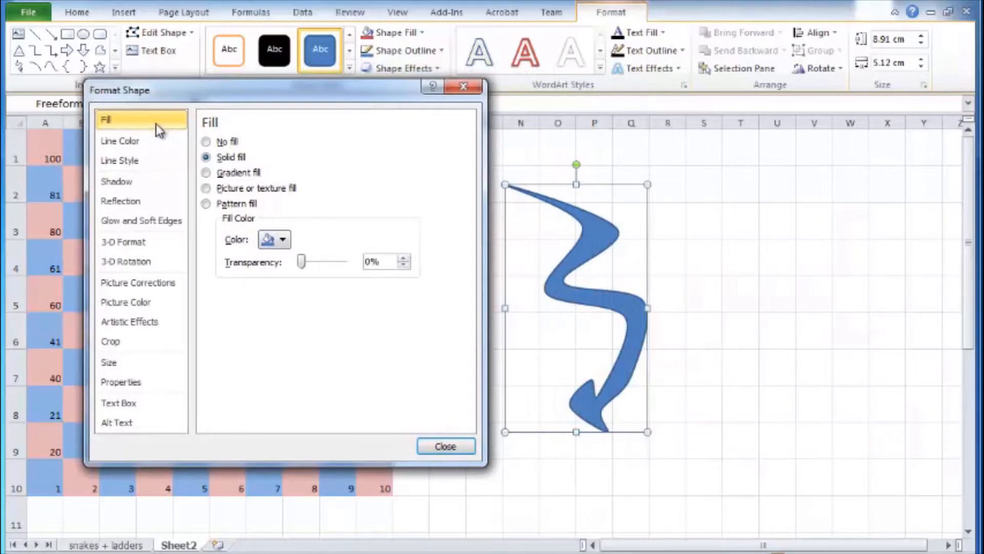
# - Try no fill, a dark brown solid fill and a linear gradient fill with its middle stop at 57% on the snake
pyautogui.click(206, 142)
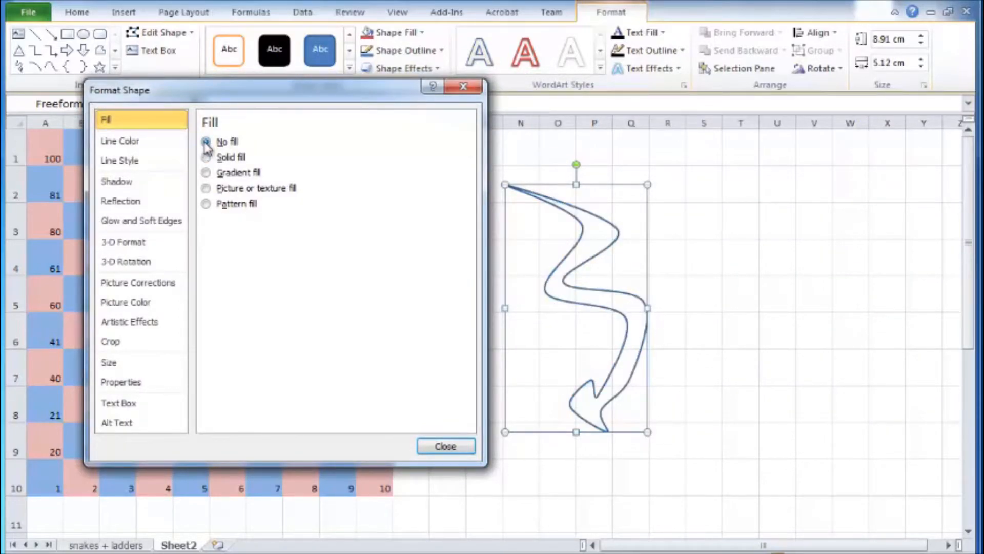
pyautogui.click(206, 157)
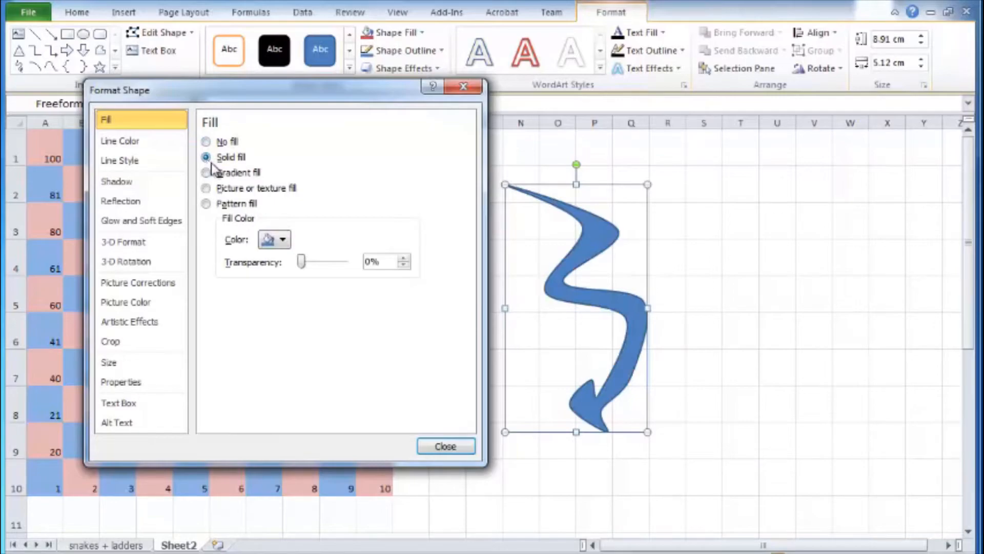
pyautogui.click(285, 241)
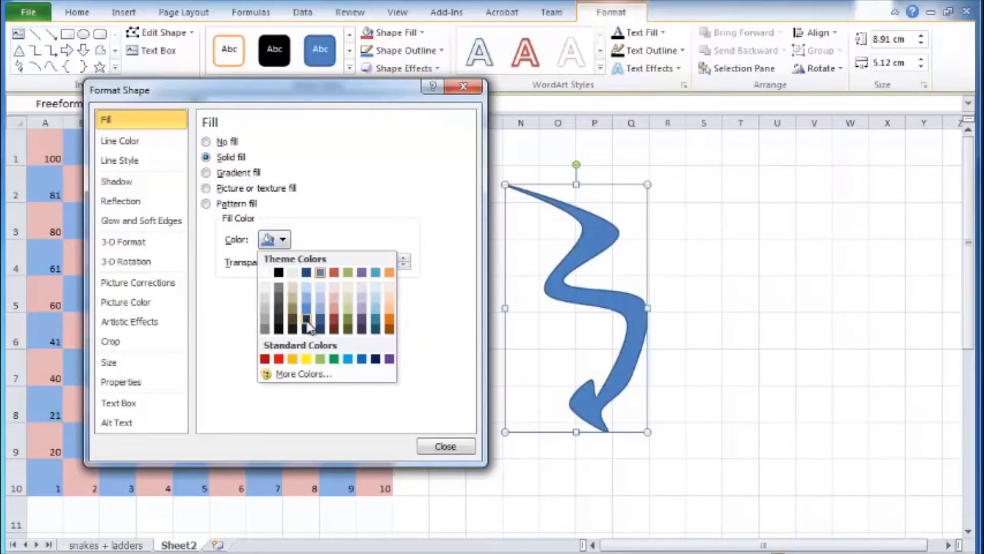
pyautogui.click(288, 322)
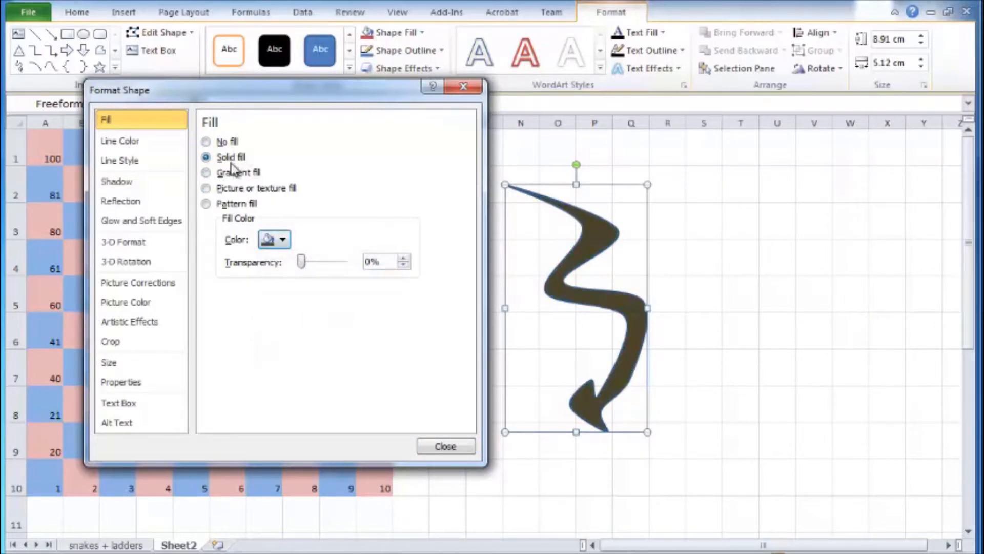
pyautogui.click(206, 172)
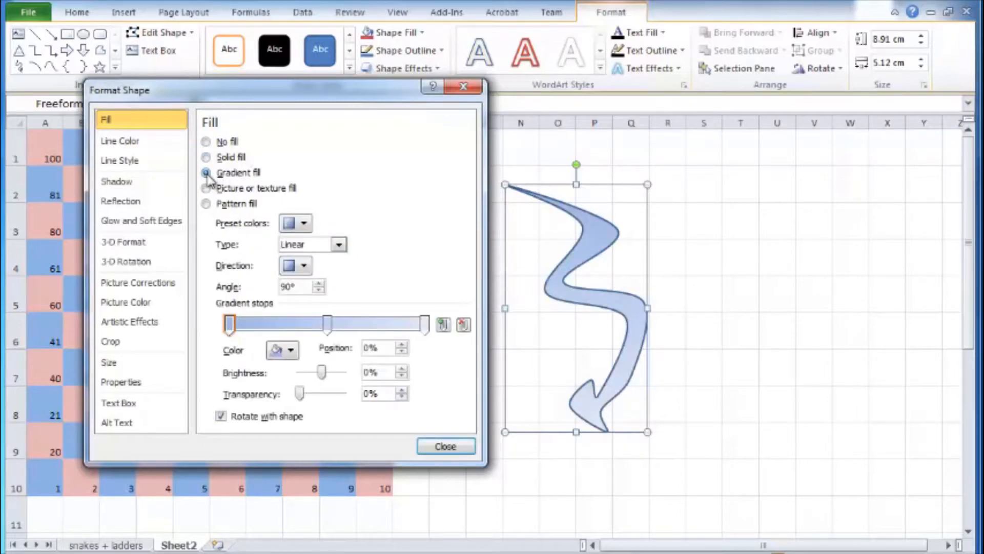
pyautogui.moveTo(327, 324)
pyautogui.mouseDown()
pyautogui.moveTo(275, 328)
pyautogui.moveTo(342, 331)
pyautogui.mouseUp()
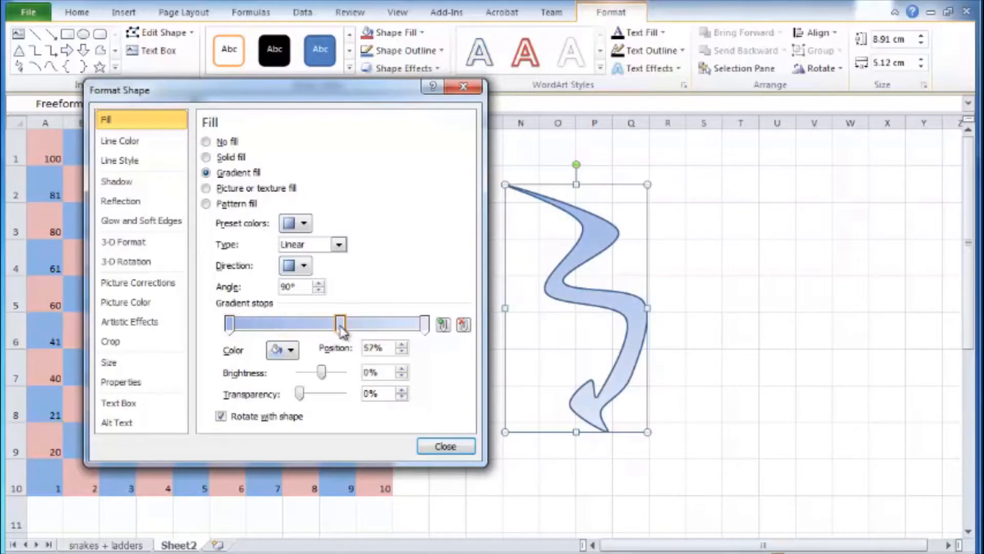
# - Switch the snake to a picture or texture fill and apply the grey speckled granite texture
pyautogui.click(206, 189)
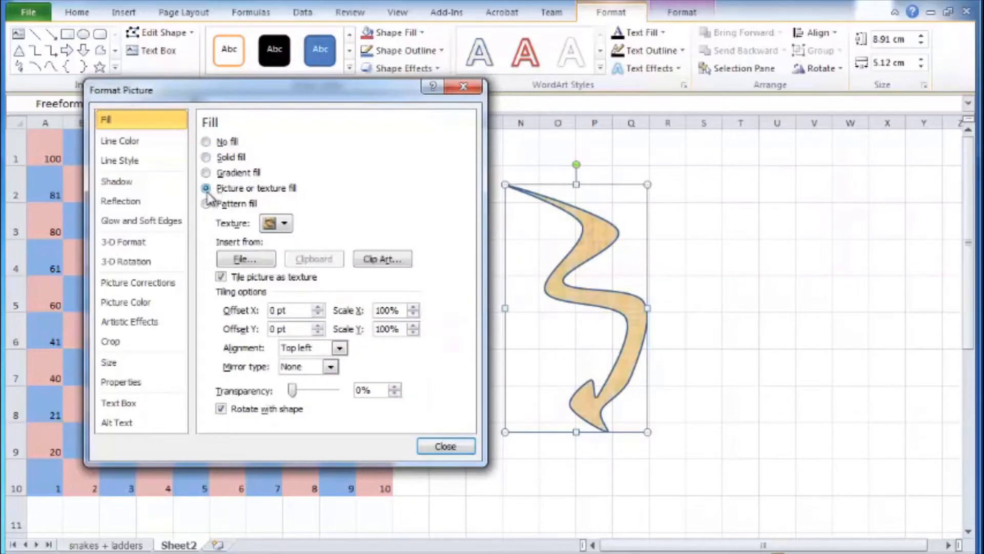
pyautogui.click(283, 223)
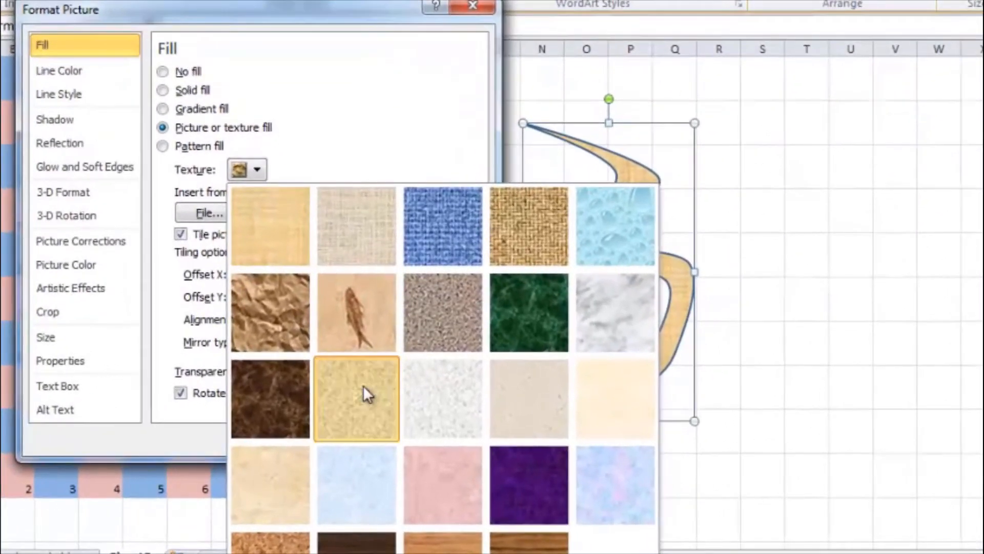
pyautogui.click(368, 400)
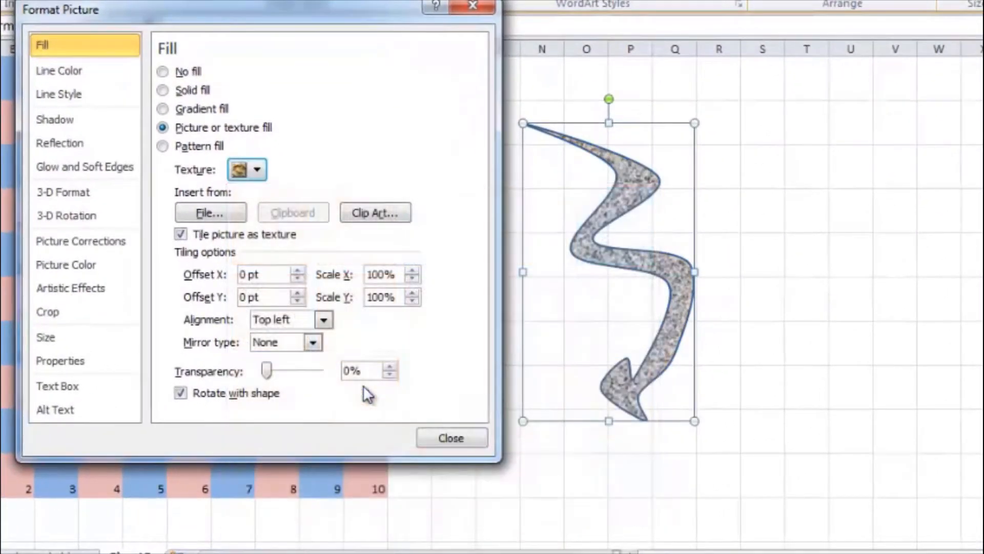
# - Try the Butterfly picture file as the snake's fill and replace it with the clip-art image of a house beside water
pyautogui.click(226, 214)
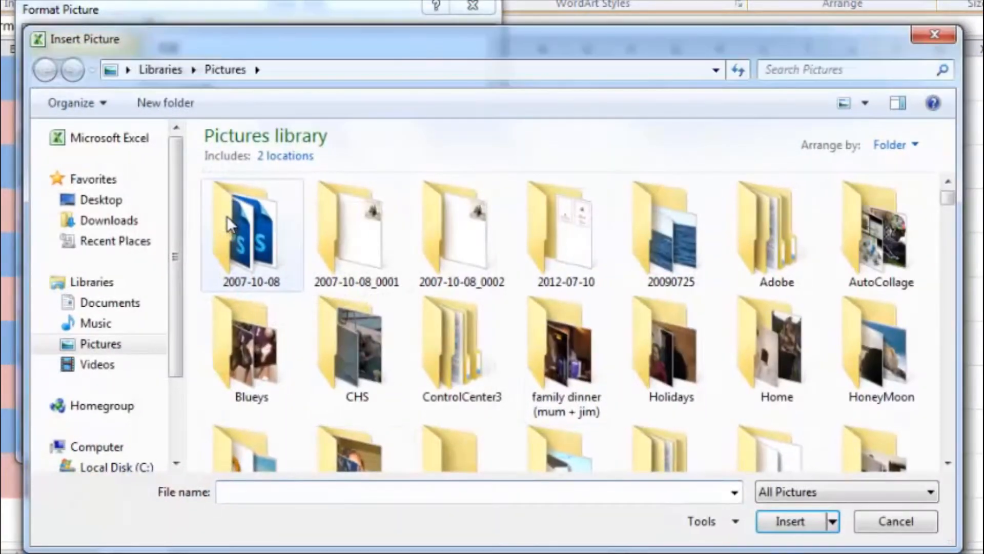
pyautogui.moveTo(952, 197); pyautogui.dragTo(949, 277)
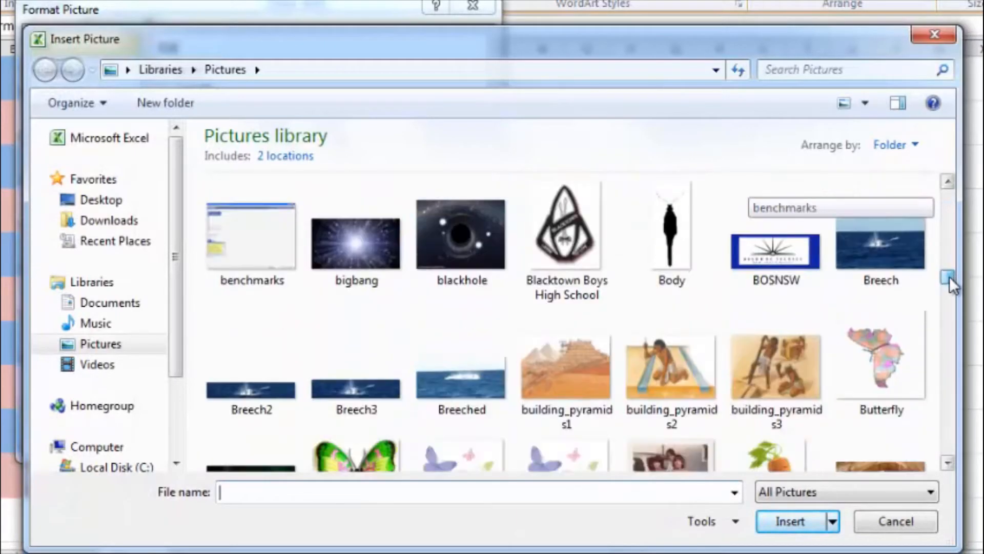
pyautogui.click(881, 359)
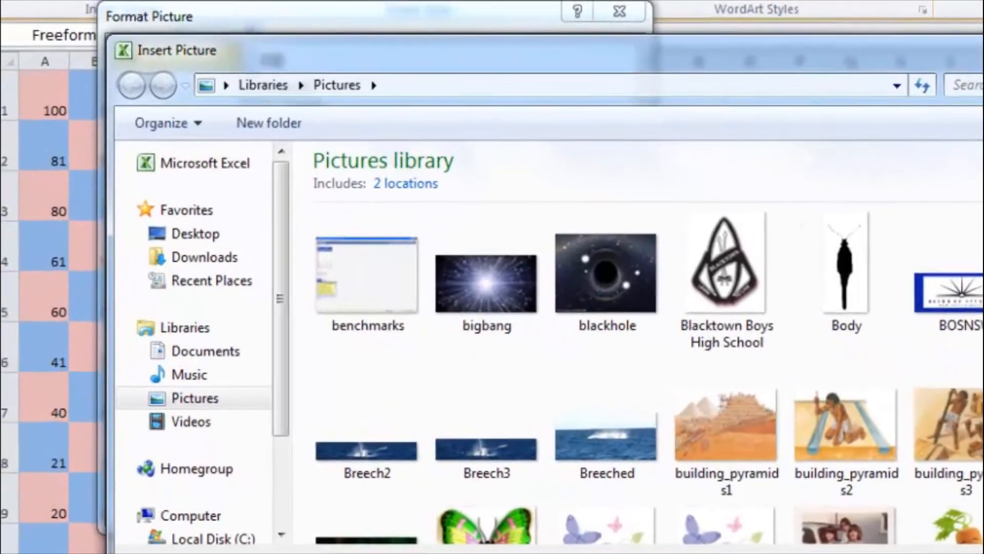
pyautogui.click(789, 521)
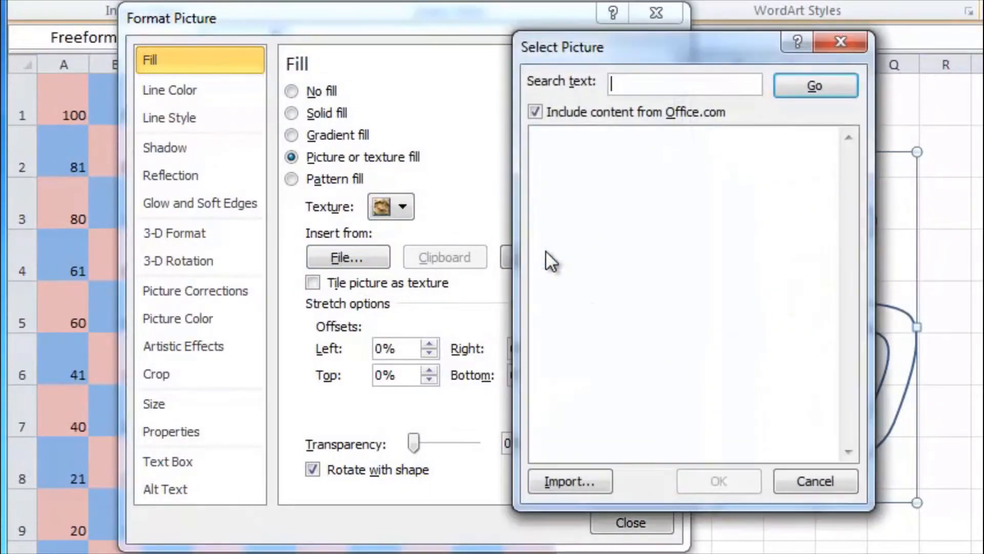
pyautogui.click(659, 386)
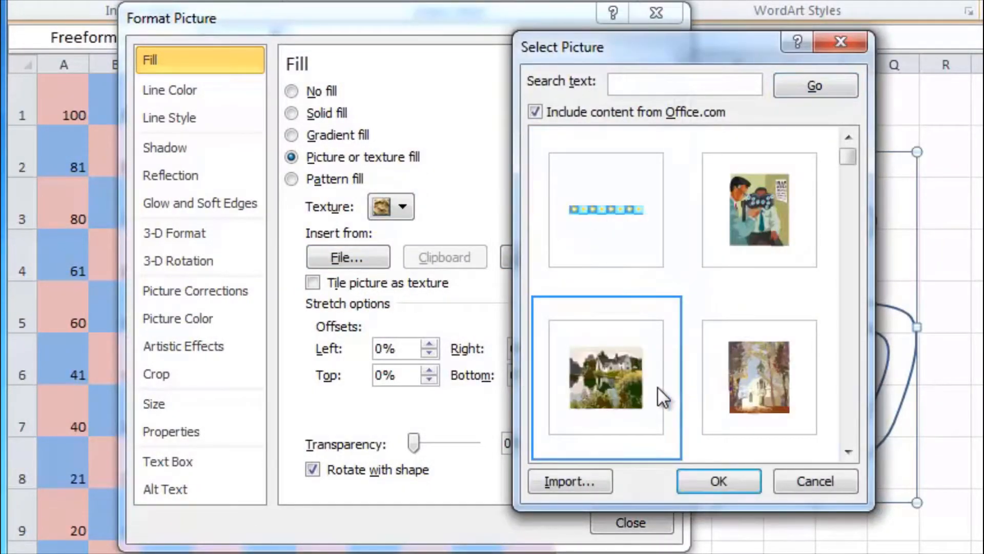
pyautogui.click(718, 482)
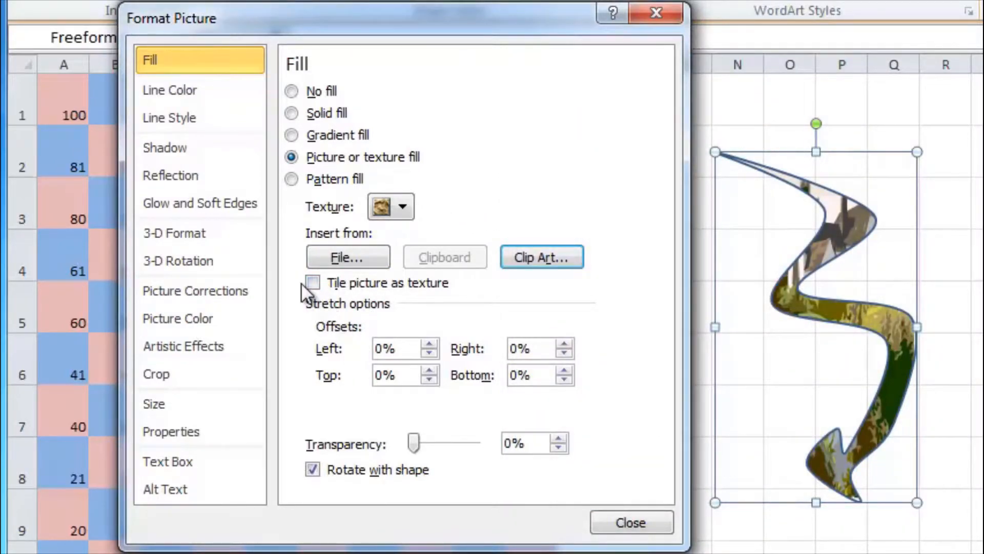
# - Try no line and a gradient line for the snake's outline, and set it back to a solid line
pyautogui.click(198, 88)
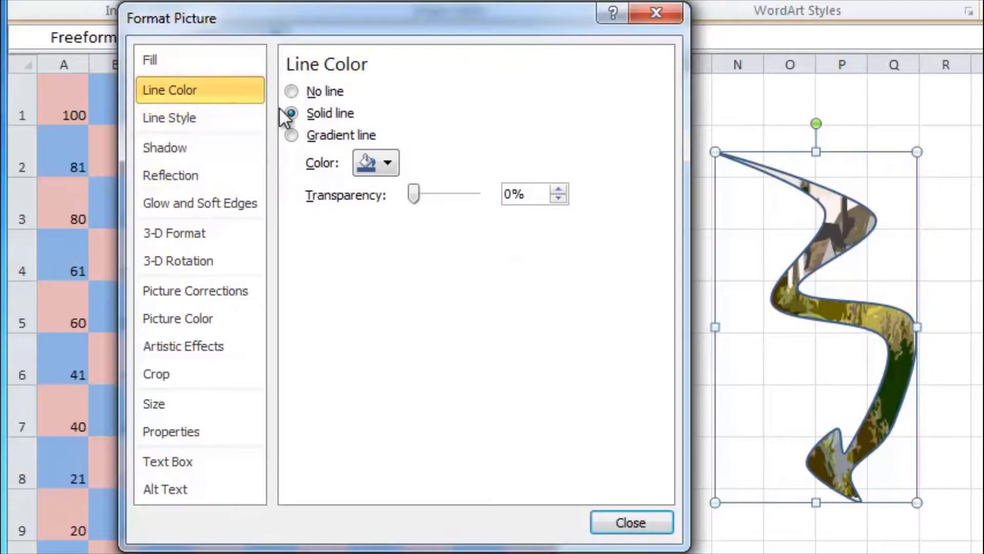
pyautogui.click(295, 91)
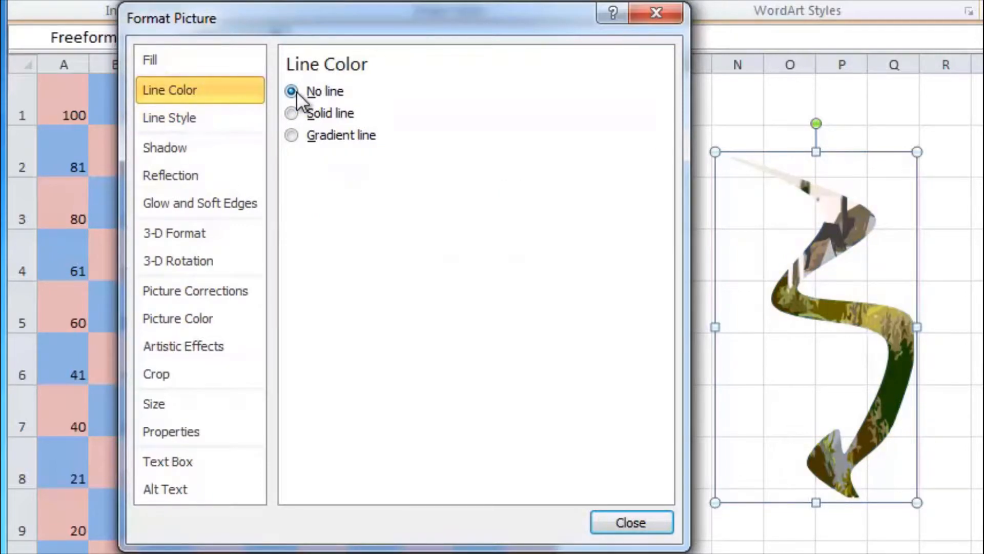
pyautogui.click(292, 113)
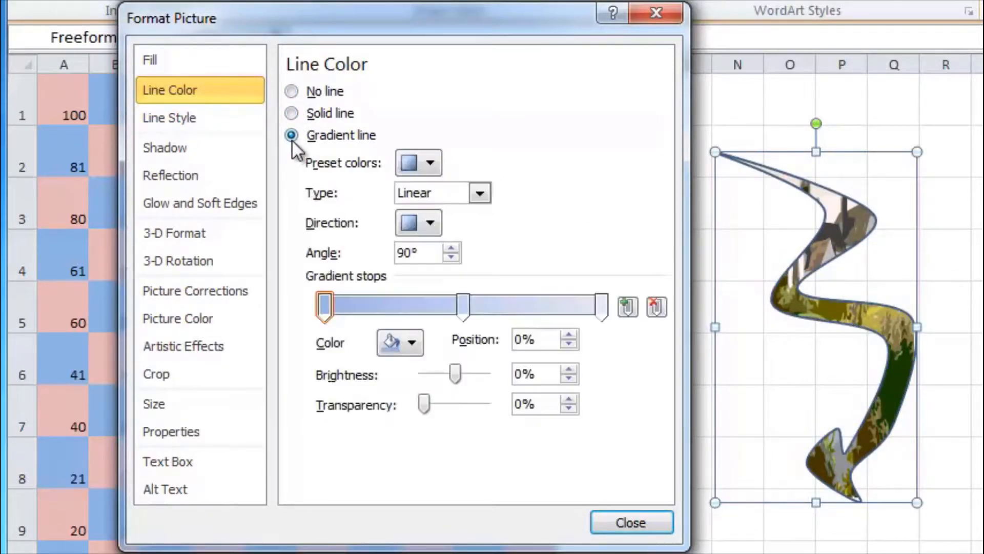
pyautogui.click(292, 113)
pyautogui.click(292, 91)
pyautogui.click(237, 117)
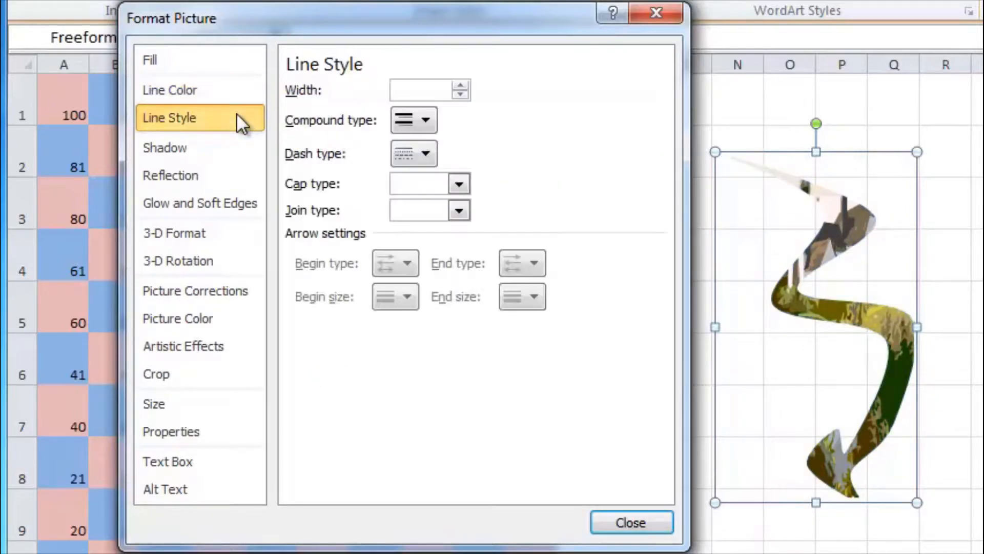
pyautogui.click(220, 91)
pyautogui.click(292, 113)
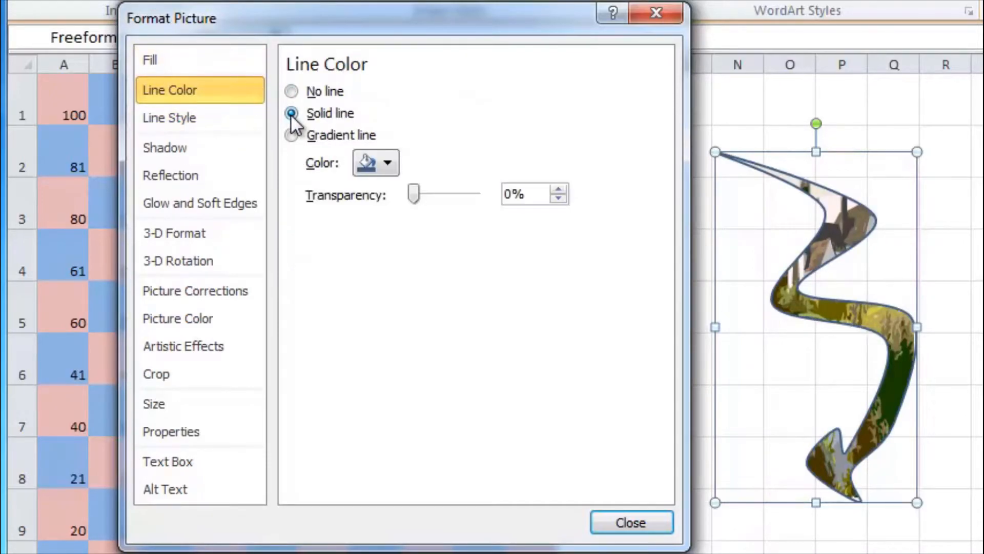
# - Set the snake's outline width to 3 pt
pyautogui.click(235, 122)
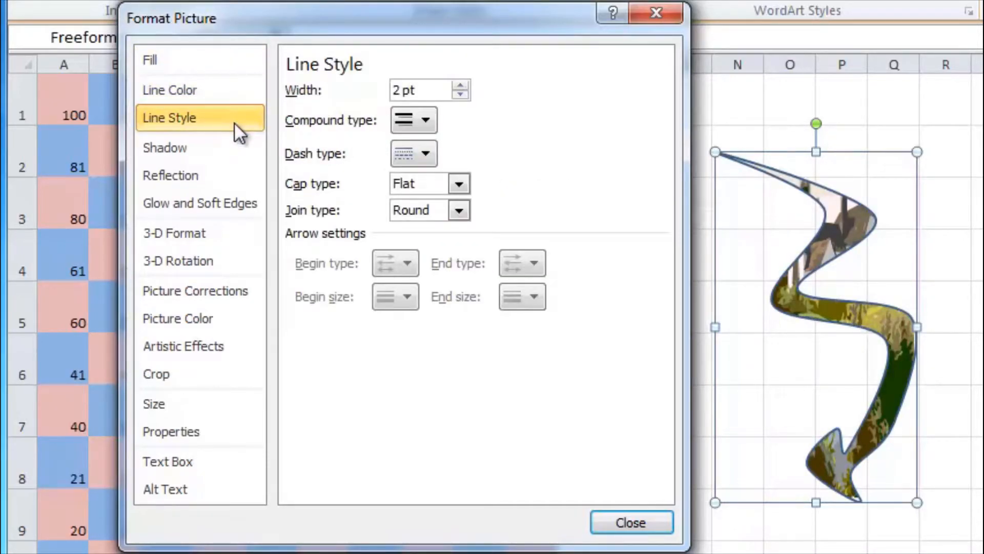
pyautogui.click(461, 85)
pyautogui.click(461, 85)
pyautogui.click(462, 85)
pyautogui.click(462, 85)
pyautogui.click(462, 85)
pyautogui.click(461, 85)
pyautogui.click(463, 85)
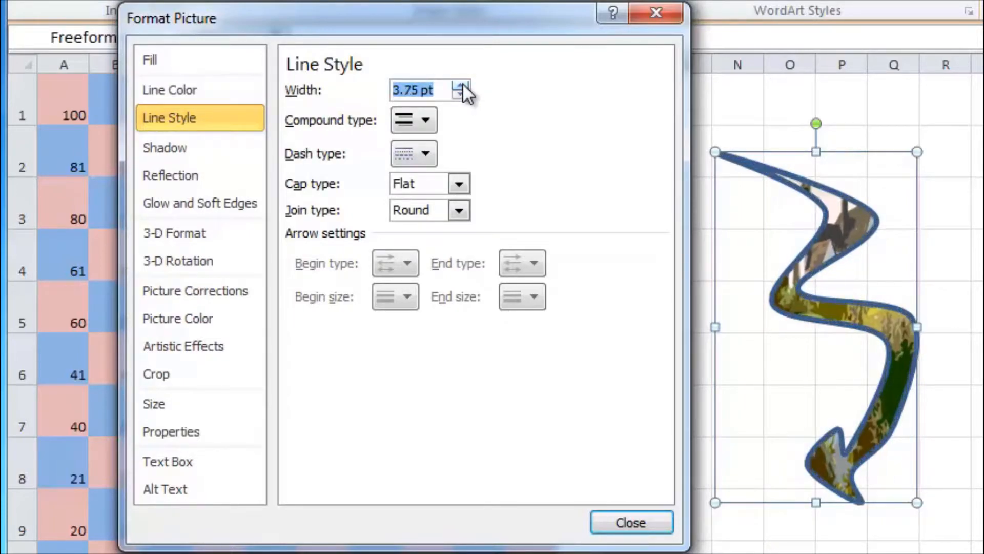
pyautogui.click(460, 95)
pyautogui.click(461, 94)
pyautogui.click(460, 94)
# - Give the snake's outline the thick-and-thin double compound type and a Bevel join type
pyautogui.click(427, 123)
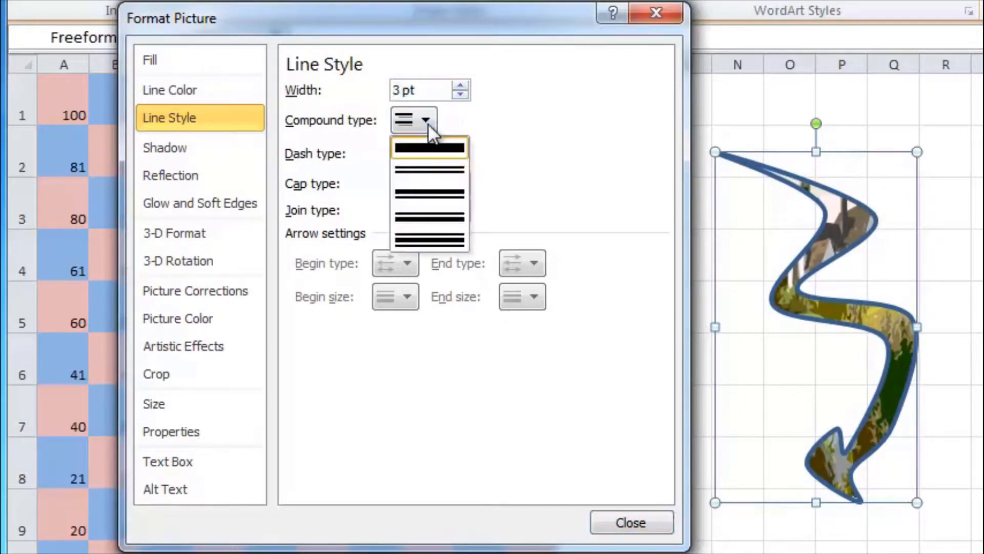
pyautogui.click(447, 191)
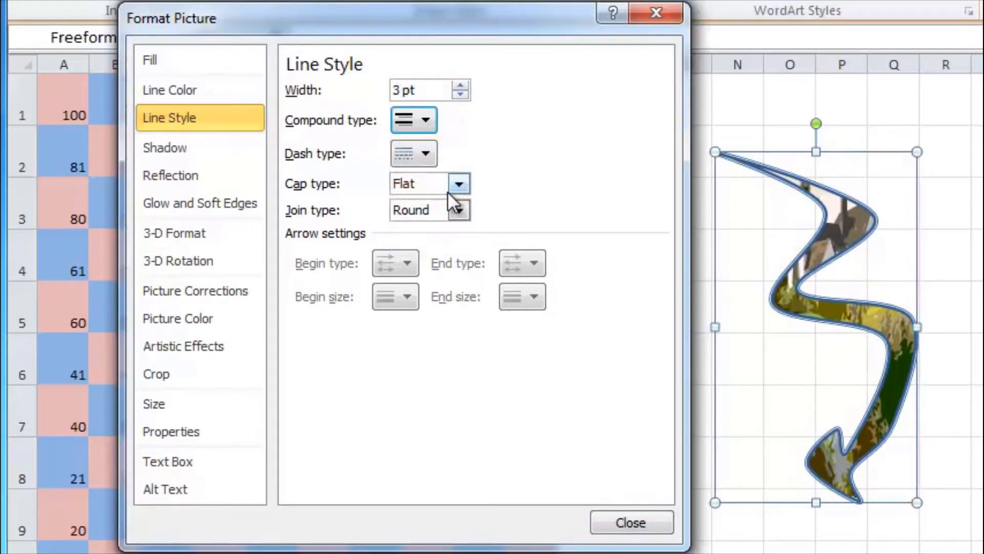
pyautogui.click(458, 211)
pyautogui.click(445, 253)
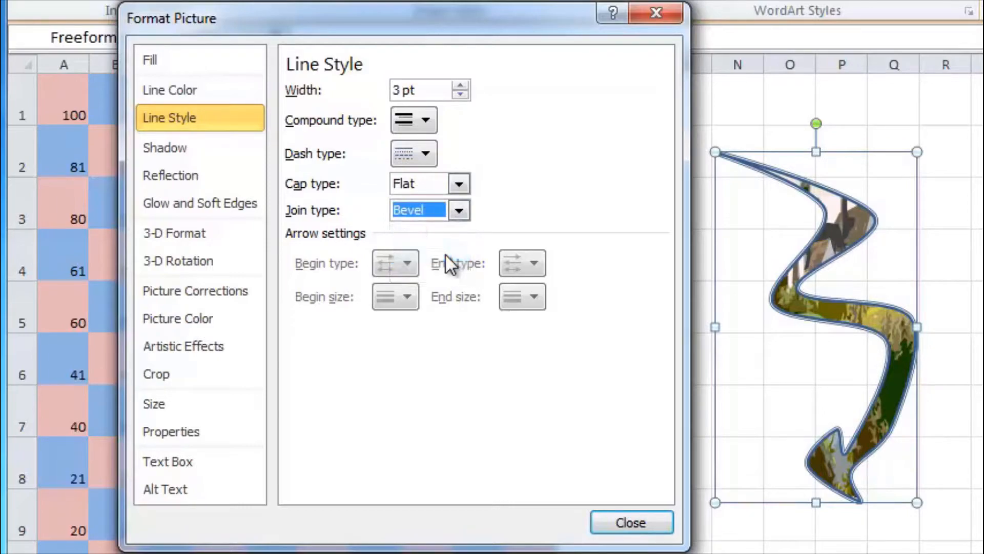
pyautogui.click(202, 150)
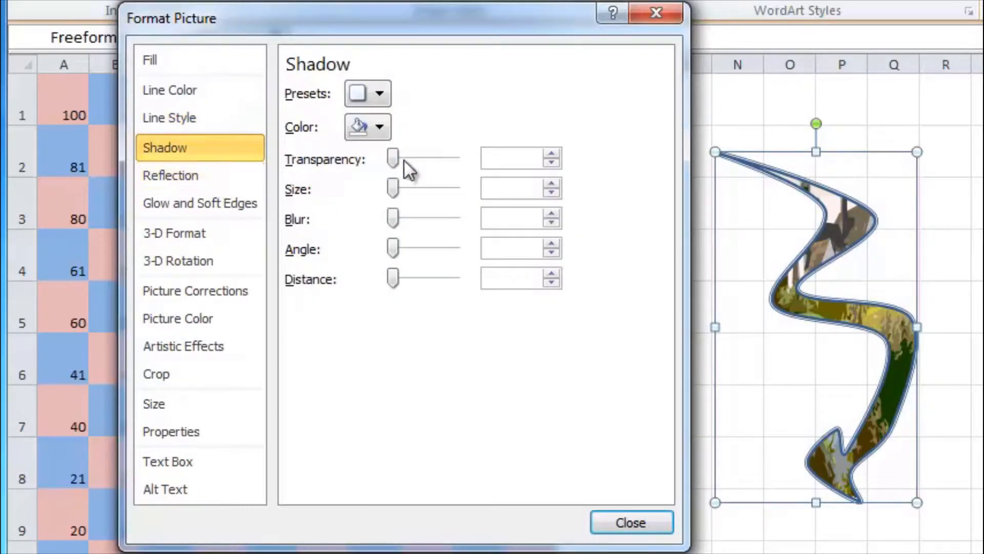
pyautogui.click(219, 173)
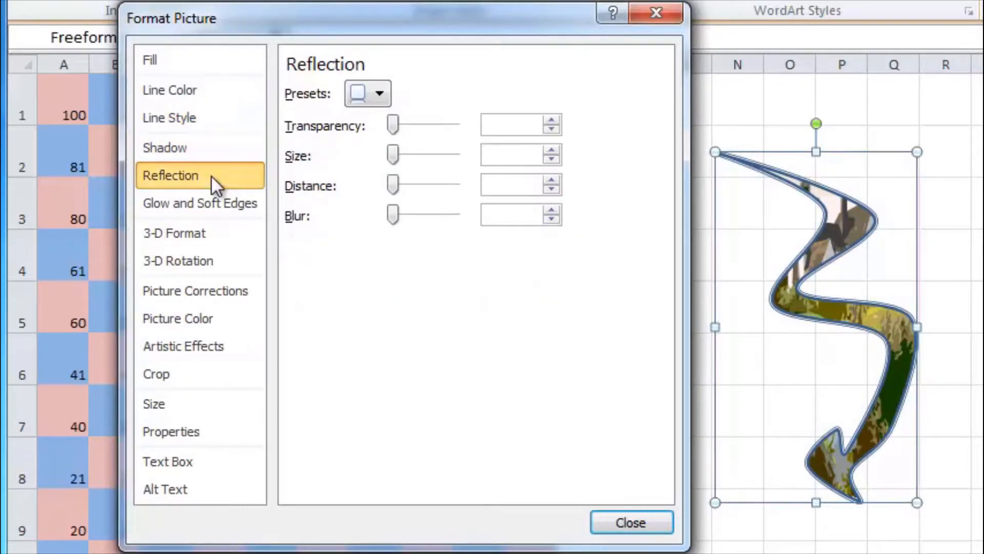
pyautogui.click(234, 203)
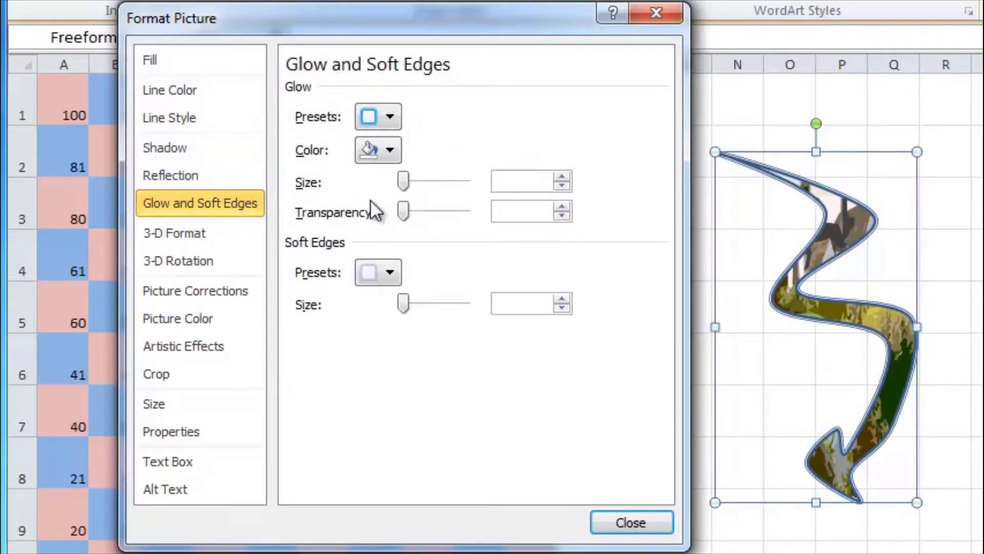
# - Apply a bottom bevel 6 pt wide and 6 pt high to the snake in the 3-D format settings
pyautogui.click(198, 234)
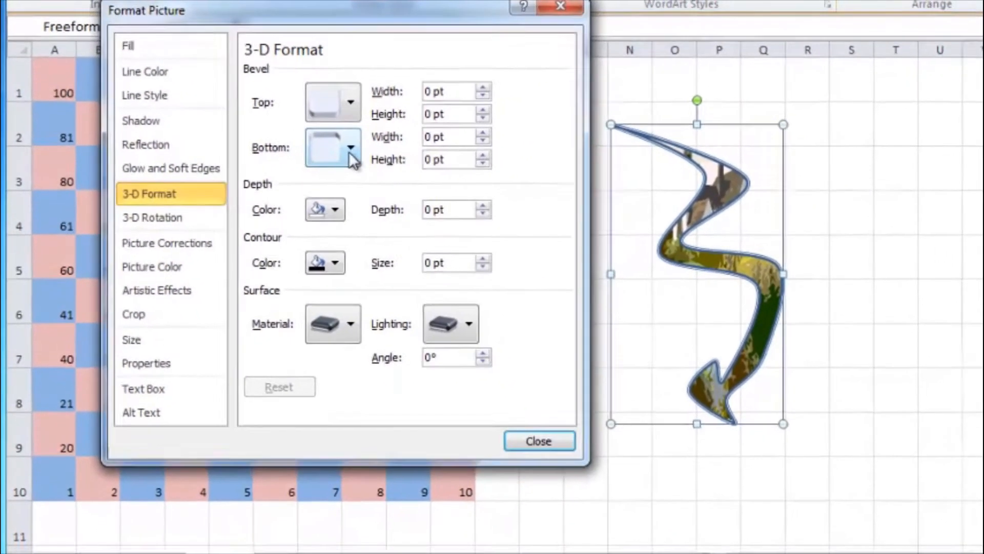
pyautogui.click(404, 179)
pyautogui.click(380, 287)
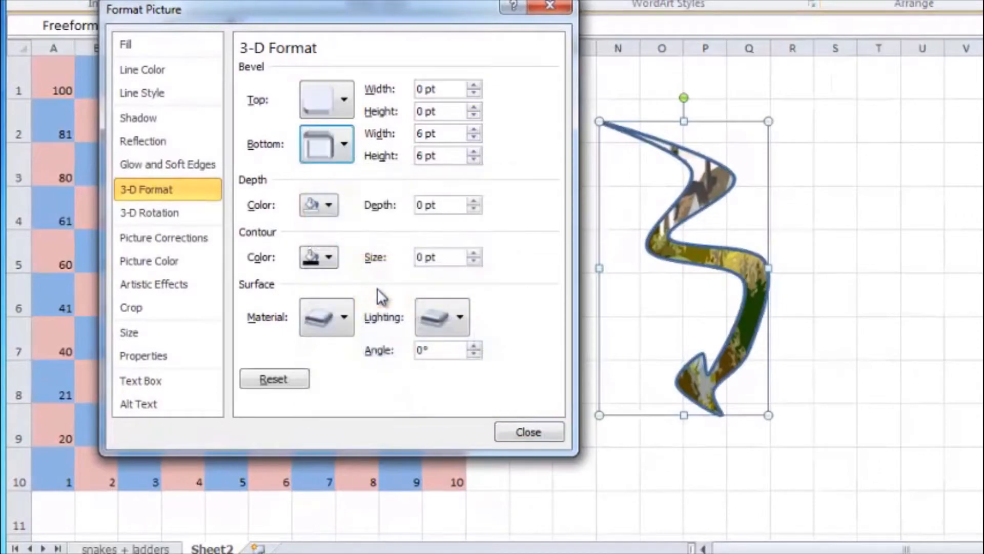
# - Set the snake's 3-D contour colour to dark blue and its surface material to the first special effect
pyautogui.click(329, 259)
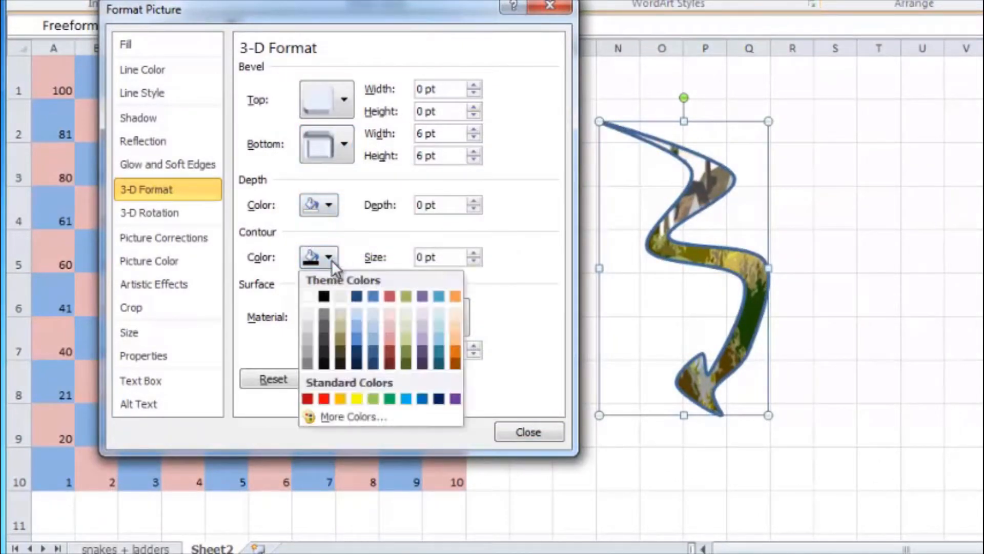
pyautogui.click(331, 254)
pyautogui.click(332, 255)
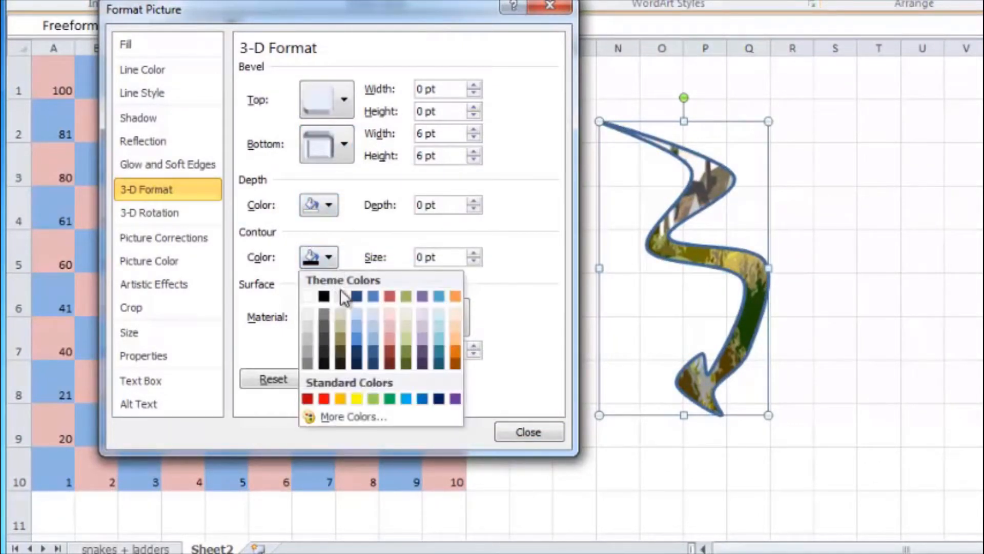
pyautogui.click(369, 348)
pyautogui.click(330, 323)
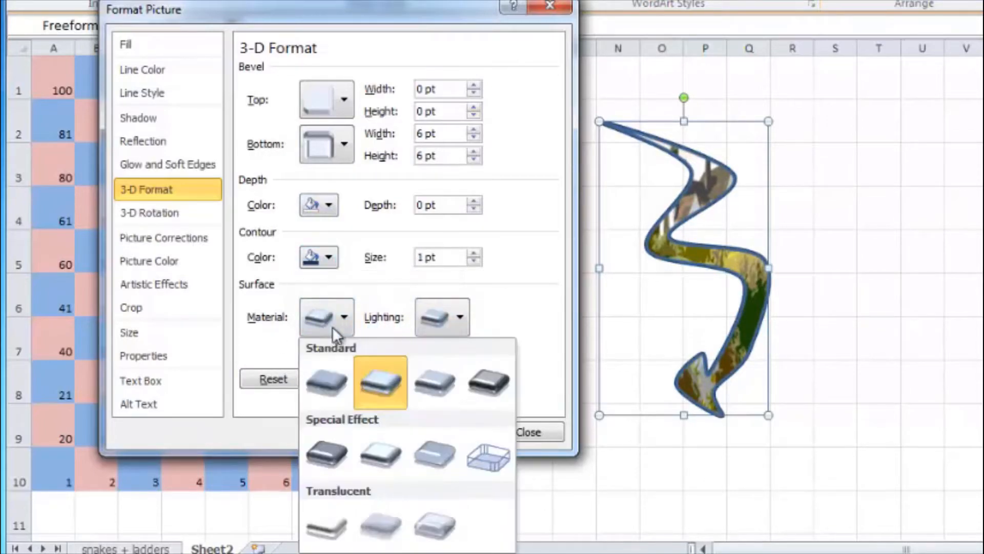
pyautogui.click(326, 453)
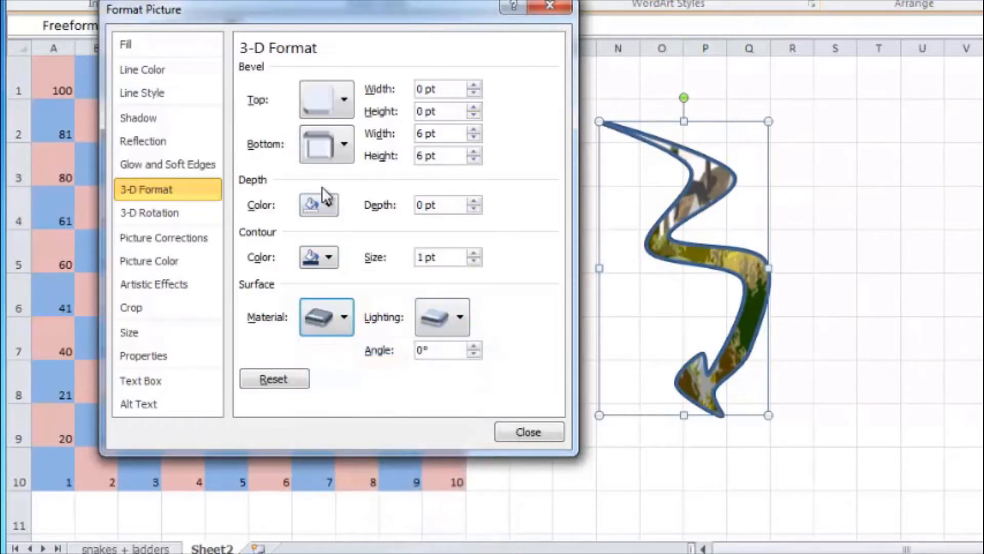
# - Apply a top bevel 6 pt wide and 6 pt high to the snake
pyautogui.click(342, 157)
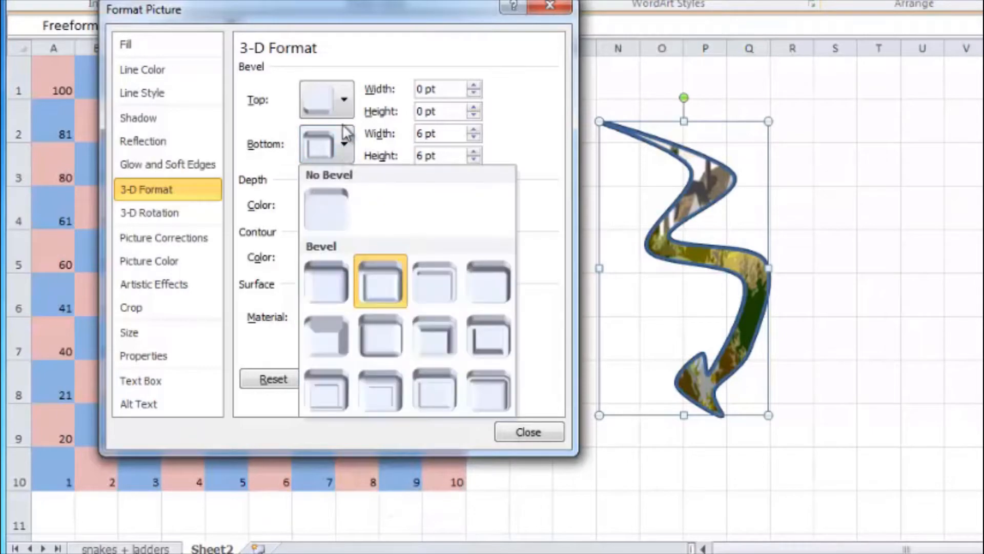
pyautogui.click(345, 109)
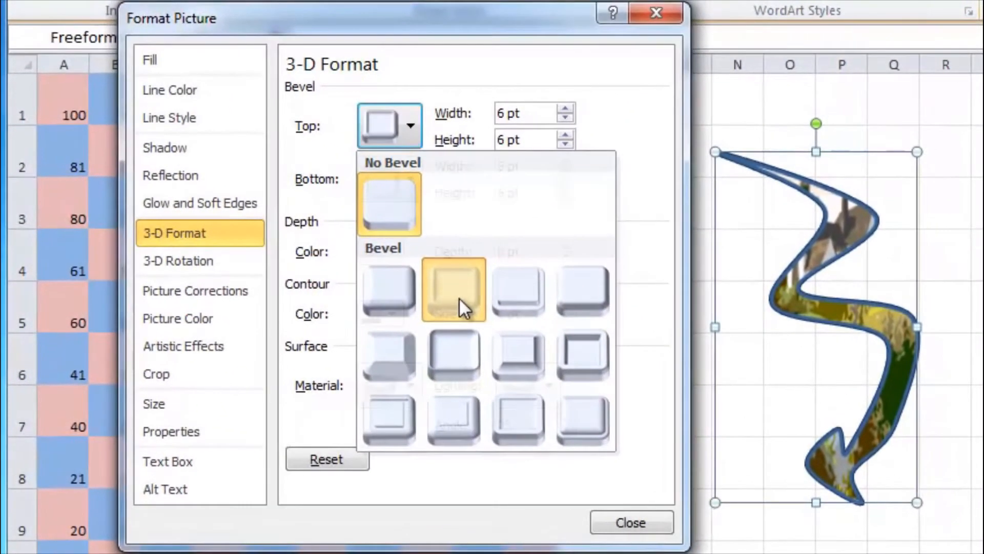
pyautogui.click(385, 244)
# - Rotate the snake in 3-D around its Y axis to 40°
pyautogui.click(218, 259)
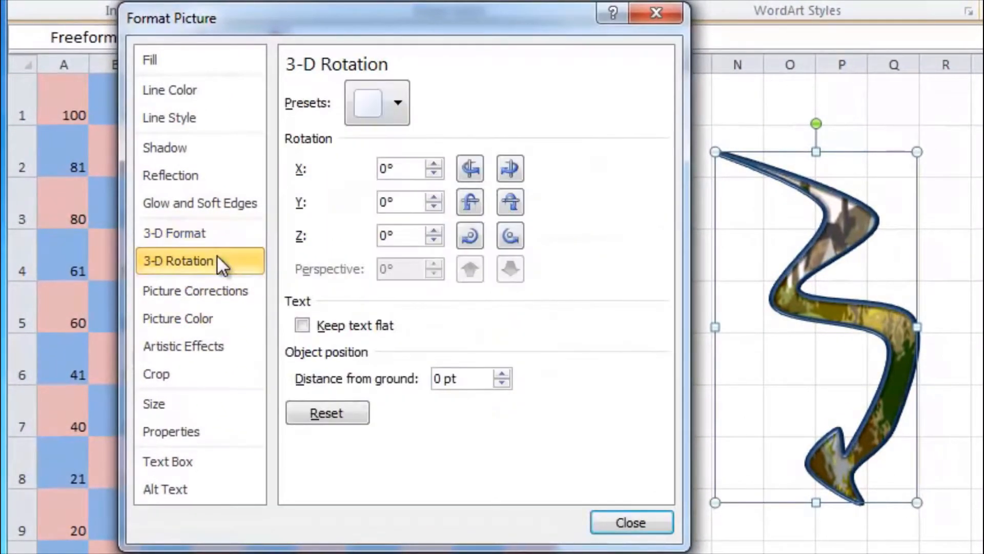
pyautogui.click(461, 198)
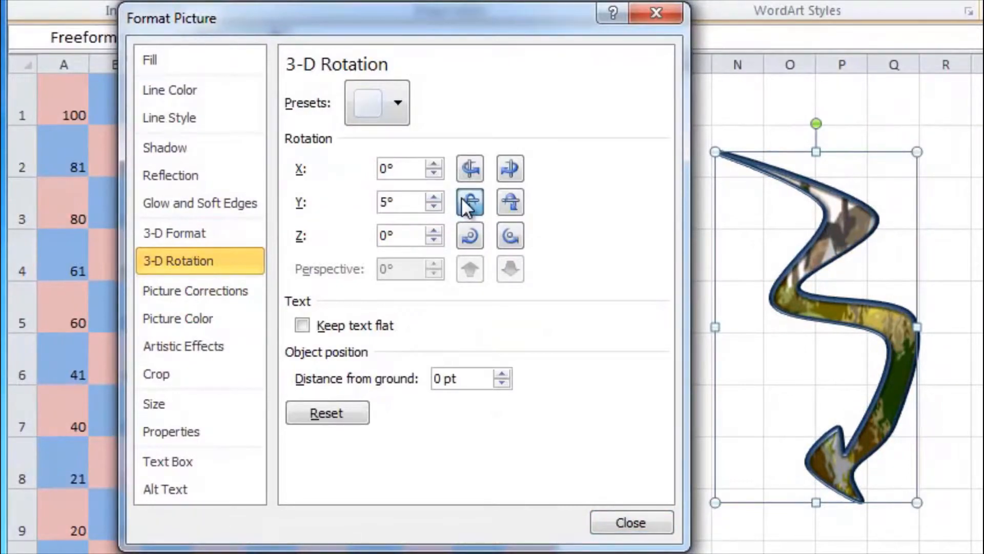
pyautogui.click(462, 199)
pyautogui.click(461, 199)
pyautogui.click(461, 199)
pyautogui.click(461, 198)
pyautogui.click(461, 199)
pyautogui.click(462, 199)
pyautogui.click(461, 199)
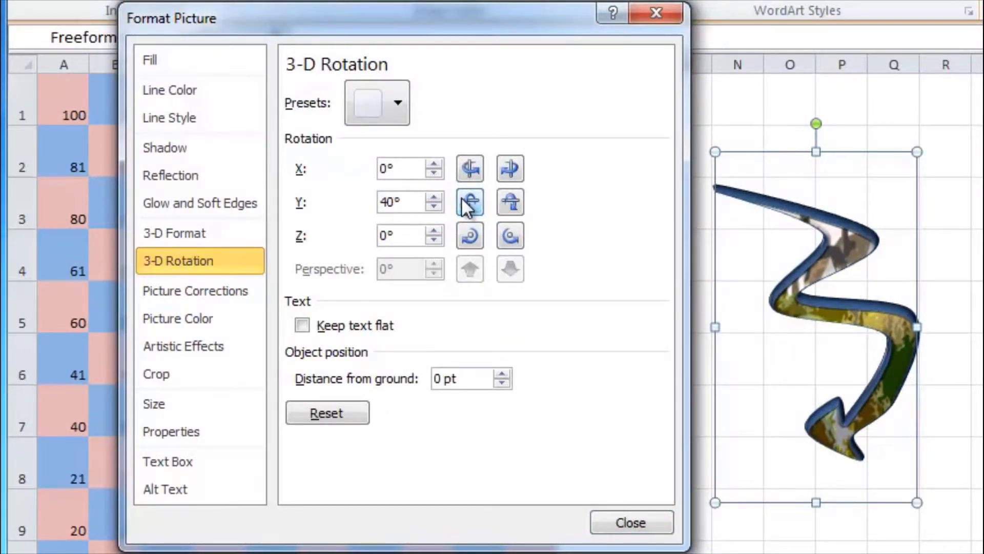
# - Rotate the snake in 3-D around its Z axis to 315°
pyautogui.doubleClick(464, 235)
pyautogui.doubleClick(464, 235)
pyautogui.click(463, 235)
pyautogui.doubleClick(463, 234)
pyautogui.doubleClick(463, 236)
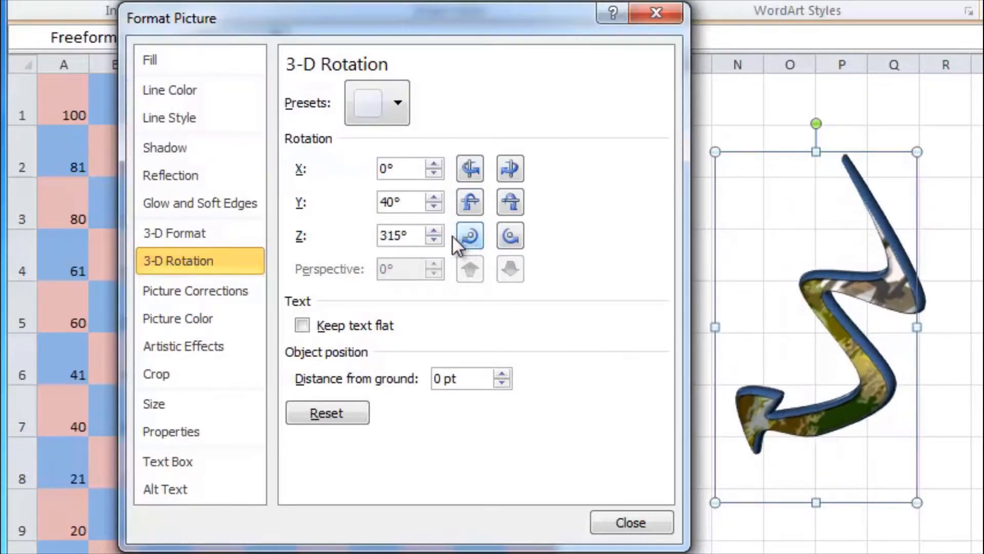
pyautogui.click(231, 291)
pyautogui.click(229, 318)
pyautogui.click(231, 344)
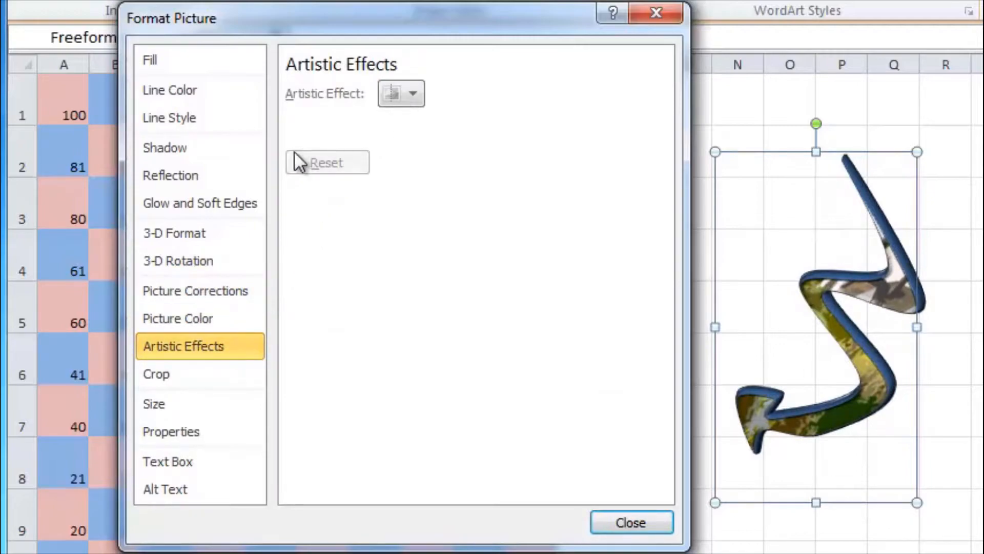
pyautogui.click(218, 402)
pyautogui.click(222, 376)
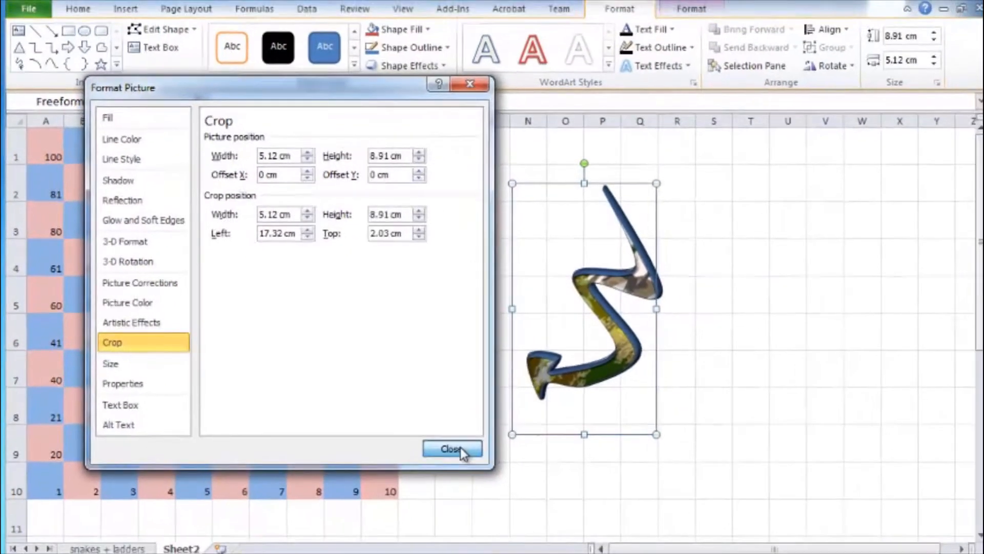
# - Close the picture formatting settings and move the snake closer to the board, over about columns L to P
pyautogui.click(633, 523)
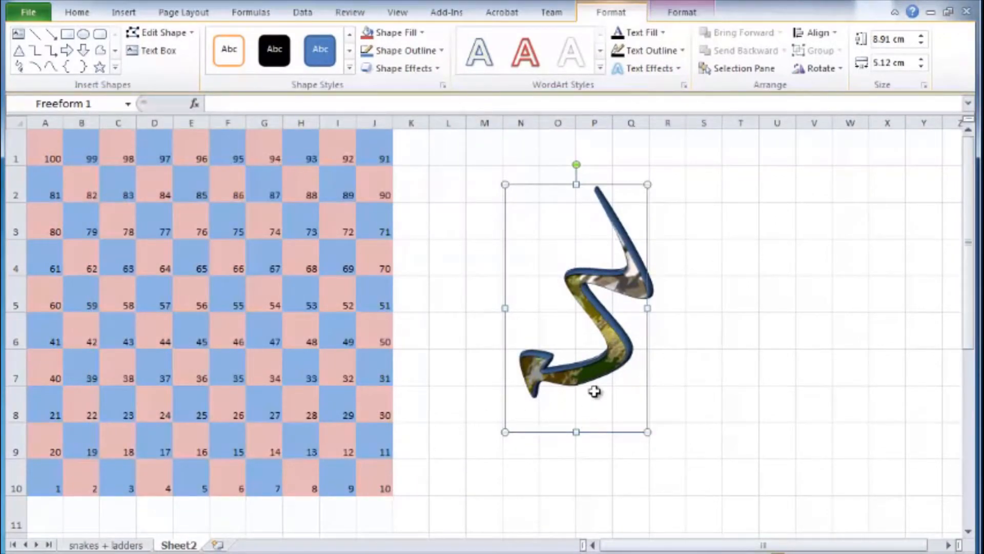
pyautogui.moveTo(593, 322); pyautogui.dragTo(533, 322)
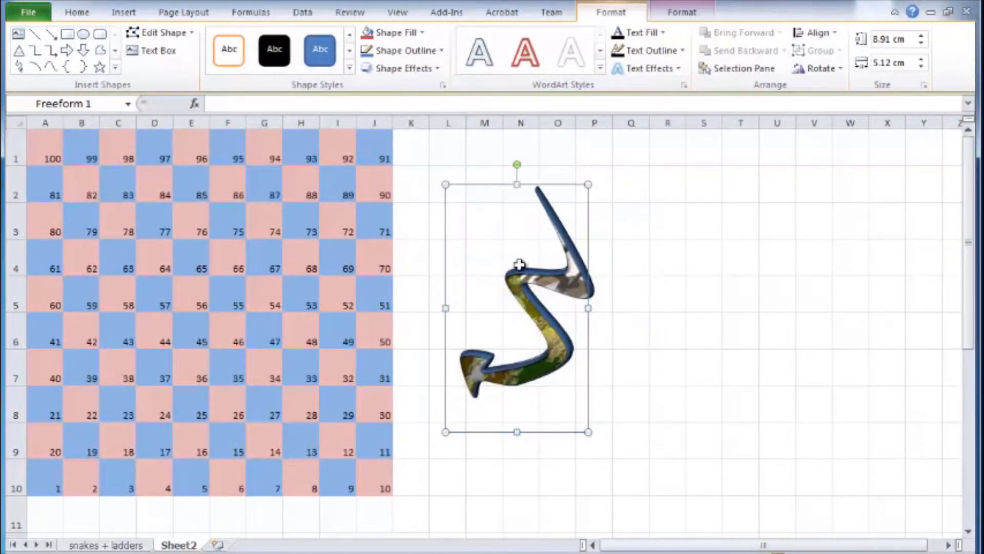
pyautogui.rightClick(546, 326)
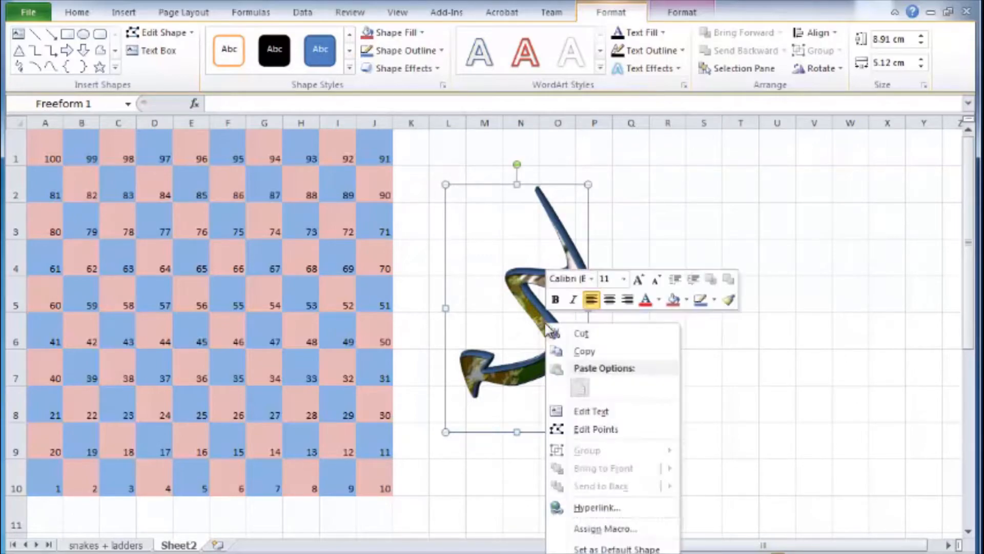
pyautogui.click(734, 240)
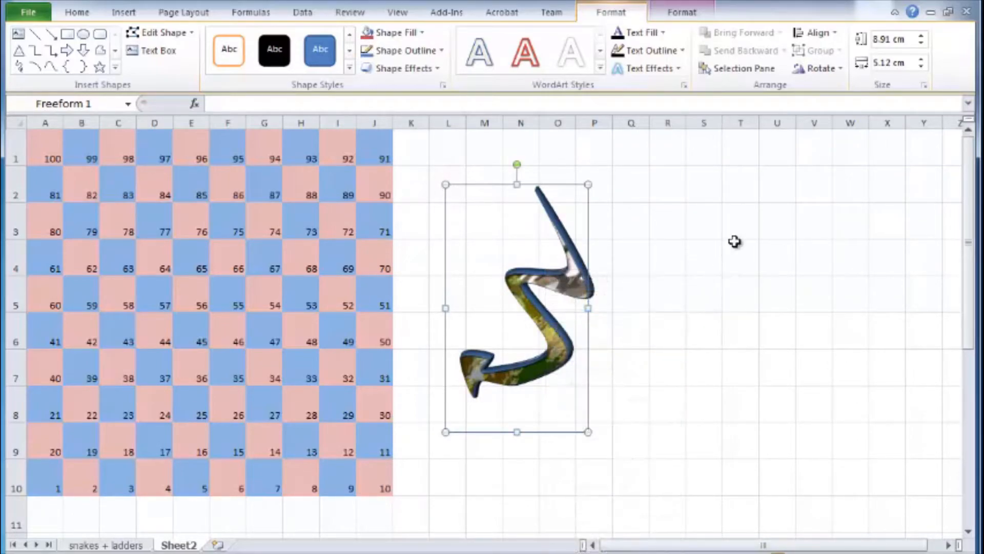
pyautogui.rightClick(737, 248)
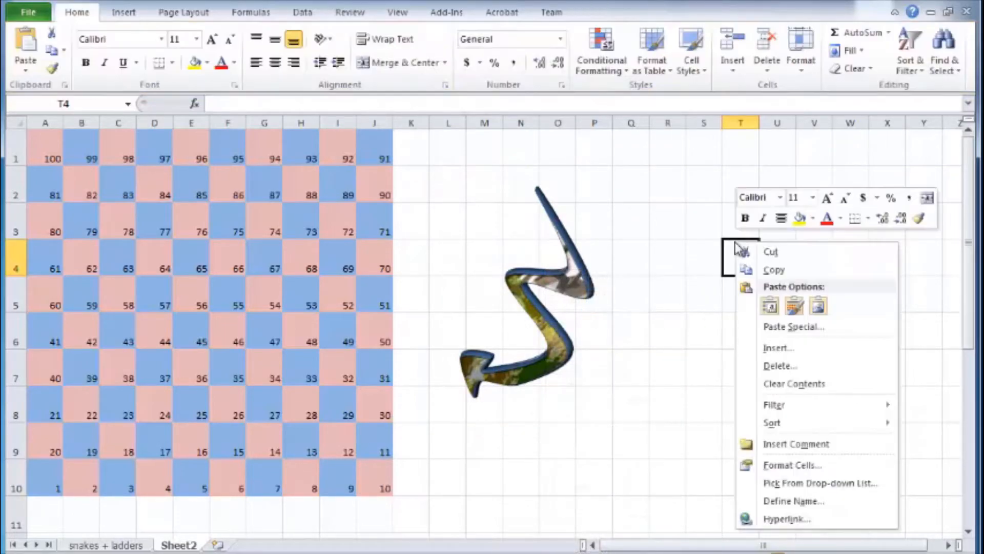
pyautogui.click(801, 271)
pyautogui.click(718, 292)
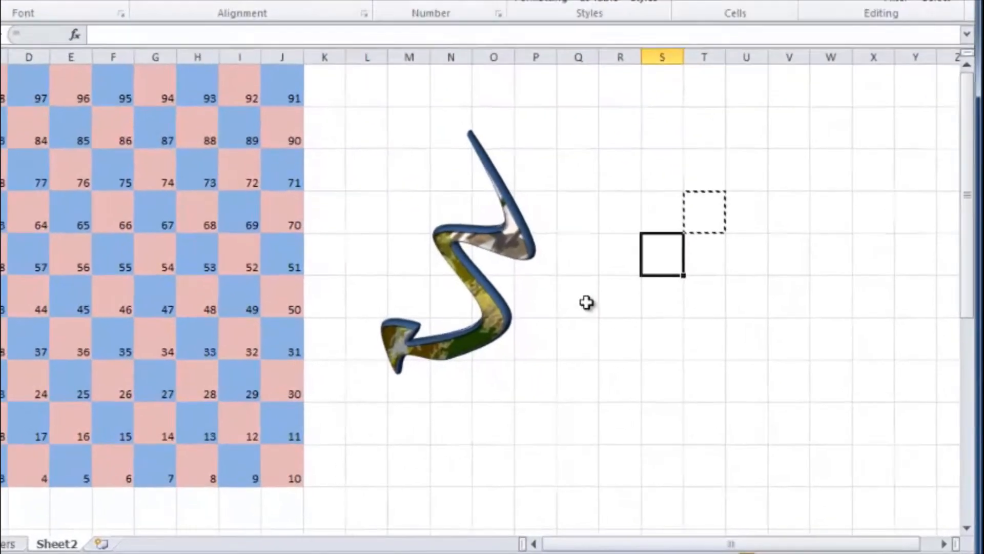
pyautogui.hotkey('ctrl', 'v')
# - Duplicate the camouflage snake and place the copy next to the original, over about columns Q to T
pyautogui.click(531, 294)
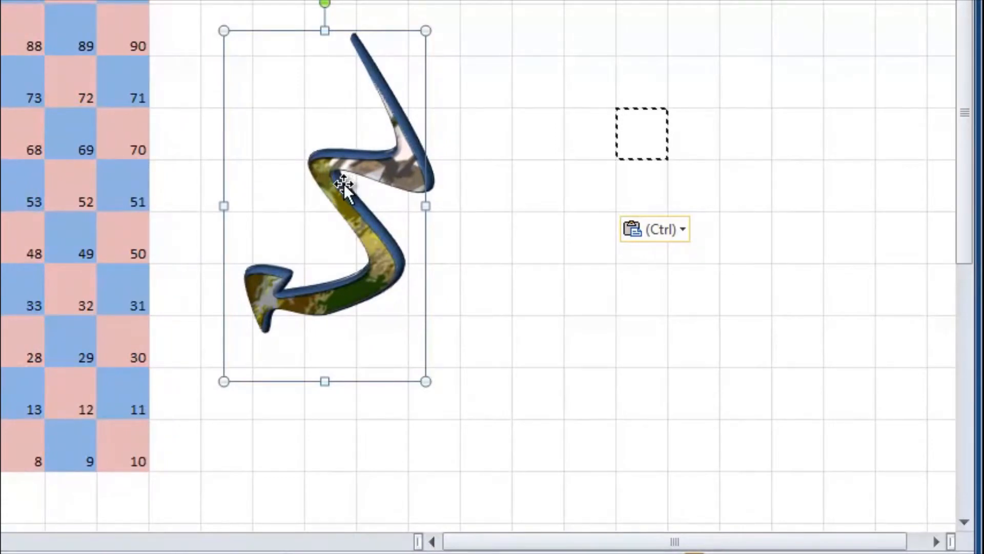
pyautogui.hotkey('ctrl', 'c')
pyautogui.click(619, 235)
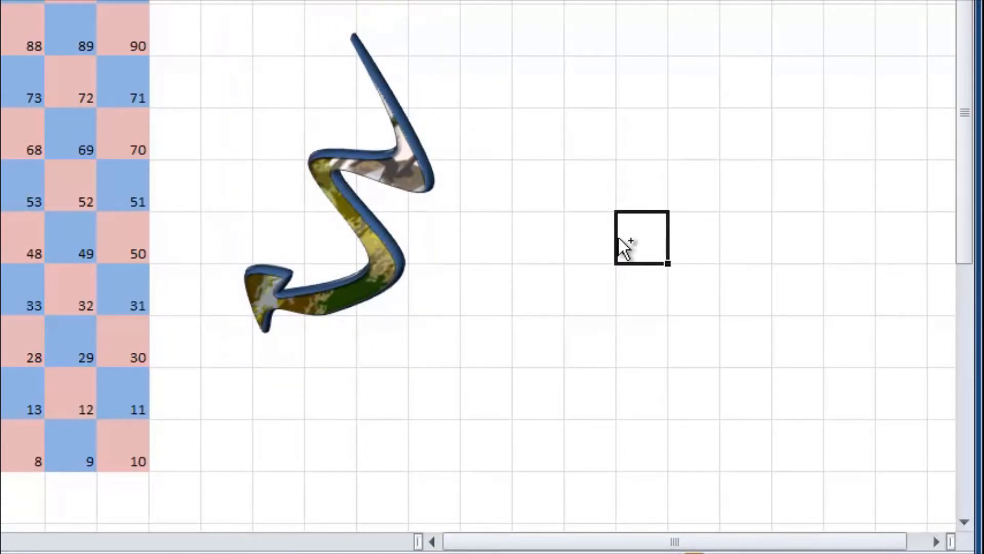
pyautogui.hotkey('ctrl', 'v')
pyautogui.moveTo(731, 367); pyautogui.dragTo(579, 188)
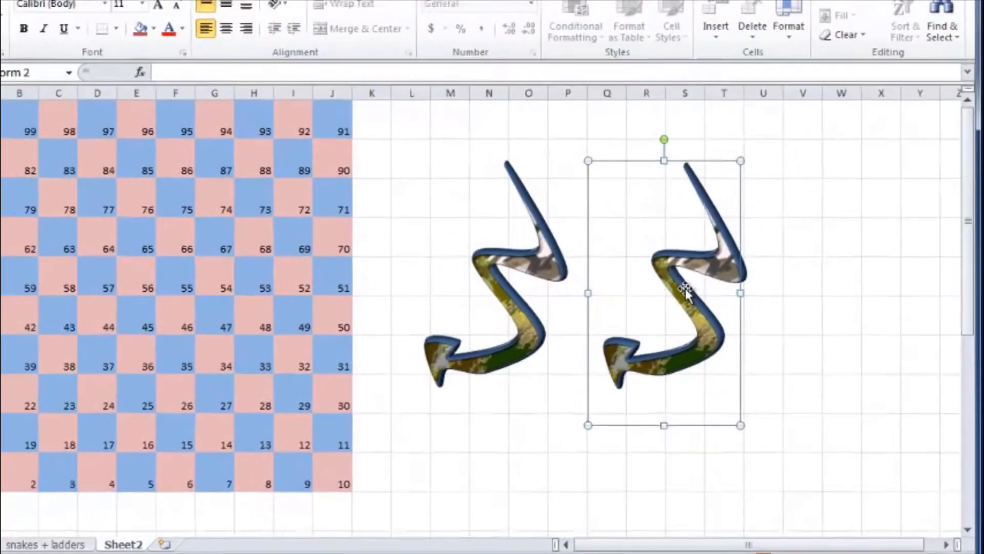
# - Change the copied snake's fill from the picture to a solid fill
pyautogui.rightClick(594, 208)
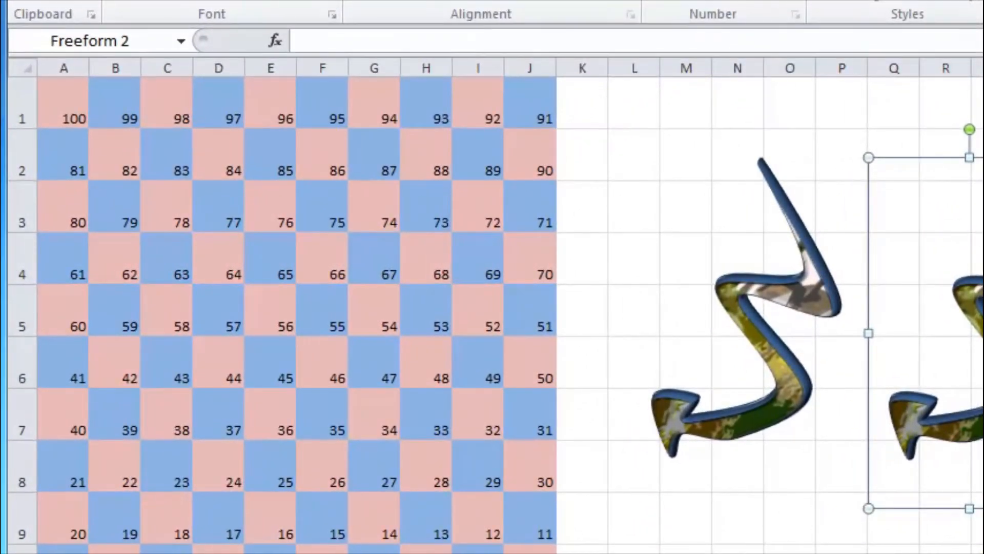
pyautogui.click(768, 553)
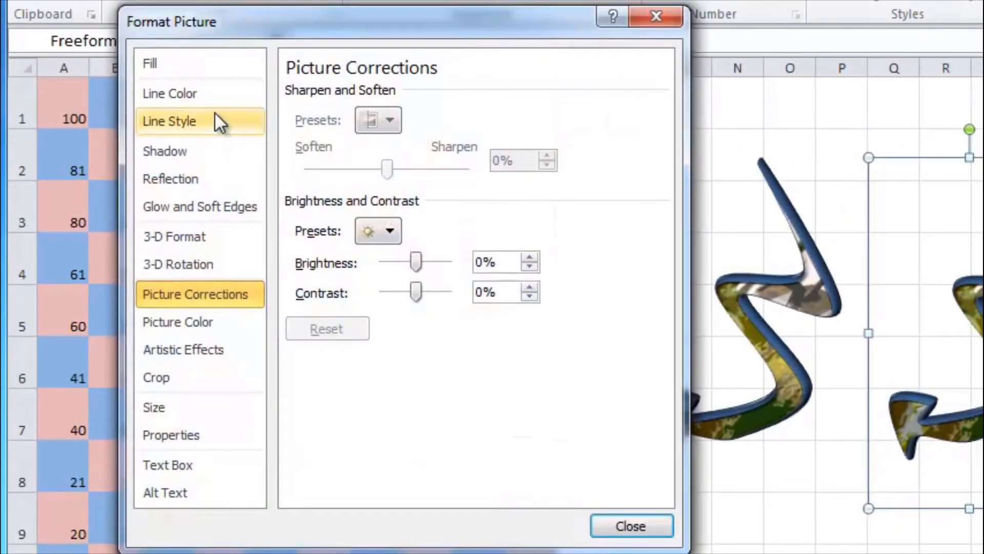
pyautogui.click(207, 67)
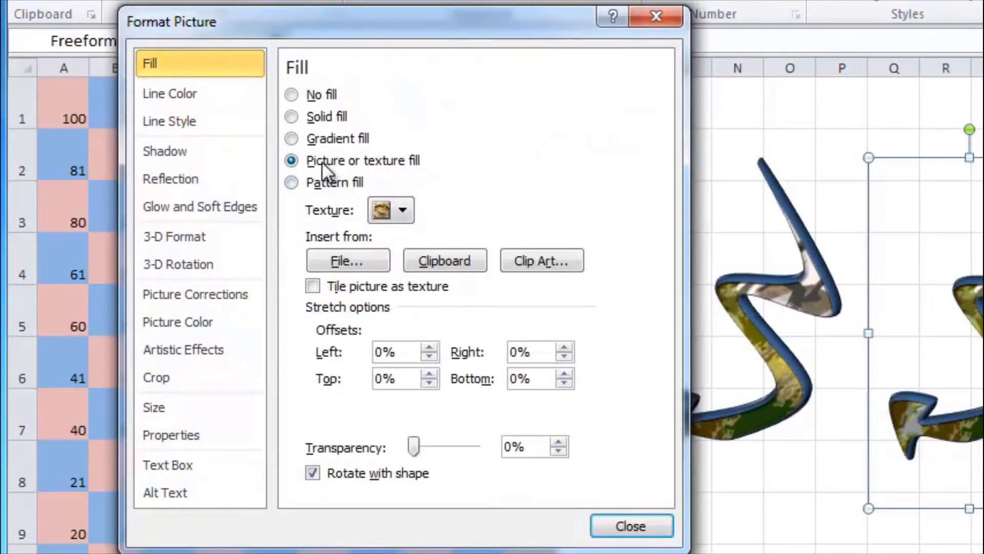
pyautogui.click(331, 136)
pyautogui.click(312, 99)
pyautogui.click(312, 115)
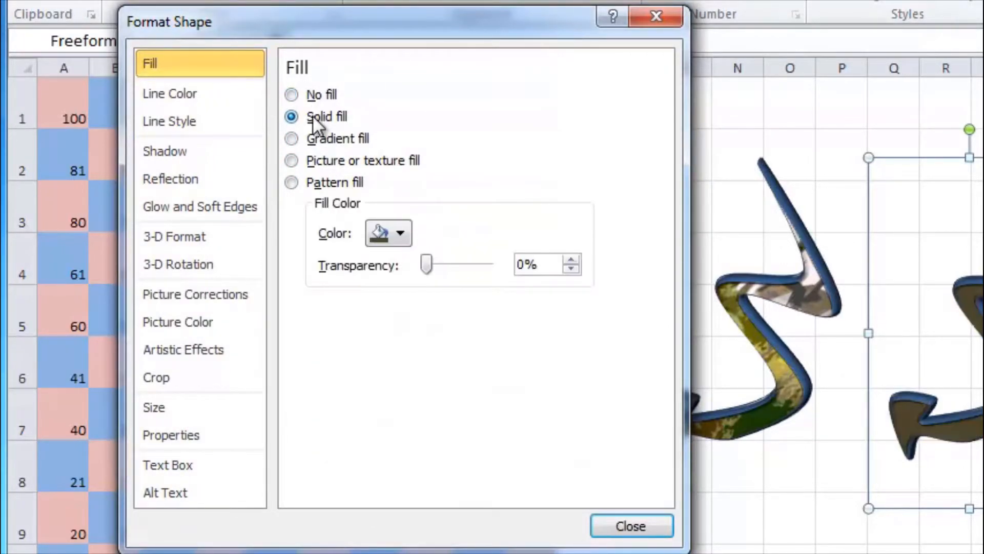
# - Add a blue glow of 11 pt with 60% transparency to the copied snake
pyautogui.click(201, 207)
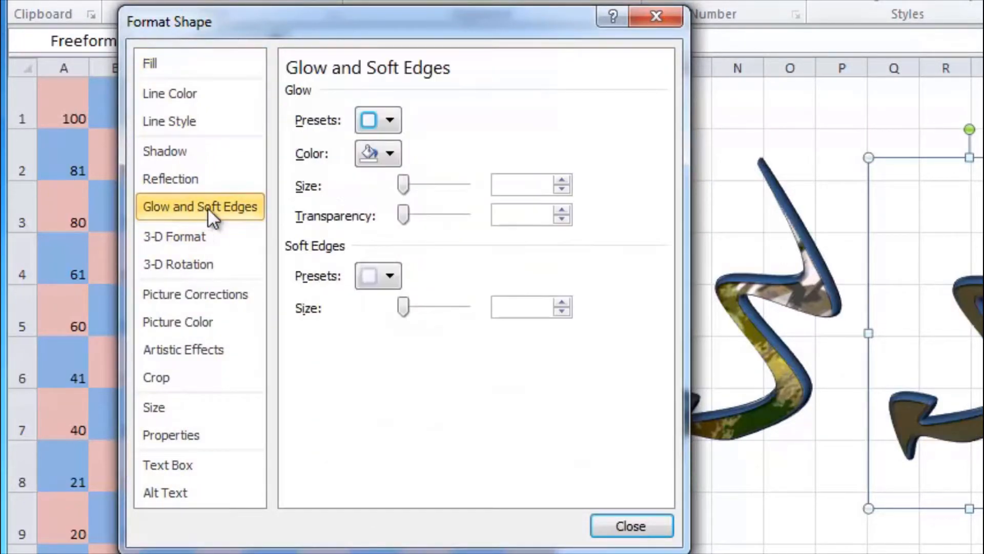
pyautogui.click(395, 123)
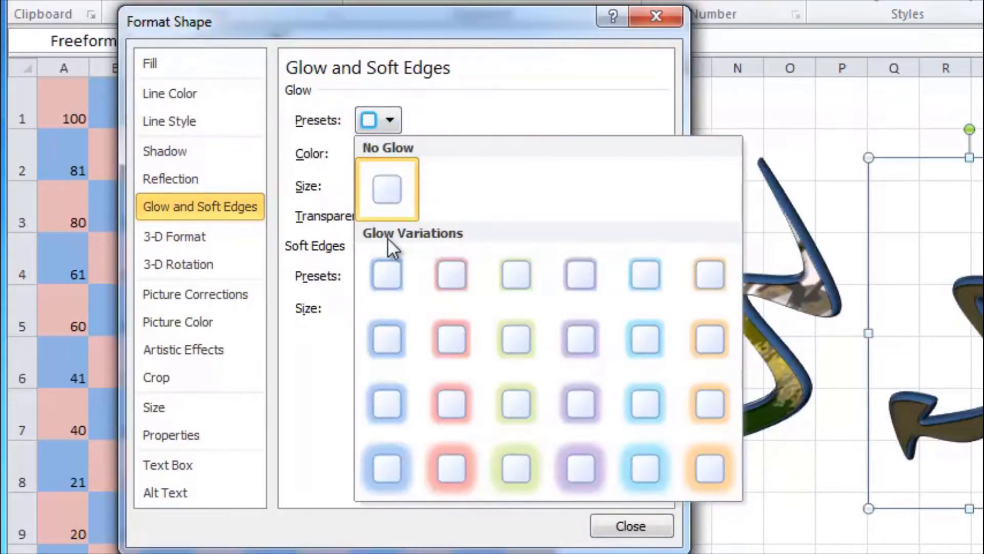
pyautogui.click(396, 413)
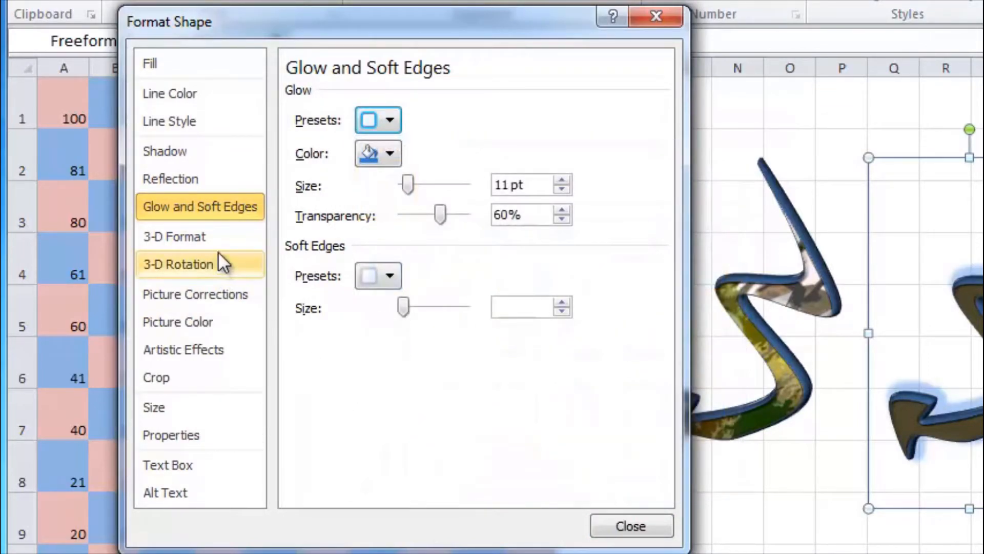
# - Remove the top and bottom bevels from the copied snake and close the formatting settings
pyautogui.click(214, 236)
pyautogui.click(401, 170)
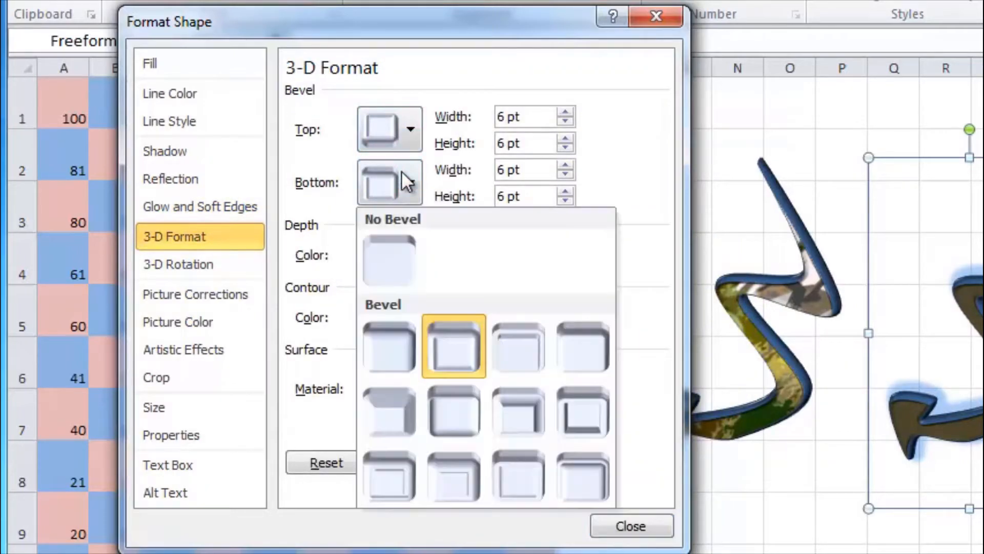
pyautogui.click(397, 250)
pyautogui.click(405, 134)
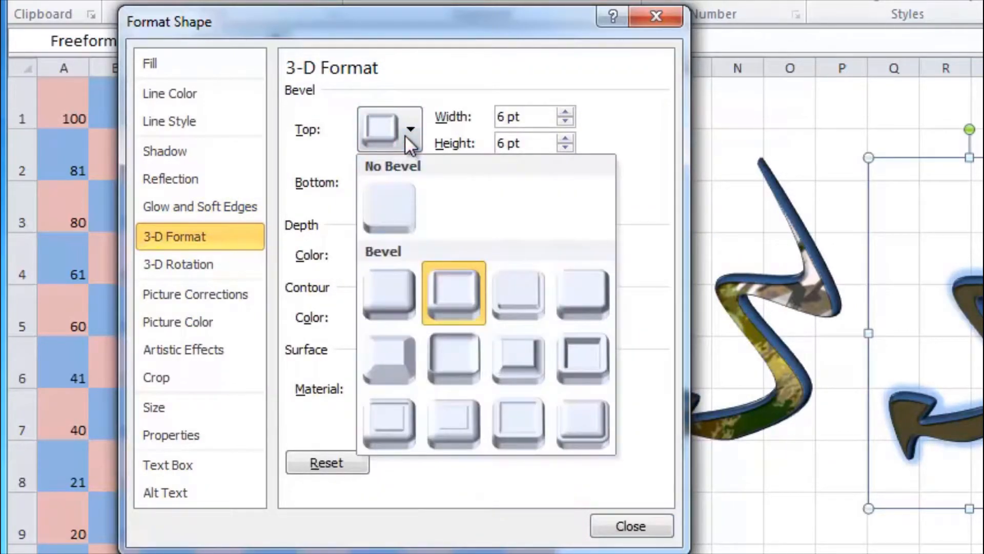
pyautogui.click(392, 212)
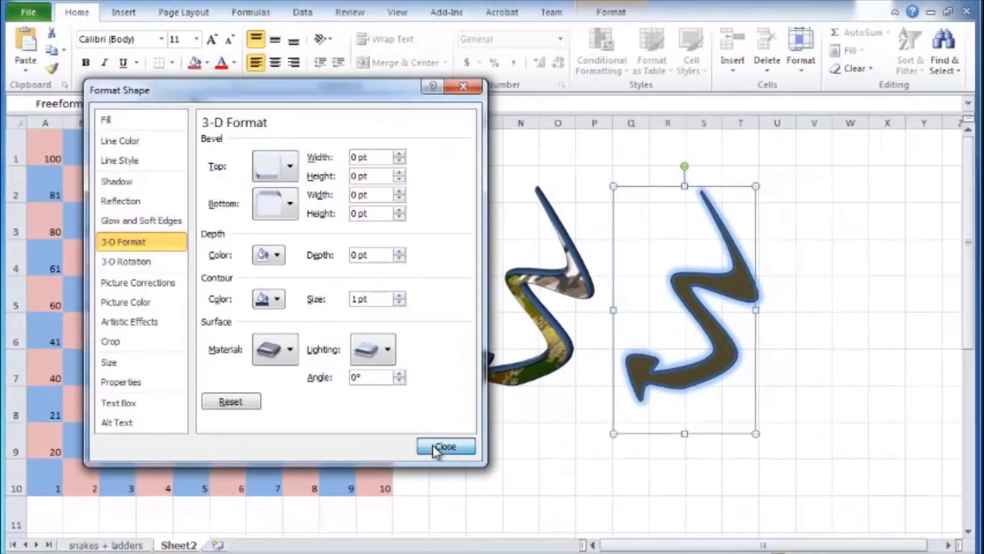
pyautogui.click(631, 526)
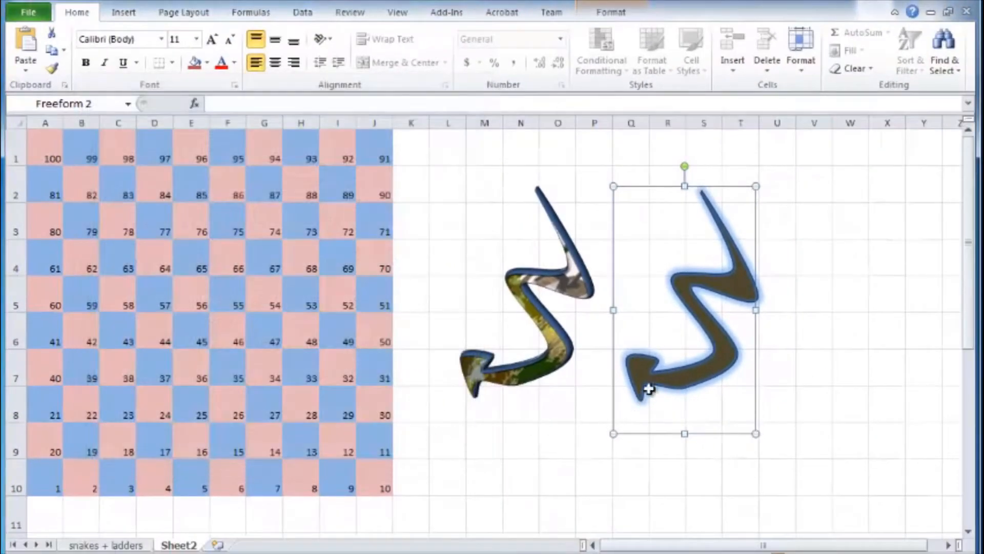
# - Rotate the glowing brown snake and move it onto the board with its head at square 55, and deselect it
pyautogui.moveTo(756, 186); pyautogui.dragTo(478, 271)
pyautogui.moveTo(698, 288); pyautogui.dragTo(263, 213)
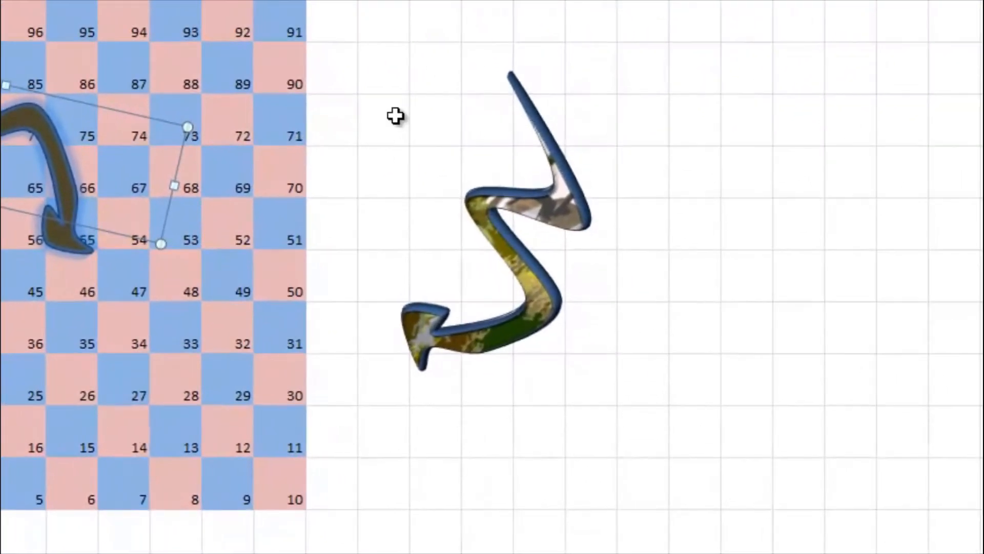
pyautogui.click(395, 116)
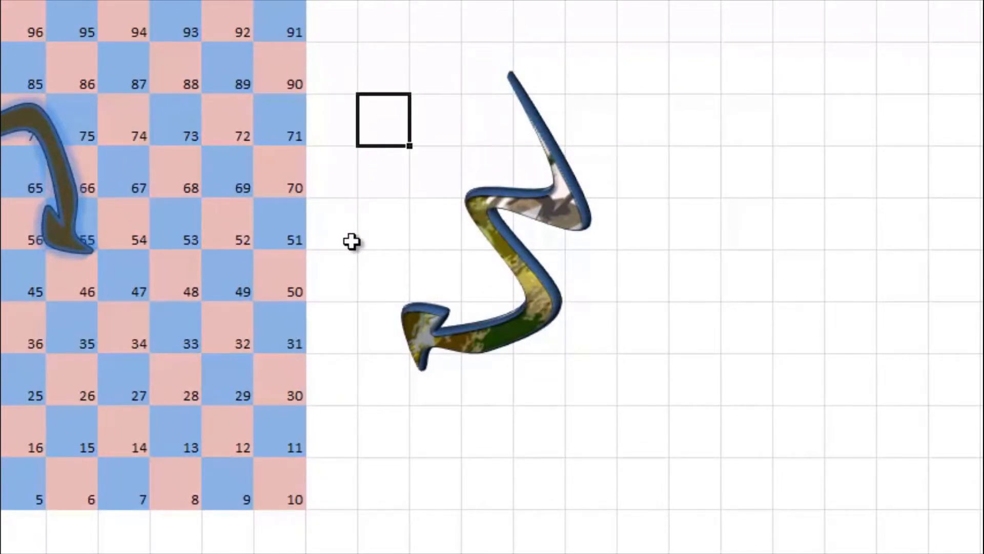
pyautogui.click(352, 242)
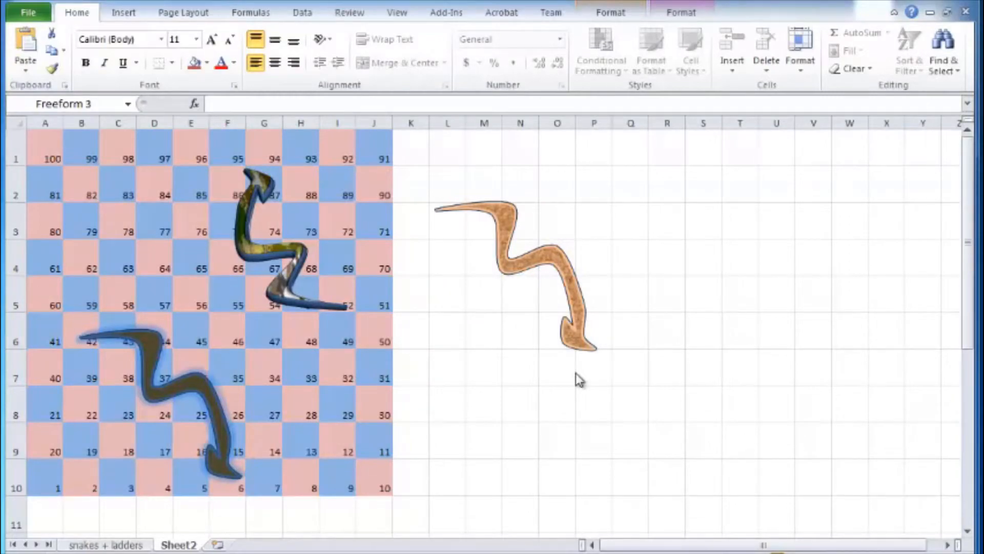
# - Move the orange textured snake slightly further from the board, over about columns L to P
pyautogui.click(573, 285)
pyautogui.moveTo(572, 288); pyautogui.dragTo(583, 297)
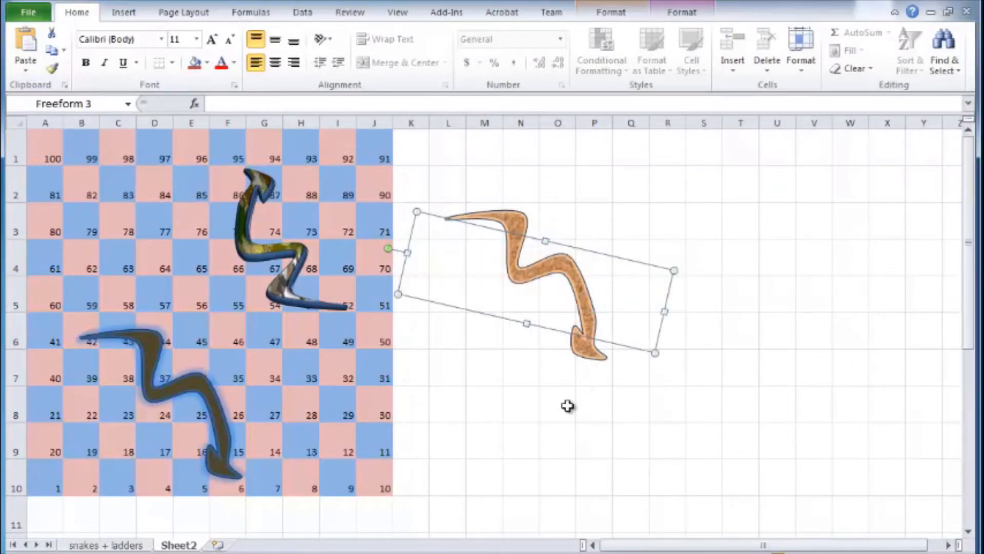
pyautogui.rightClick(592, 330)
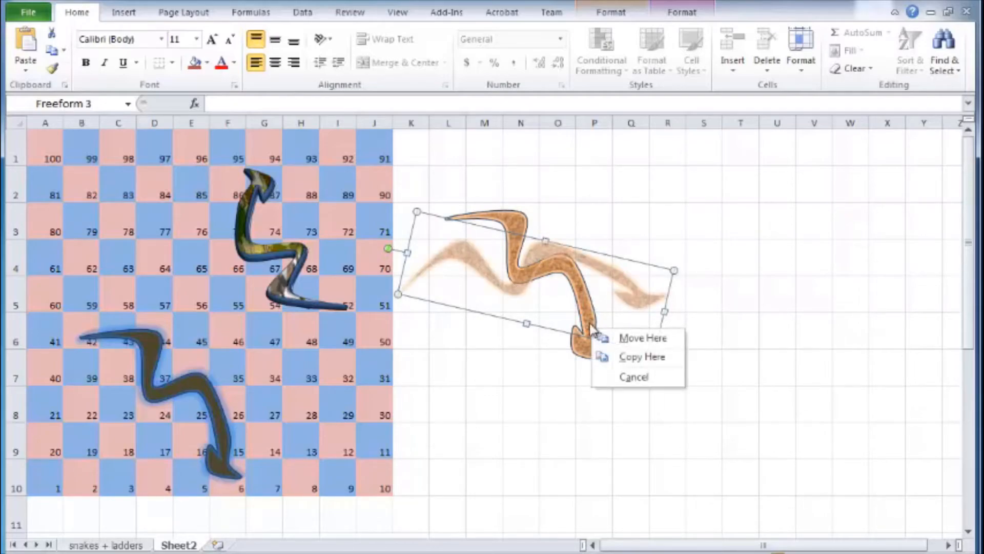
pyautogui.press('Escape')
# - Set the orange snake's 3-D rotation to X 0°, Y 0° and Z 359.9°, and close the formatting settings
pyautogui.rightClick(587, 319)
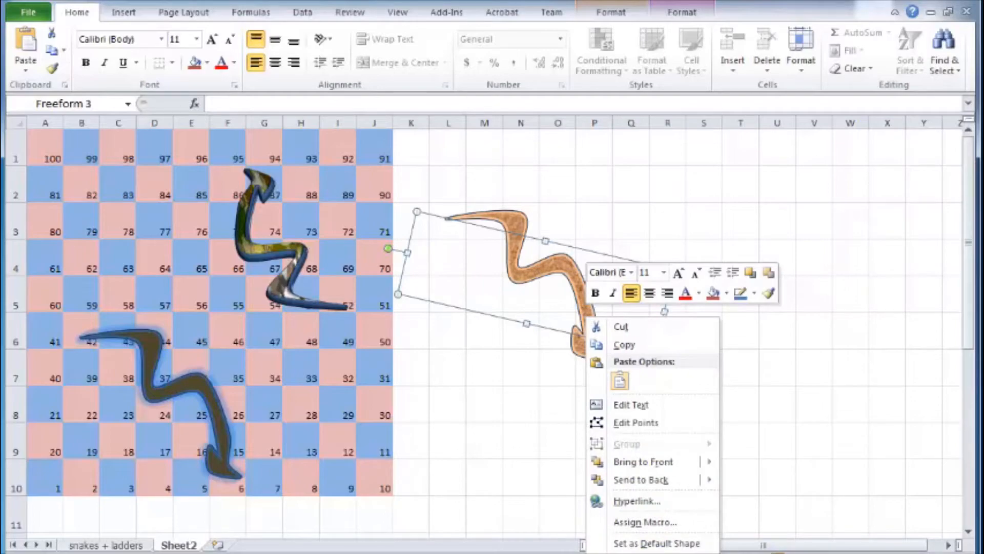
pyautogui.click(638, 552)
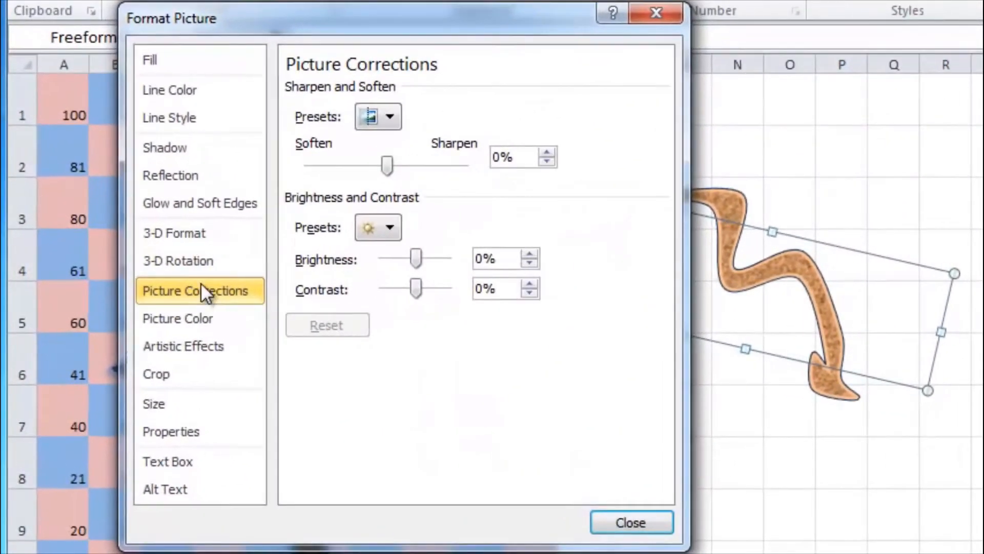
pyautogui.click(204, 255)
pyautogui.click(435, 205)
pyautogui.click(435, 205)
pyautogui.click(435, 205)
pyautogui.click(435, 204)
pyautogui.click(434, 239)
pyautogui.click(433, 239)
pyautogui.click(434, 238)
pyautogui.click(434, 239)
pyautogui.click(434, 239)
pyautogui.click(434, 240)
pyautogui.click(434, 231)
pyautogui.click(434, 231)
pyautogui.click(434, 231)
pyautogui.click(435, 231)
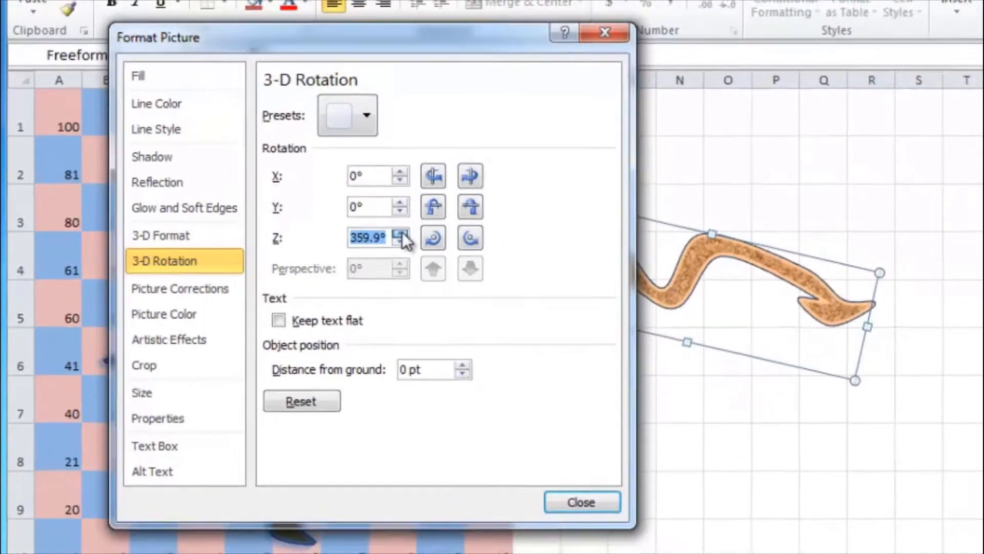
pyautogui.click(434, 231)
pyautogui.click(435, 231)
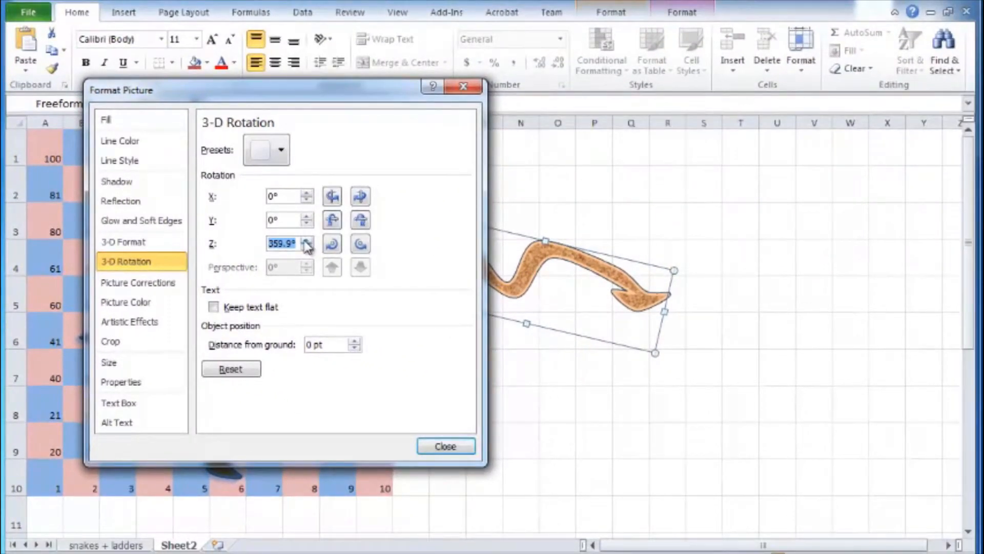
pyautogui.press('Return')
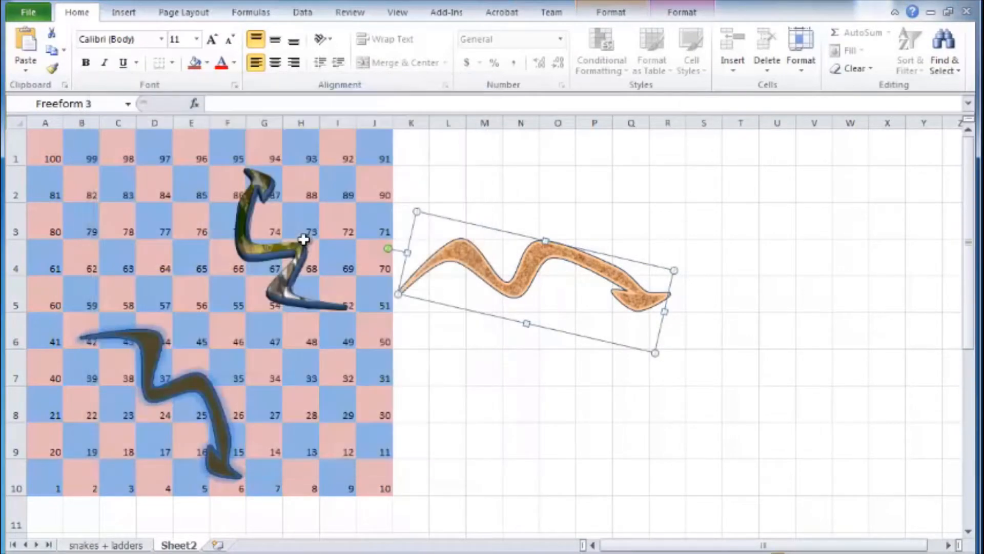
# - Rotate the orange snake until it stands nearly upright with its head pointing down, and deselect it
pyautogui.moveTo(388, 248); pyautogui.dragTo(536, 201)
pyautogui.click(625, 359)
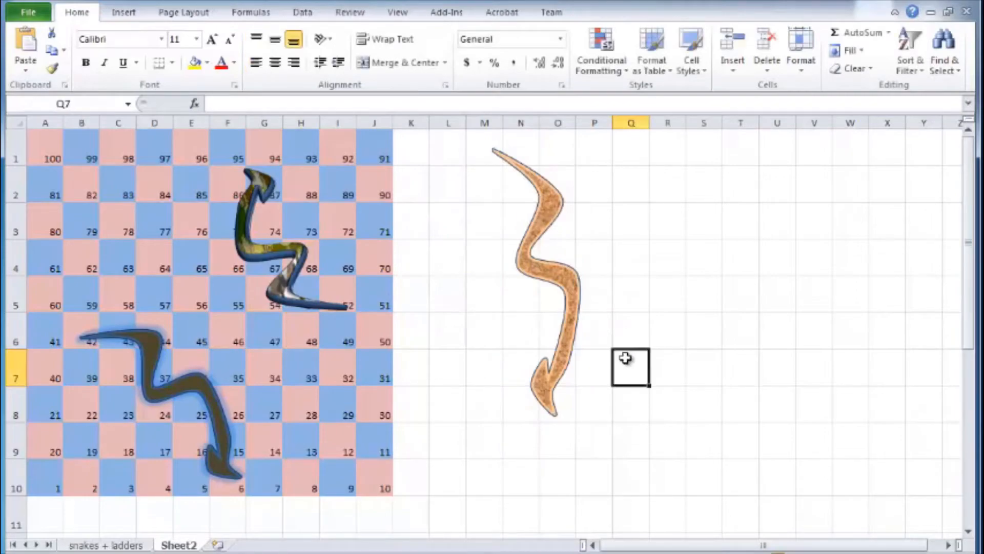
# - Draw a circle about 1.82 cm in diameter between the board and the orange snake, around cells L5 to M6
pyautogui.click(125, 15)
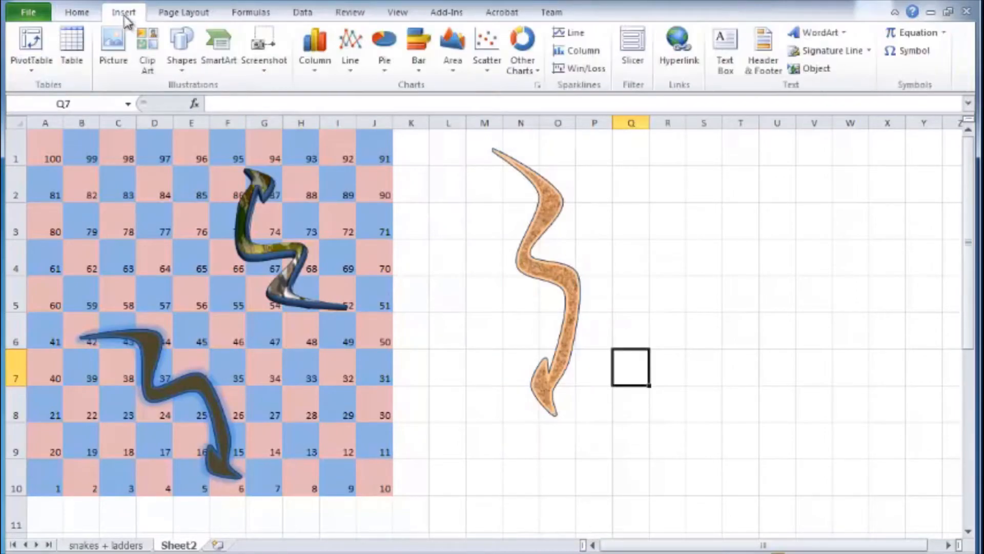
pyautogui.click(179, 51)
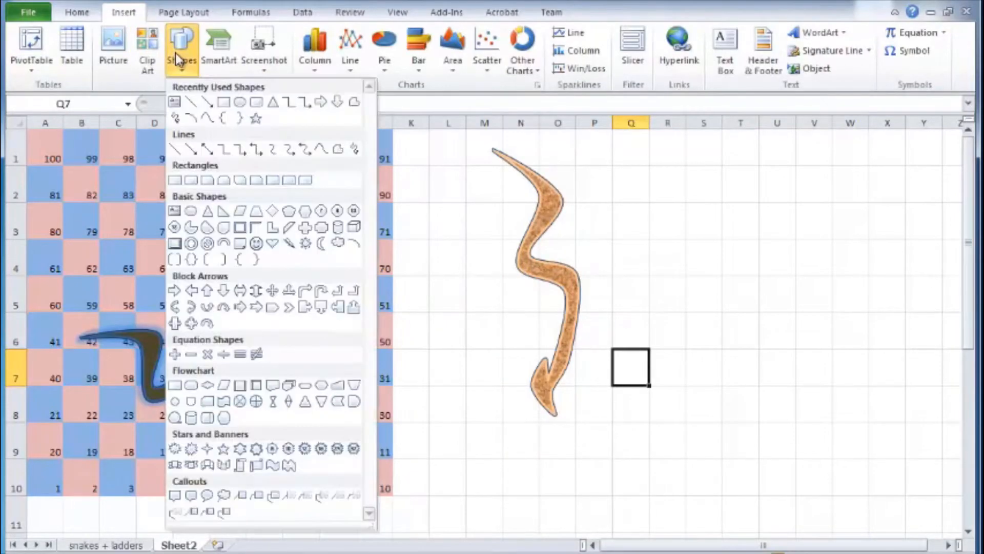
pyautogui.click(240, 104)
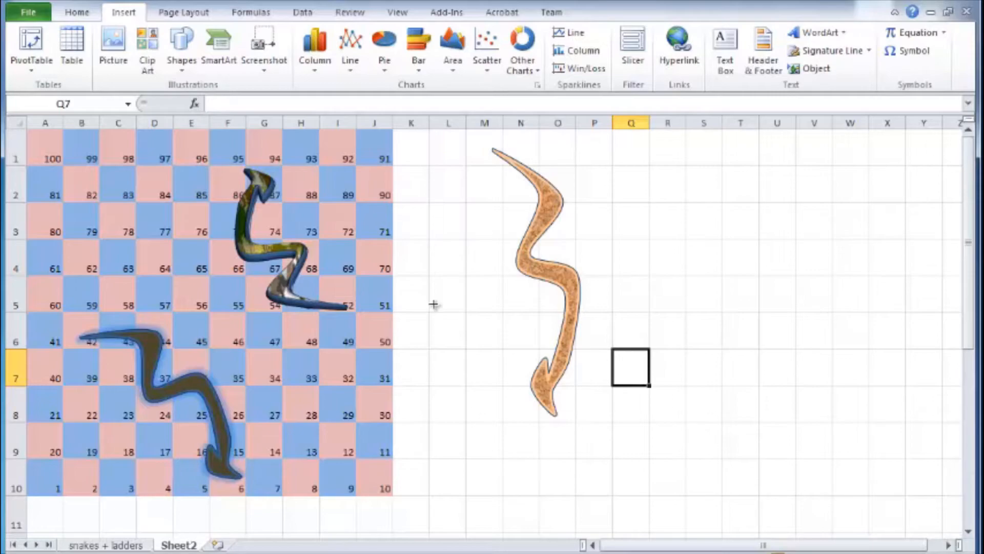
pyautogui.moveTo(433, 304); pyautogui.dragTo(483, 352)
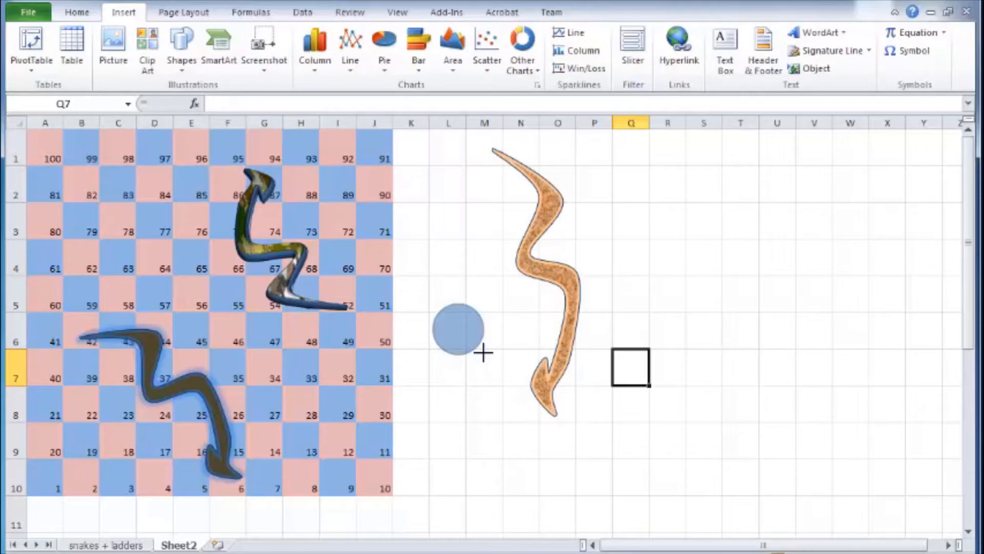
pyautogui.moveTo(483, 352); pyautogui.dragTo(483, 352)
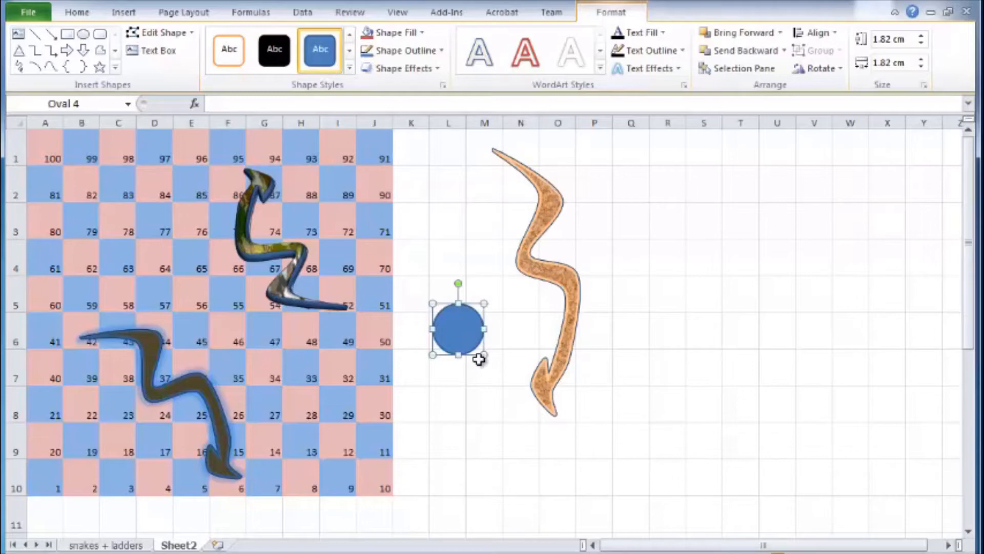
# - Give the circle beside the board a solid fill in standard red
pyautogui.rightClick(464, 332)
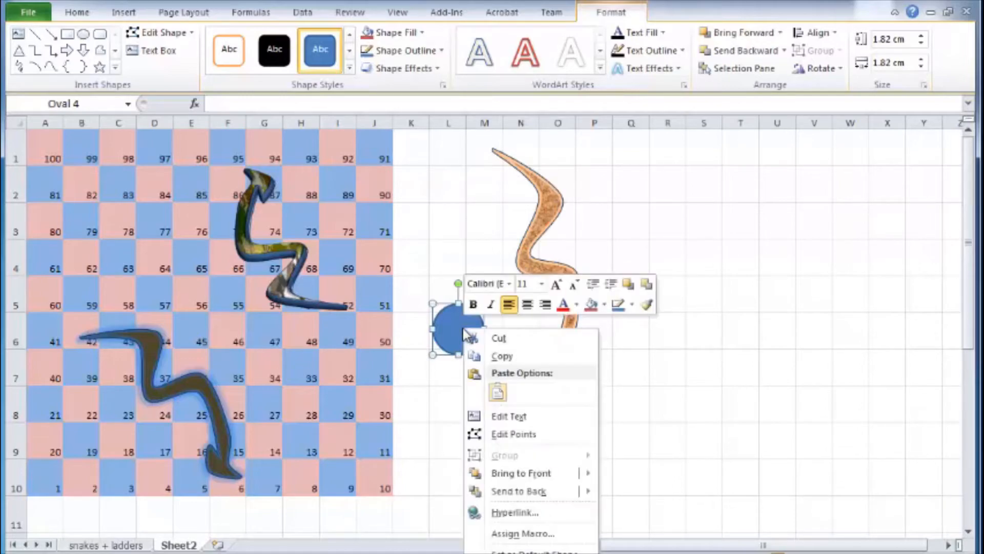
pyautogui.click(535, 552)
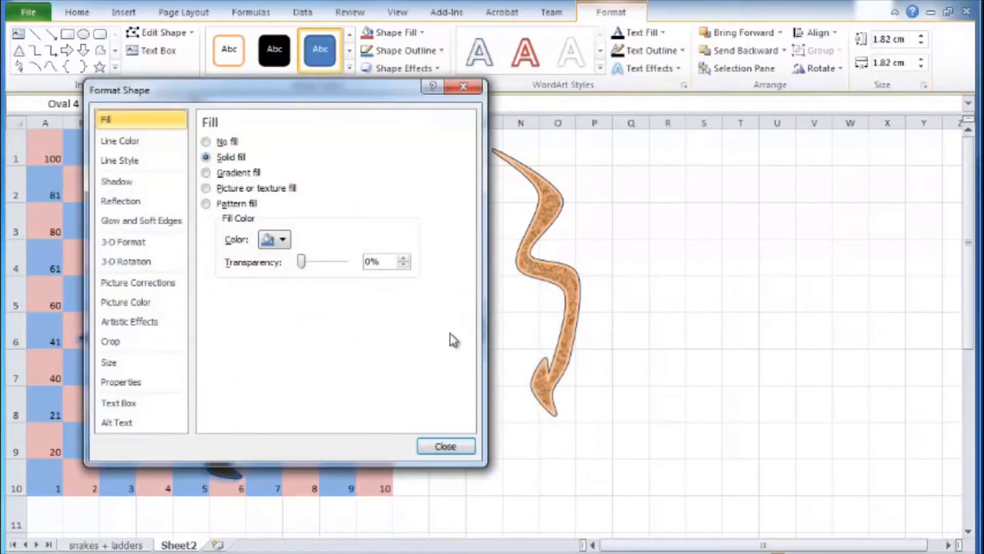
pyautogui.moveTo(395, 92); pyautogui.dragTo(321, 86)
pyautogui.click(207, 234)
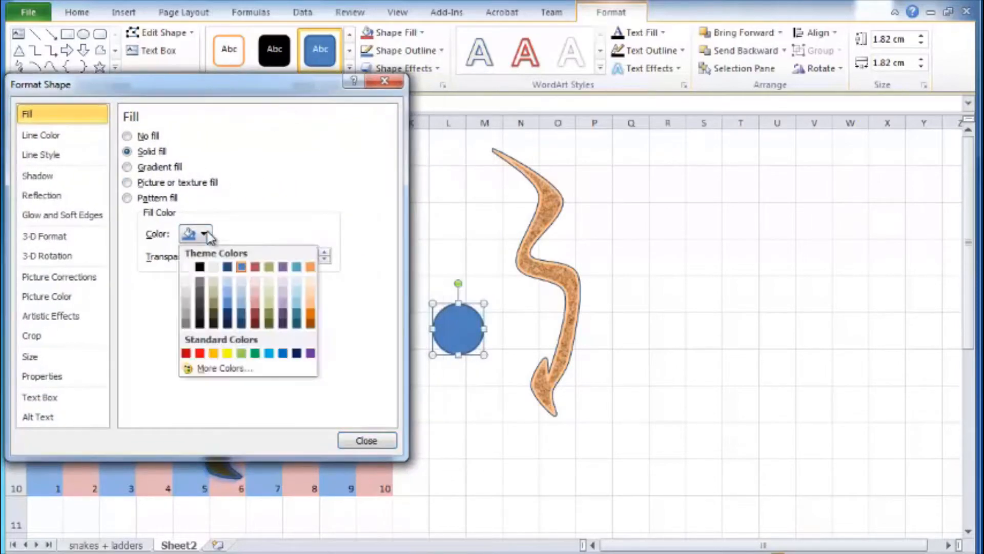
pyautogui.click(201, 353)
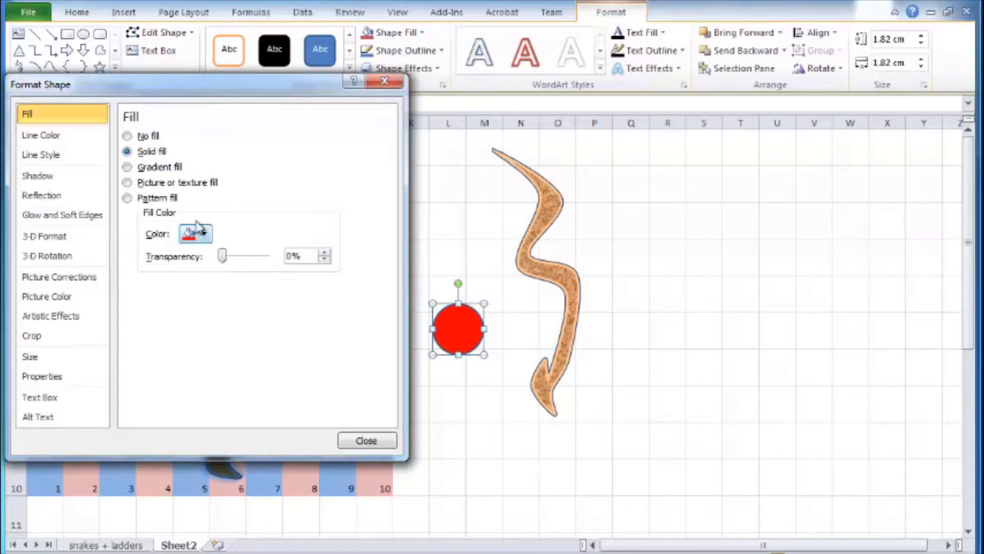
# - Set the circle's outline to a solid black line and close the formatting settings
pyautogui.click(84, 136)
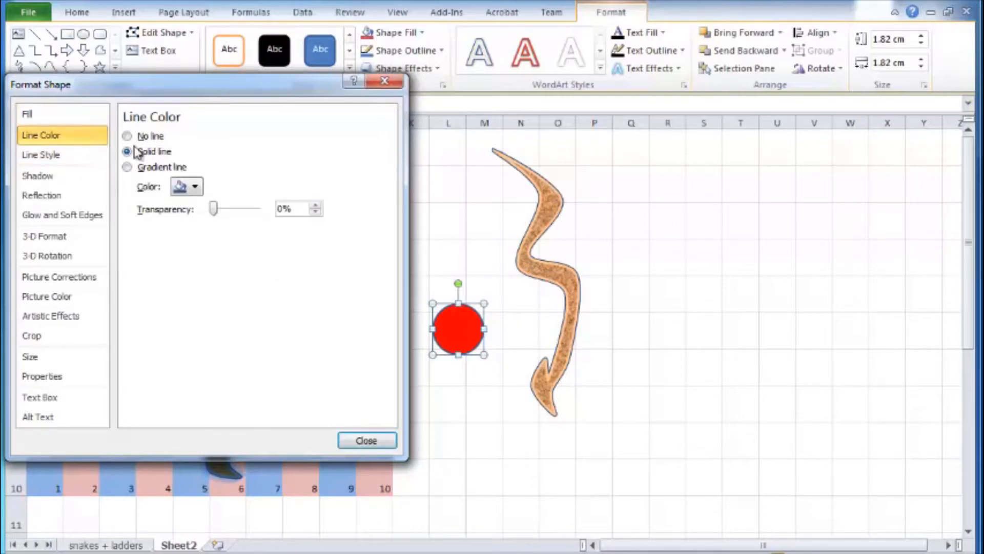
pyautogui.click(184, 187)
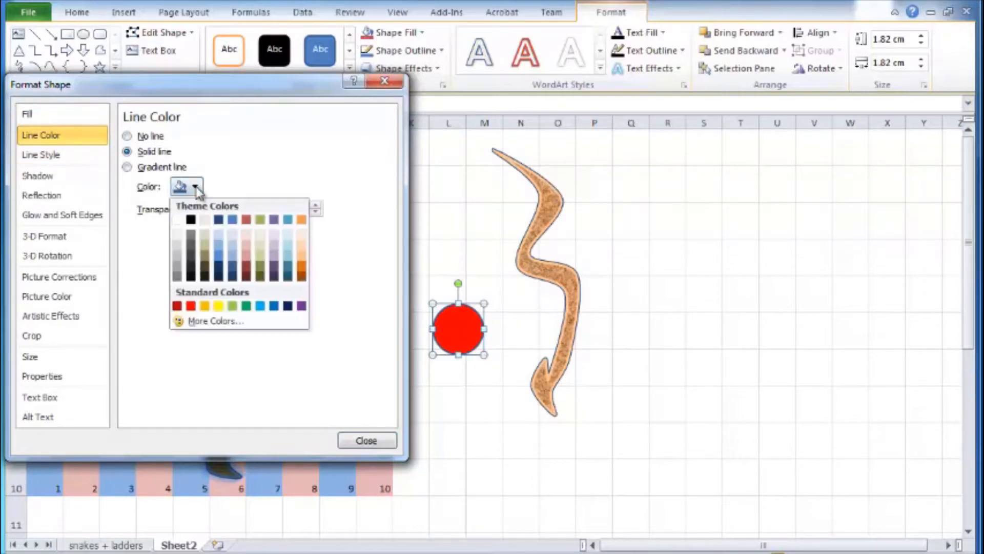
pyautogui.click(192, 225)
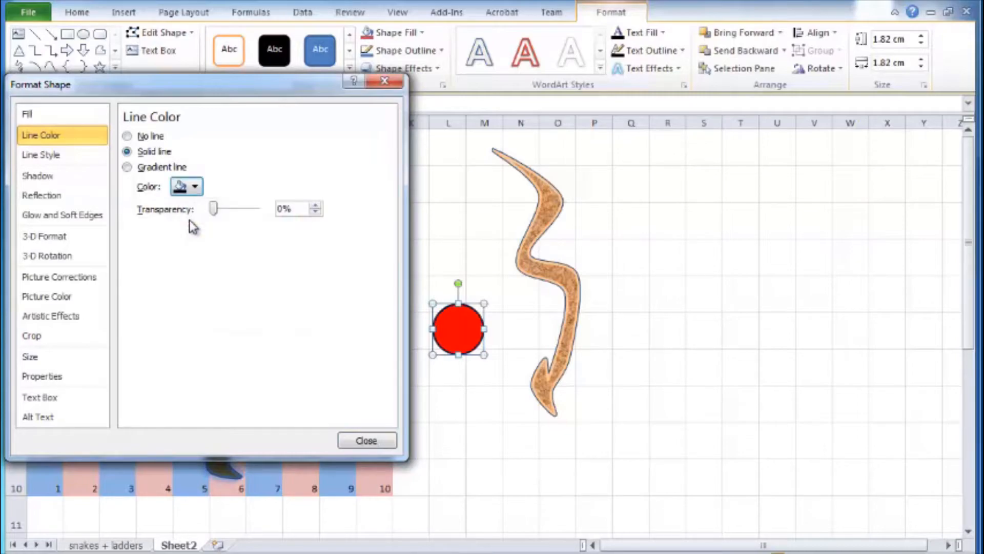
pyautogui.click(375, 440)
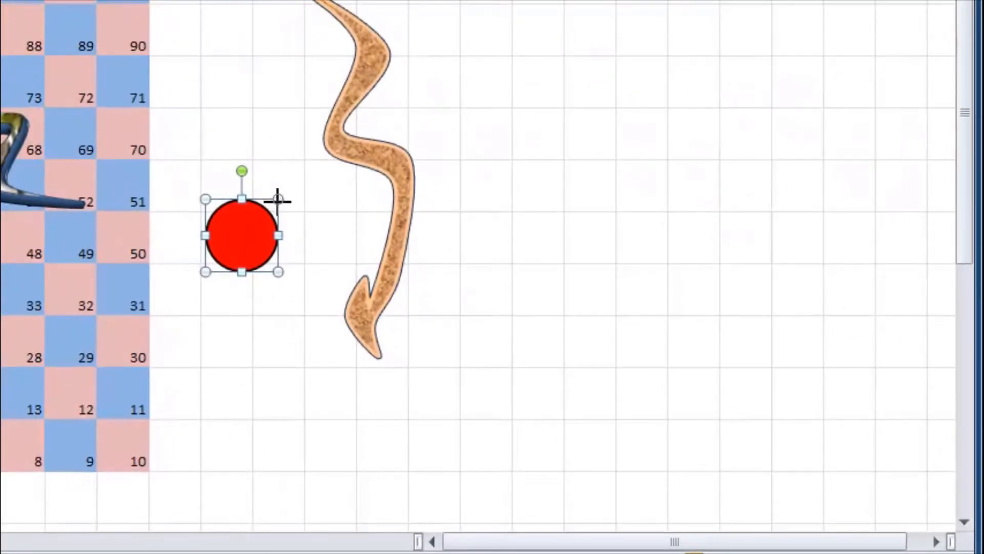
# - Shrink the red circle to about 0.53 cm in diameter and place it on the orange snake's head, around cells N7 to O7
pyautogui.moveTo(278, 200); pyautogui.dragTo(226, 260)
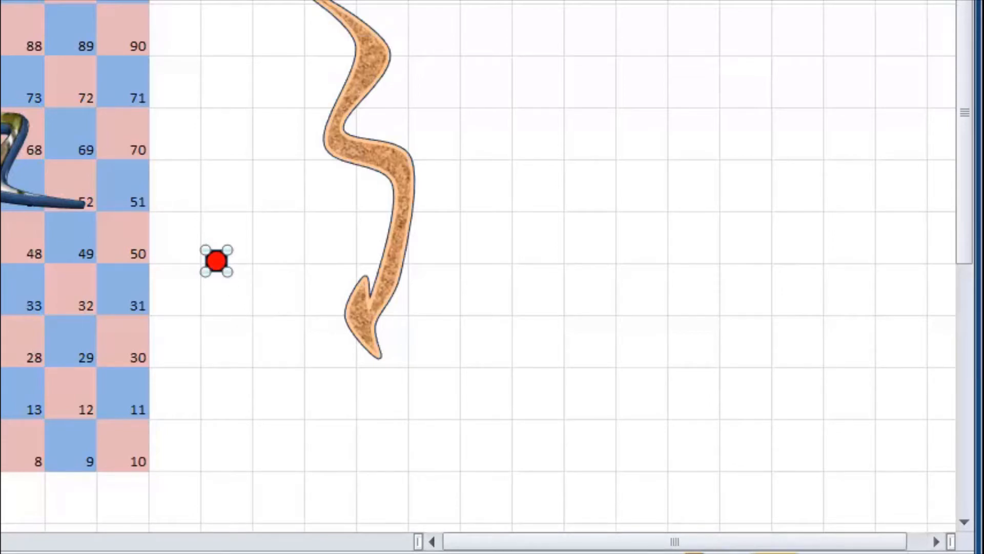
pyautogui.click(808, 553)
pyautogui.click(808, 553)
pyautogui.click(808, 553)
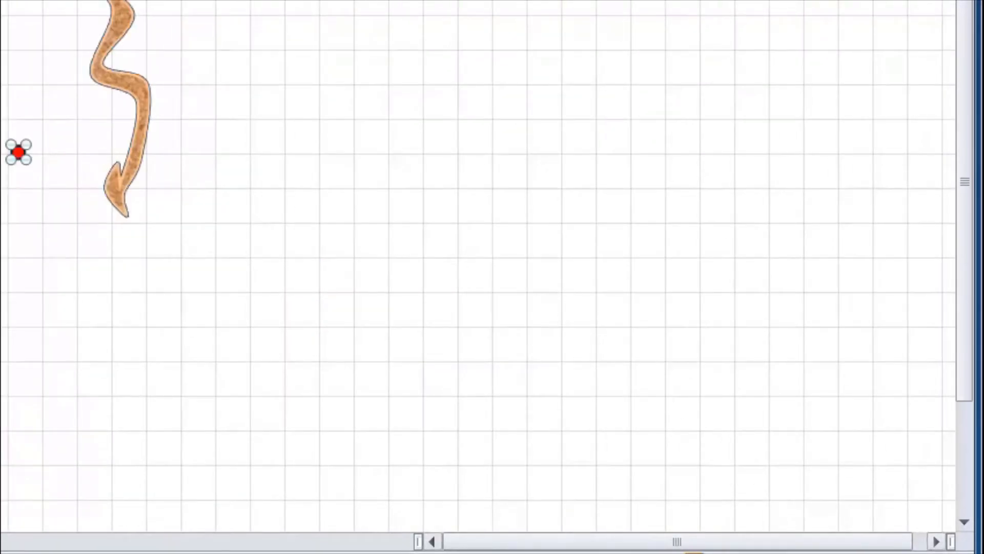
pyautogui.click(942, 553)
pyautogui.click(942, 553)
pyautogui.click(942, 553)
pyautogui.click(942, 553)
pyautogui.click(942, 553)
pyautogui.click(942, 553)
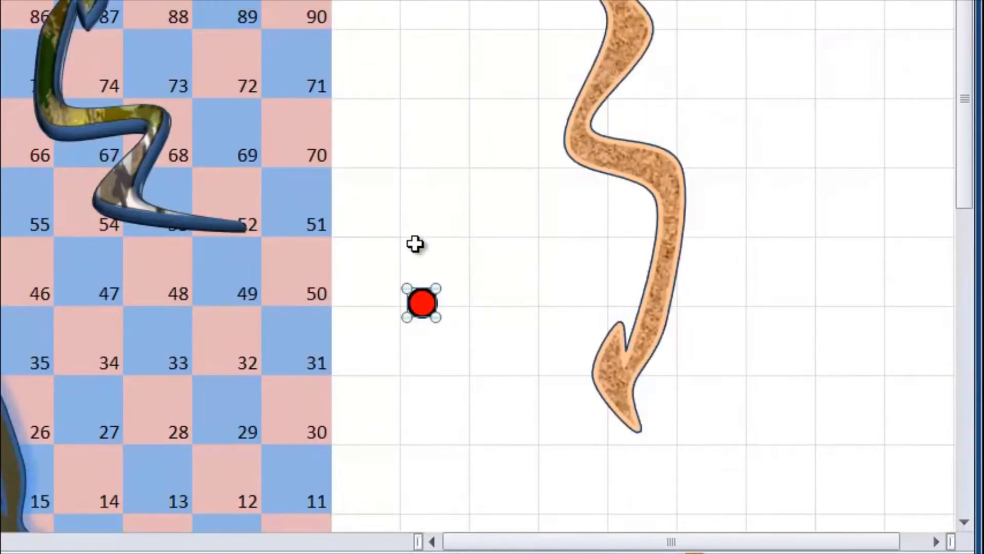
pyautogui.moveTo(422, 305); pyautogui.dragTo(611, 361)
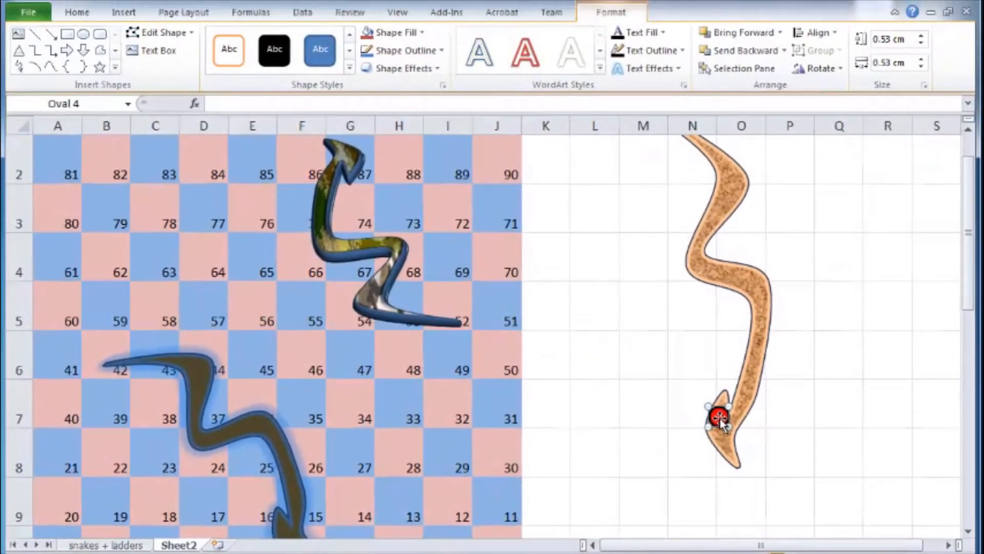
# - Open the editing options for the small red circle on the orange snake's head
pyautogui.rightClick(721, 421)
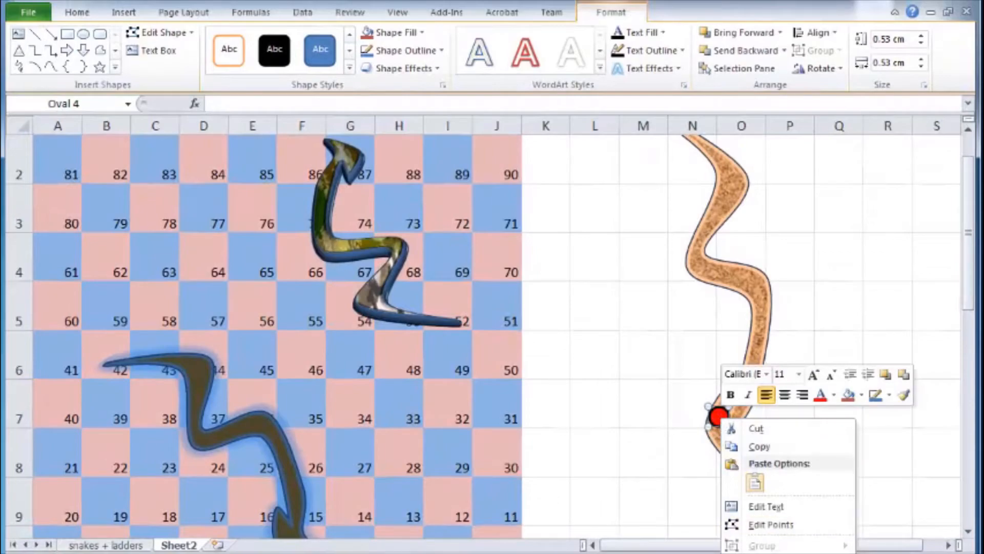
# - Give the red eye circle the first bevel preset on both its top and bottom, 6 pt wide and high
pyautogui.click(775, 552)
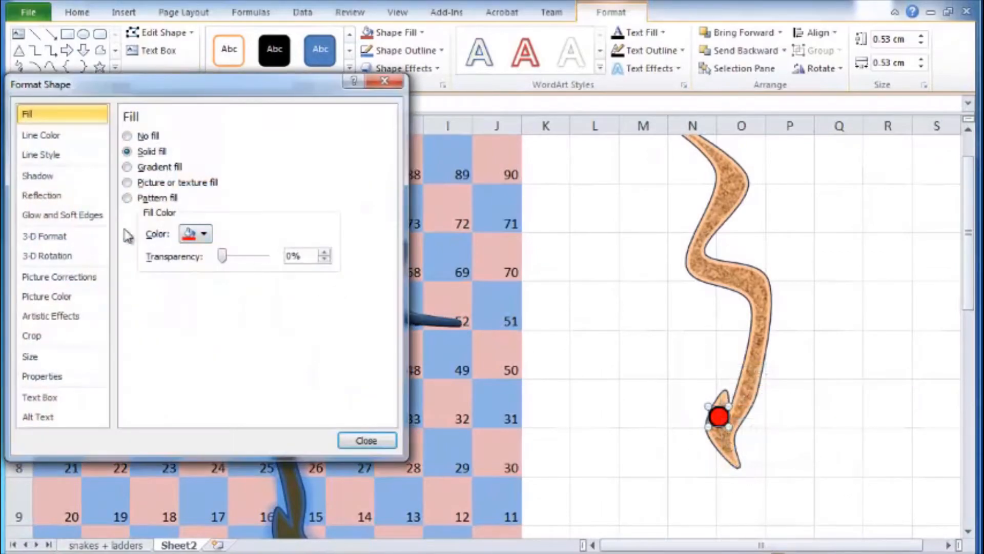
pyautogui.click(74, 237)
pyautogui.click(217, 206)
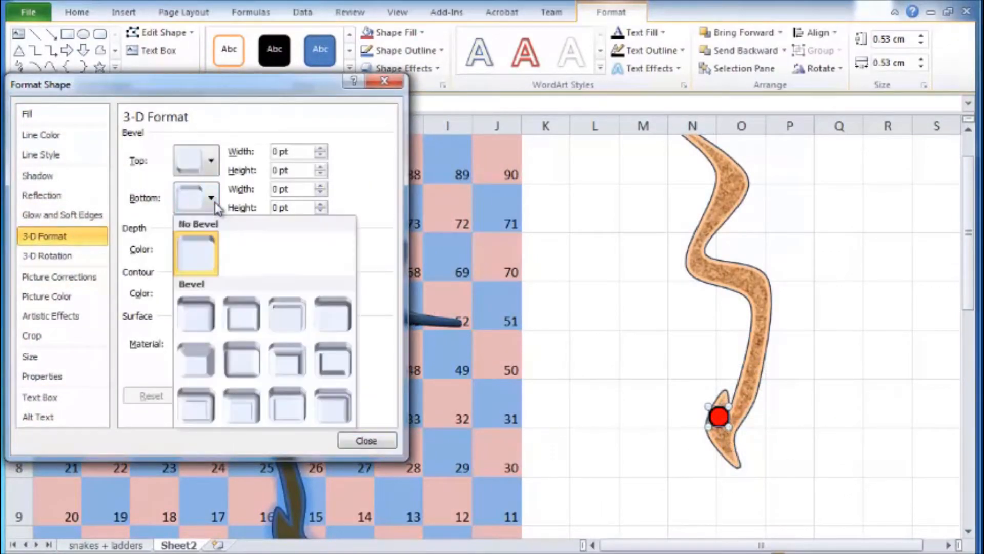
pyautogui.click(197, 311)
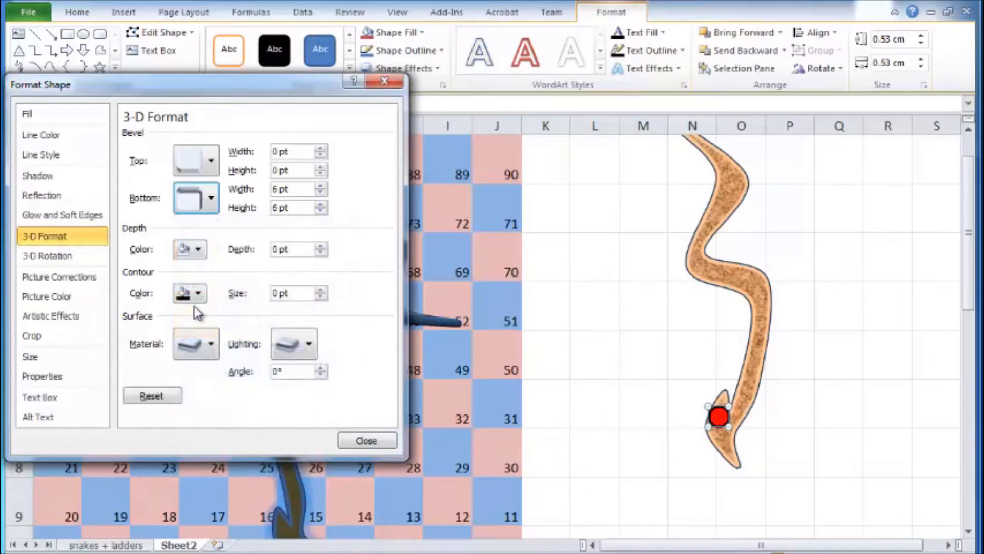
pyautogui.click(211, 164)
pyautogui.click(196, 276)
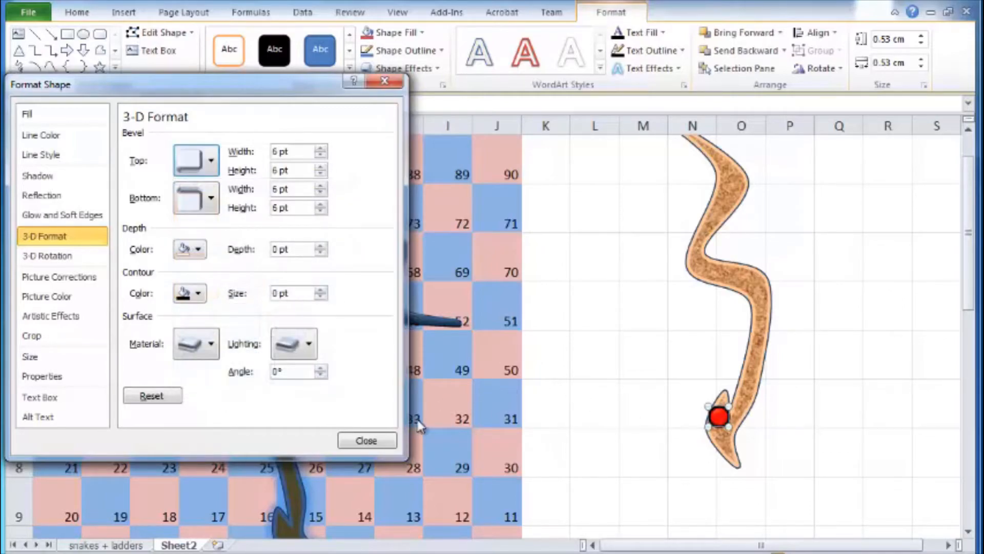
pyautogui.click(372, 439)
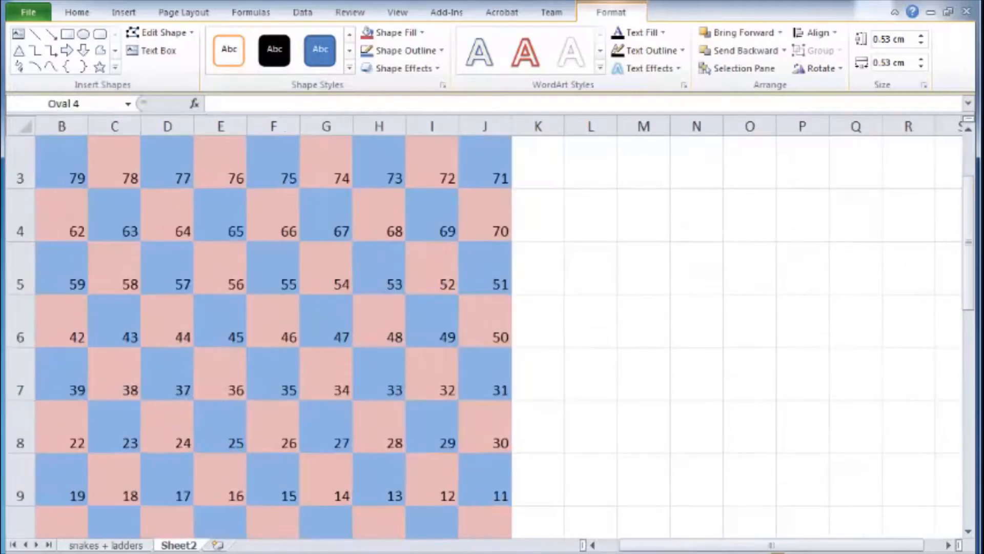
pyautogui.scroll(1, 872, 461)
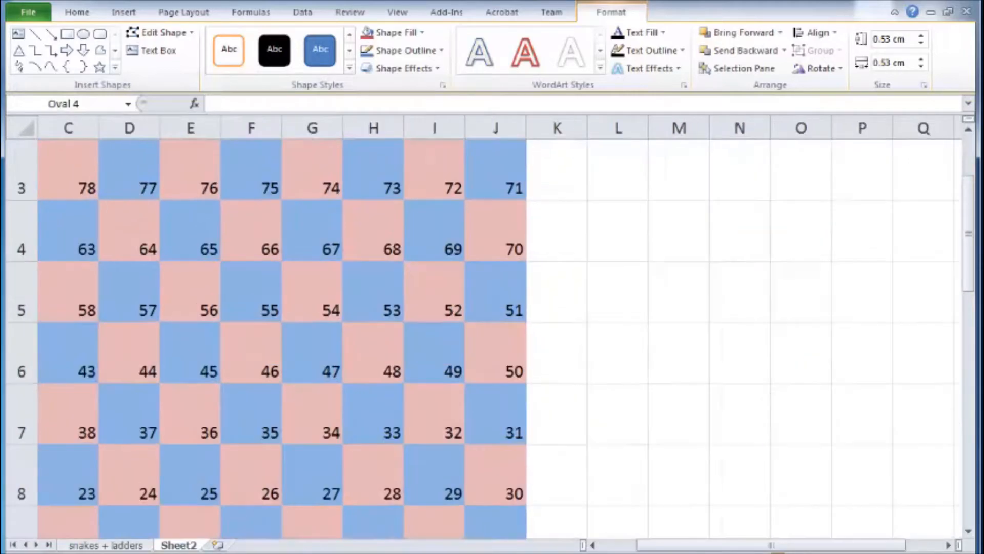
pyautogui.click(874, 461)
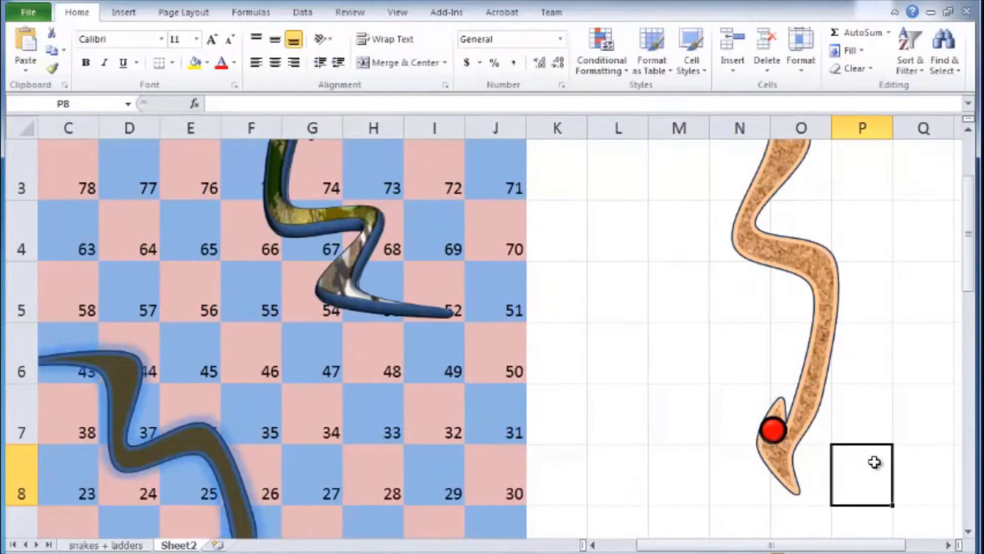
# - Duplicate the bevelled red eye and place the copy just below the original on the textured snake's head
pyautogui.click(775, 430)
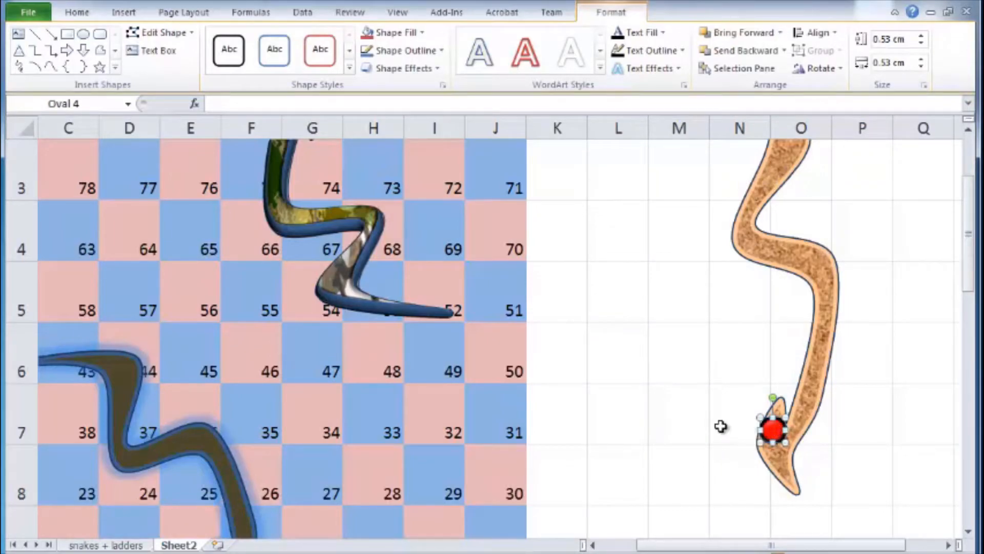
pyautogui.click(672, 374)
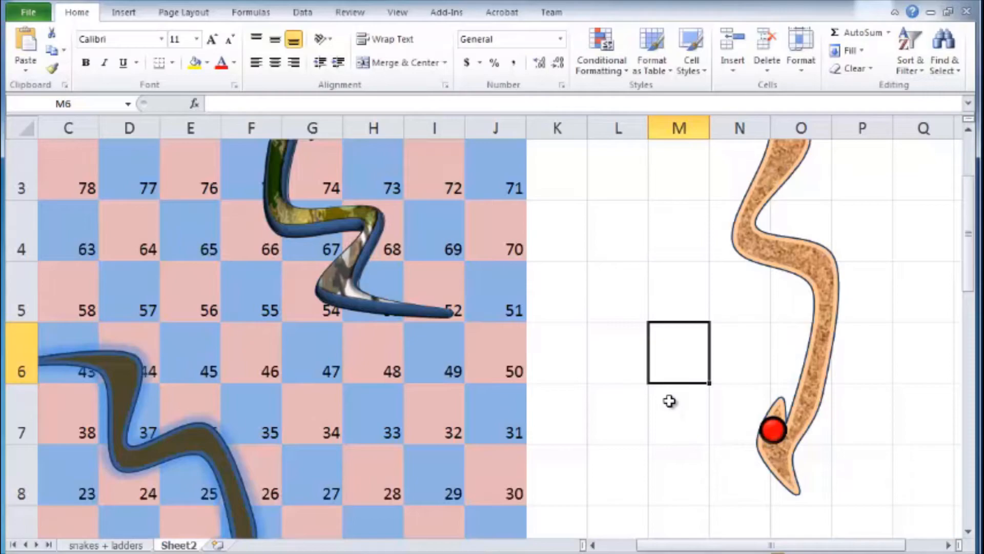
pyautogui.hotkey('ctrl', 'v')
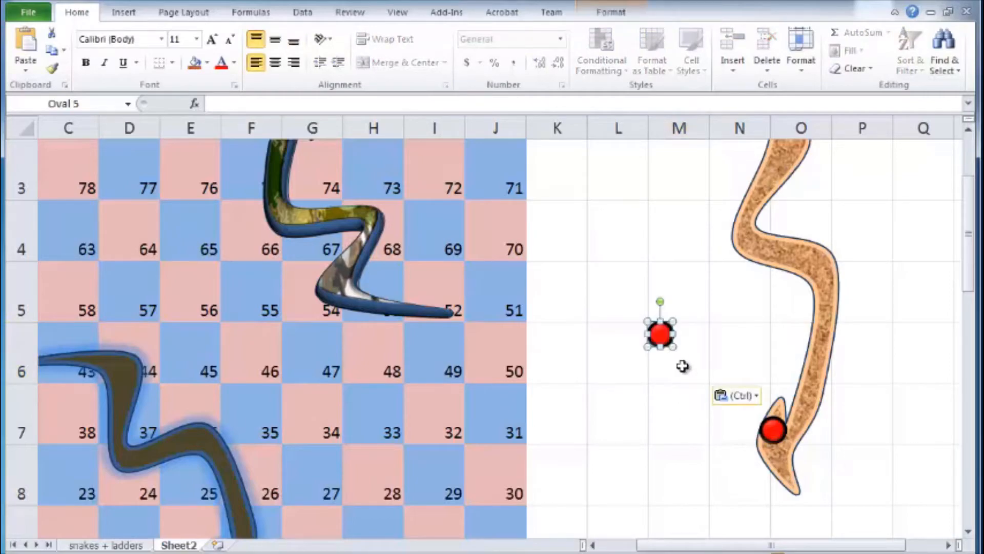
pyautogui.moveTo(661, 335); pyautogui.dragTo(784, 467)
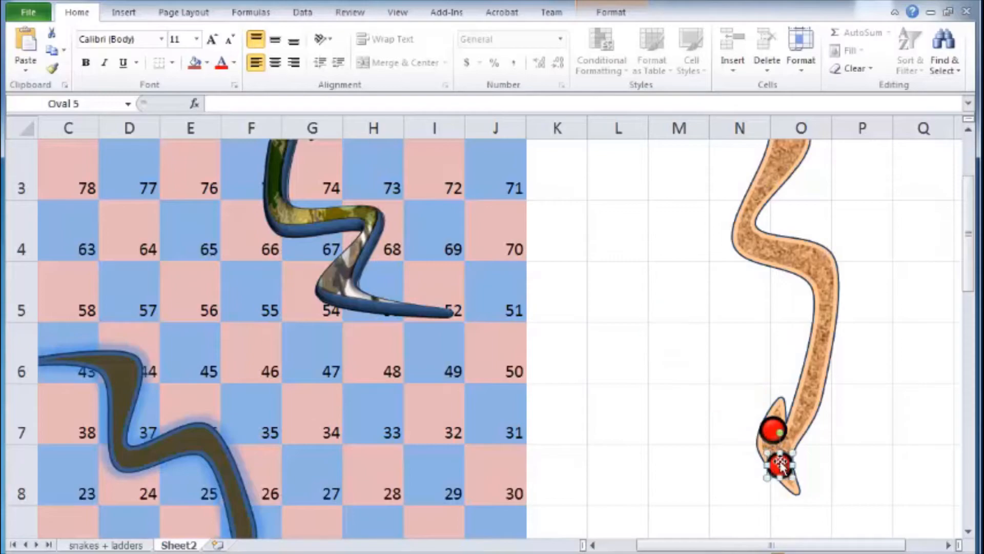
pyautogui.click(649, 436)
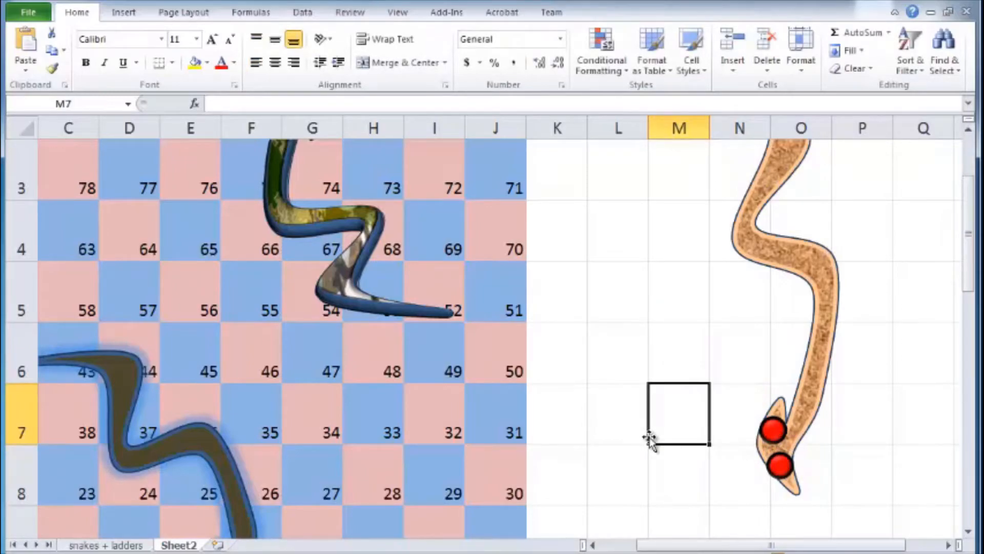
# - Group both red eyes with the textured snake body and move the group slightly down and to the left
pyautogui.click(772, 432)
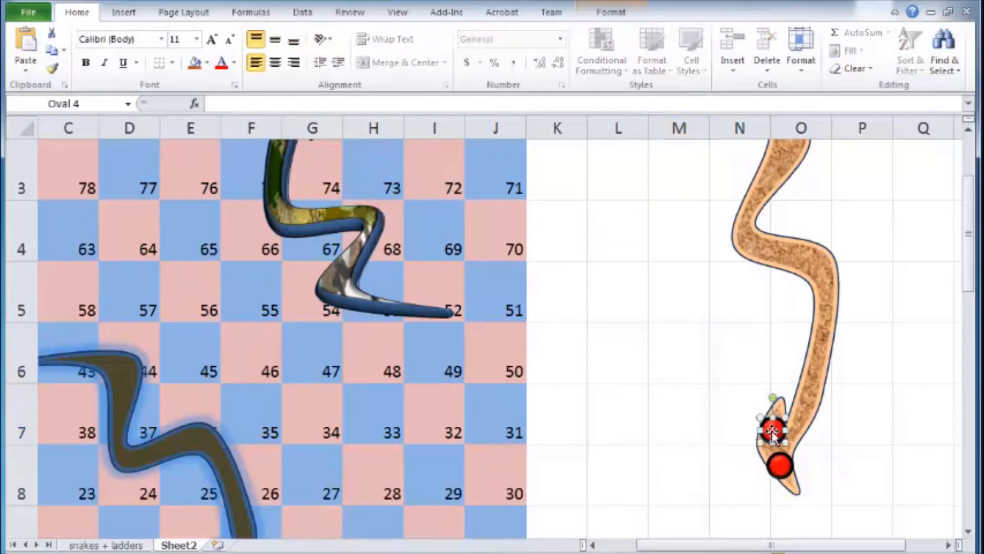
pyautogui.keyDown('shift'); pyautogui.click(782, 469); pyautogui.keyUp('shift')
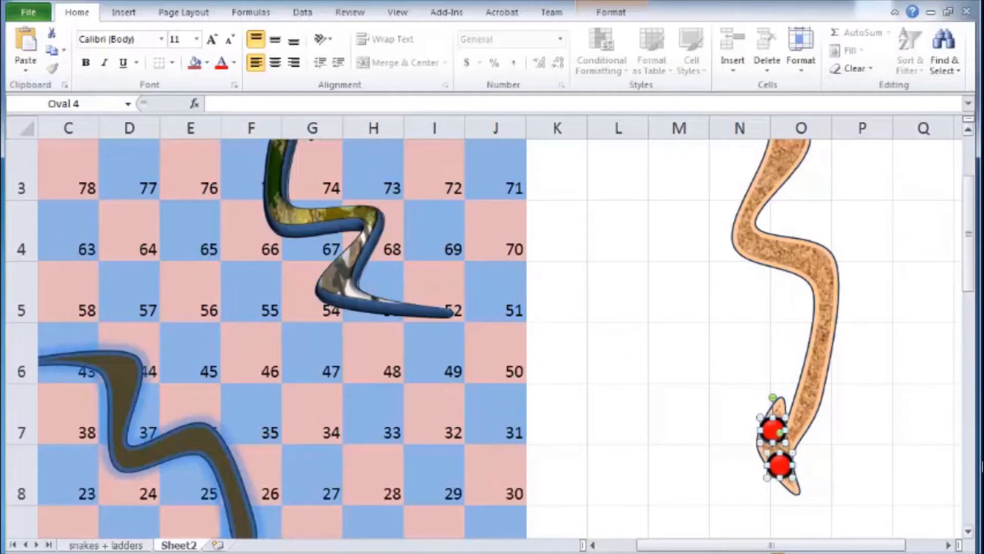
pyautogui.keyDown('shift'); pyautogui.click(822, 355); pyautogui.keyUp('shift')
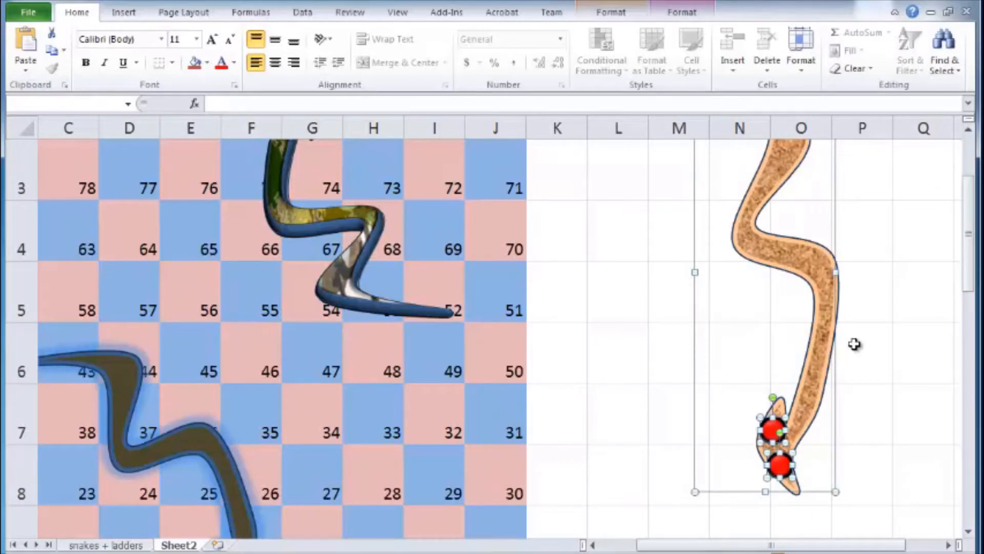
pyautogui.rightClick(815, 366)
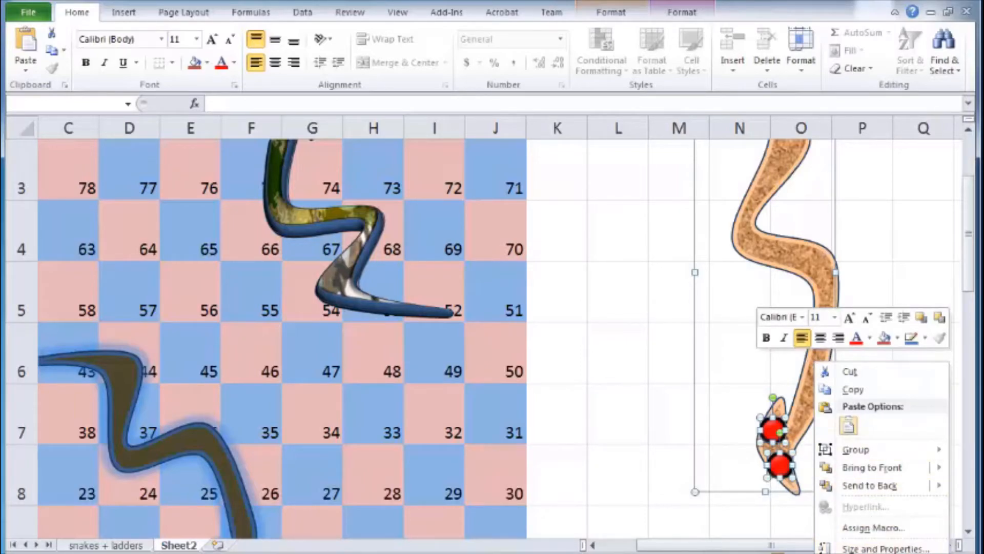
pyautogui.moveTo(886, 452)
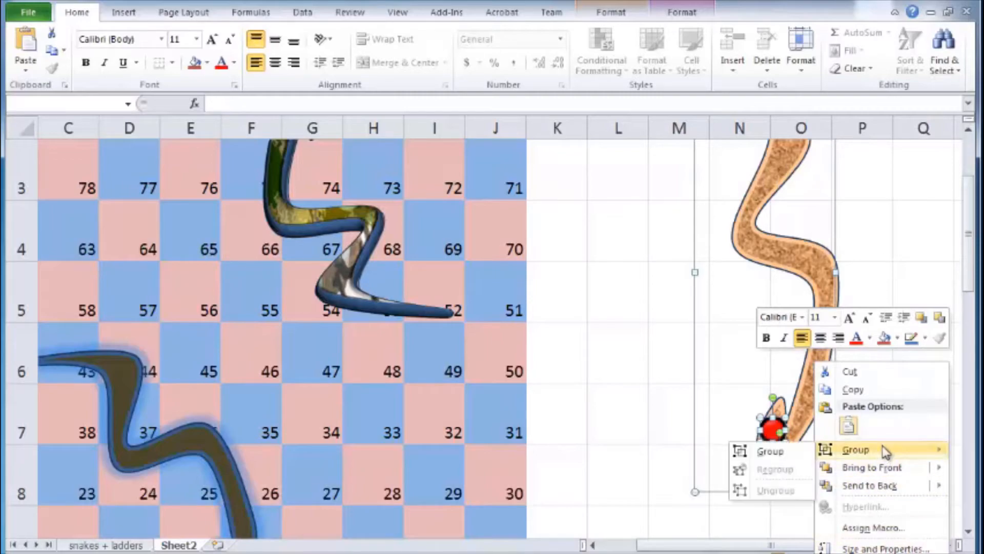
pyautogui.click(797, 459)
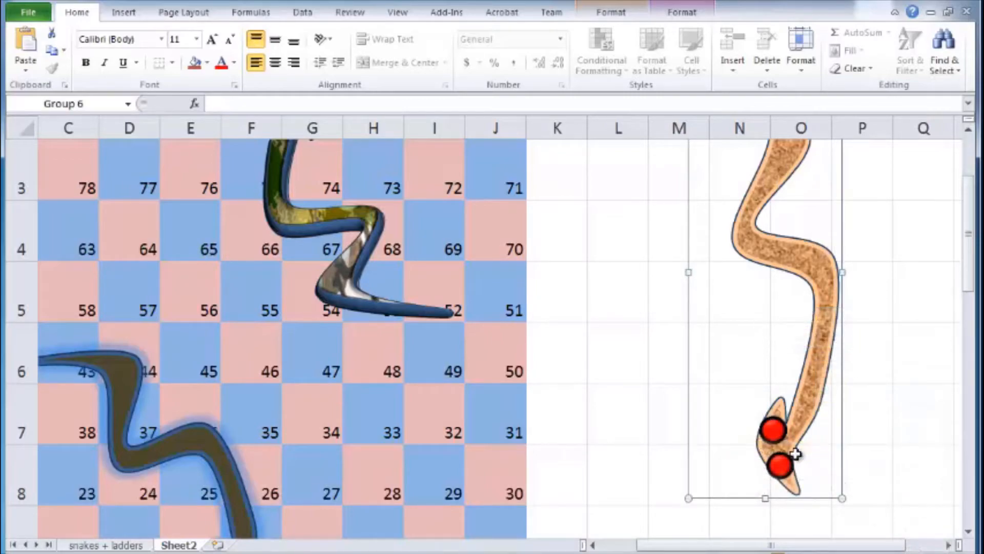
pyautogui.click(589, 437)
pyautogui.moveTo(798, 432); pyautogui.dragTo(772, 447)
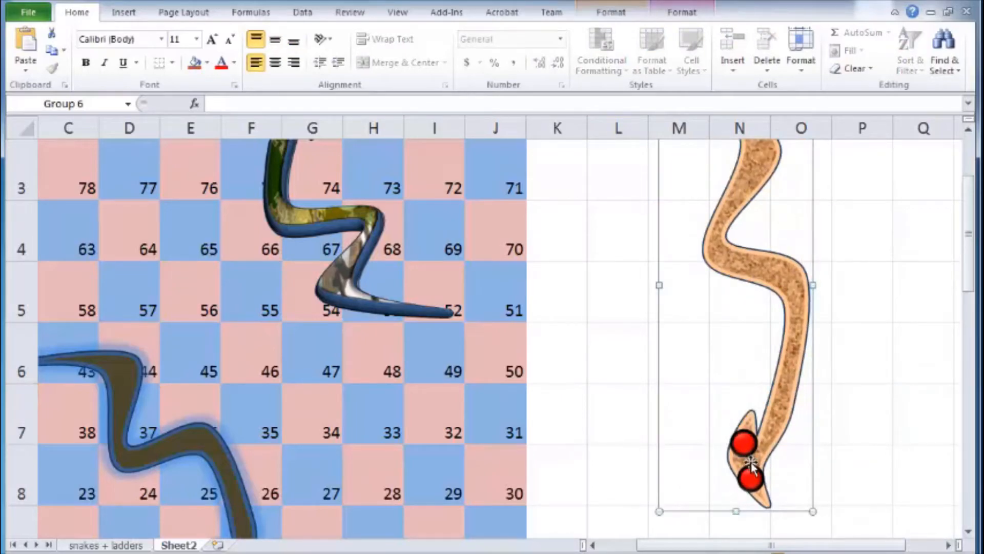
# - Ungroup the textured snake so the body and the two eyes are separate shapes
pyautogui.rightClick(794, 310)
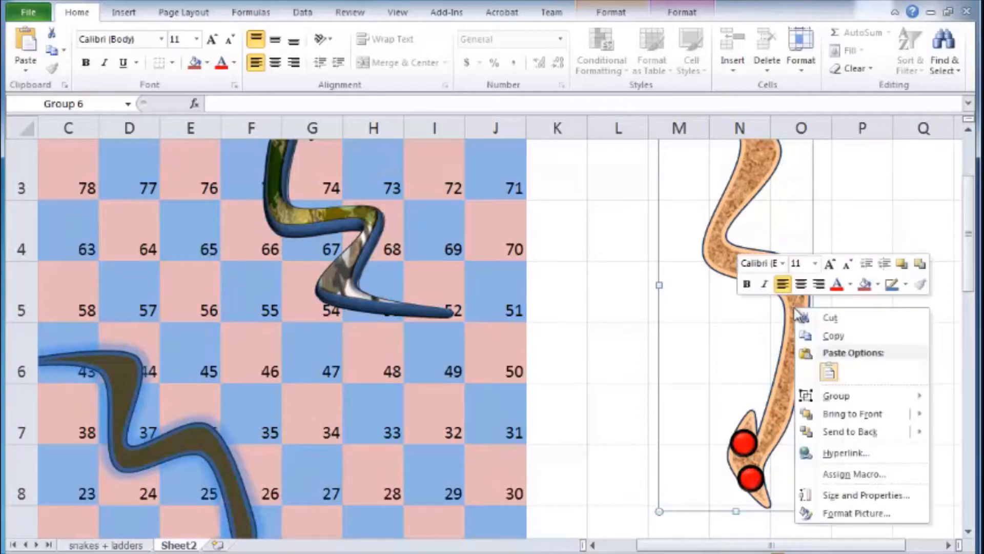
pyautogui.moveTo(825, 395)
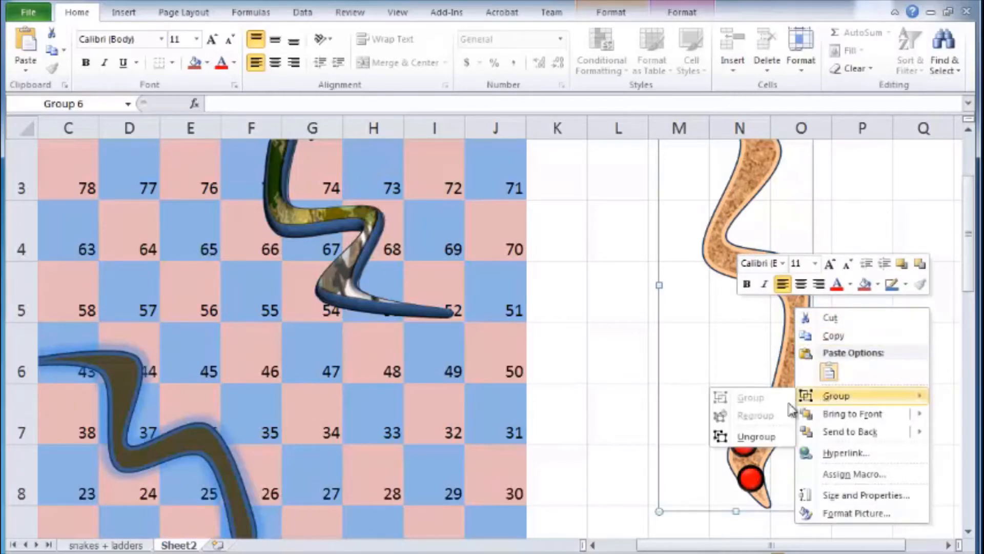
pyautogui.click(767, 437)
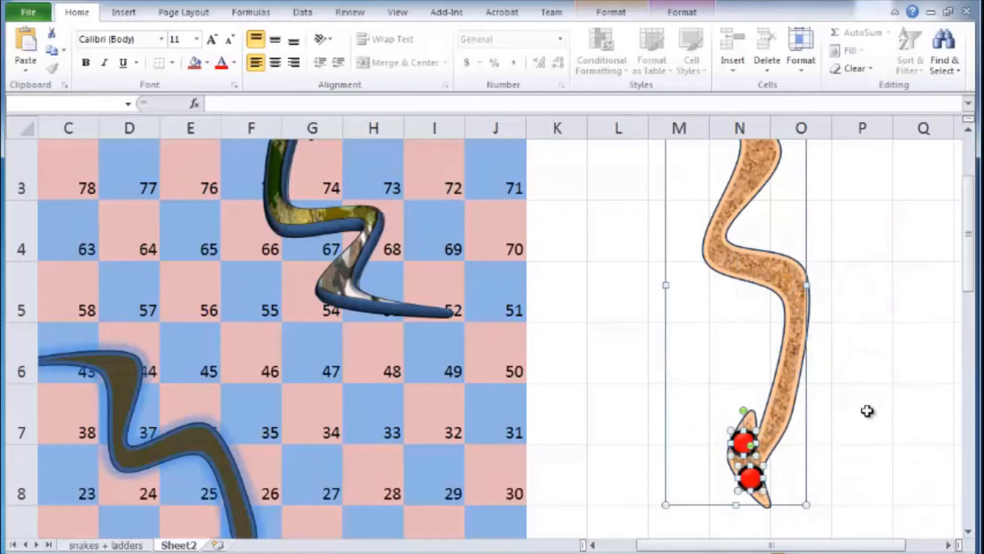
pyautogui.click(866, 410)
# - Nudge the upper red eye in small increments to fine-tune its position on the snake's head
pyautogui.click(743, 441)
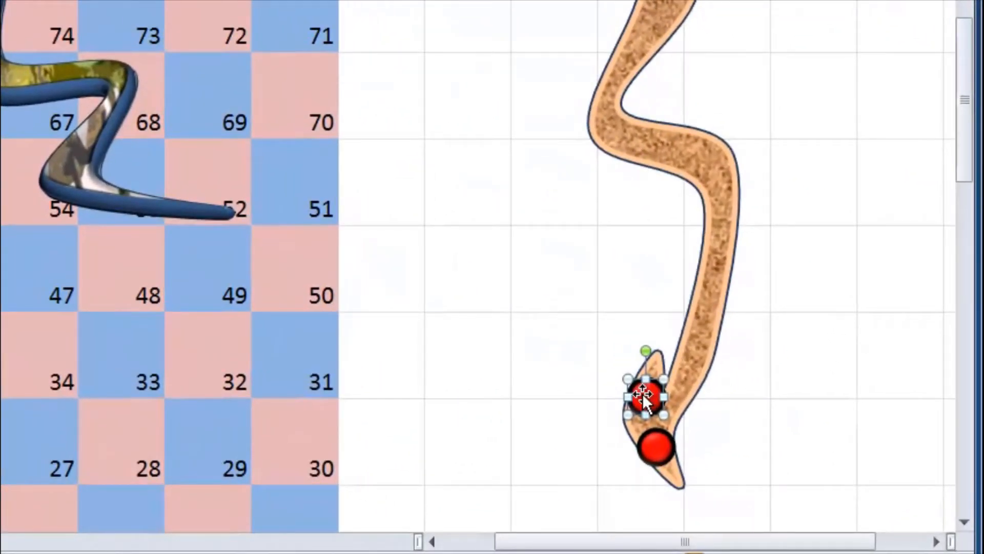
pyautogui.press('Left')
pyautogui.press('Left')
pyautogui.press('Left')
pyautogui.press('Left')
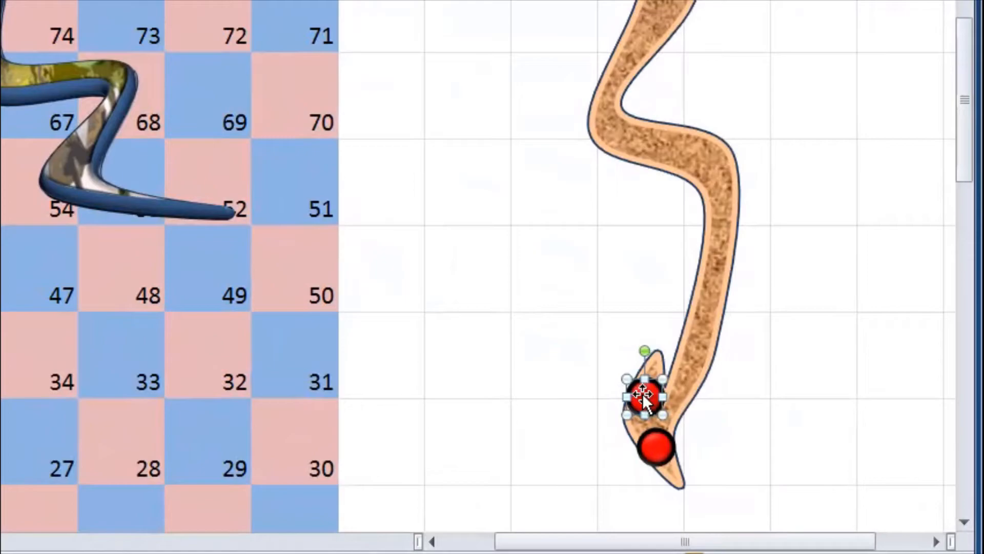
pyautogui.press('Down')
pyautogui.press('Down')
pyautogui.press('Down')
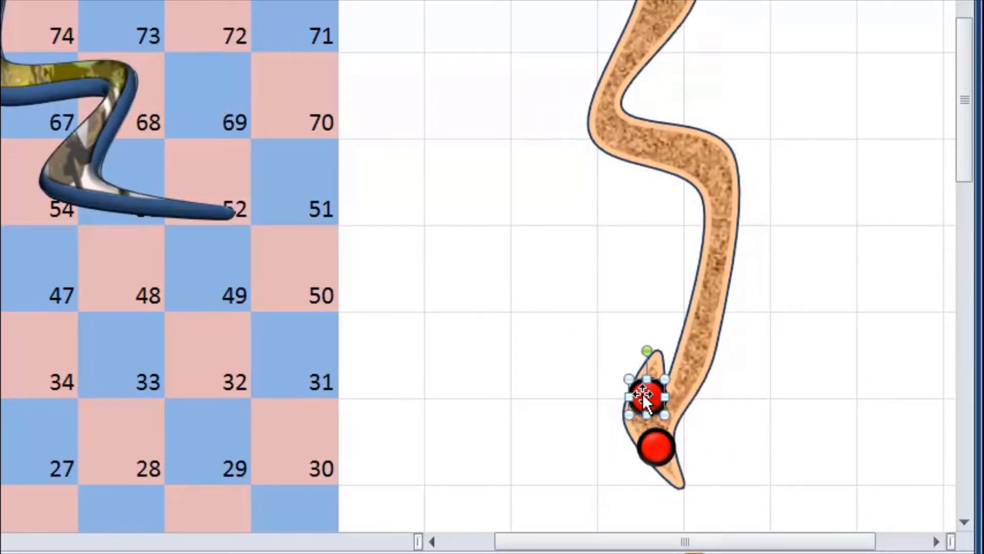
pyautogui.press('Up')
pyautogui.press('Up')
pyautogui.press('Up')
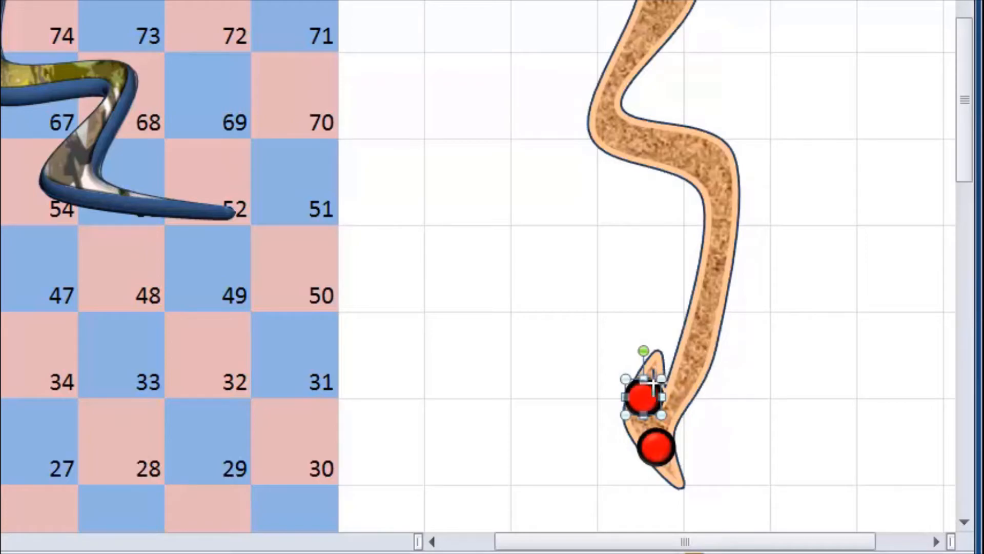
# - Shrink both red eyes by about a third so they fit inside the snake's head
pyautogui.moveTo(650, 392); pyautogui.dragTo(645, 397)
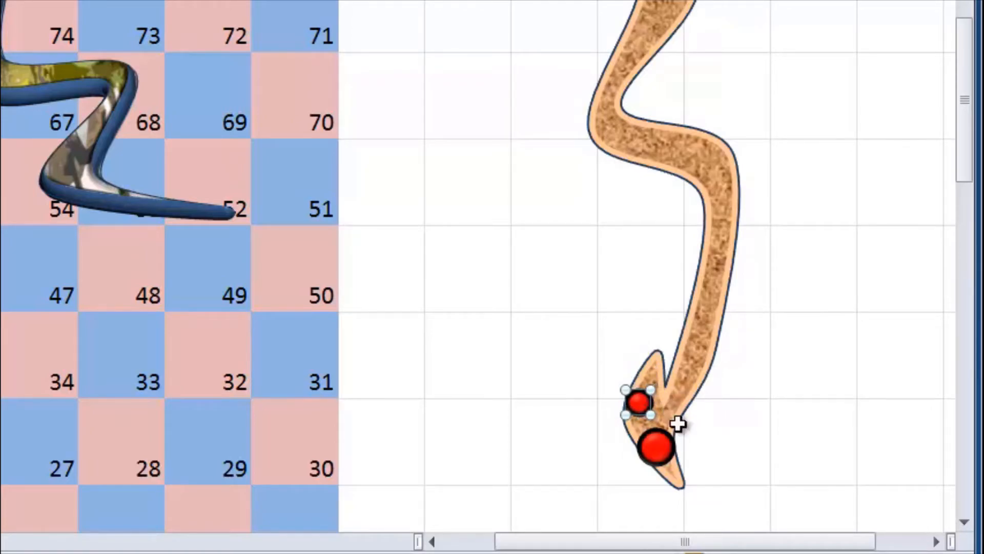
pyautogui.click(657, 447)
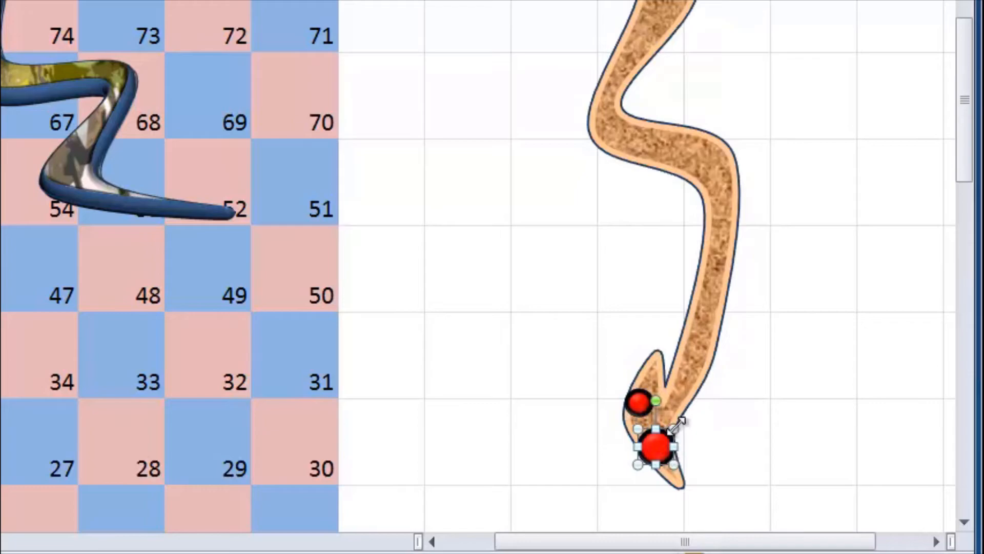
pyautogui.moveTo(665, 435); pyautogui.dragTo(653, 399)
pyautogui.click(725, 433)
pyautogui.click(787, 396)
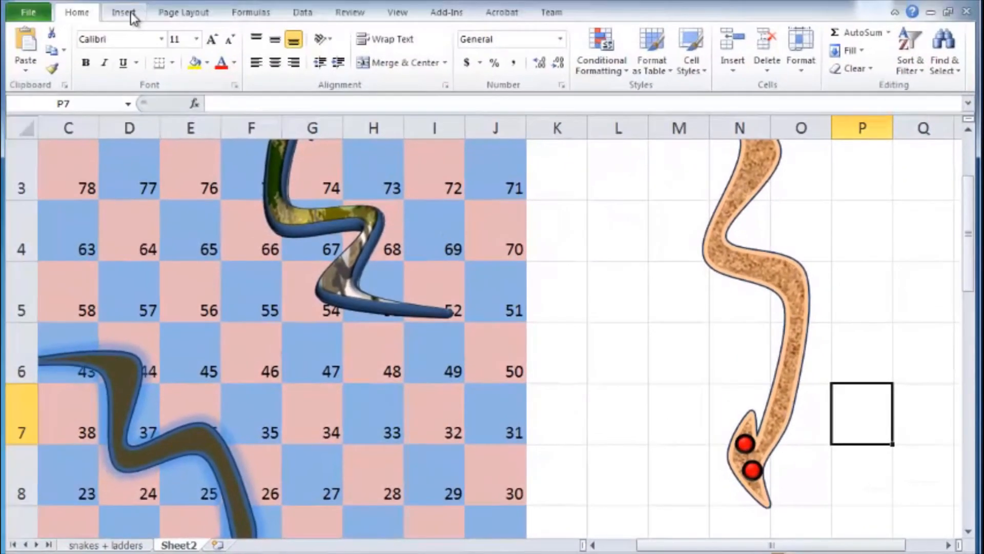
# - Draw a short diagonal freehand Scribble stroke around cell L5, about 0.46 cm high and 0.27 cm wide
pyautogui.click(130, 13)
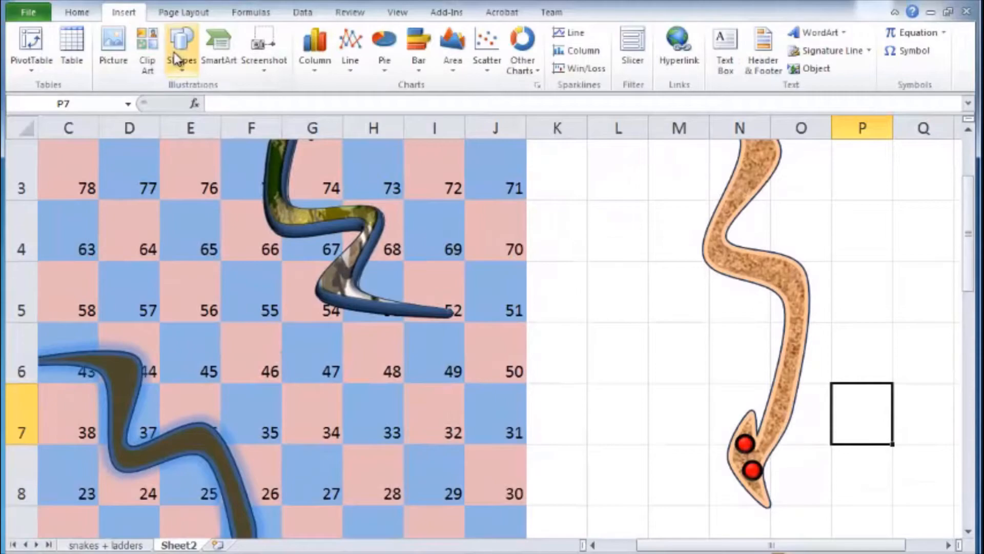
pyautogui.click(182, 51)
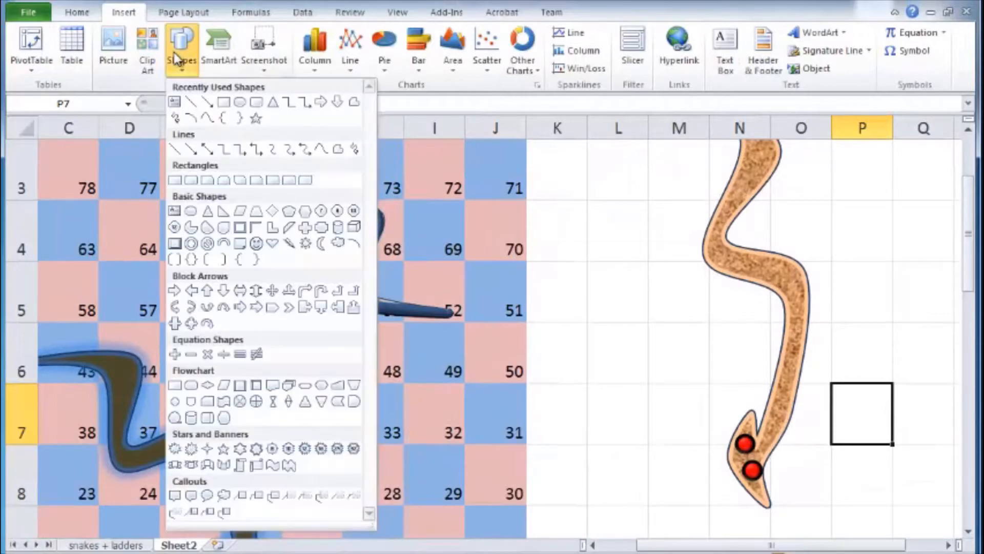
pyautogui.click(176, 118)
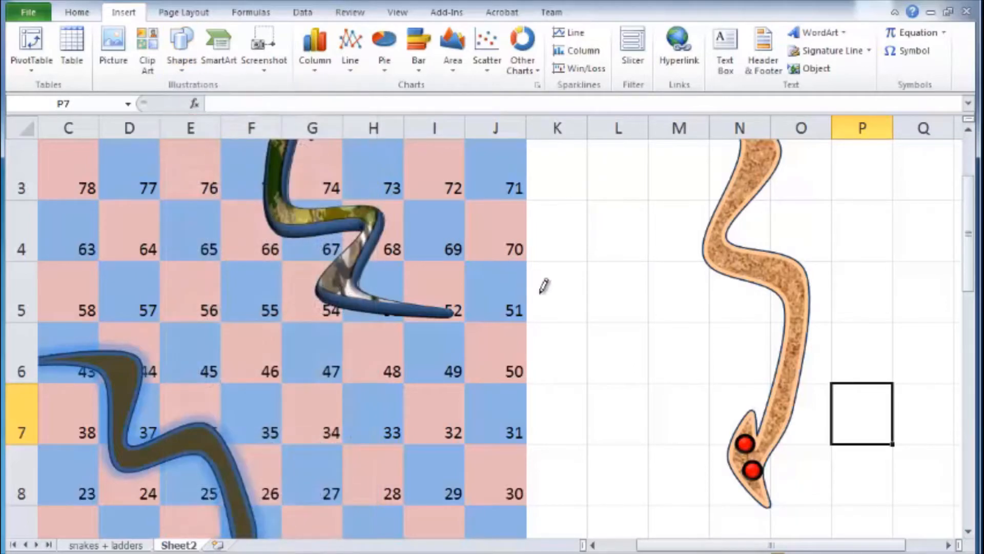
pyautogui.moveTo(604, 307); pyautogui.dragTo(613, 330)
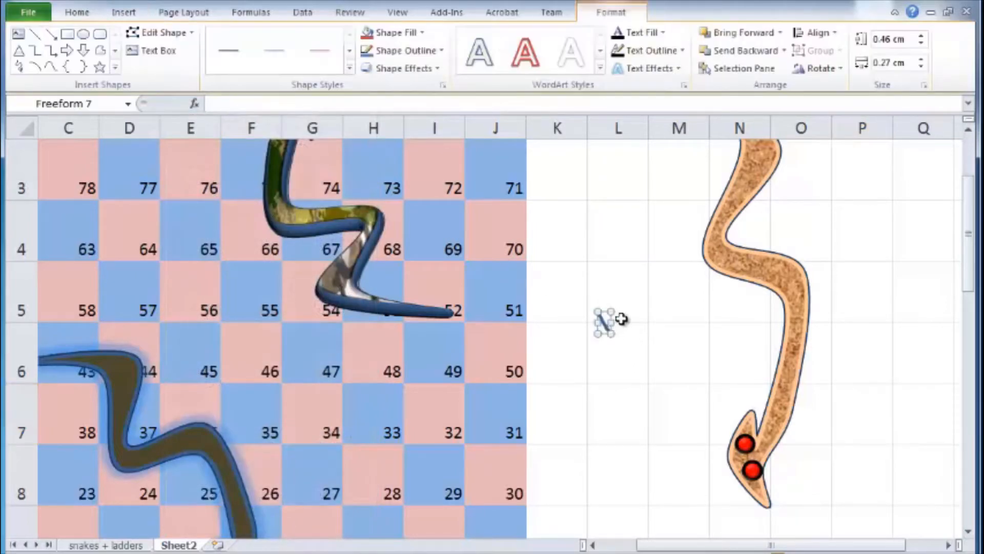
# - Draw a second short diagonal Scribble stroke meeting the first one to form a V at cell L5
pyautogui.click(124, 12)
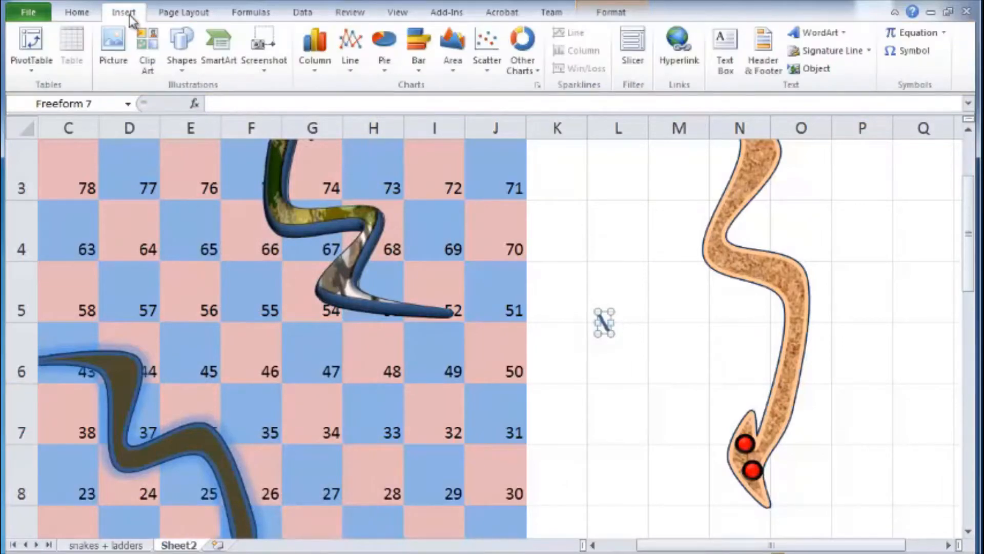
pyautogui.click(179, 60)
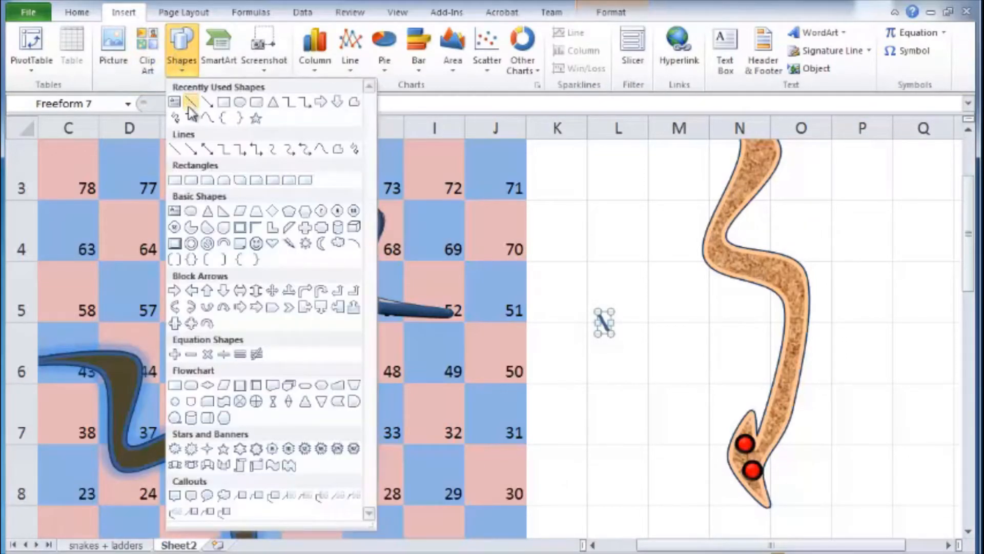
pyautogui.click(175, 119)
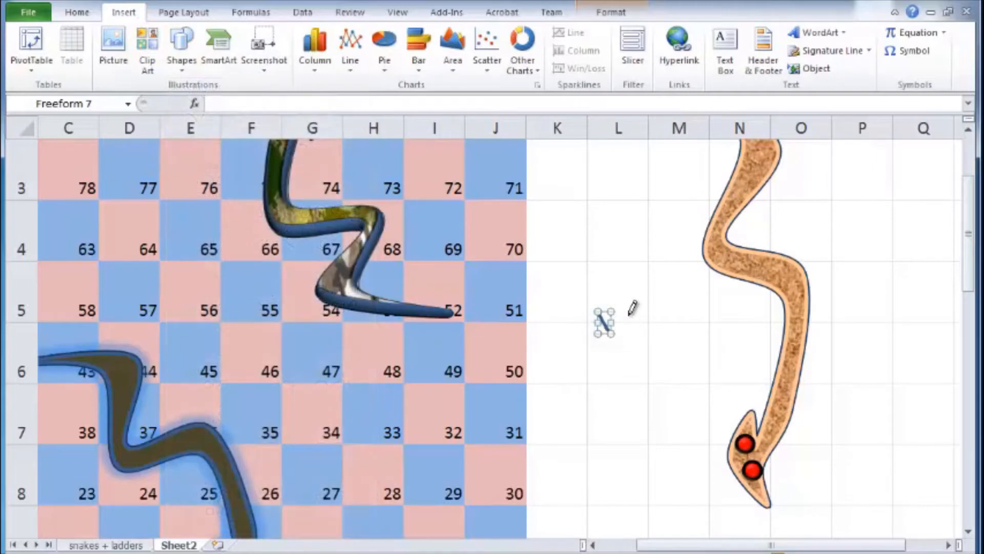
pyautogui.moveTo(622, 313); pyautogui.dragTo(615, 325)
pyautogui.click(606, 277)
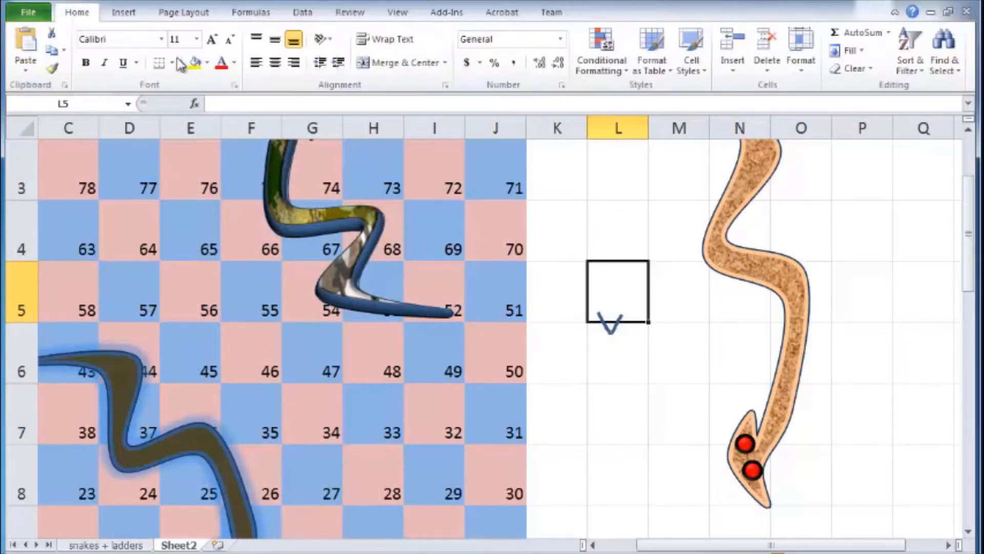
# - Draw a vertical Scribble stroke about 0.65 cm high down from the V's point to complete a Y-shaped tongue
pyautogui.click(124, 12)
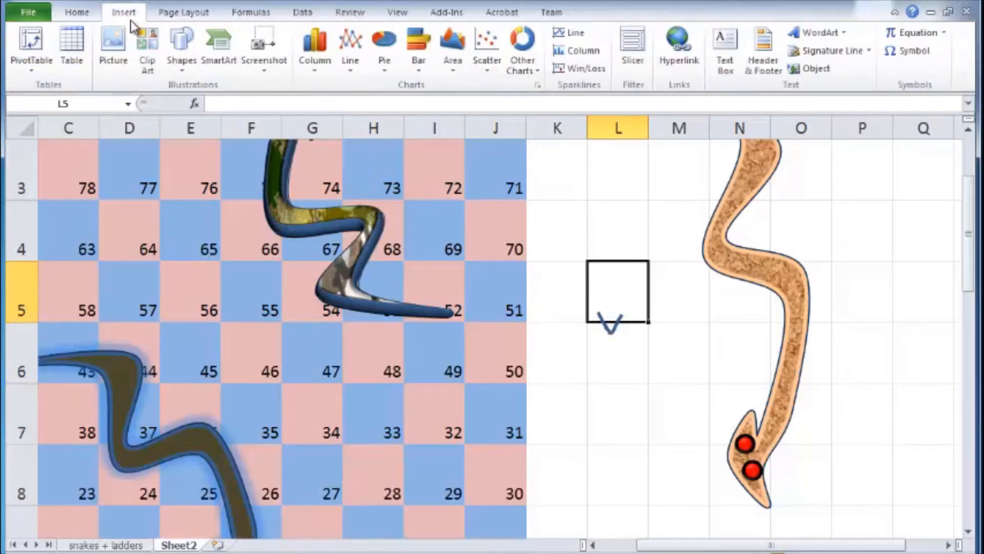
pyautogui.click(174, 63)
pyautogui.click(178, 113)
pyautogui.moveTo(621, 319); pyautogui.dragTo(609, 362)
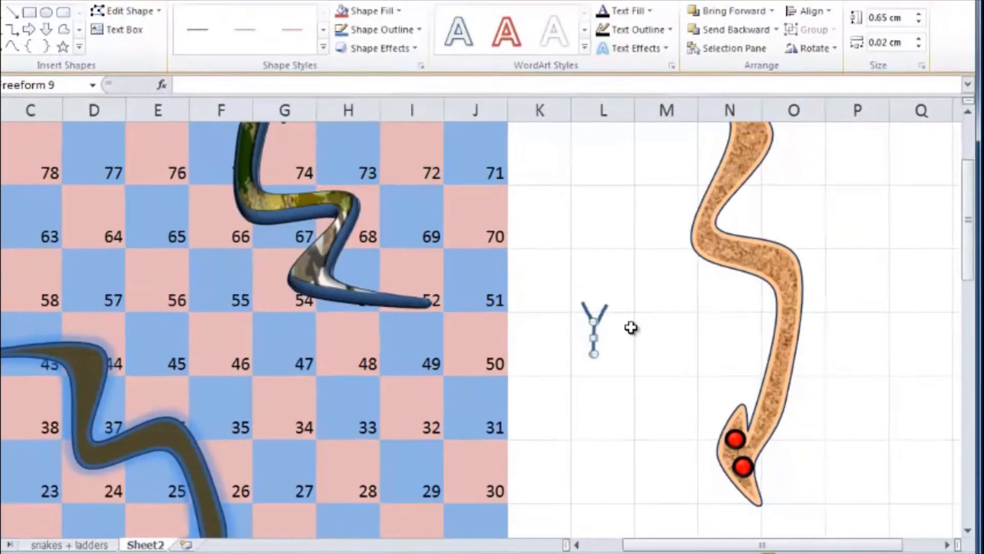
pyautogui.click(630, 327)
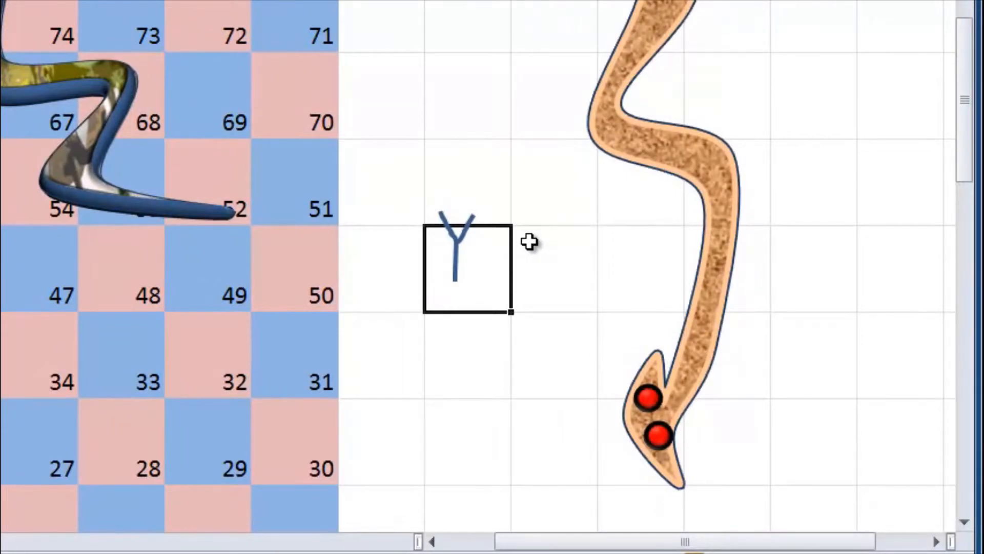
pyautogui.click(455, 255)
pyautogui.keyDown('shift'); pyautogui.click(472, 227); pyautogui.keyUp('shift')
pyautogui.keyDown('shift'); pyautogui.click(445, 219); pyautogui.keyUp('shift')
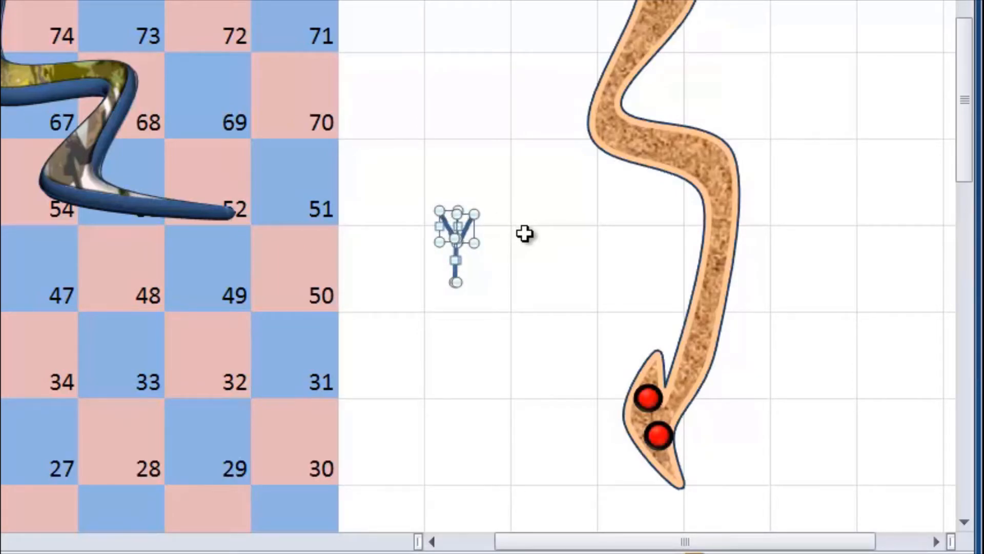
pyautogui.click(524, 234)
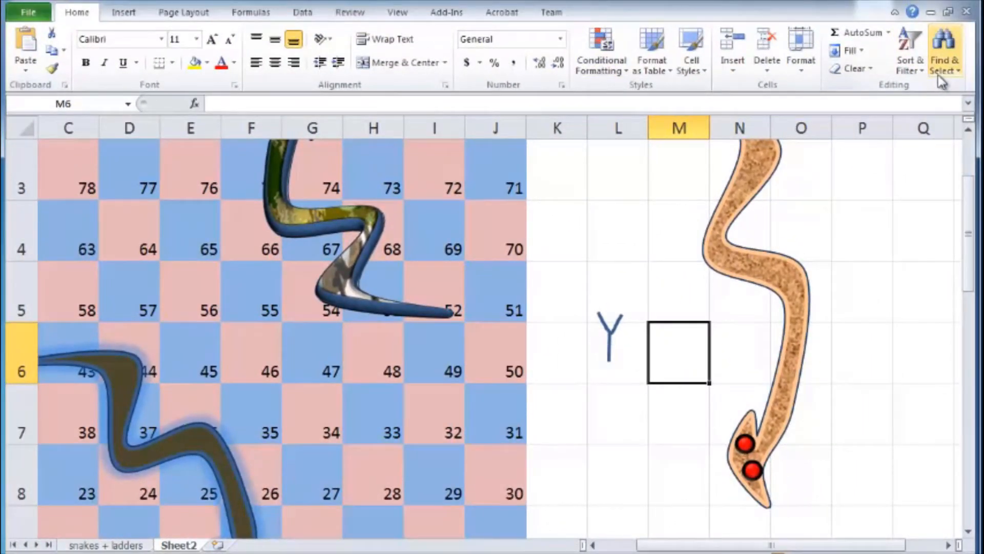
# - Box-select the three tongue strokes using Select Objects, turn that mode off, and group the strokes
pyautogui.click(942, 77)
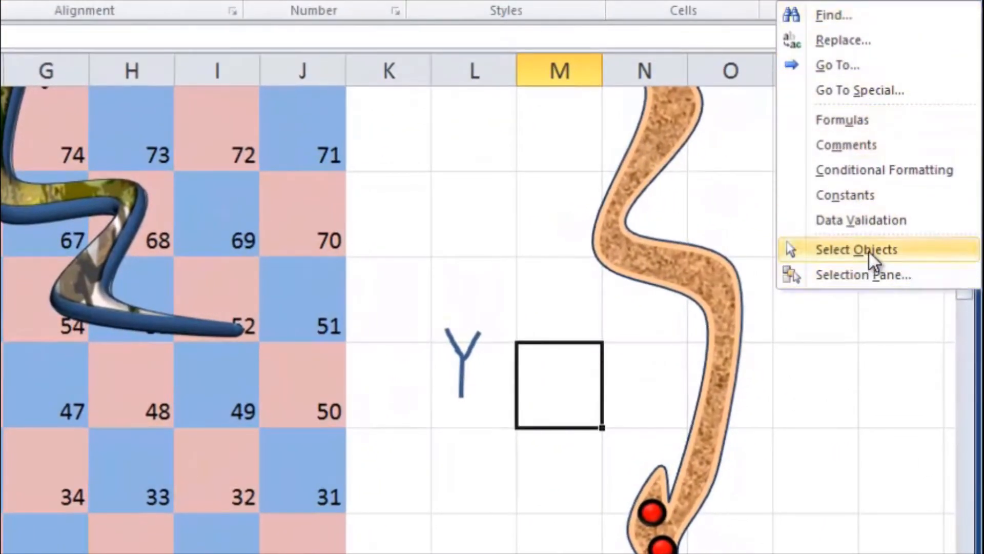
pyautogui.click(869, 250)
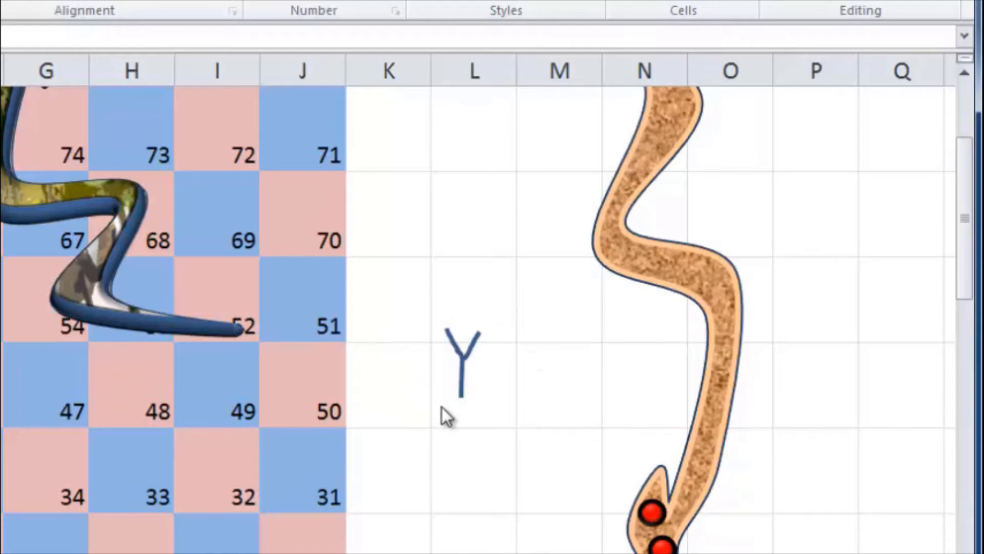
pyautogui.moveTo(424, 294); pyautogui.dragTo(513, 446)
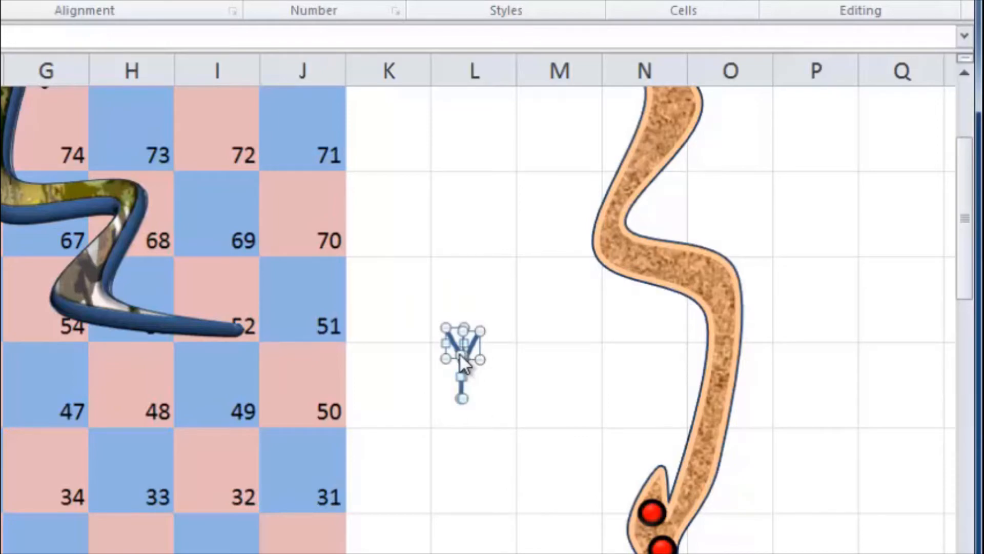
pyautogui.click(930, 8)
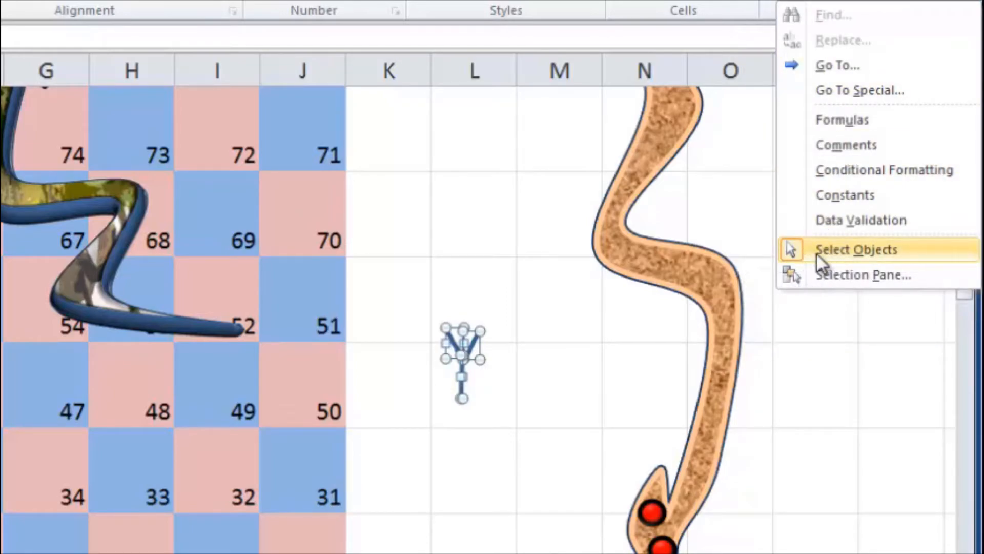
pyautogui.click(809, 253)
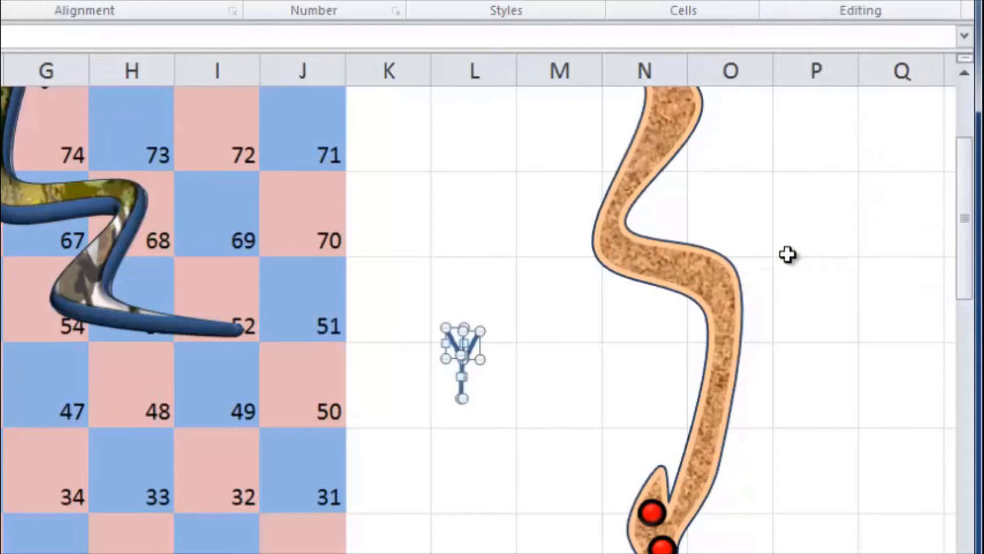
pyautogui.rightClick(460, 347)
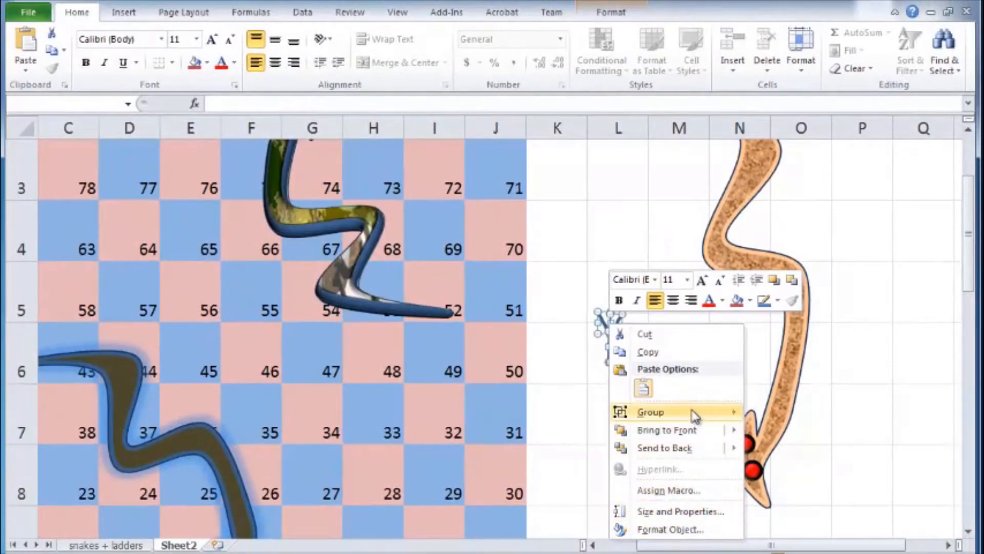
pyautogui.moveTo(694, 413)
pyautogui.click(757, 416)
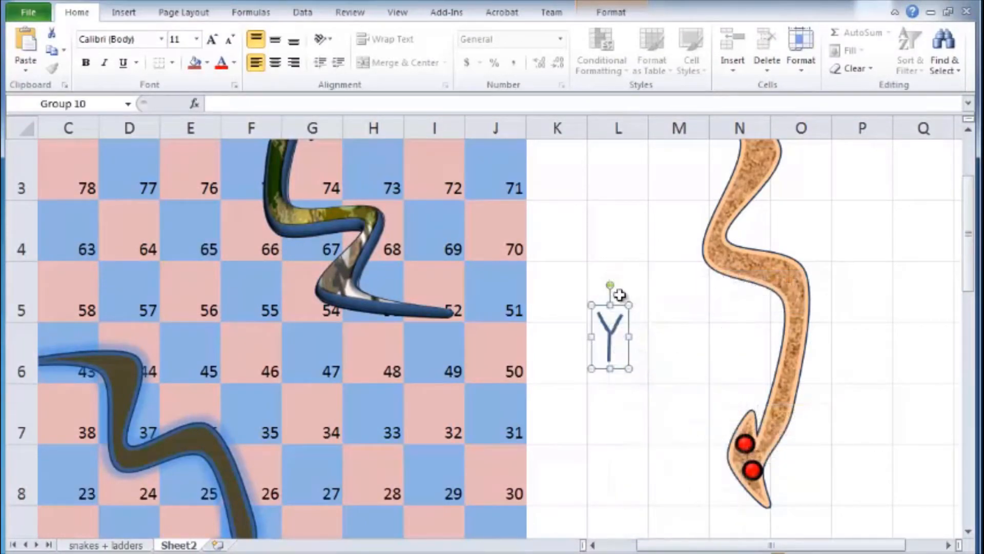
# - Rotate the tongue group to point out from the snake's head beside the eyes, and set its line color to red
pyautogui.moveTo(614, 286); pyautogui.dragTo(716, 477)
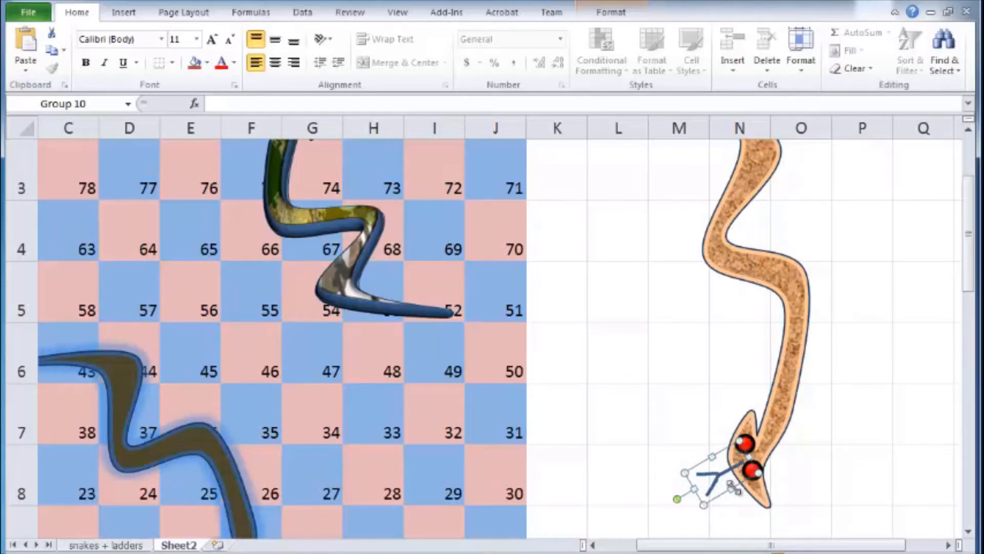
pyautogui.rightClick(714, 479)
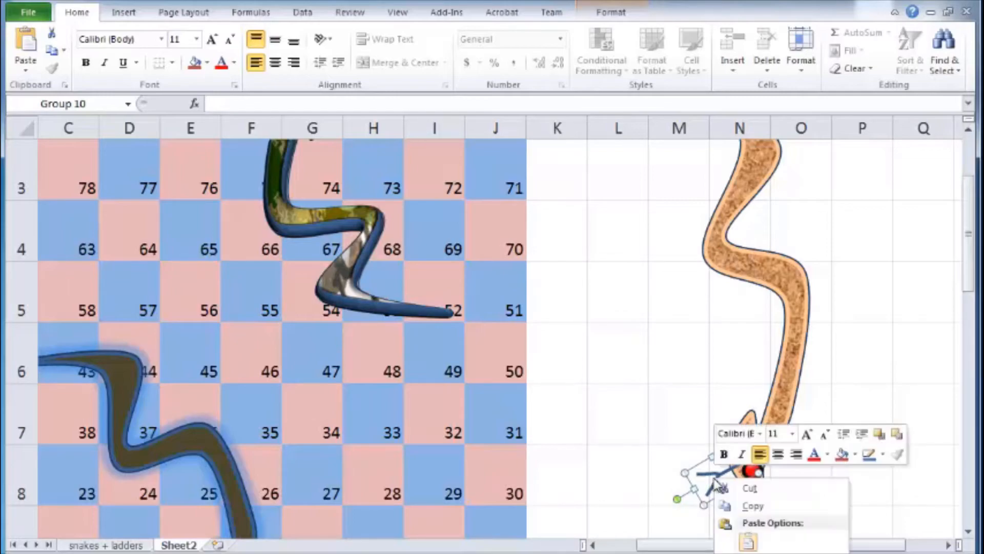
pyautogui.click(758, 552)
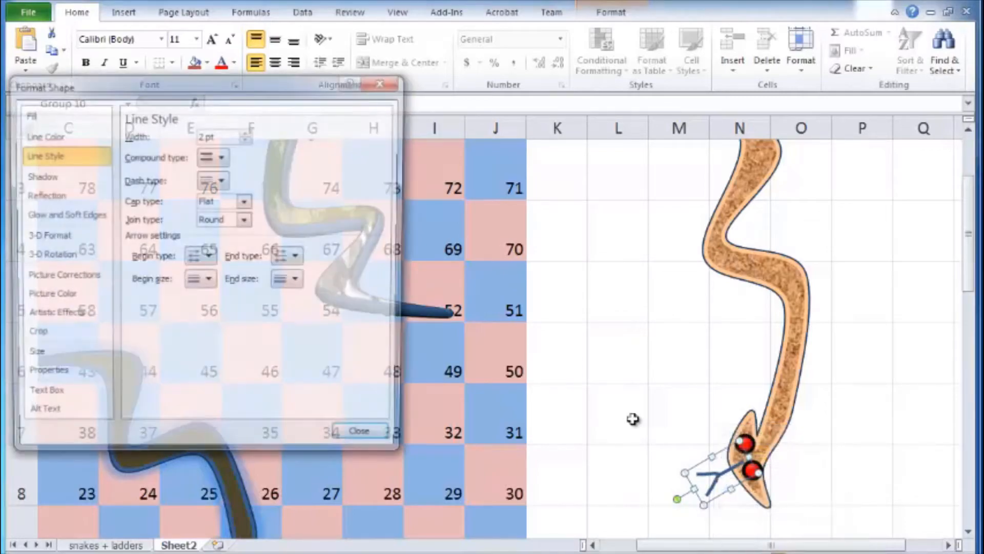
pyautogui.click(82, 138)
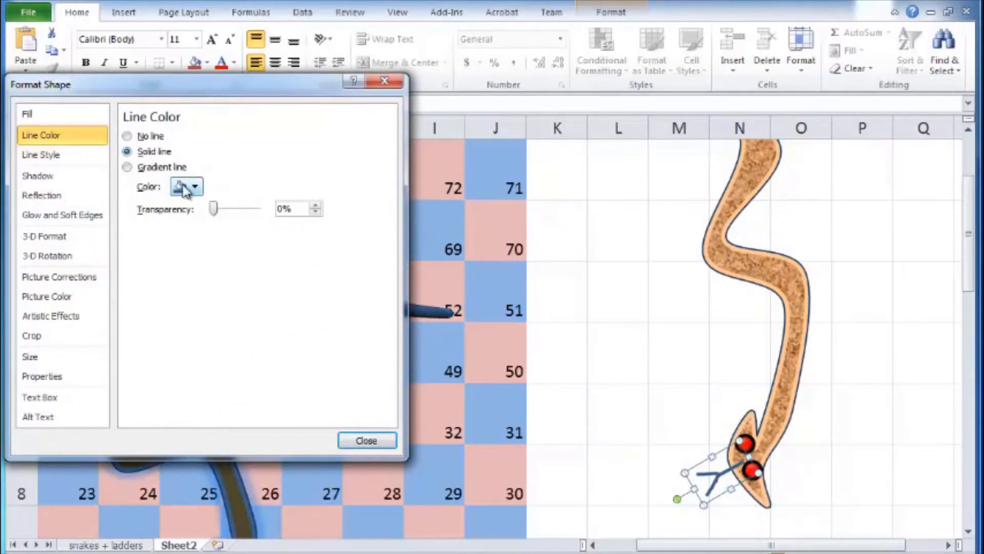
pyautogui.click(194, 187)
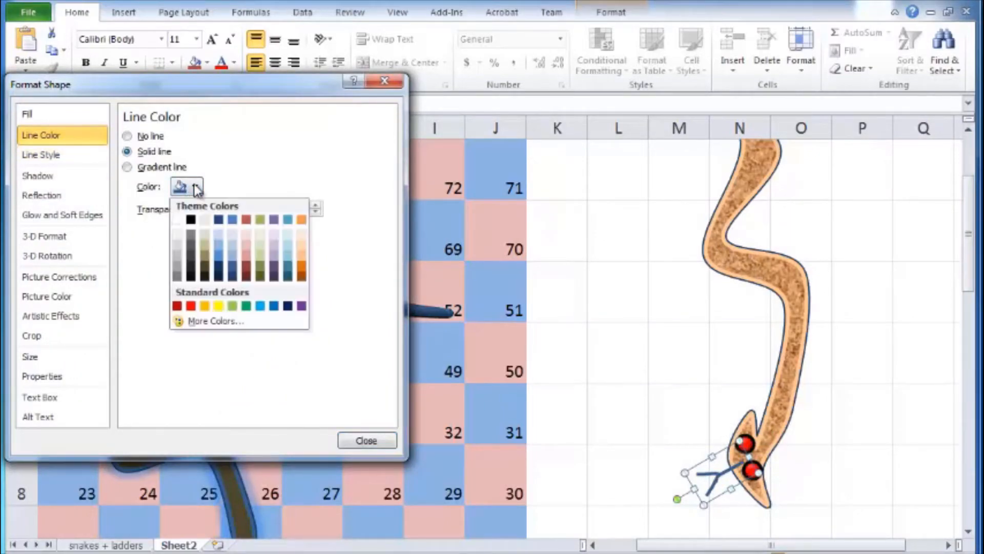
pyautogui.click(192, 306)
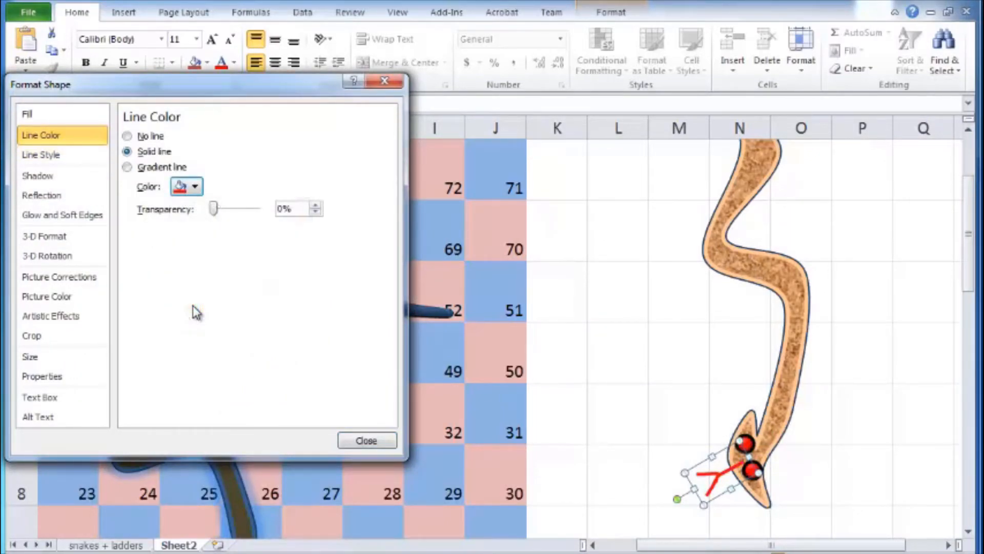
pyautogui.click(373, 441)
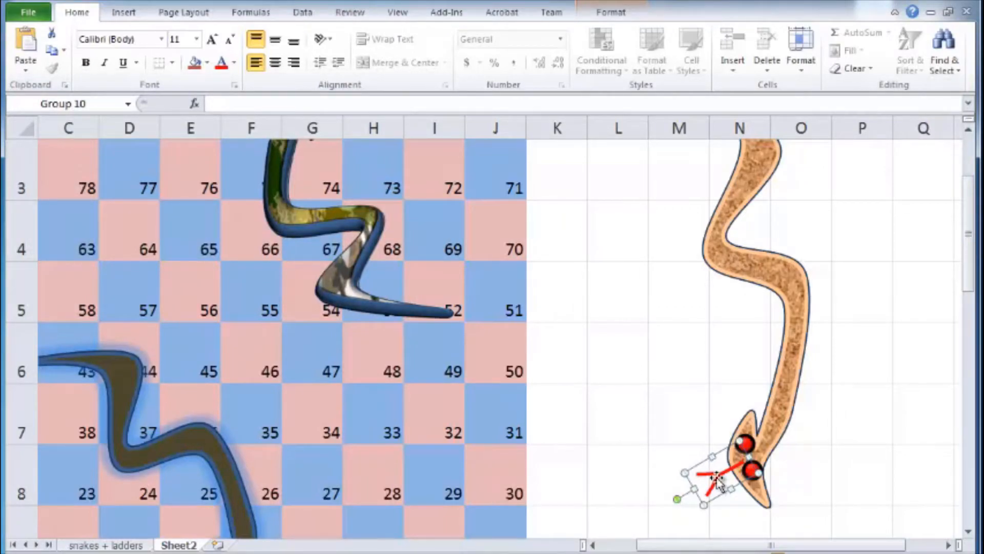
# - Send the red tongue to the back and position it so its stem tucks under the snake's head
pyautogui.rightClick(716, 479)
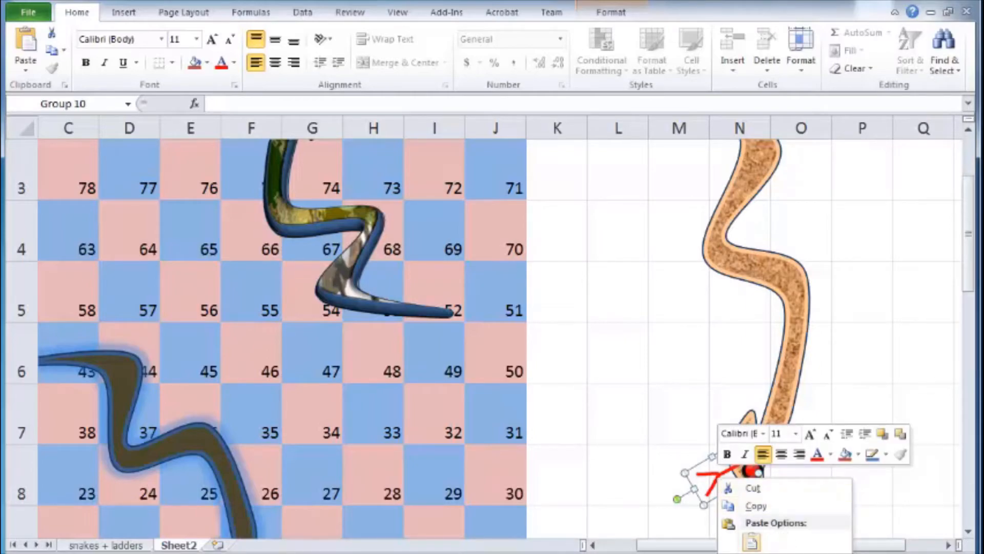
pyautogui.click(716, 480)
pyautogui.moveTo(718, 480); pyautogui.dragTo(699, 328)
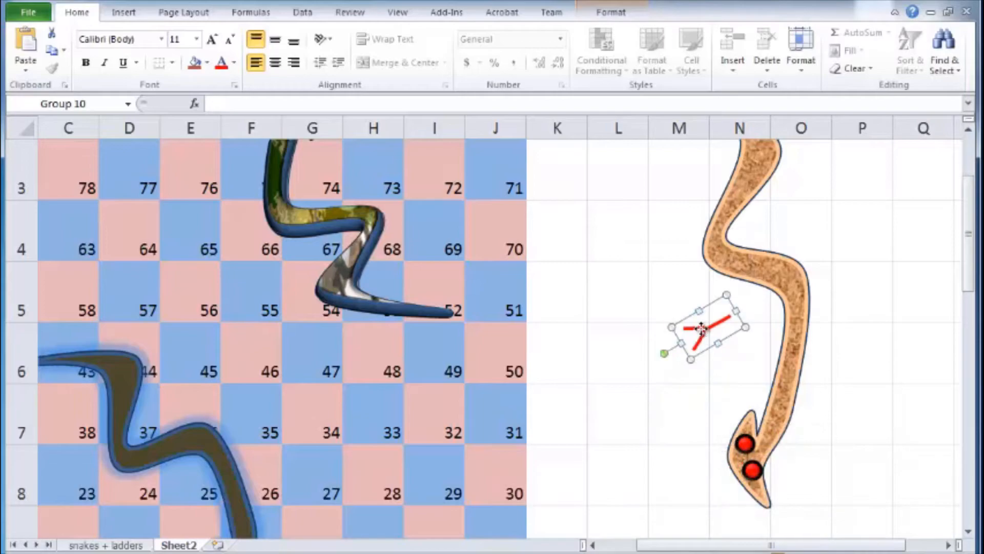
pyautogui.rightClick(702, 333)
pyautogui.moveTo(777, 459)
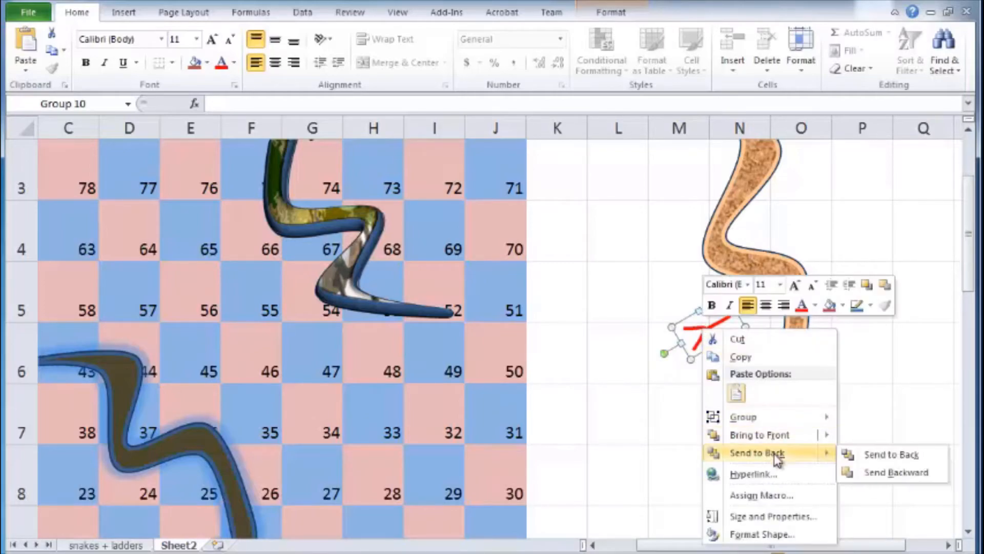
pyautogui.click(887, 454)
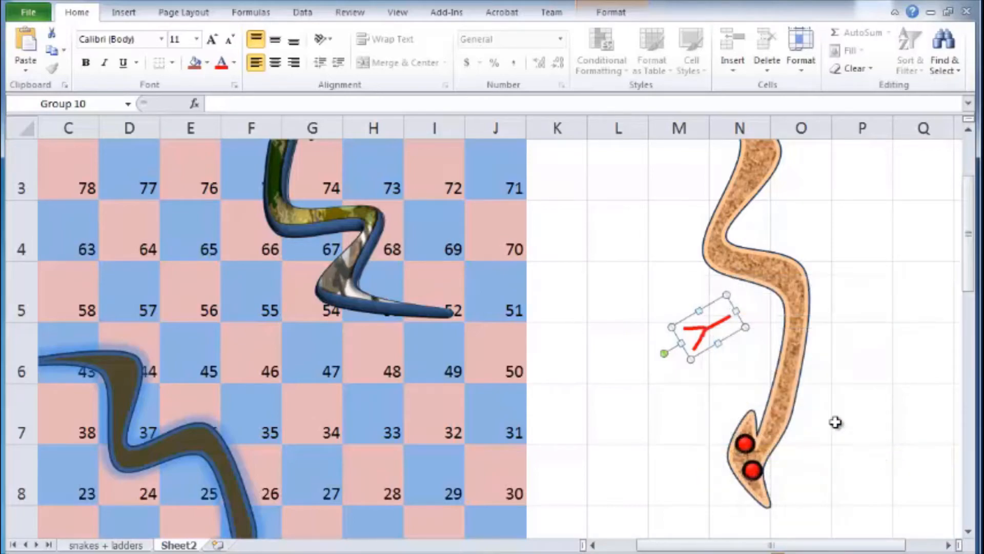
pyautogui.moveTo(713, 348); pyautogui.dragTo(724, 495)
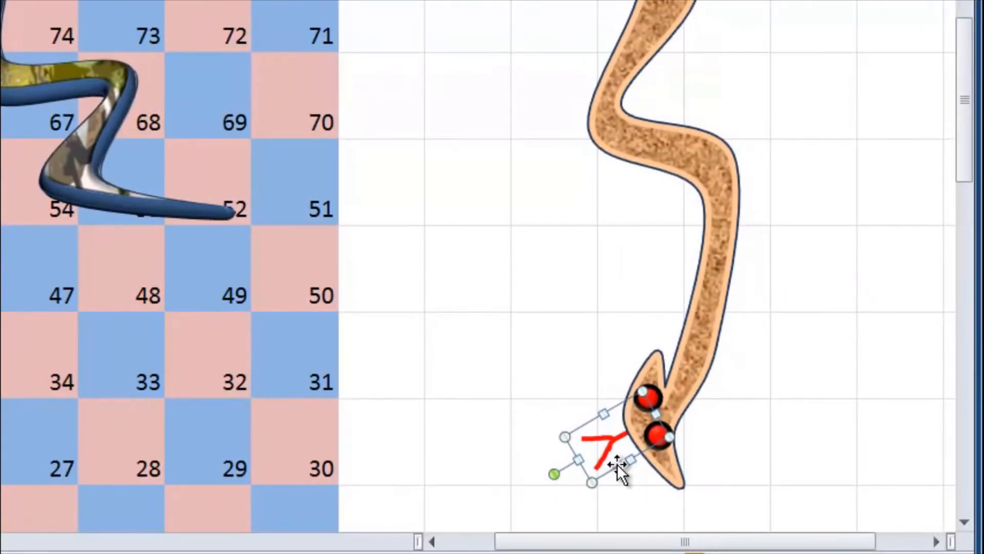
# - Group the red tongue with the snake's textured body
pyautogui.keyDown('shift'); pyautogui.click(688, 365); pyautogui.keyUp('shift')
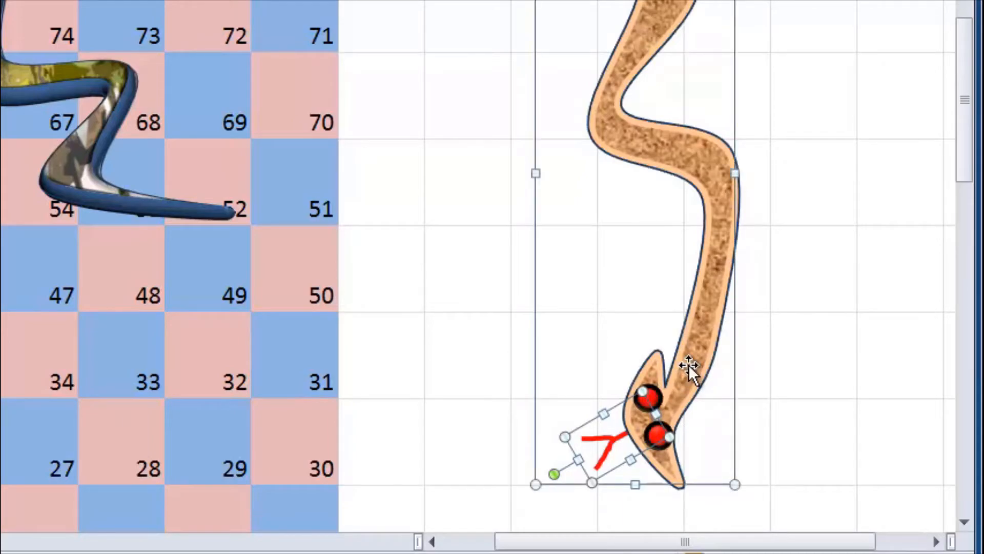
pyautogui.rightClick(687, 364)
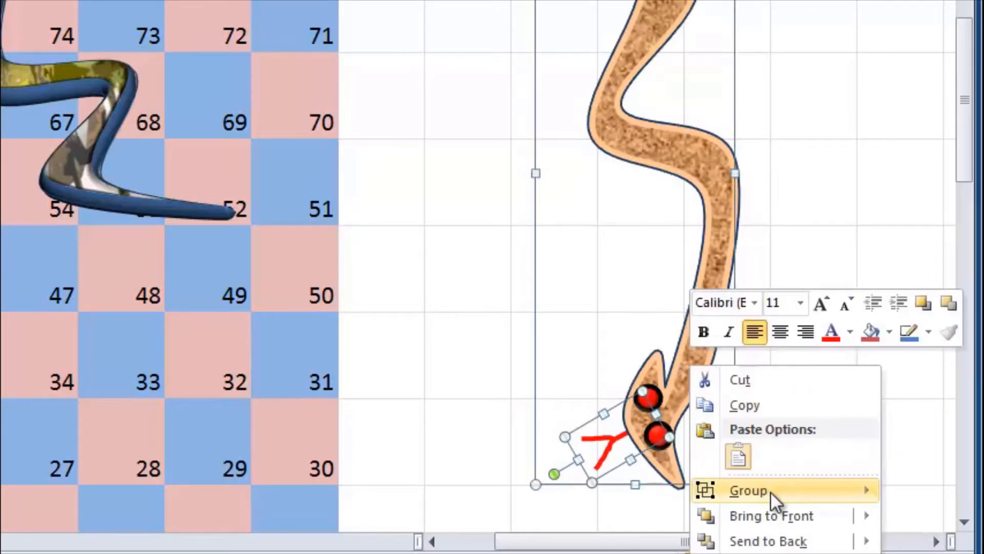
pyautogui.moveTo(720, 490)
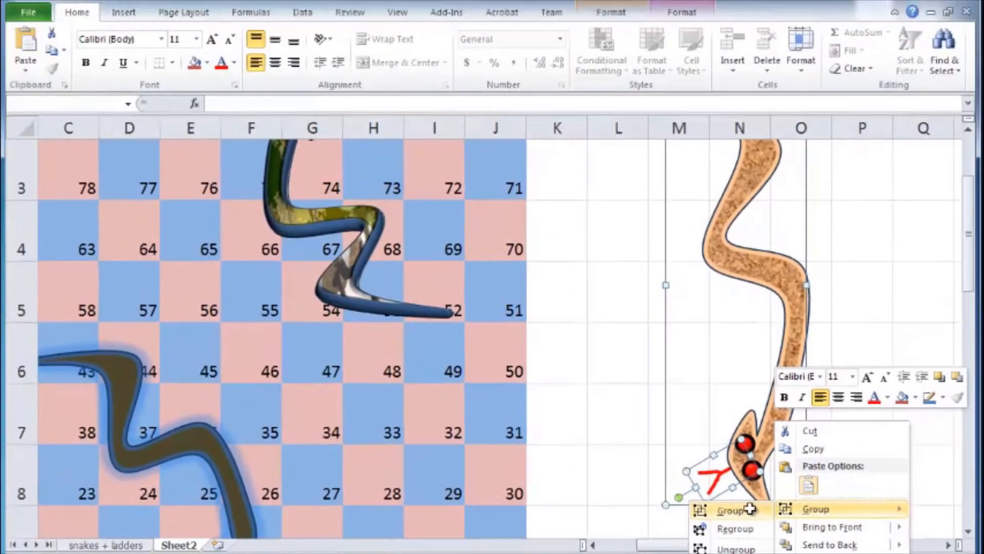
pyautogui.click(635, 493)
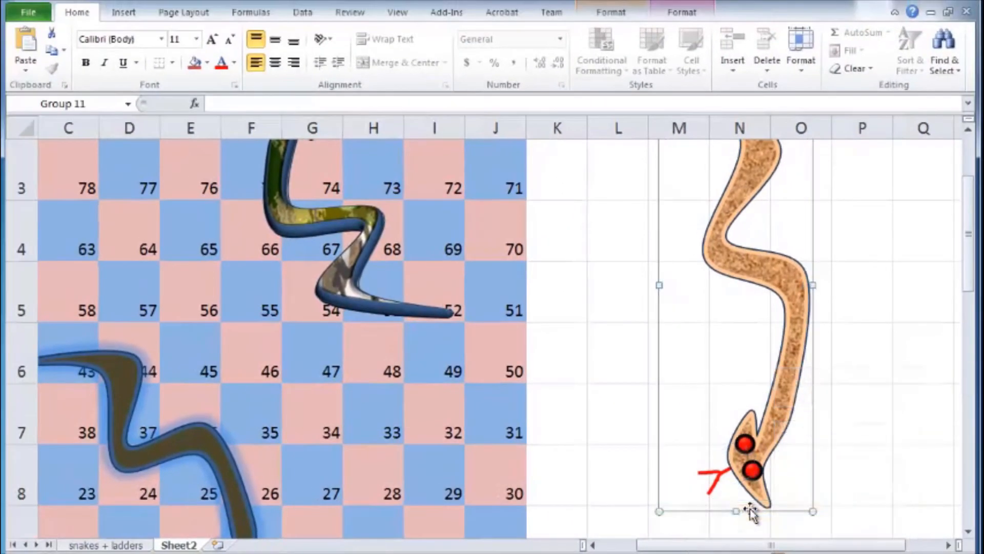
pyautogui.click(622, 401)
# - Shrink the grouped snake and move it up beside the board, spanning rows 2 to 6 in columns M and N
pyautogui.click(770, 416)
pyautogui.scroll(1, 792, 353)
pyautogui.moveTo(813, 181); pyautogui.dragTo(757, 353)
pyautogui.scroll(-2, 844, 466)
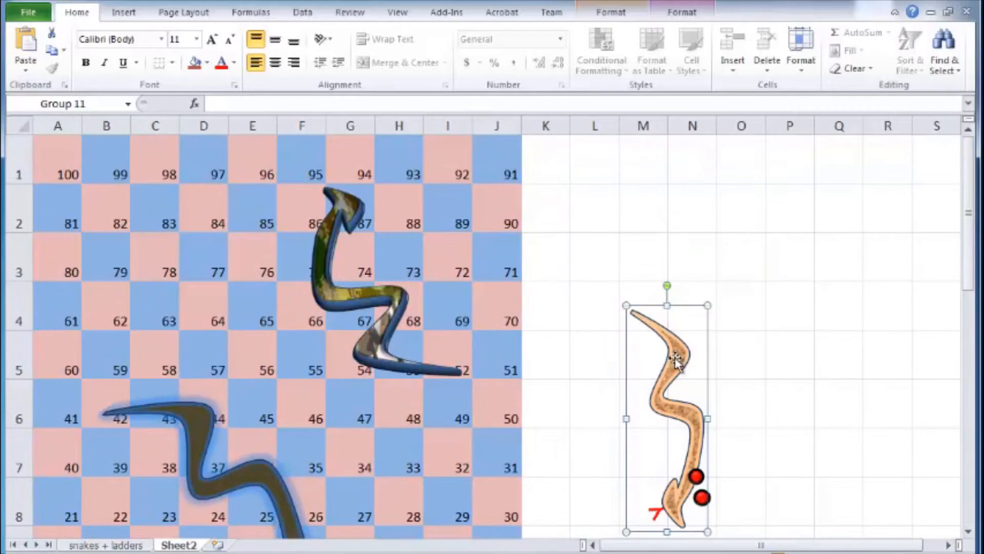
pyautogui.moveTo(674, 348); pyautogui.dragTo(660, 254)
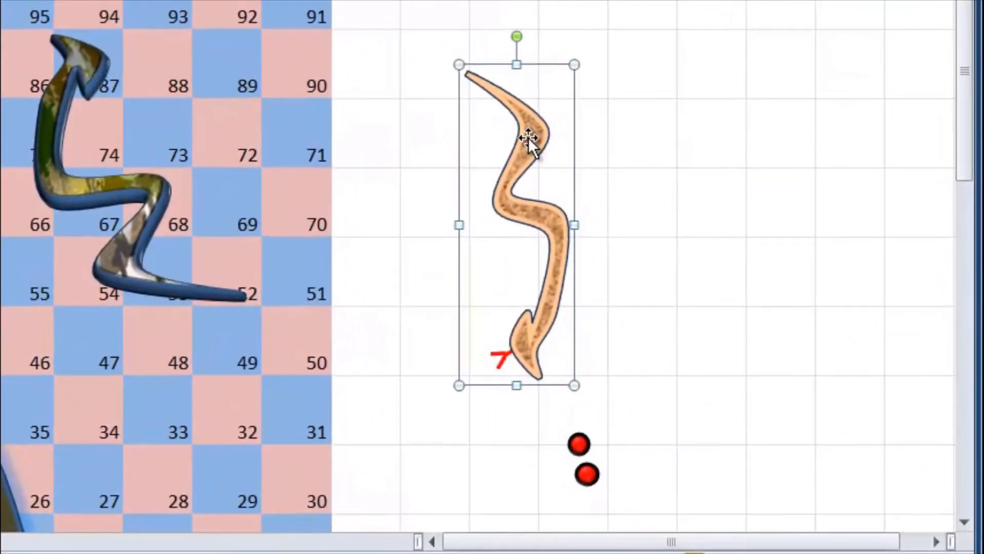
# - Move the two red eyes onto the head of the shrunken snake
pyautogui.moveTo(579, 443); pyautogui.dragTo(522, 327)
pyautogui.moveTo(586, 473); pyautogui.dragTo(527, 354)
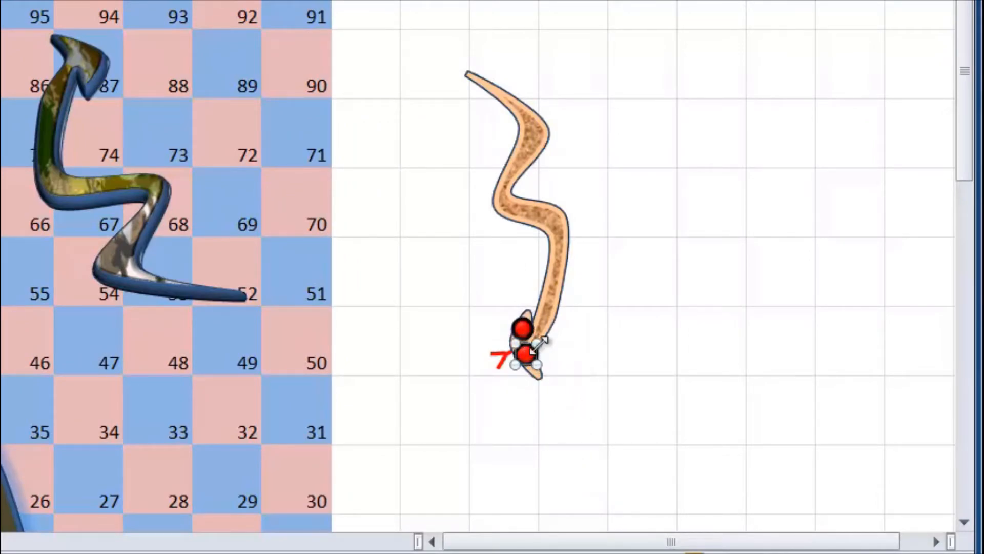
# - Group the two red eyes with the textured snake's body
pyautogui.keyDown('shift'); pyautogui.click(519, 324); pyautogui.keyUp('shift')
pyautogui.keyDown('shift'); pyautogui.click(551, 294); pyautogui.keyUp('shift')
pyautogui.rightClick(553, 293)
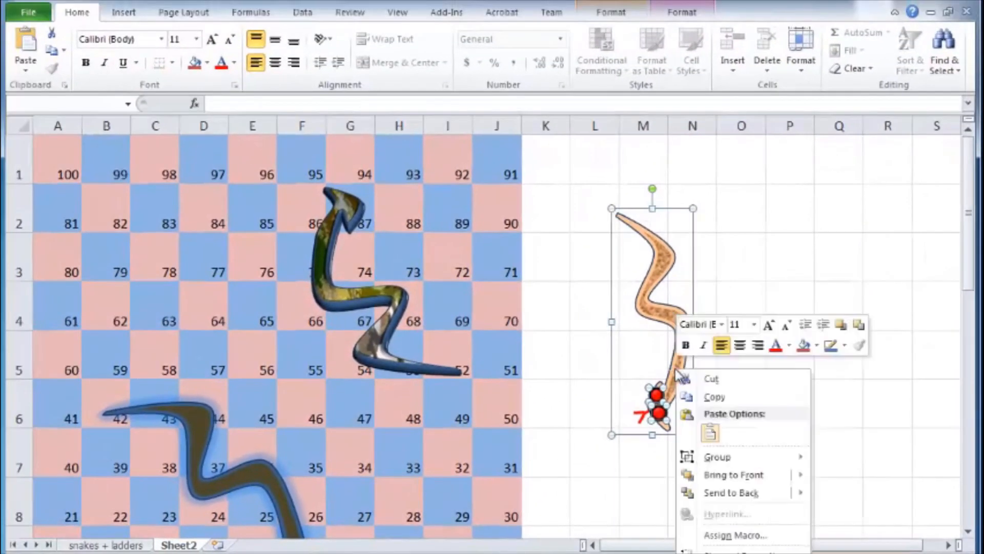
pyautogui.moveTo(766, 458)
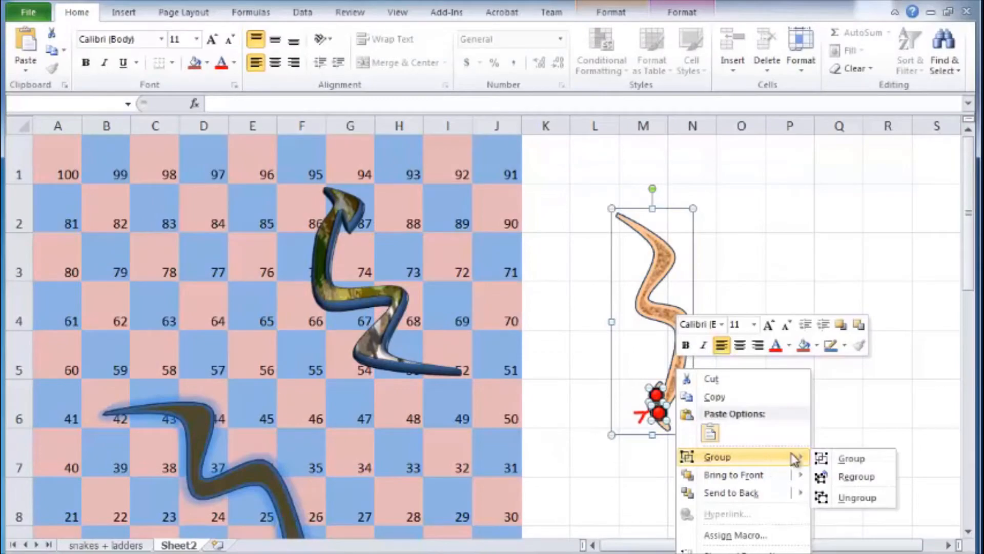
pyautogui.click(843, 458)
pyautogui.click(836, 408)
# - Rotate the grouped snake counterclockwise and place it on the board with its tail at square 81 and its head at square 64
pyautogui.click(661, 400)
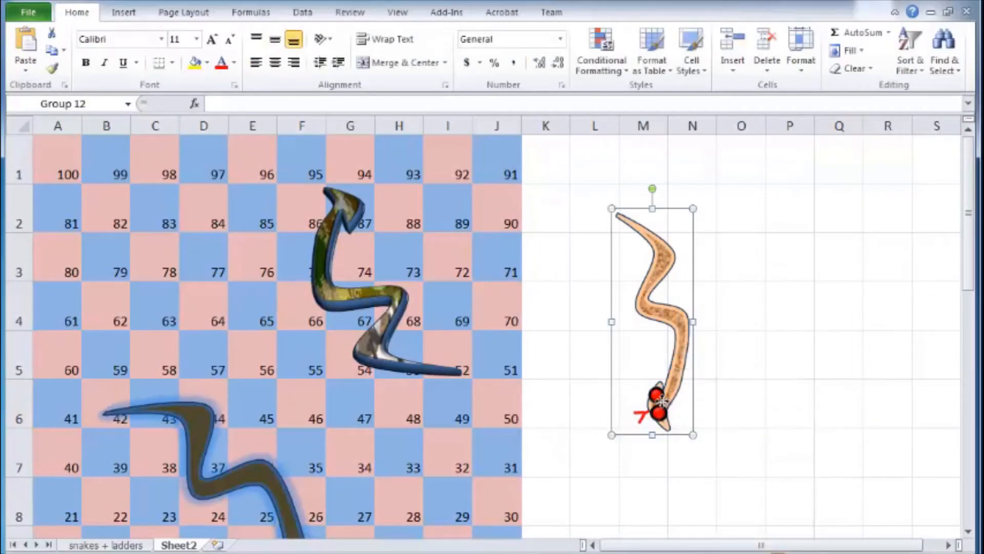
pyautogui.moveTo(651, 189); pyautogui.dragTo(570, 258)
pyautogui.moveTo(658, 303); pyautogui.dragTo(148, 223)
pyautogui.click(724, 272)
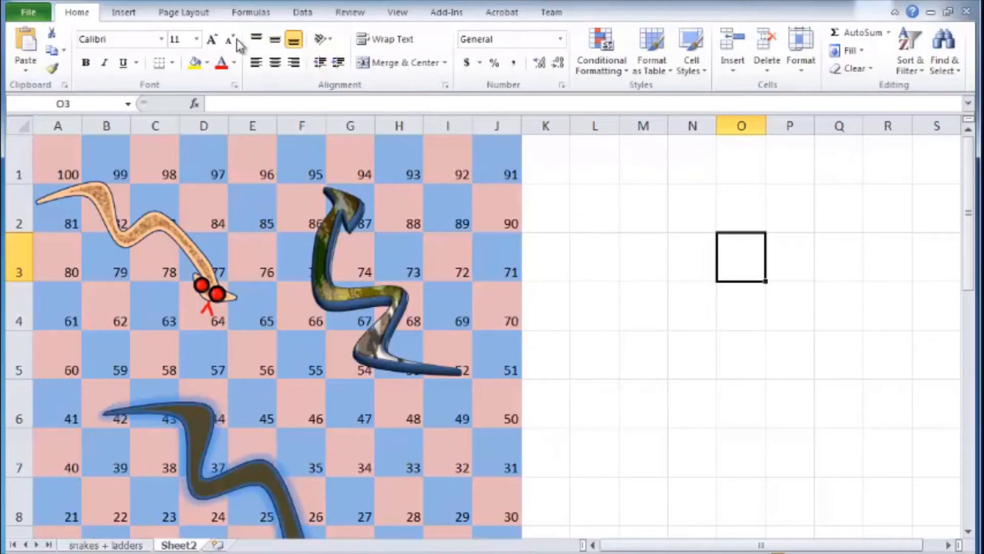
# - Draw a straight vertical line along the border between columns L and M, from row 2 through row 6
pyautogui.click(123, 13)
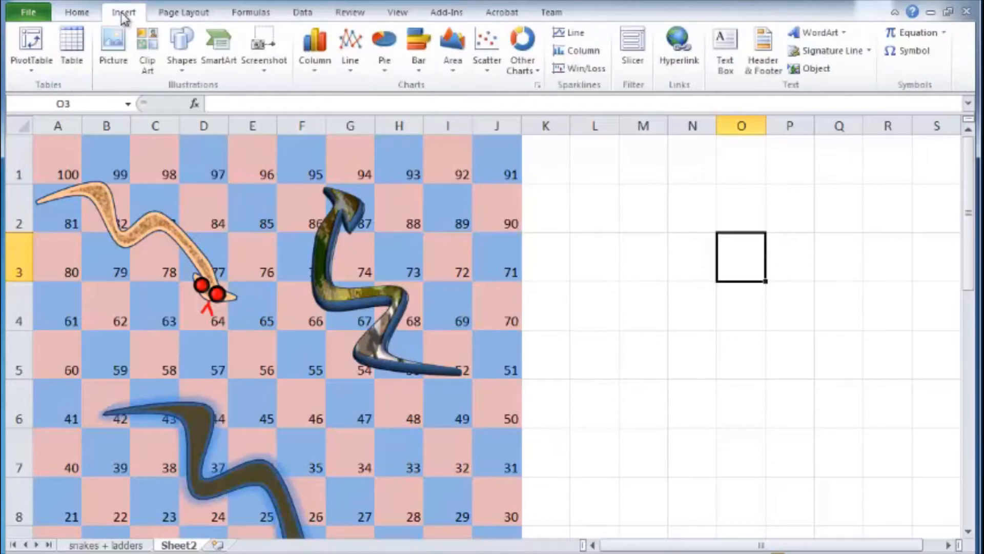
pyautogui.click(175, 48)
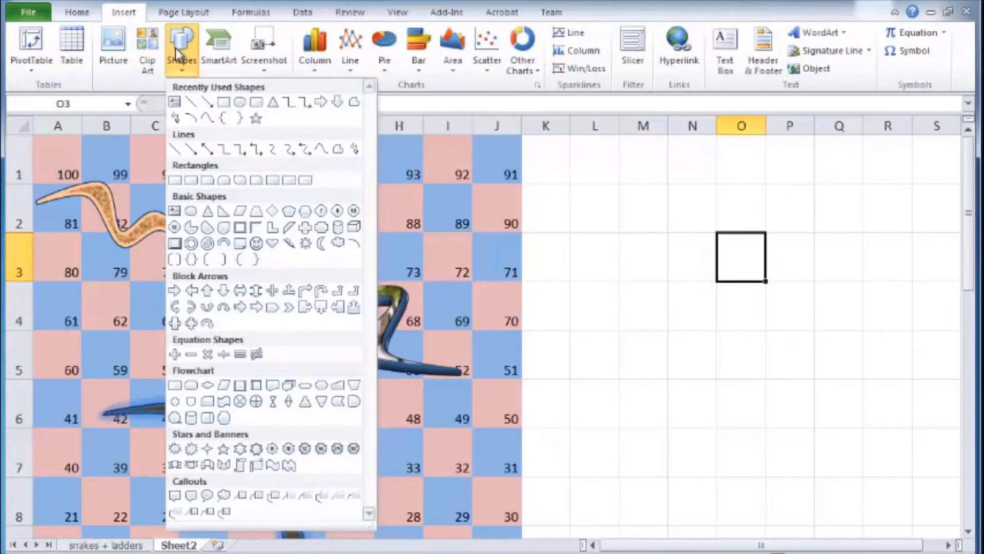
pyautogui.click(192, 107)
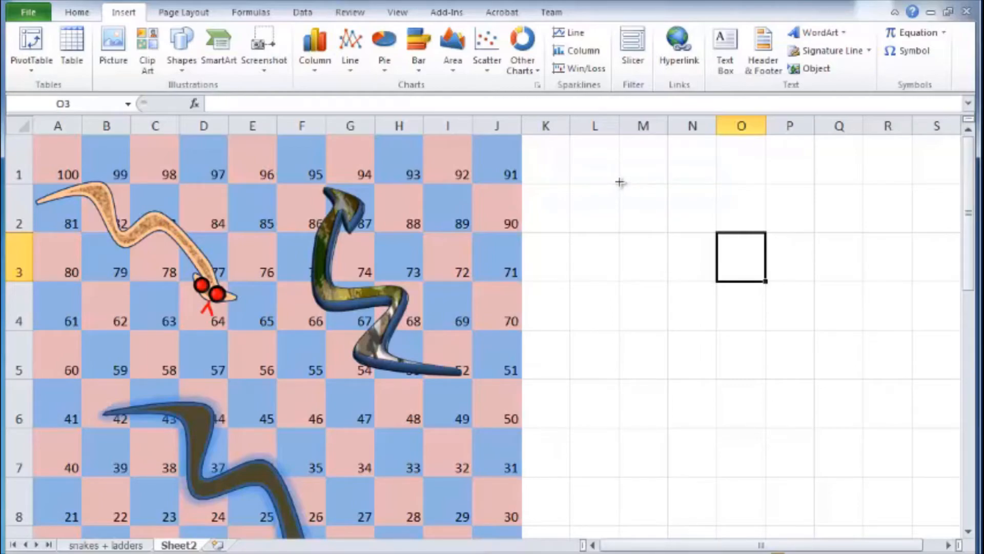
pyautogui.moveTo(618, 182); pyautogui.dragTo(624, 413)
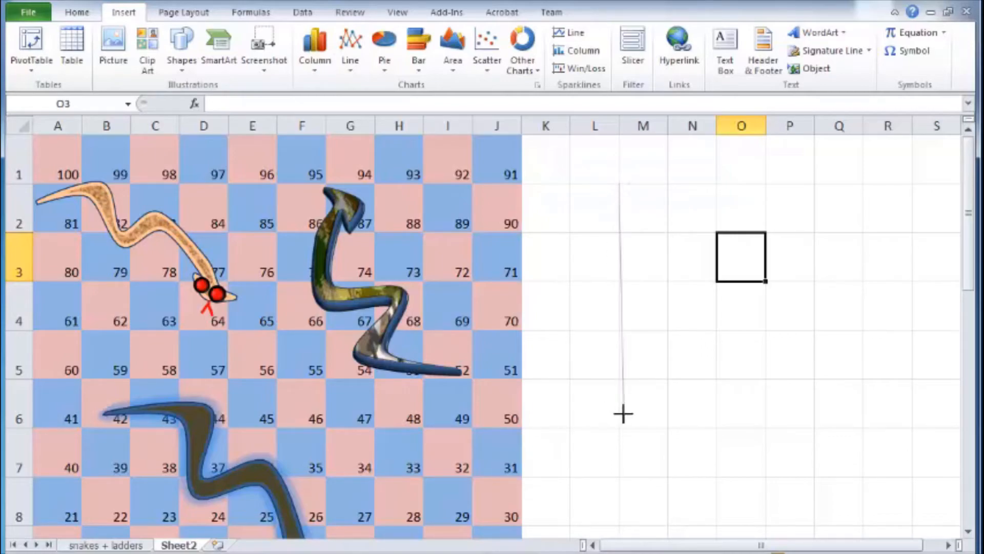
pyautogui.moveTo(624, 413); pyautogui.dragTo(620, 427)
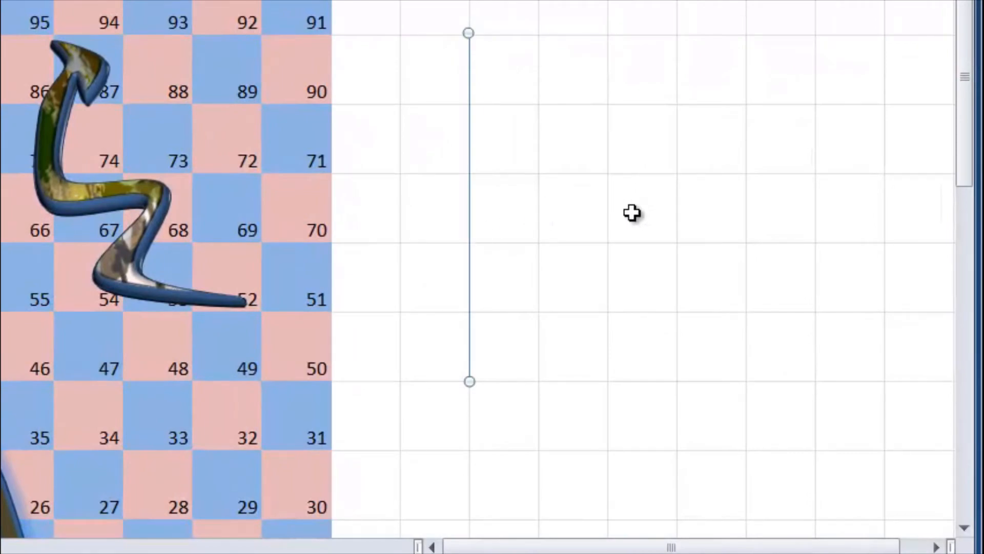
# - Duplicate the vertical line and align the copy along the border between columns M and N as the second ladder rail
pyautogui.click(601, 221)
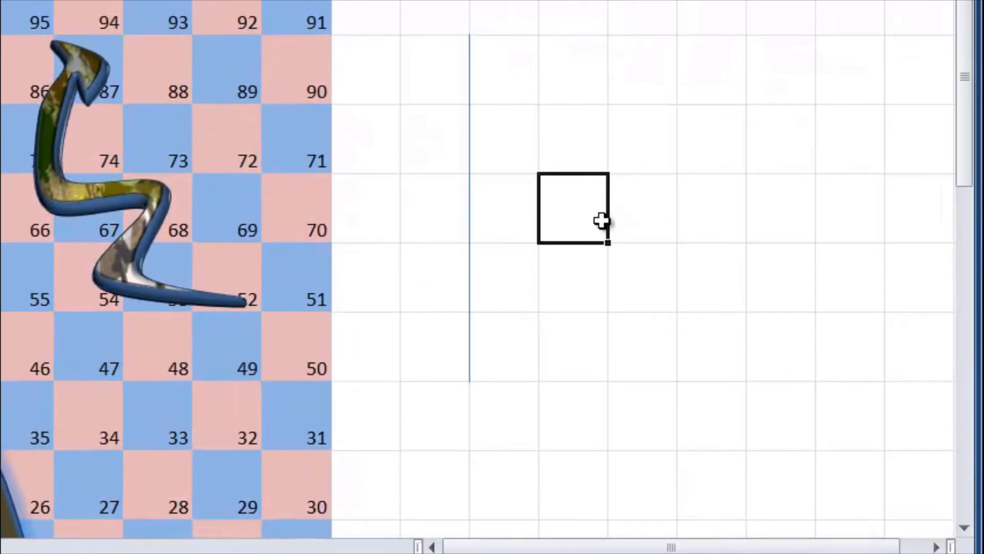
pyautogui.hotkey('ctrl', 'v')
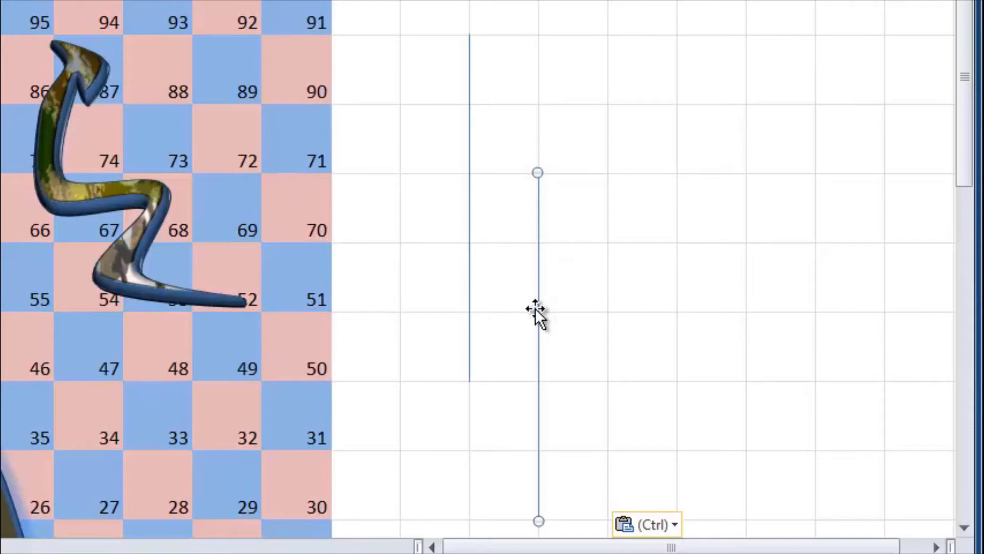
pyautogui.moveTo(536, 309); pyautogui.dragTo(537, 171)
pyautogui.click(626, 147)
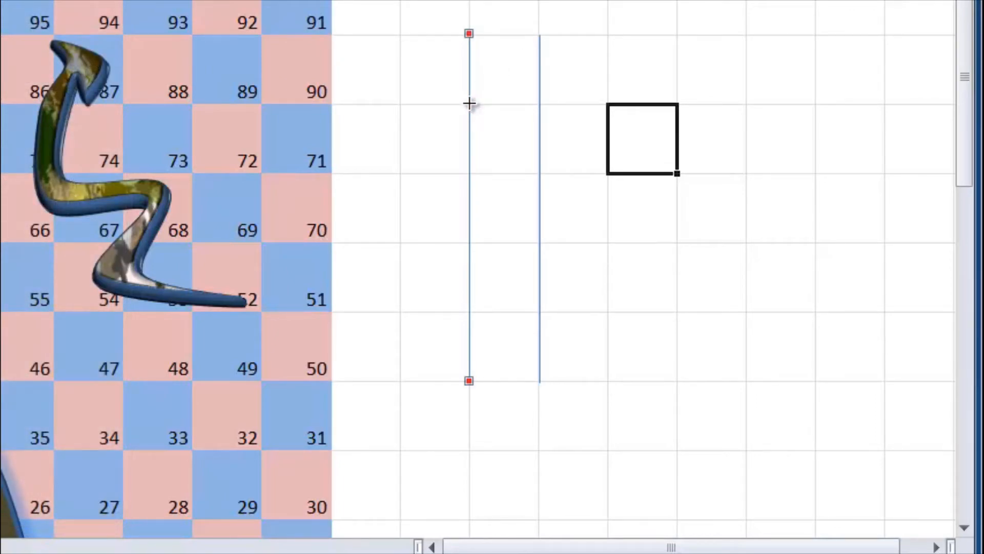
# - Draw a horizontal rung between the two rails at the border of rows 2 and 3, and paste three copies of it
pyautogui.moveTo(469, 102); pyautogui.dragTo(540, 102)
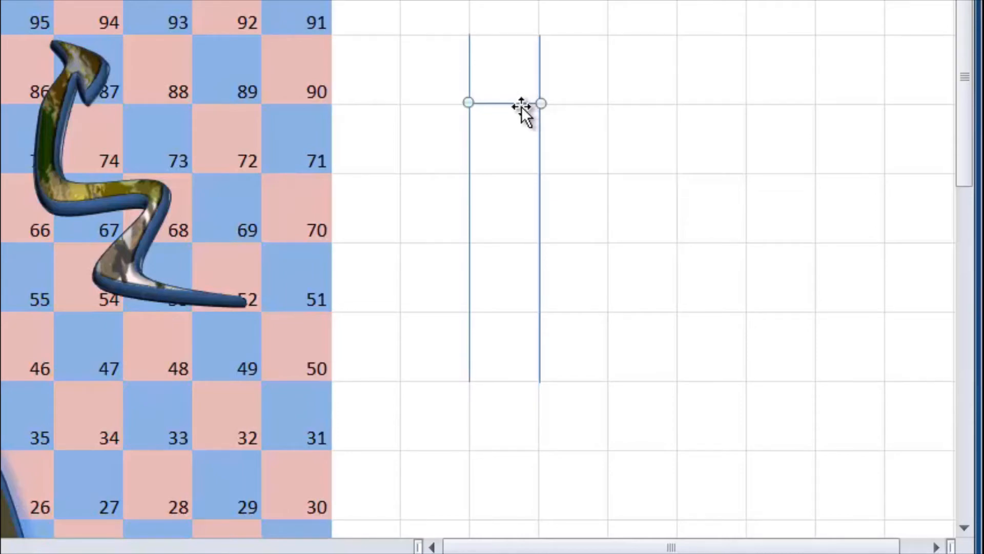
pyautogui.click(684, 152)
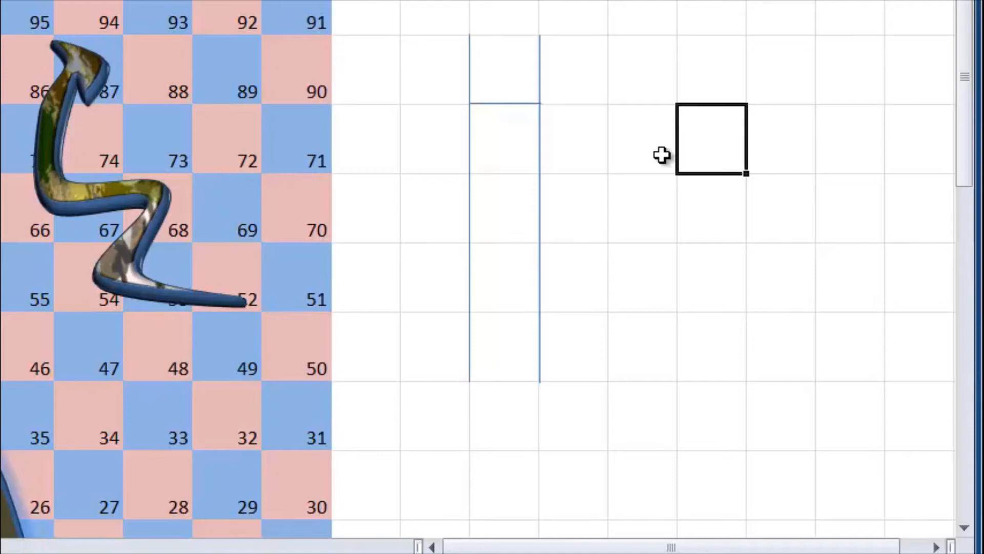
pyautogui.hotkey('ctrl', 'v')
pyautogui.hotkey('ctrl', 'v')
pyautogui.hotkey('ctrl', 'v')
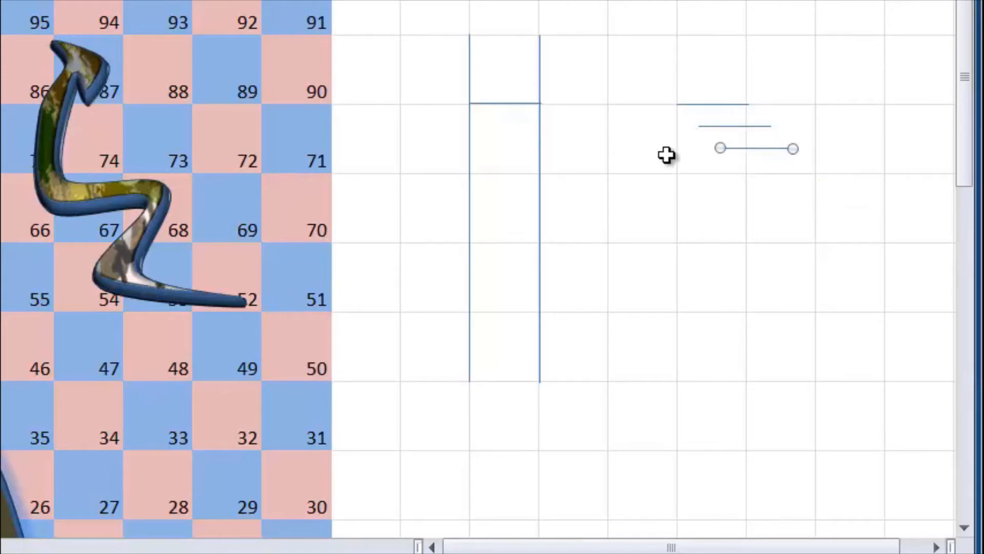
# - Place two rung copies between the rails, one on the row 3/4 border and one on the row 4/5 border
pyautogui.moveTo(746, 149); pyautogui.dragTo(513, 177)
pyautogui.moveTo(726, 128); pyautogui.dragTo(500, 259)
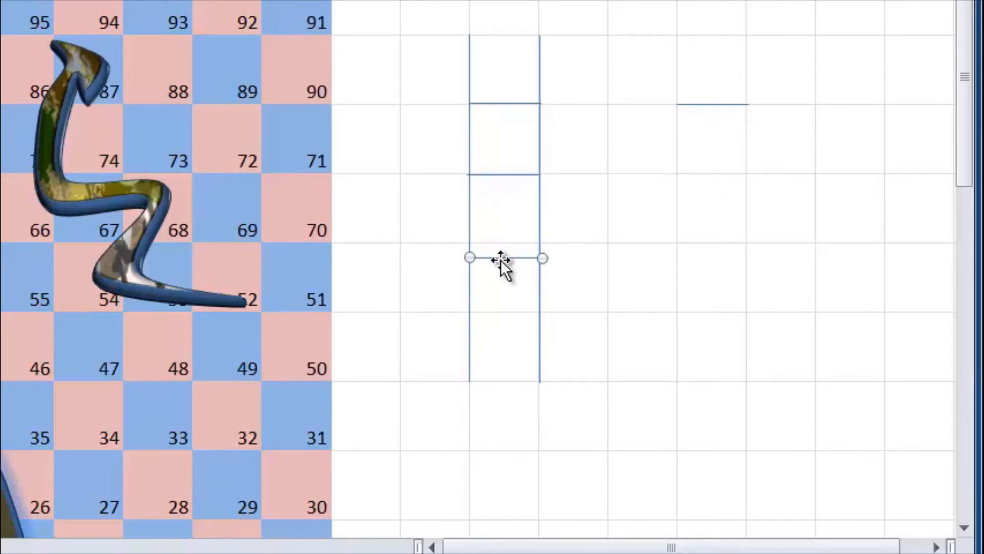
pyautogui.press('Up')
pyautogui.press('Up')
pyautogui.press('Up')
pyautogui.press('Up')
pyautogui.press('Up')
pyautogui.press('Up')
pyautogui.press('Up')
pyautogui.press('Up')
pyautogui.press('Up')
pyautogui.press('Up')
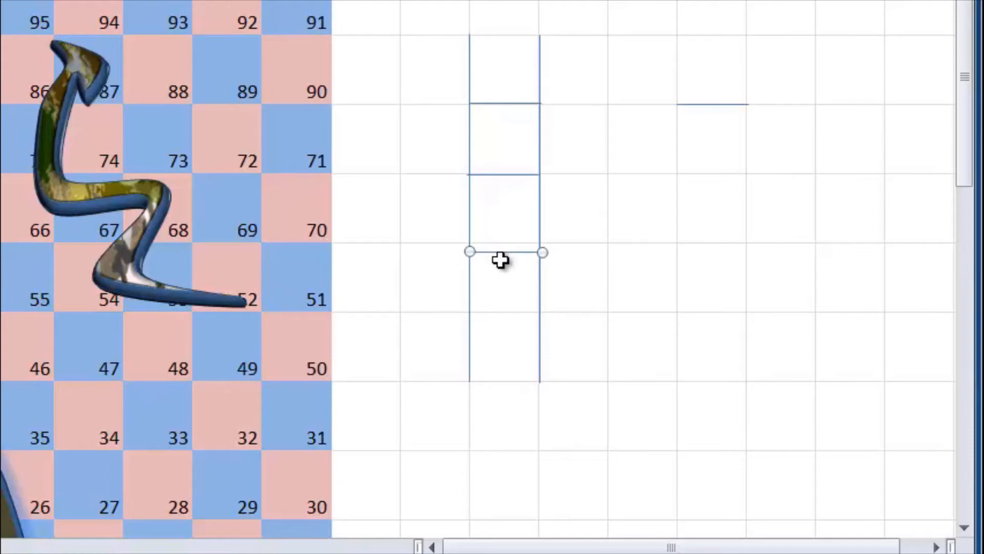
pyautogui.press('Up')
pyautogui.press('Up')
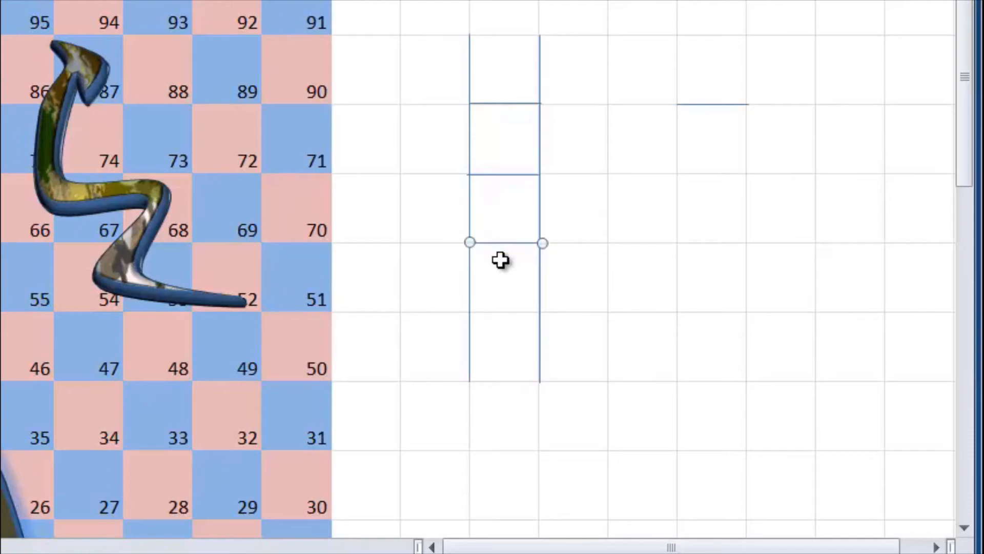
# - Place the last rung copy on the row 5/6 border and nudge it sideways to line up with both rails
pyautogui.moveTo(720, 105); pyautogui.dragTo(512, 312)
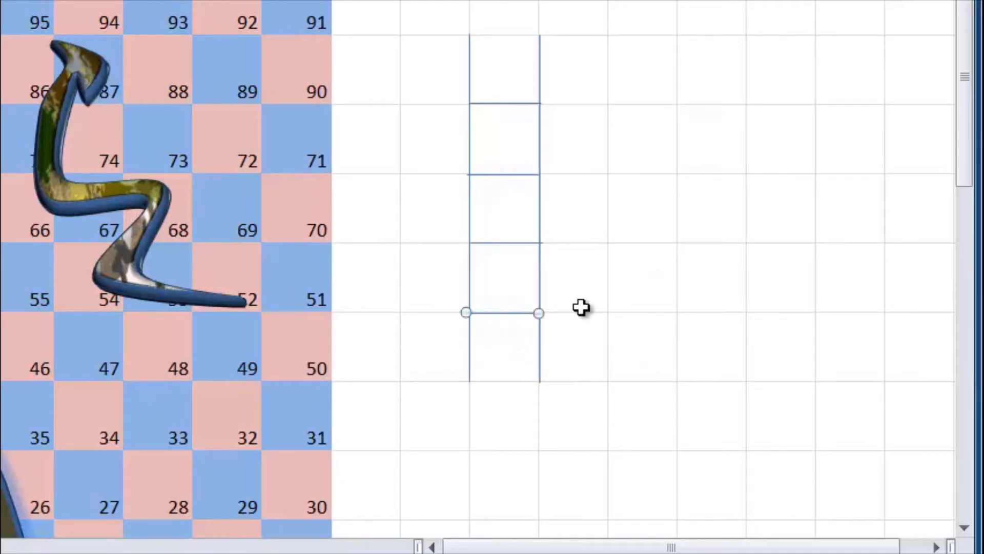
pyautogui.click(635, 299)
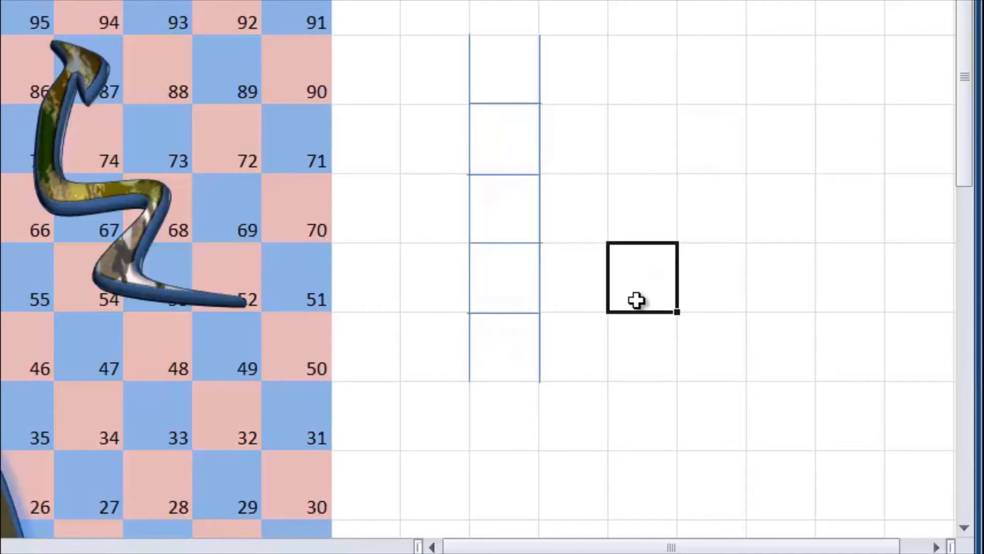
pyautogui.click(524, 243)
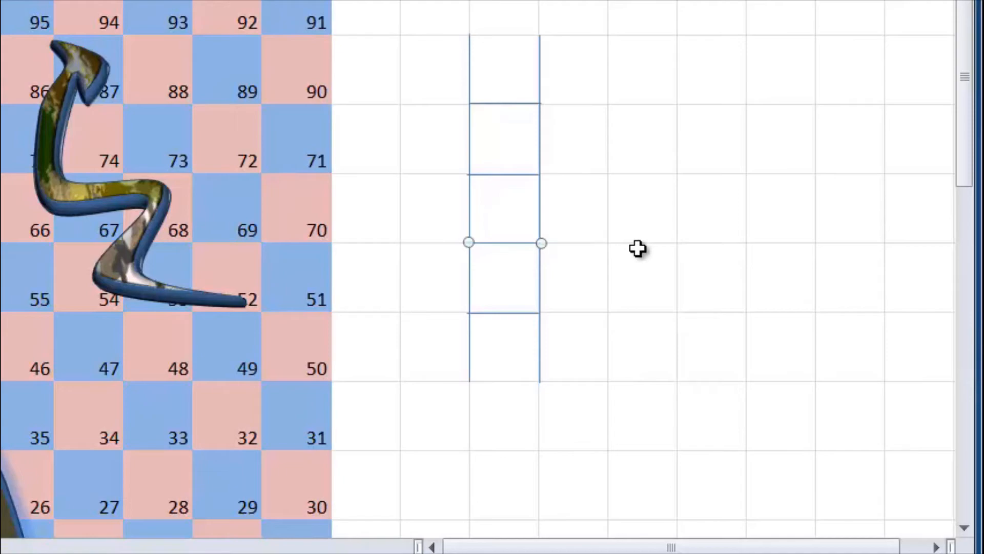
pyautogui.click(502, 313)
pyautogui.press('Right')
pyautogui.press('Right')
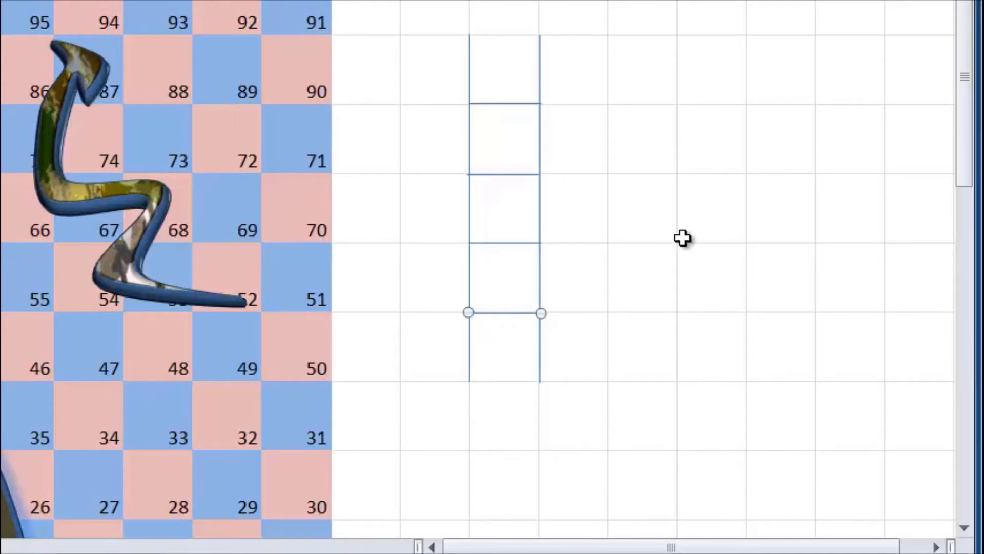
pyautogui.click(690, 236)
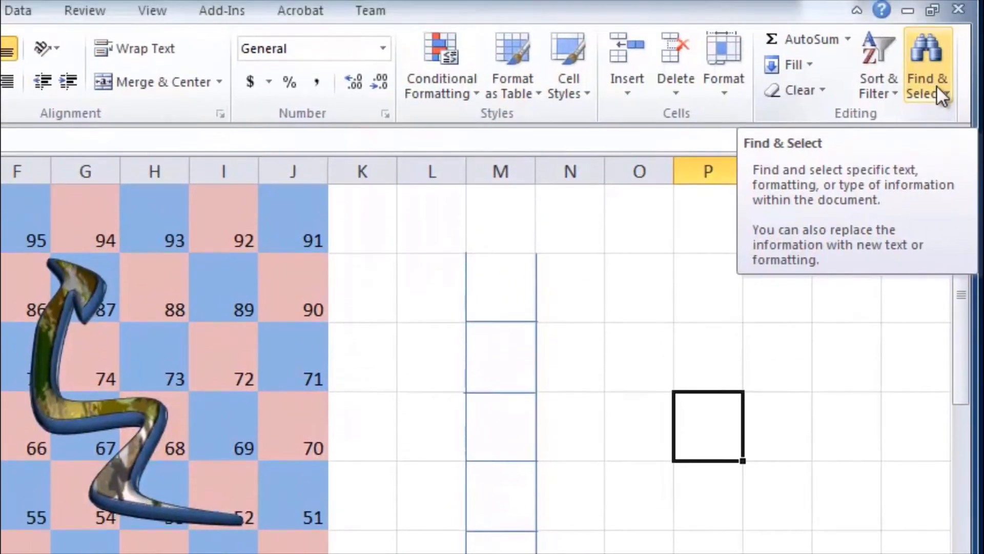
# - Select all the ladder's rails and rungs together with Select Objects, and turn that selection mode off again
pyautogui.click(936, 91)
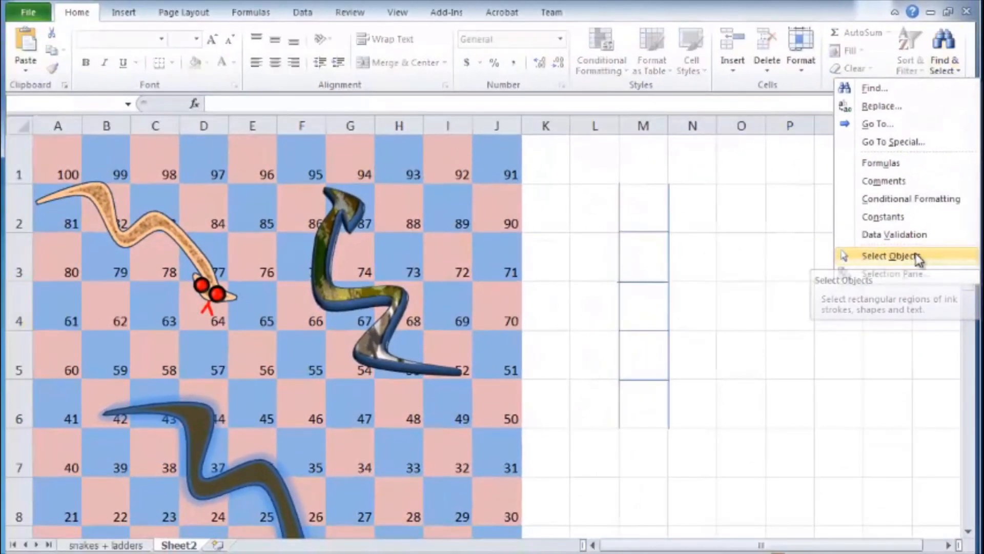
pyautogui.click(884, 362)
pyautogui.moveTo(706, 158)
pyautogui.mouseDown()
pyautogui.moveTo(692, 252)
pyautogui.moveTo(654, 367)
pyautogui.moveTo(600, 465)
pyautogui.mouseUp()
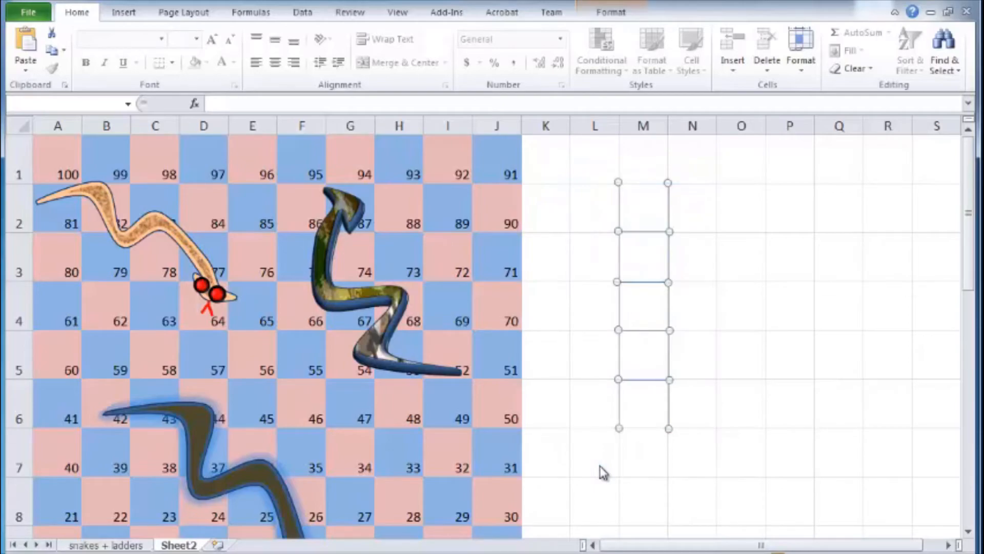
pyautogui.click(938, 75)
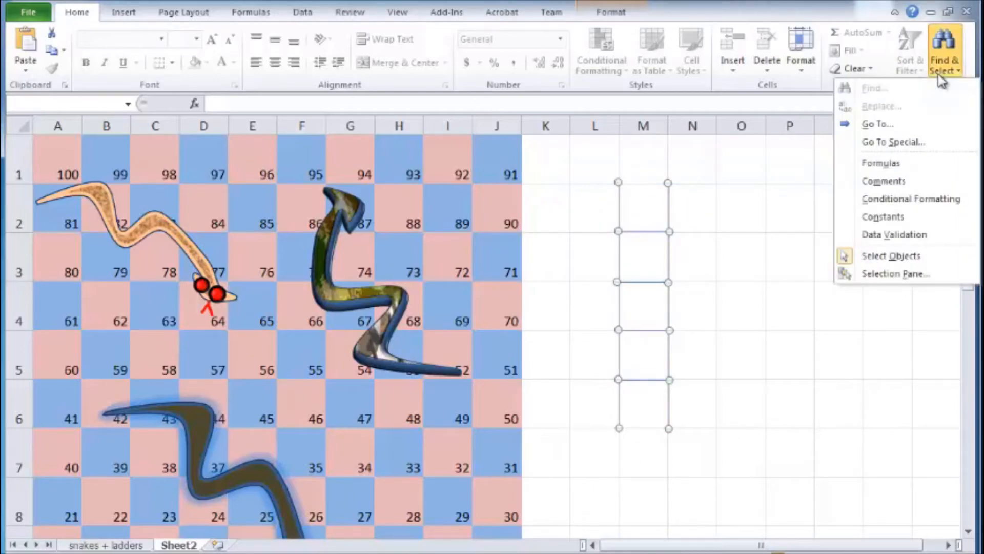
pyautogui.click(890, 255)
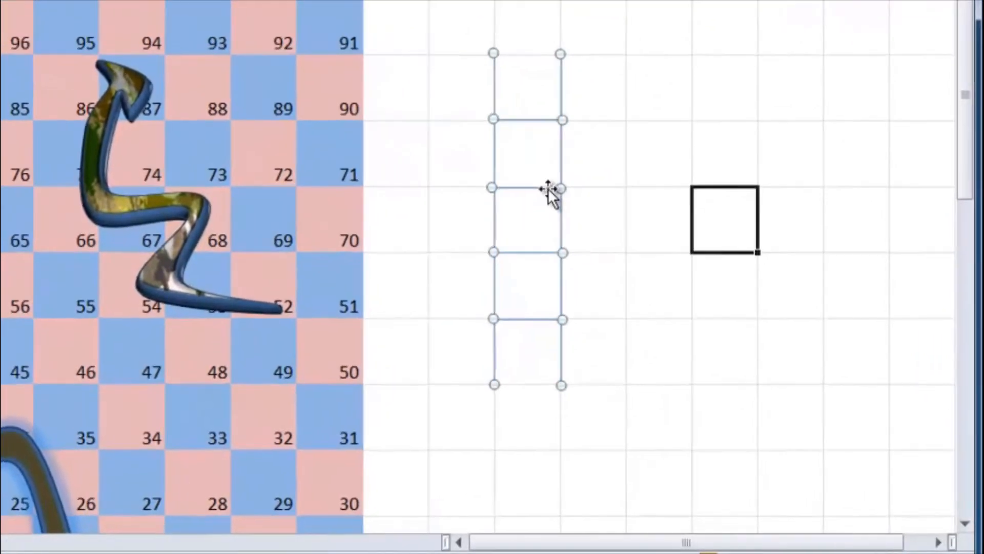
# - Group the selected ladder lines and move the ladder across columns N and O, spanning rows 2 to 7
pyautogui.rightClick(659, 285)
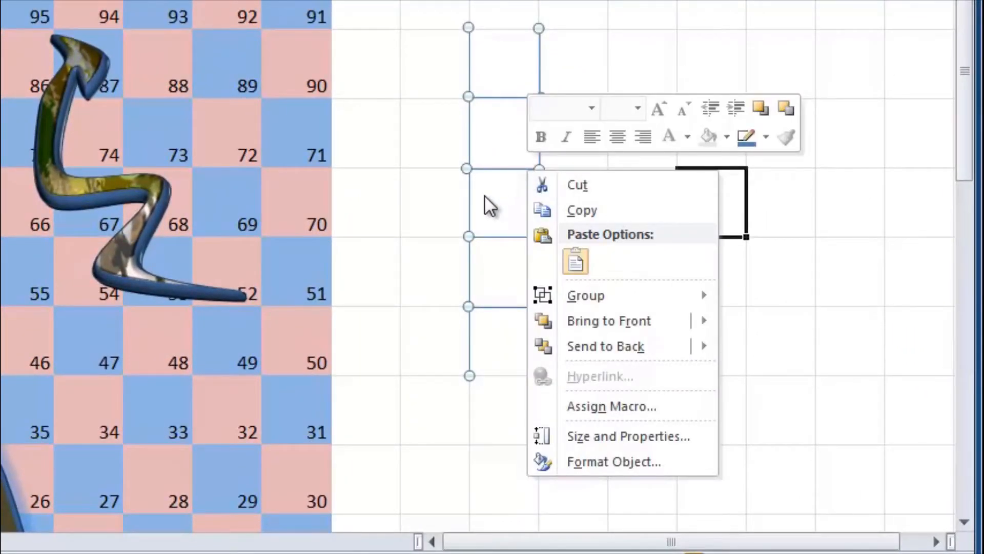
pyautogui.moveTo(610, 313)
pyautogui.moveTo(623, 297)
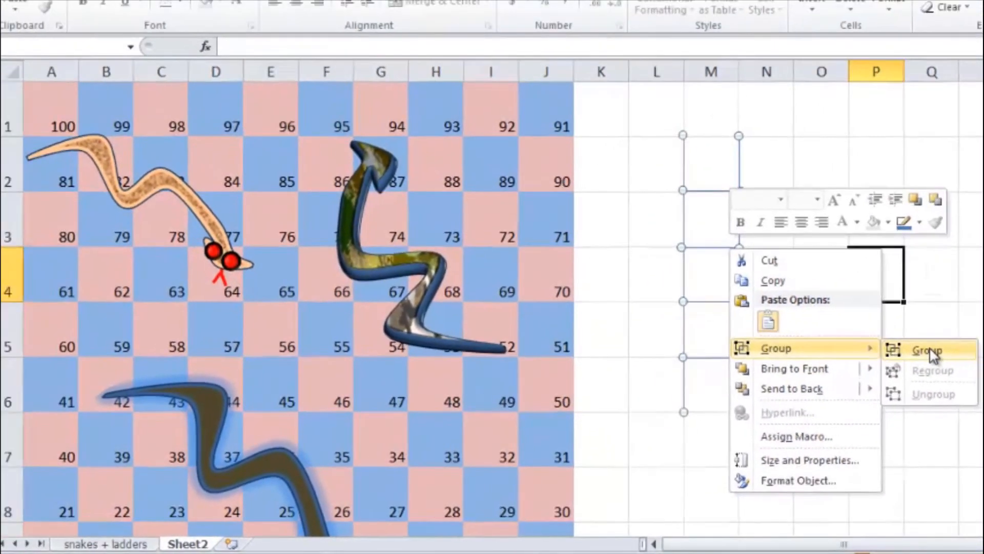
pyautogui.click(775, 297)
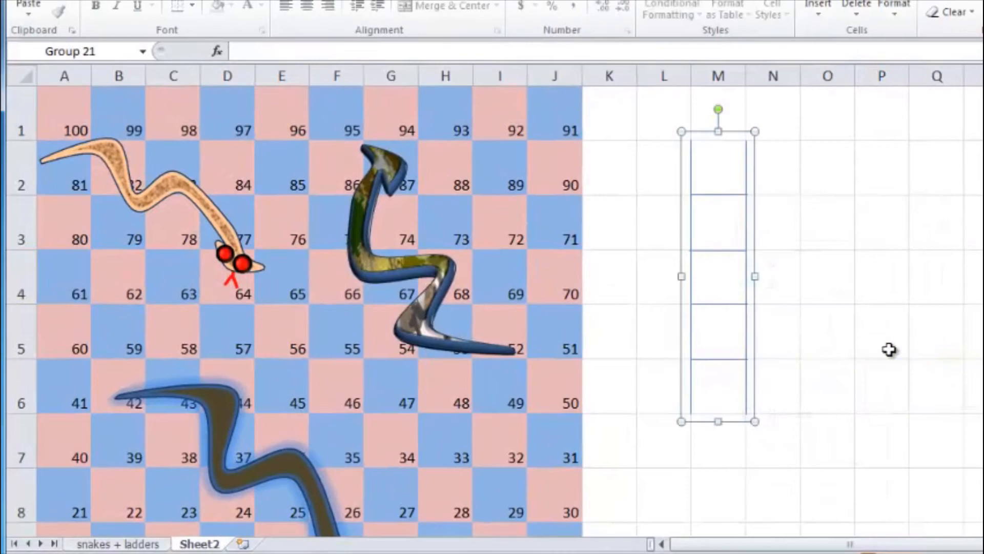
pyautogui.moveTo(736, 305); pyautogui.dragTo(803, 343)
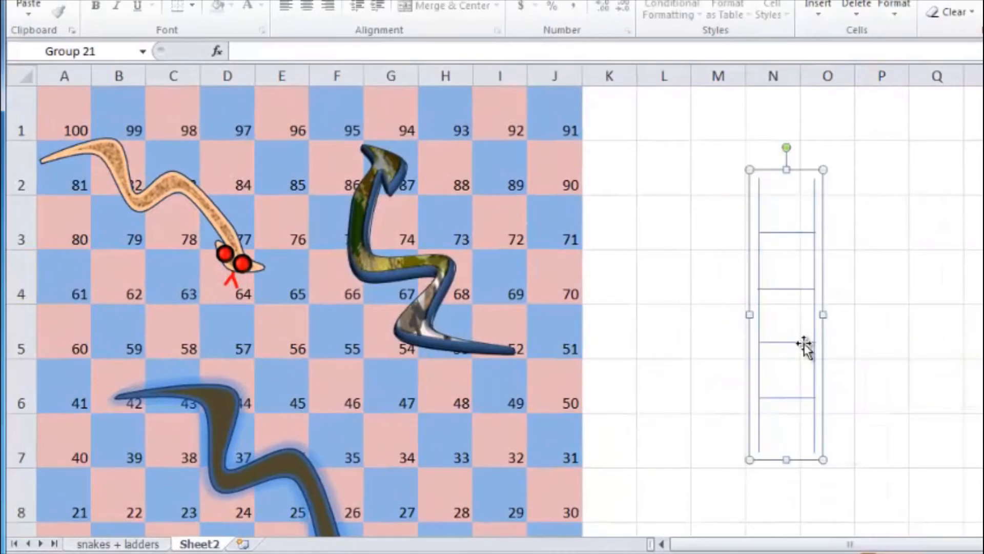
# - Set the line width of the grouped ladder to 3.5 pt
pyautogui.rightClick(840, 353)
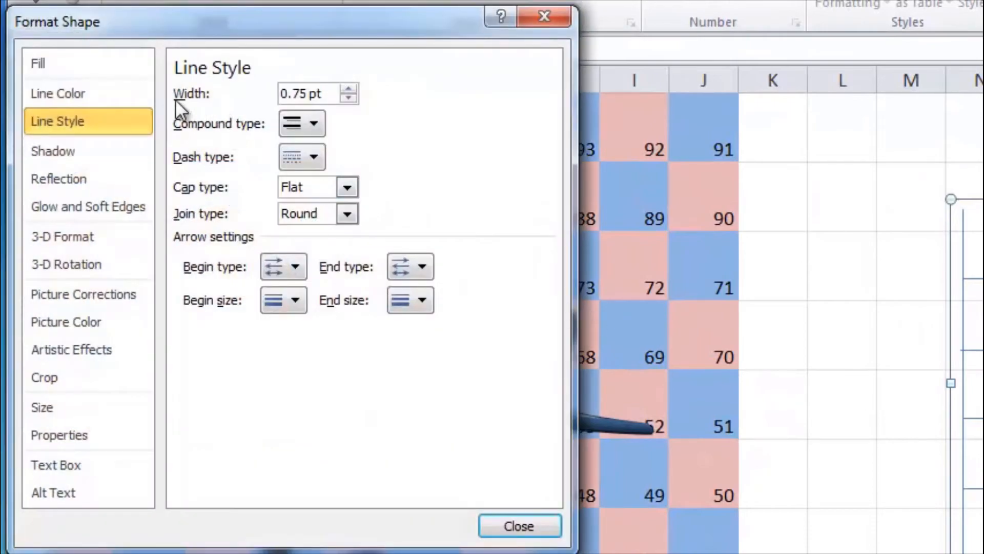
pyautogui.click(348, 89)
pyautogui.click(349, 89)
pyautogui.click(348, 89)
pyautogui.click(349, 89)
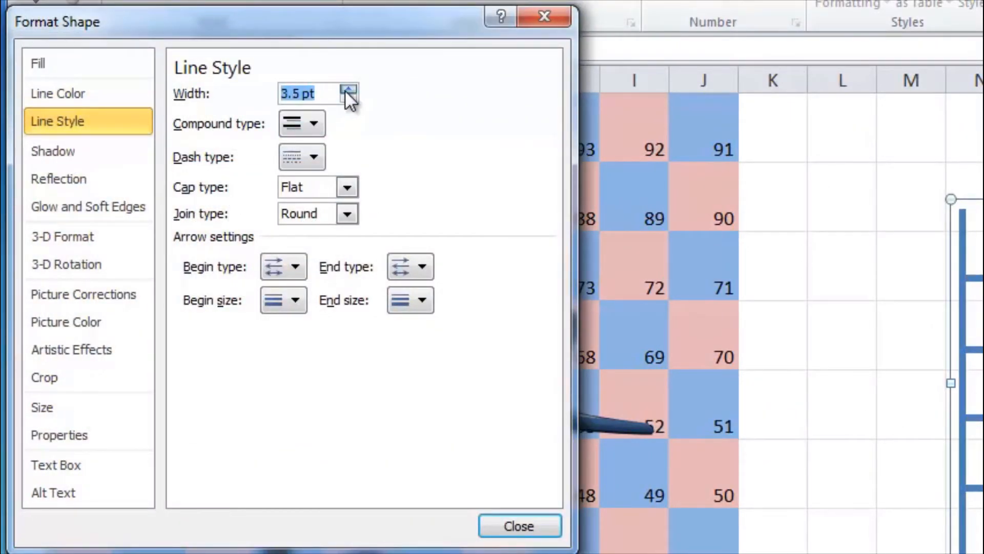
# - Try a double compound line with a square-dot dash pattern on the grouped ladder
pyautogui.click(310, 125)
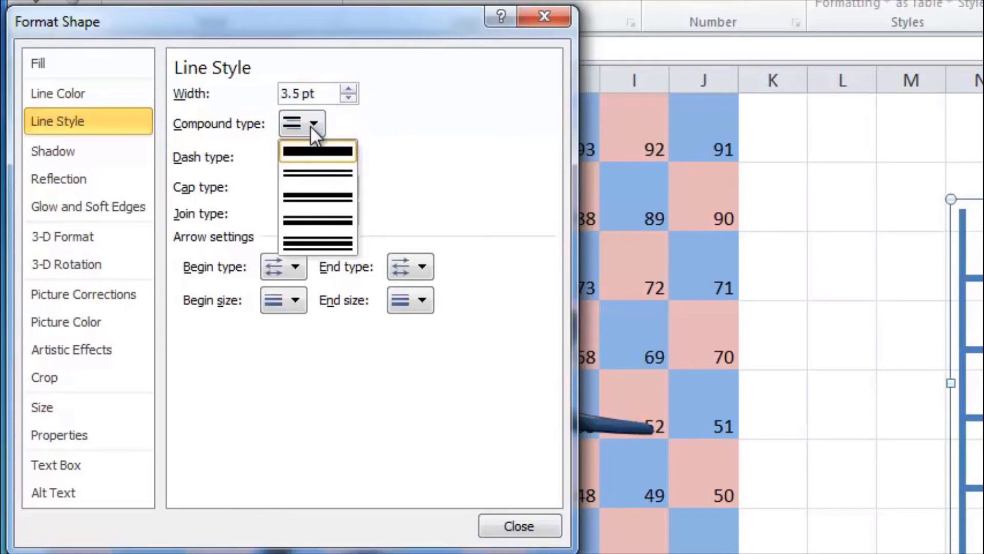
pyautogui.click(319, 172)
pyautogui.click(320, 158)
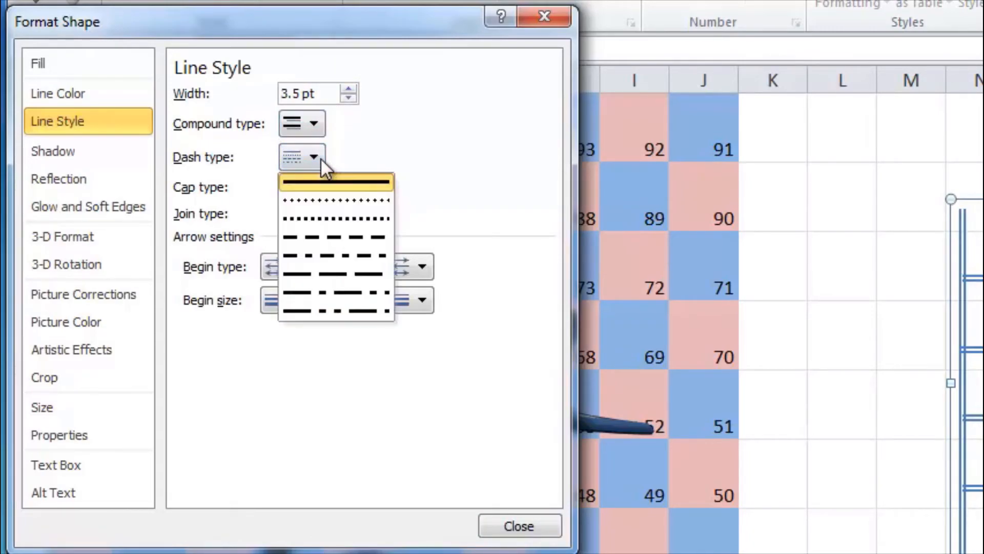
pyautogui.click(321, 219)
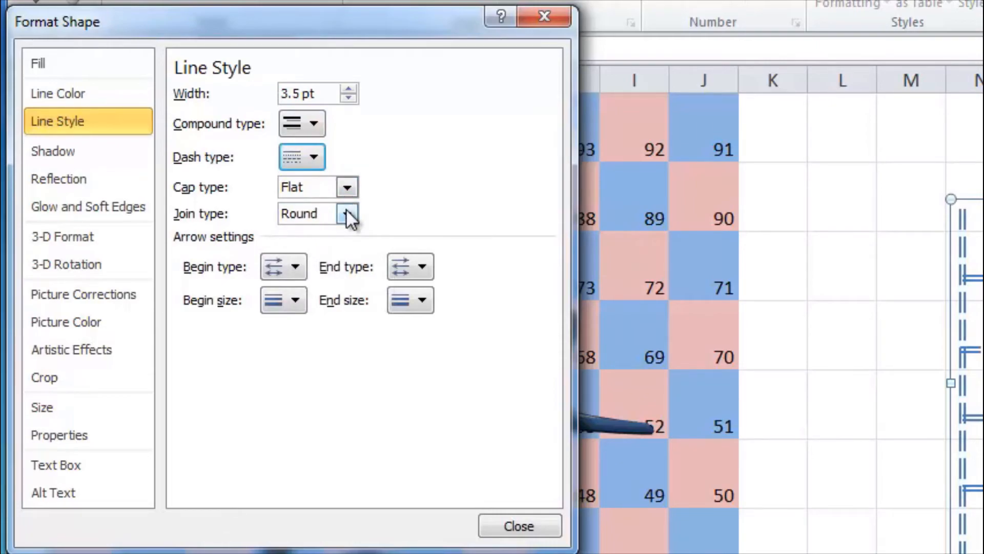
# - Set the cap type of the ladder's lines to Round
pyautogui.click(352, 188)
pyautogui.click(351, 193)
pyautogui.click(351, 193)
pyautogui.click(343, 222)
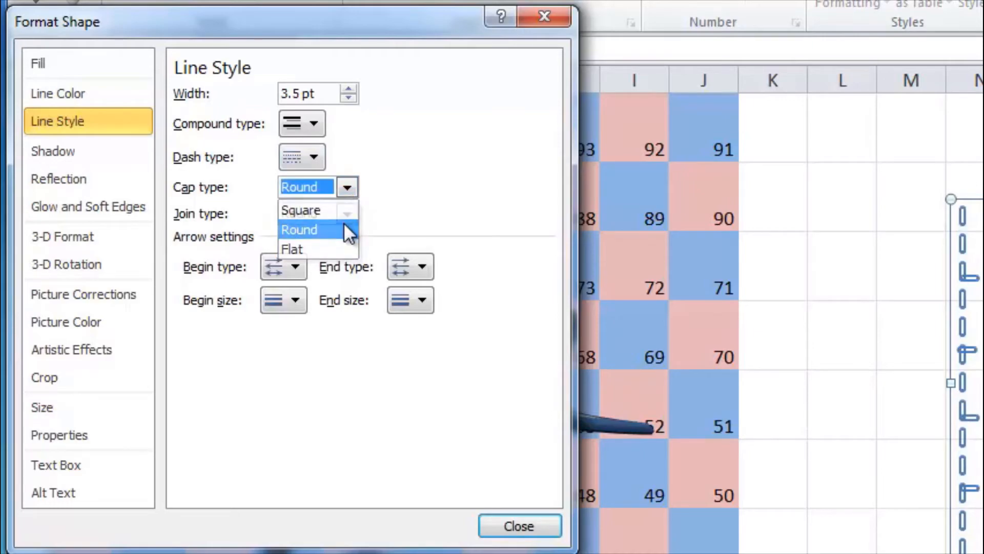
# - Return the ladder's lines to a solid dash type and a single compound type
pyautogui.click(321, 160)
pyautogui.click(324, 174)
pyautogui.click(318, 158)
pyautogui.click(328, 180)
pyautogui.click(315, 125)
pyautogui.click(321, 147)
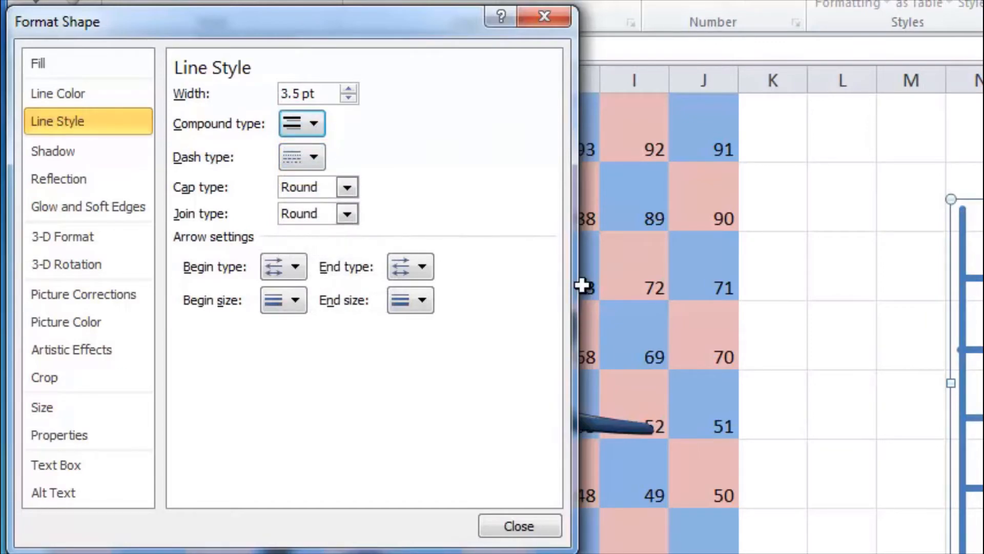
# - Give the ladder a 5 pt glow at 60% transparency and set the glow color to a medium blue theme color
pyautogui.click(90, 150)
pyautogui.click(106, 180)
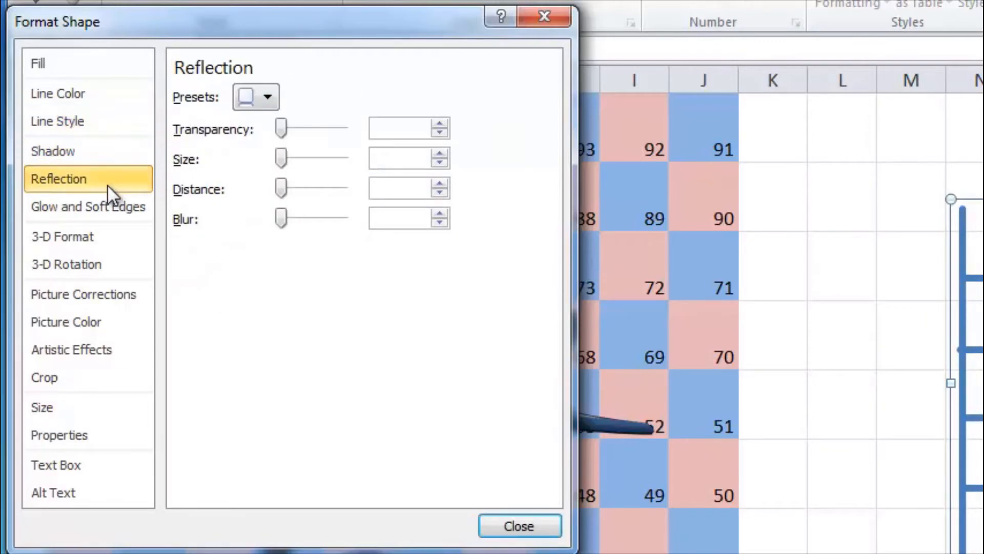
pyautogui.click(115, 205)
pyautogui.click(285, 125)
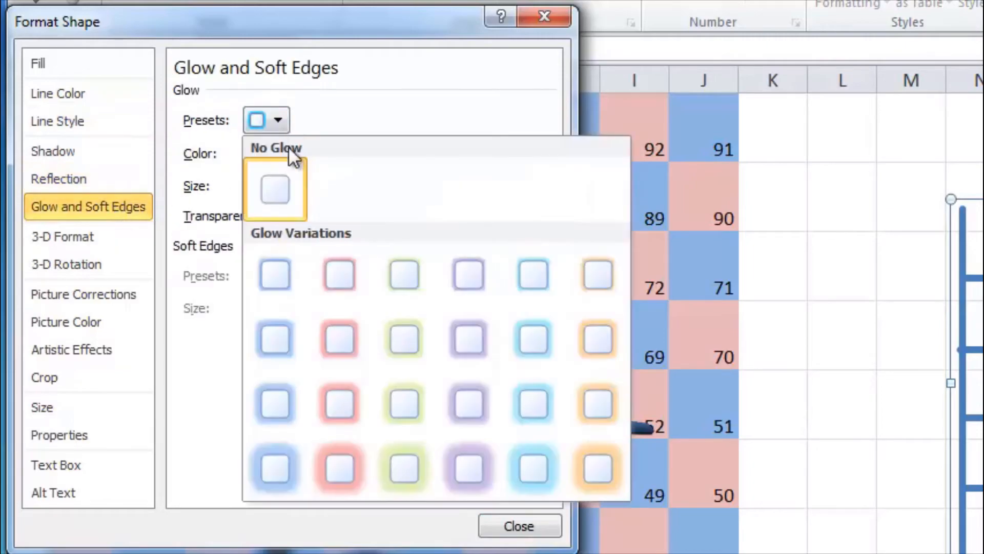
pyautogui.click(331, 271)
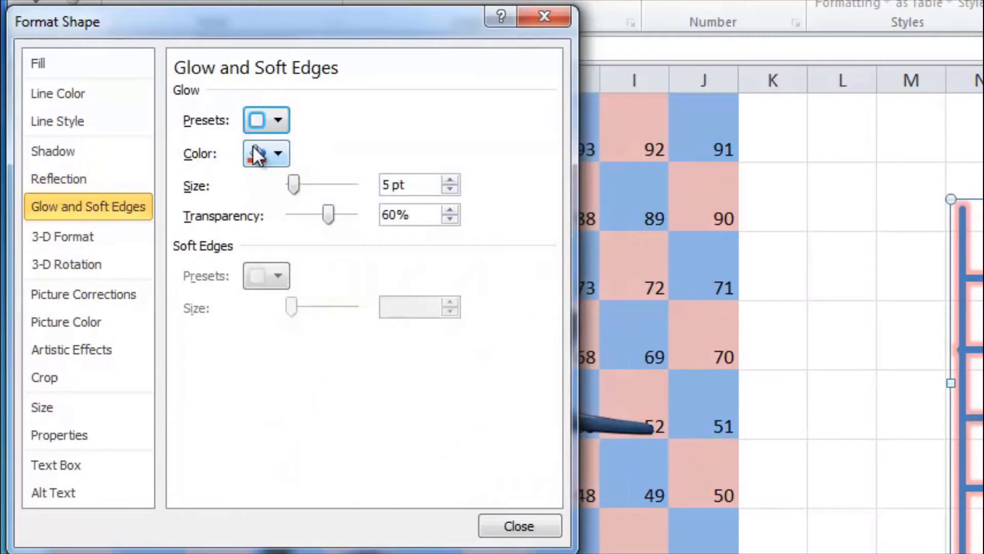
pyautogui.click(278, 153)
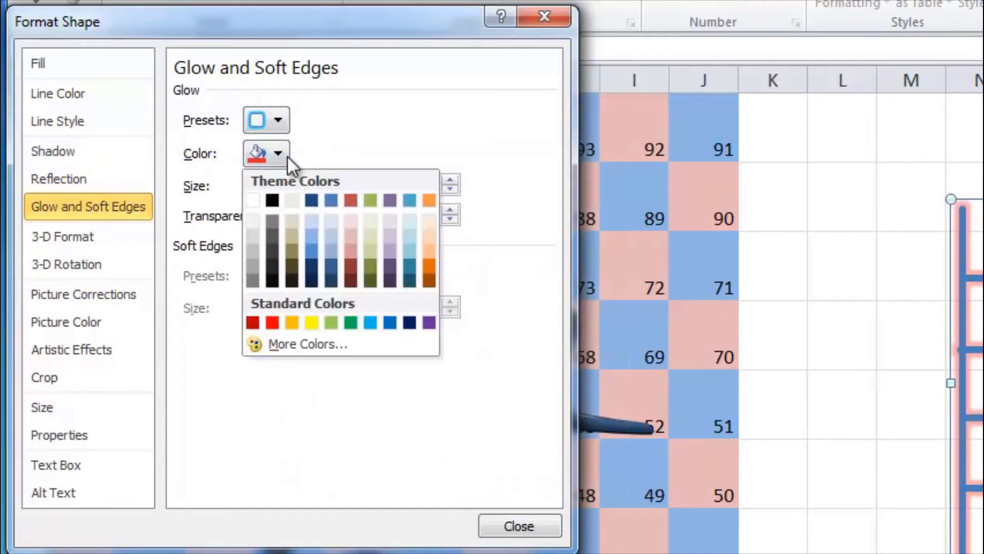
pyautogui.click(310, 251)
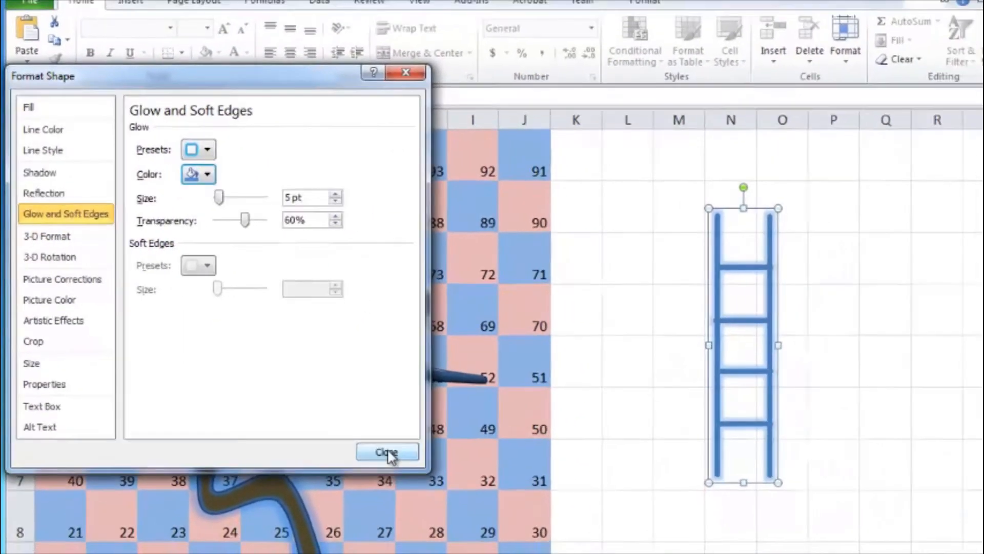
pyautogui.click(519, 526)
# - Make the ladder narrower and rotate it about 45° counter-clockwise
pyautogui.moveTo(737, 339); pyautogui.dragTo(718, 335)
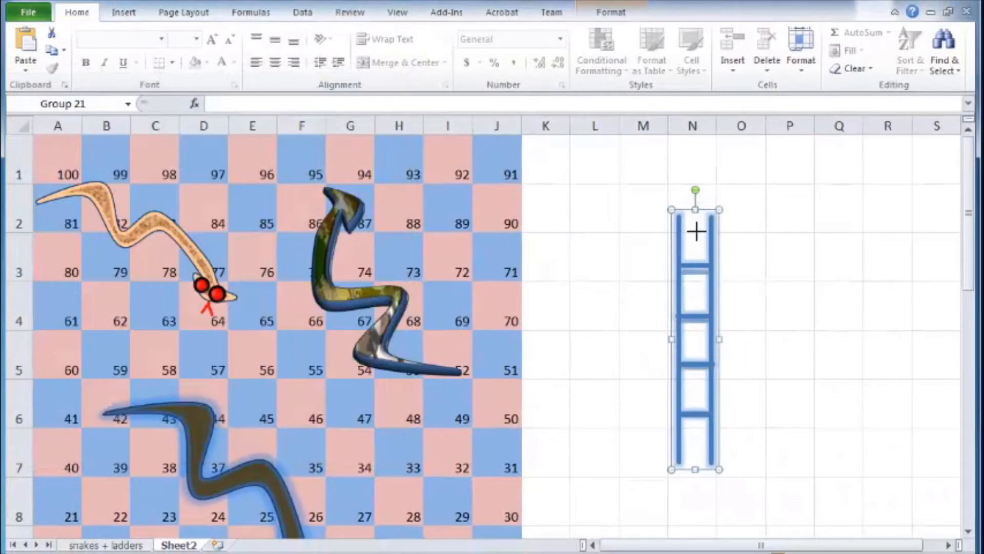
pyautogui.moveTo(695, 190); pyautogui.dragTo(599, 255)
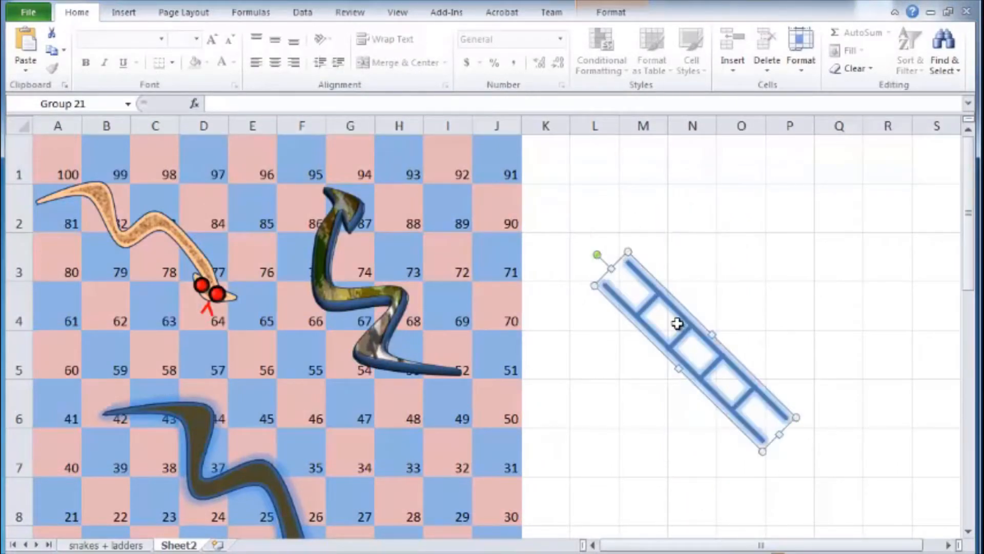
# - Copy the slanted ladder and paste two duplicates, arranging all three ladders in parallel beside the board
pyautogui.rightClick(676, 359)
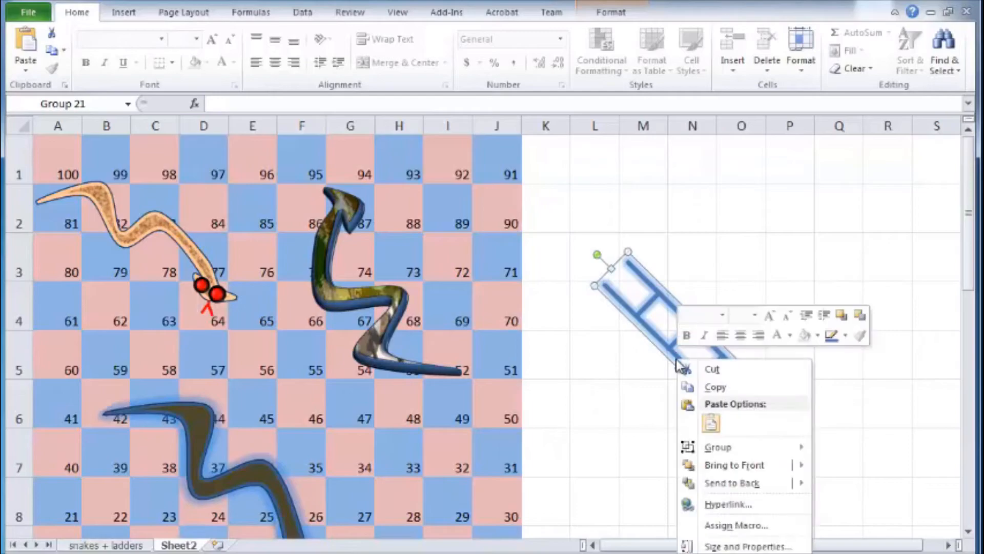
pyautogui.click(719, 248)
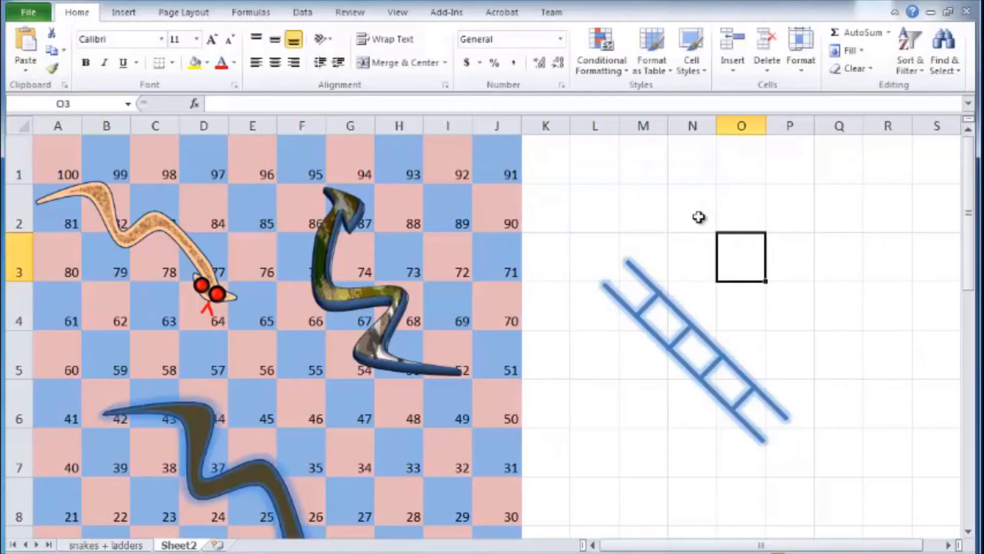
pyautogui.hotkey('ctrl', 'v')
pyautogui.hotkey('ctrl', 'v')
pyautogui.moveTo(839, 281); pyautogui.dragTo(789, 345)
# - Change the line color of the middle ladder to standard red
pyautogui.rightClick(790, 345)
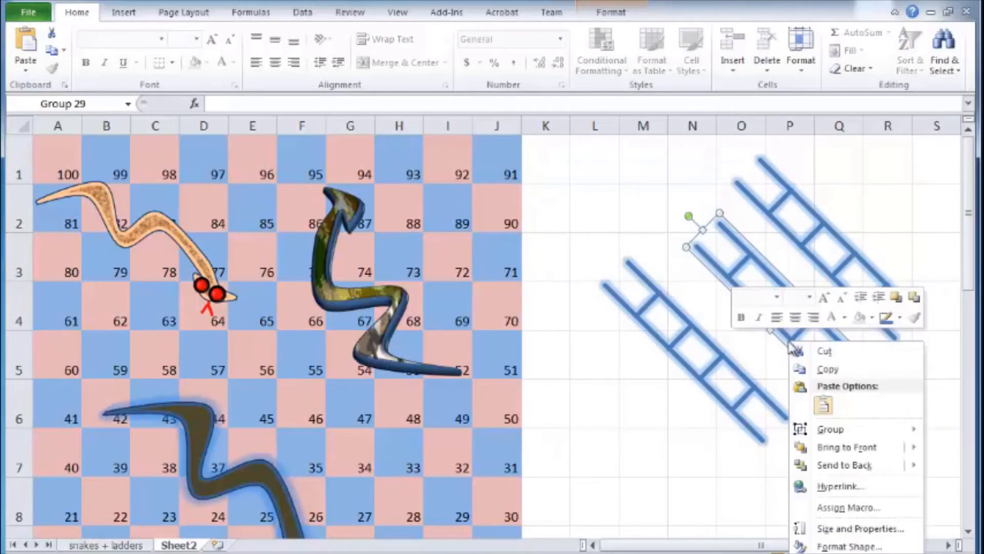
pyautogui.click(840, 543)
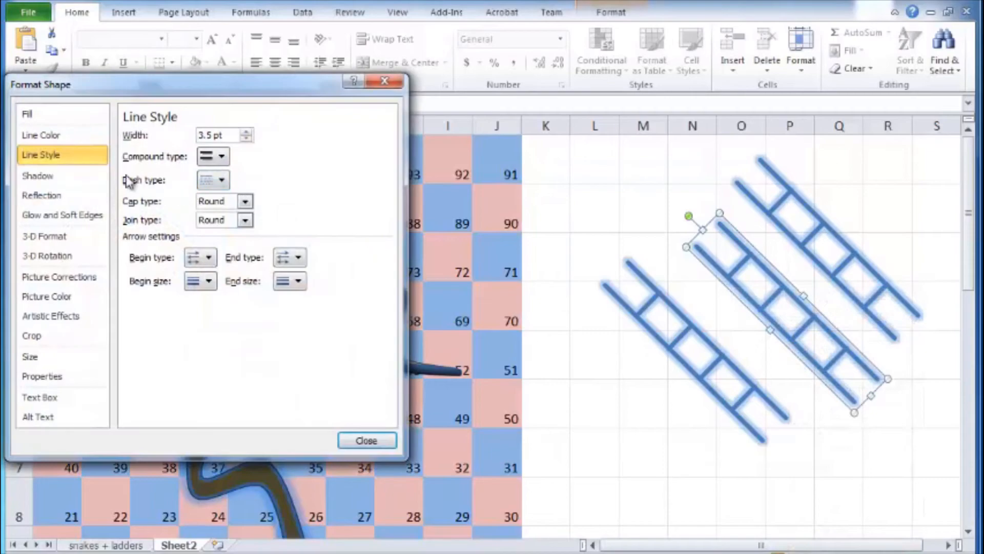
pyautogui.click(62, 136)
pyautogui.click(197, 186)
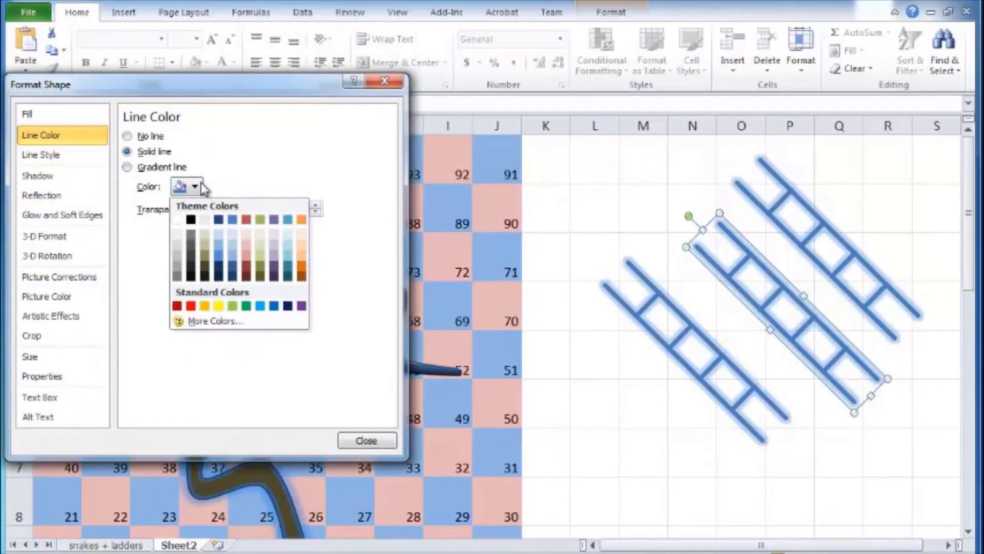
pyautogui.click(190, 305)
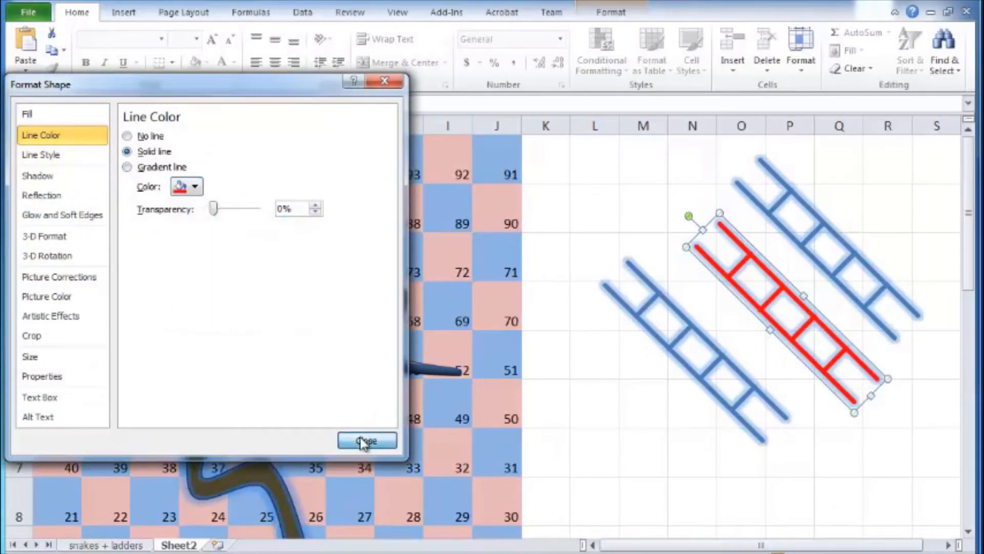
pyautogui.click(365, 440)
# - Move the lower blue ladder onto squares 79 to 45, and shrink, tilt and place the red ladder across squares 88 to 72
pyautogui.moveTo(694, 369); pyautogui.dragTo(175, 353)
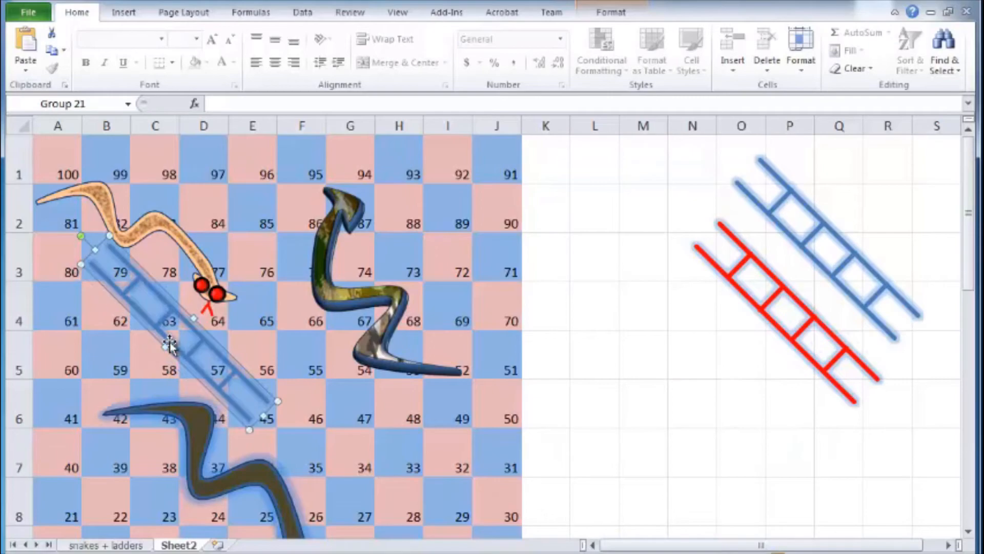
pyautogui.click(792, 328)
pyautogui.moveTo(792, 331); pyautogui.dragTo(438, 259)
pyautogui.moveTo(335, 144); pyautogui.dragTo(439, 216)
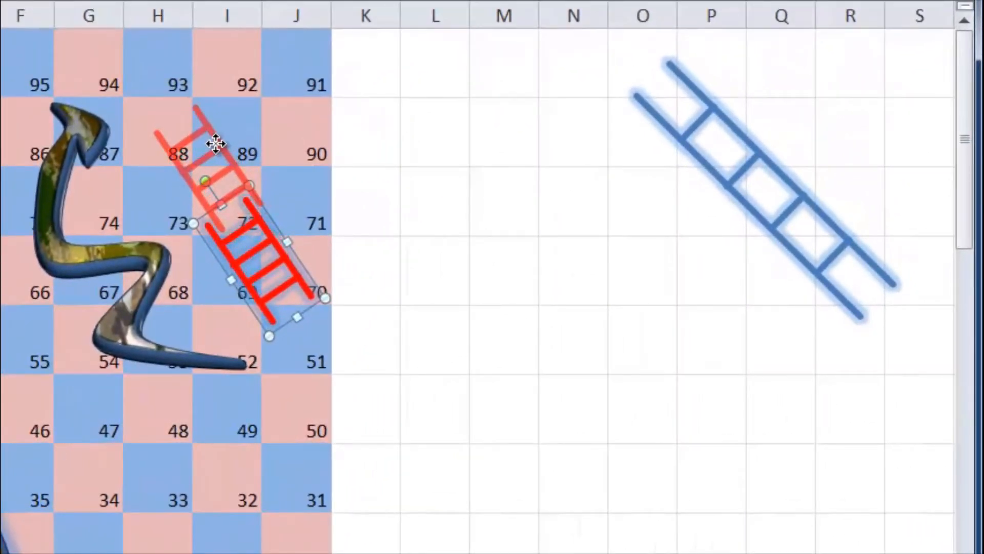
pyautogui.moveTo(216, 144); pyautogui.dragTo(205, 148)
pyautogui.moveTo(169, 192); pyautogui.dragTo(177, 186)
# - Shrink the remaining blue ladder to about 2.55 cm by 0.45 cm and move it onto the board around squares 33 and 29
pyautogui.click(712, 188)
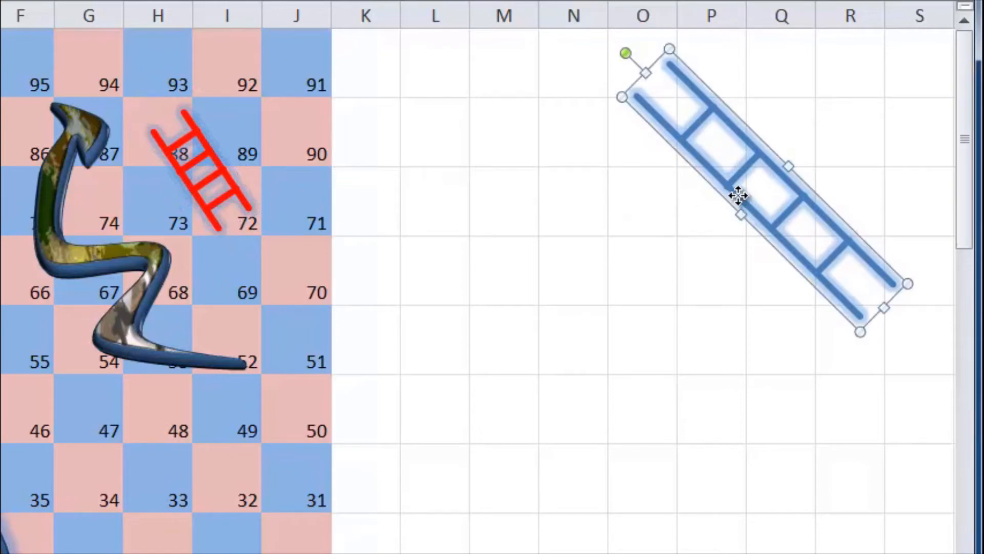
pyautogui.moveTo(653, 76); pyautogui.dragTo(780, 202)
pyautogui.moveTo(834, 248); pyautogui.dragTo(834, 248)
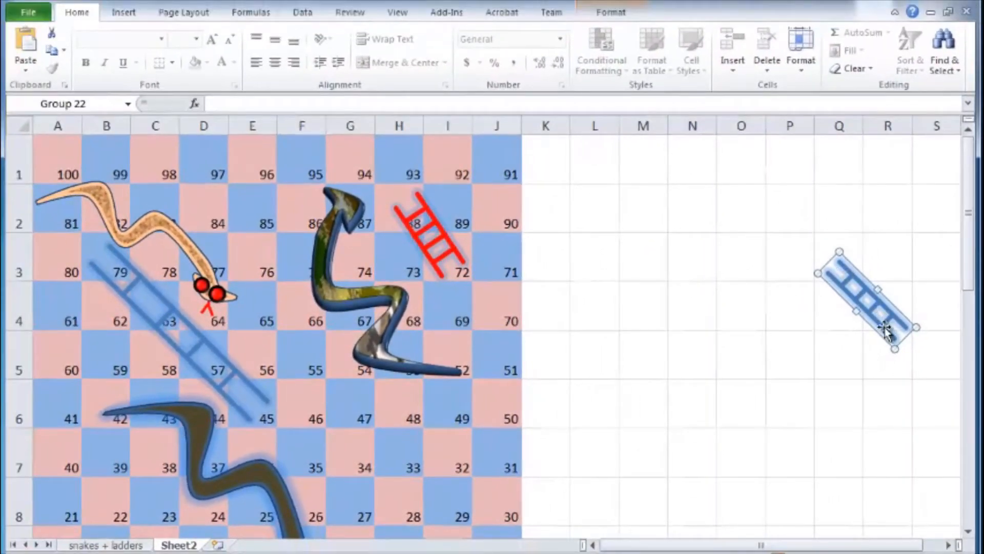
pyautogui.moveTo(885, 330); pyautogui.dragTo(434, 487)
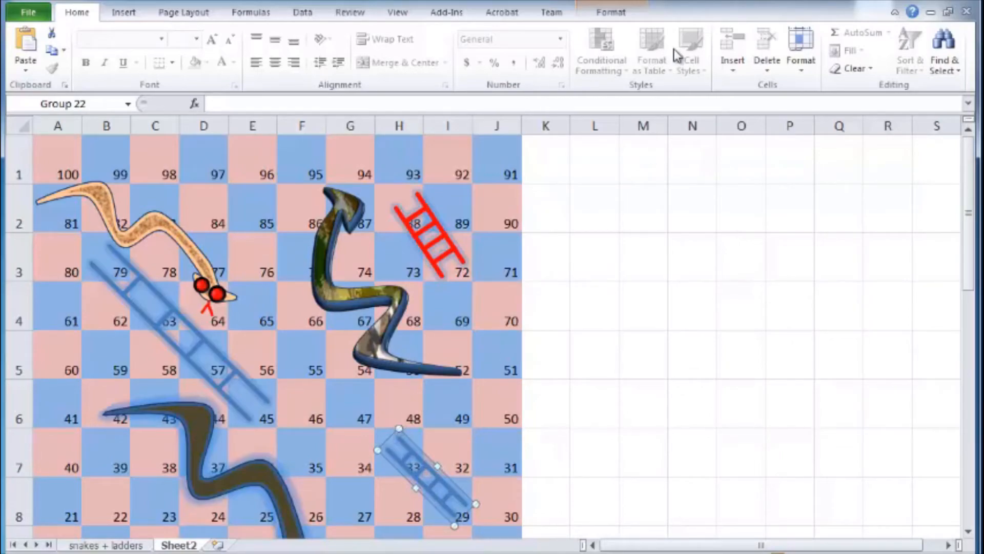
# - Rotate the small blue ladder by 90° and deselect it
pyautogui.click(611, 15)
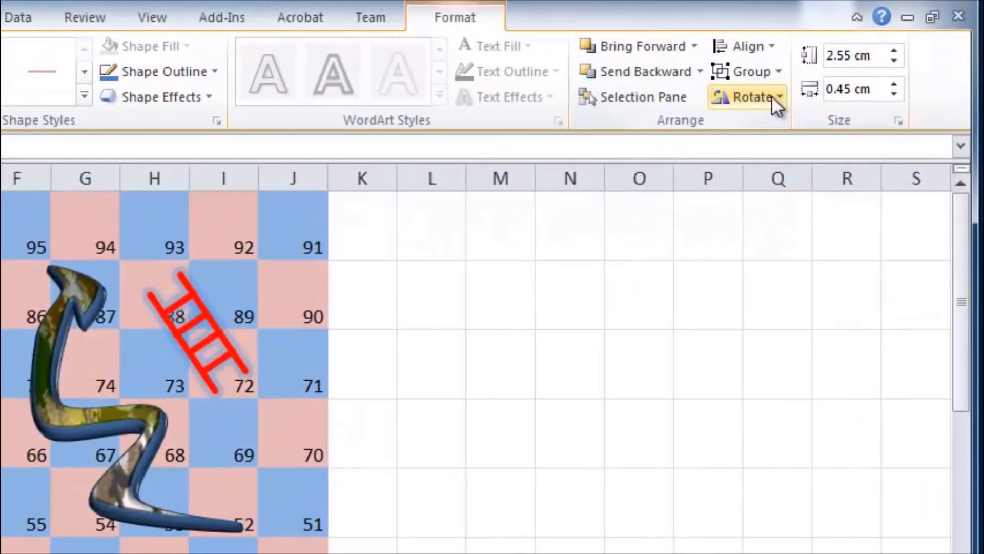
pyautogui.click(835, 69)
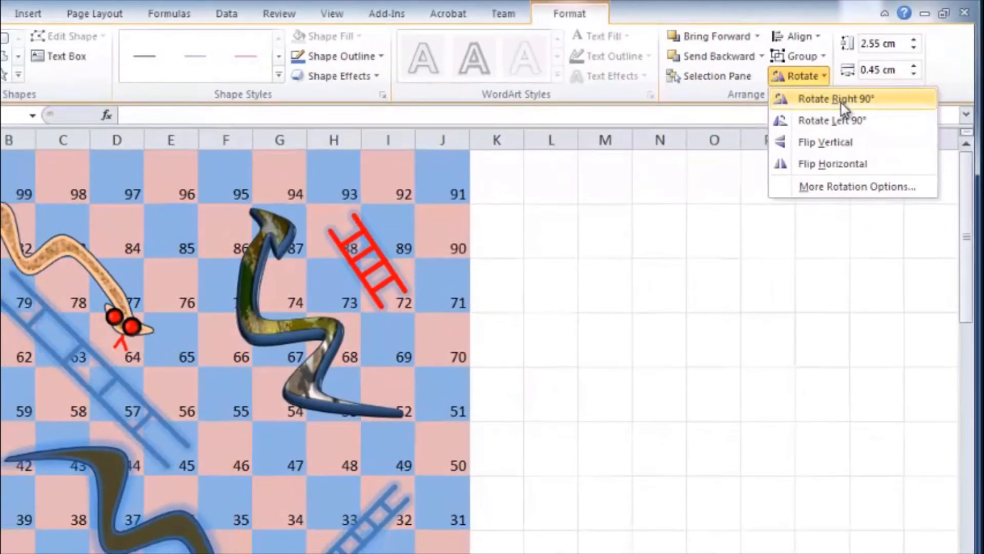
pyautogui.click(803, 125)
pyautogui.click(554, 530)
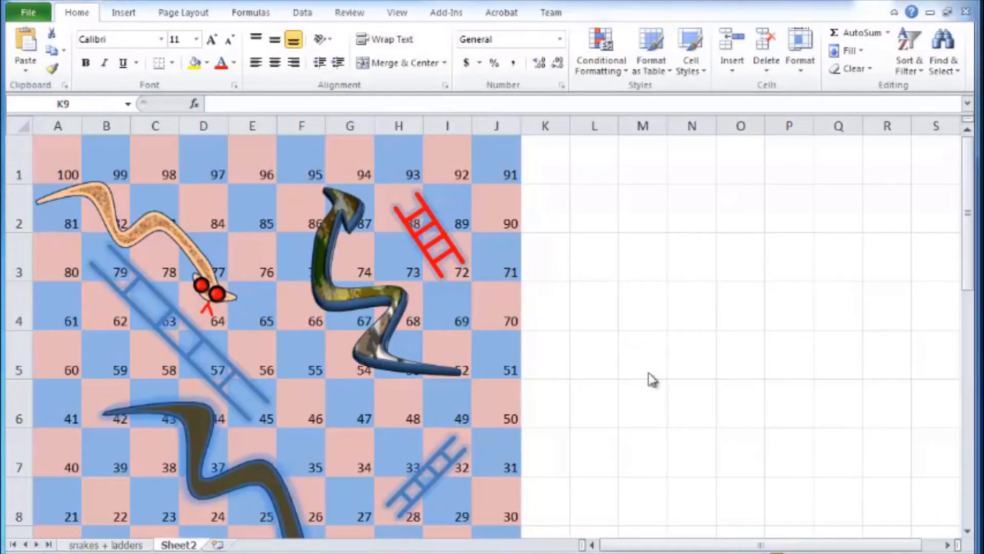
# - Enter the dice formula =RANDBETWEEN(1,6) in cell L2
pyautogui.click(601, 206)
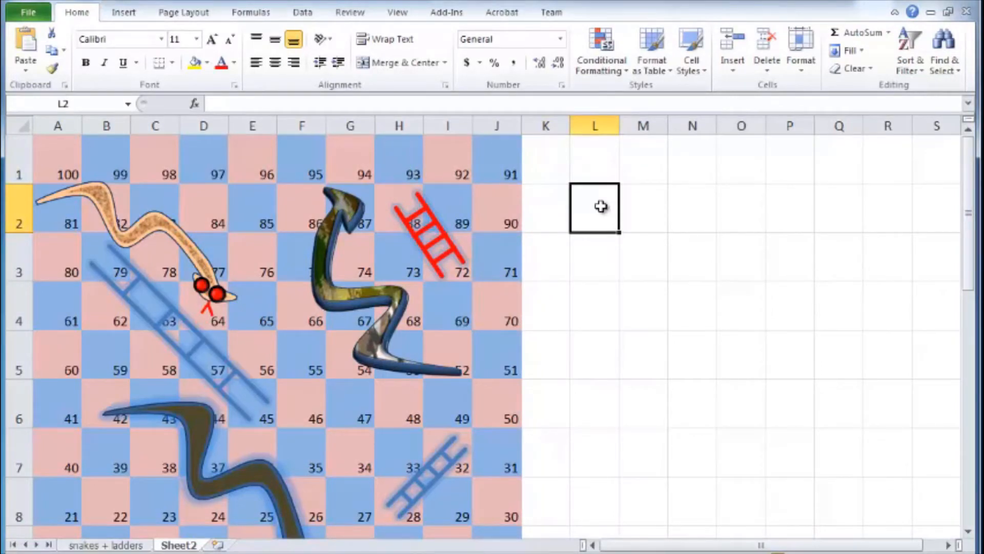
pyautogui.write('=')
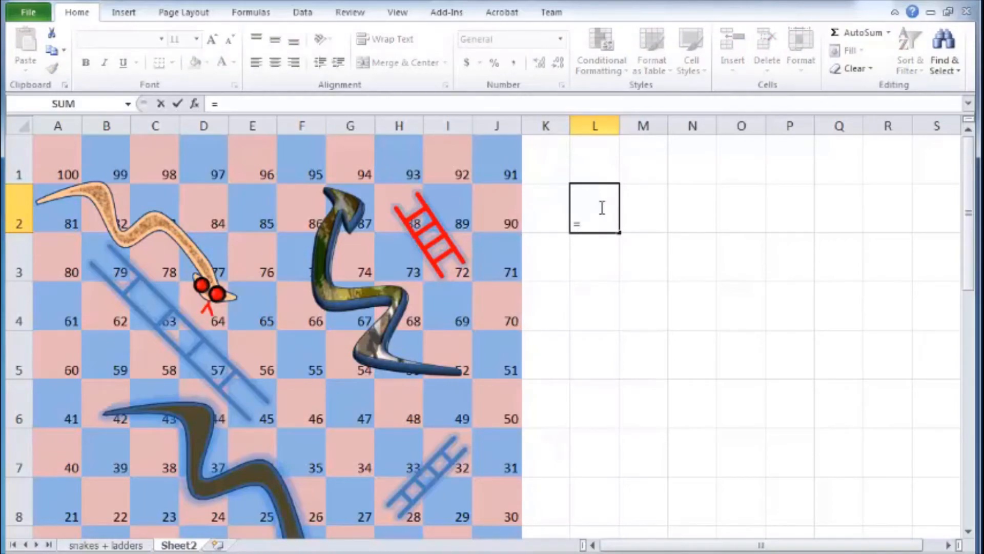
pyautogui.write('R')
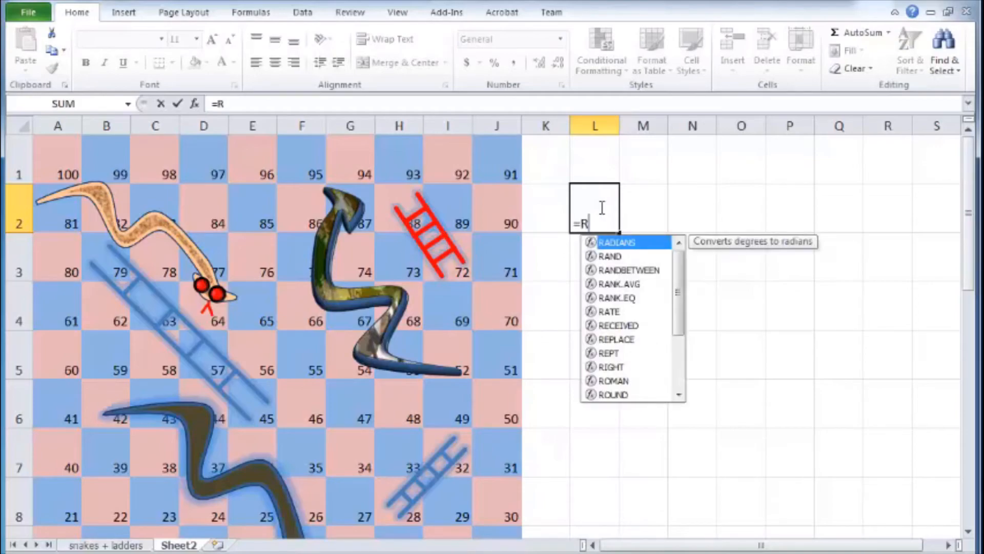
pyautogui.write('ANDBETWEEN')
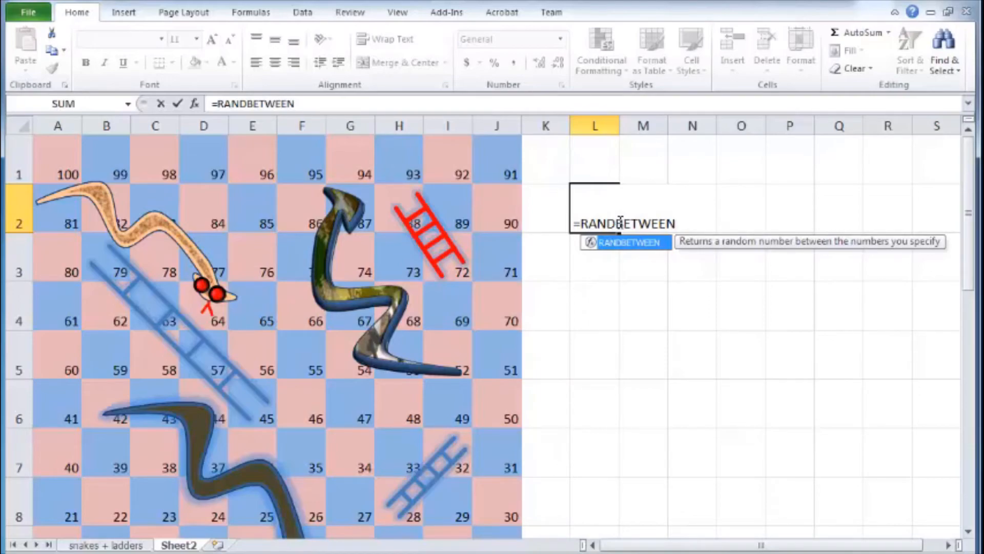
pyautogui.write('(')
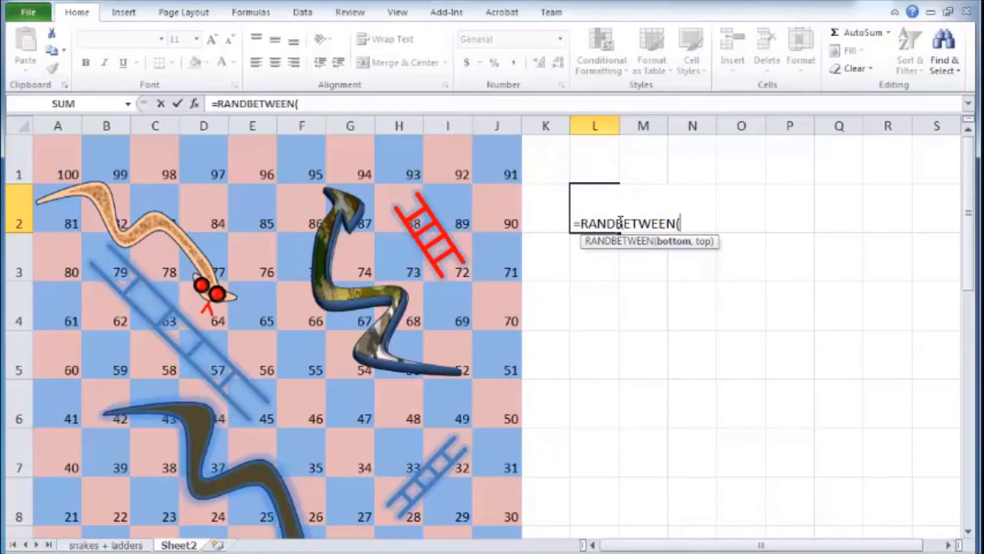
pyautogui.write('1,6')
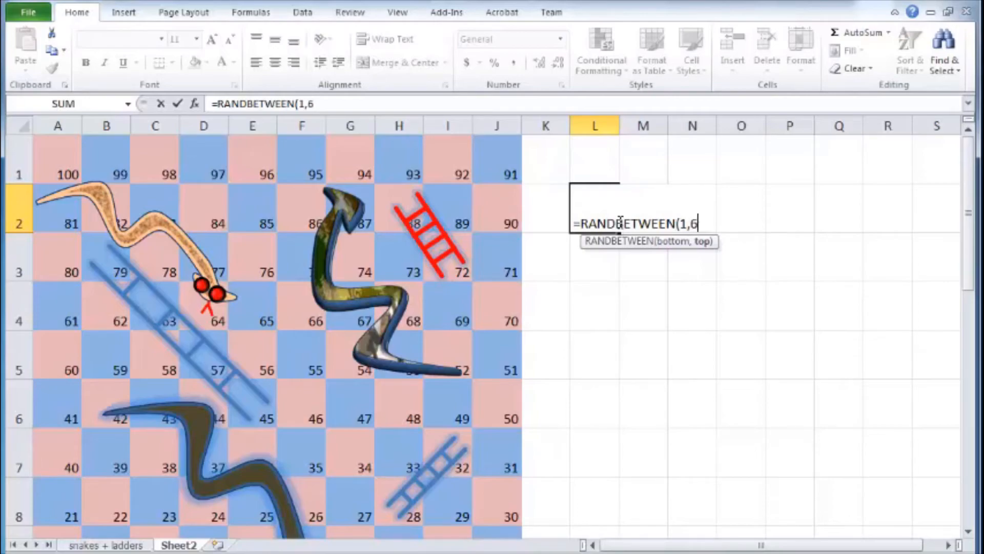
pyautogui.write(')')
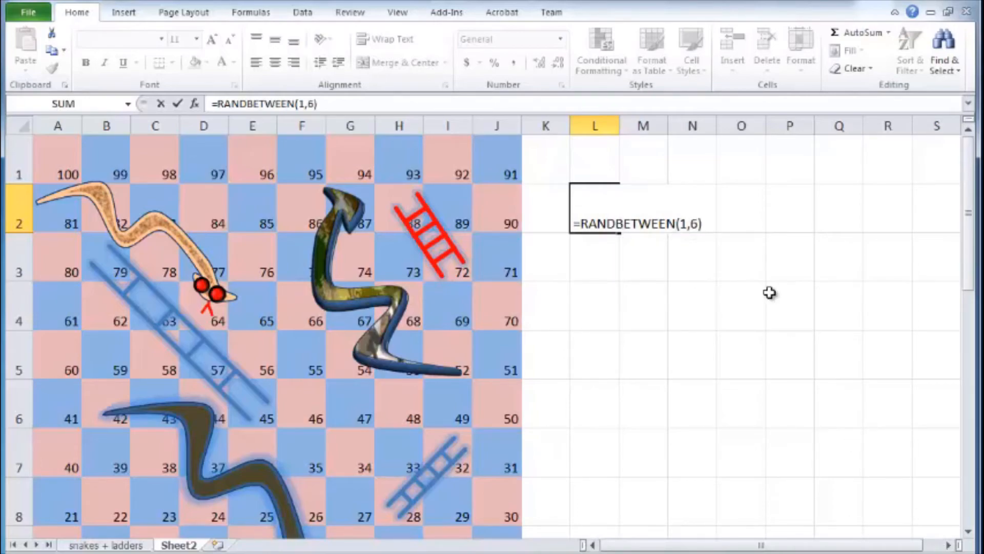
pyautogui.press('Return')
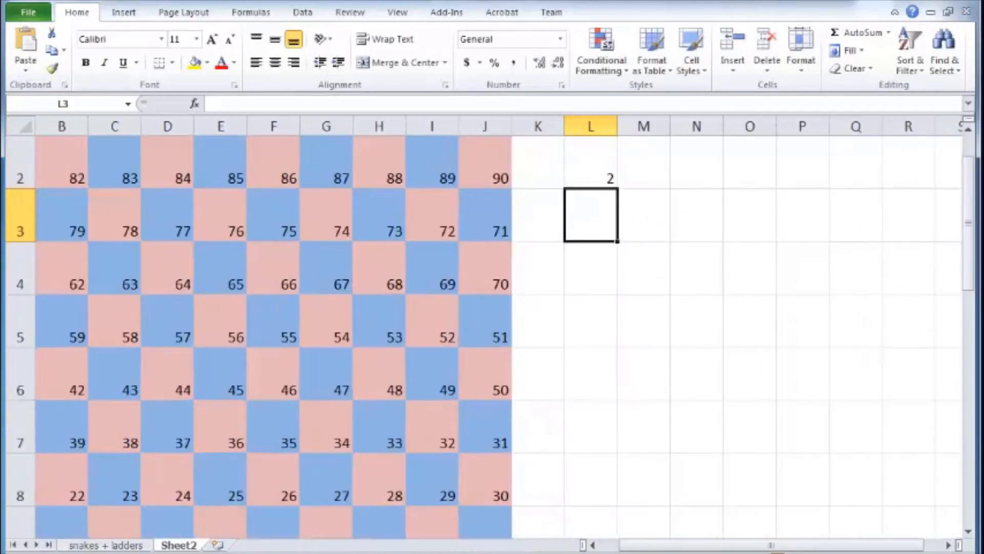
pyautogui.scroll(4, 851, 396)
pyautogui.scroll(1, 851, 395)
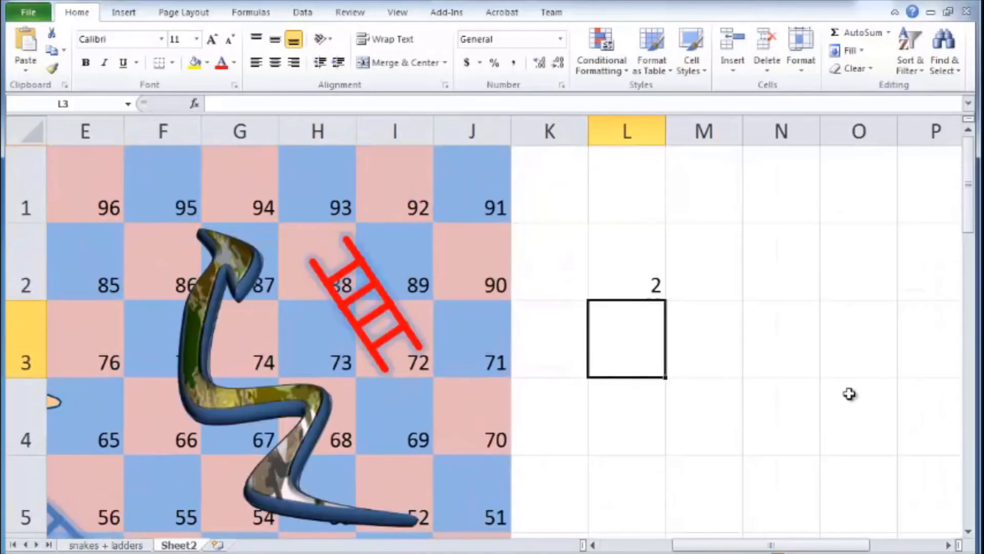
# - Re-enter the dice formula in cell L2 without changing it to roll a new number
pyautogui.doubleClick(644, 282)
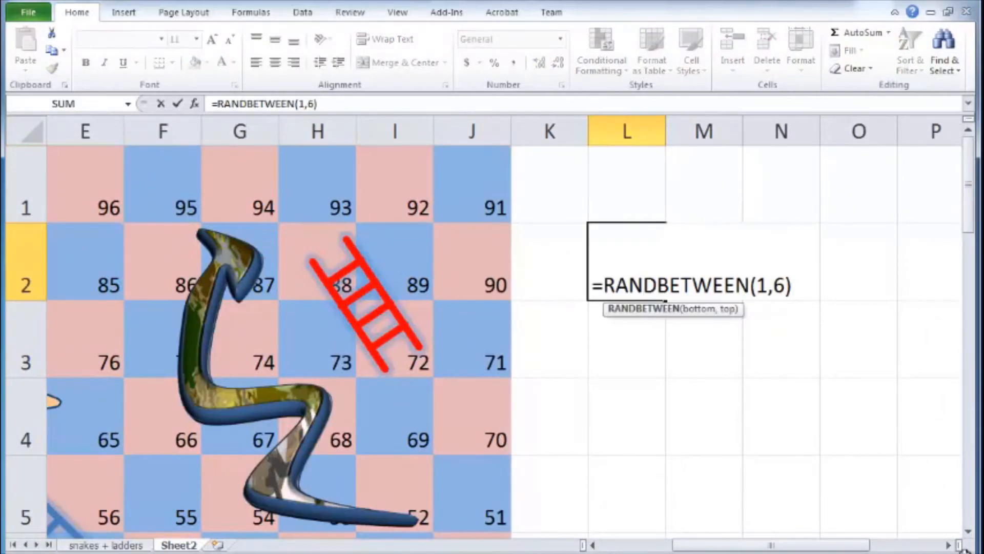
pyautogui.click(871, 424)
pyautogui.click(622, 265)
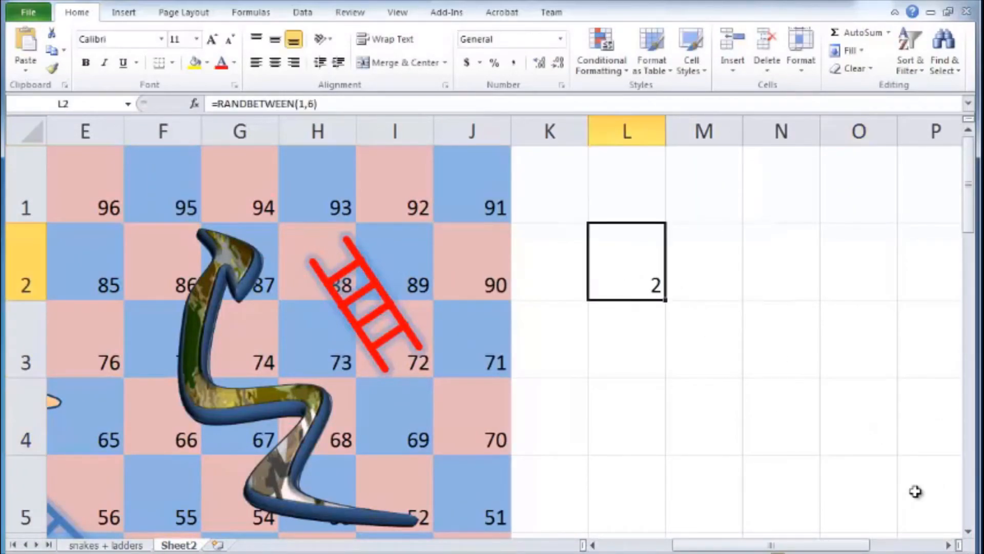
pyautogui.scroll(1, 785, 351)
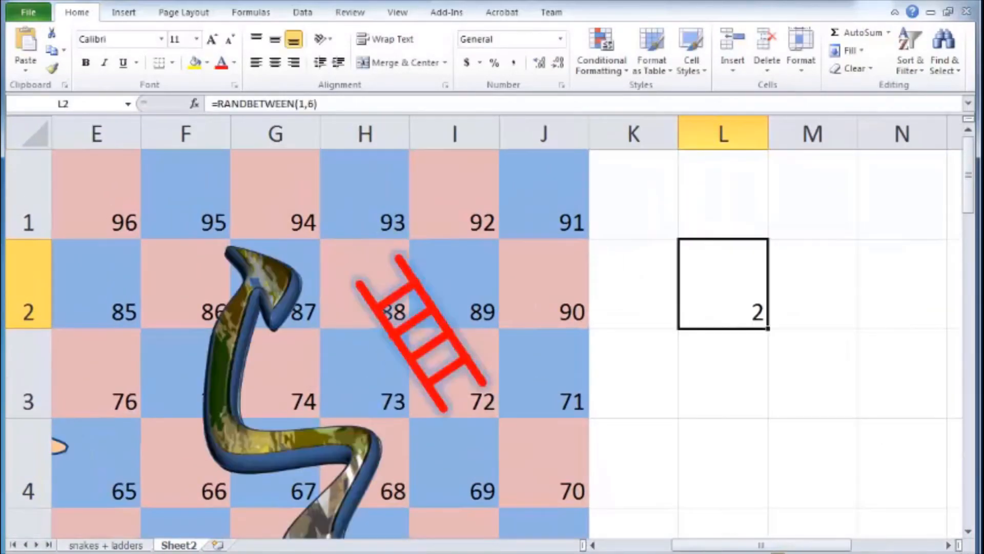
pyautogui.doubleClick(709, 287)
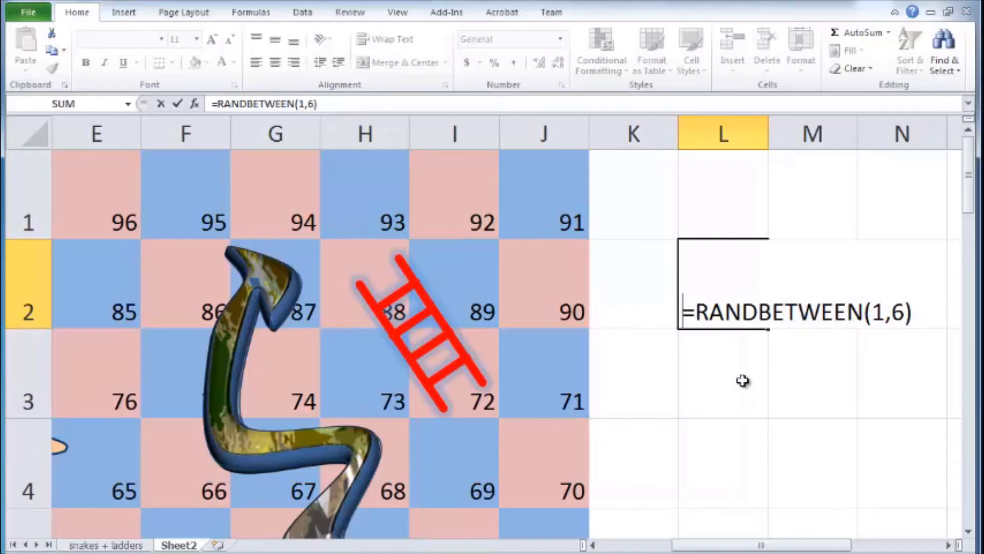
pyautogui.press('Return')
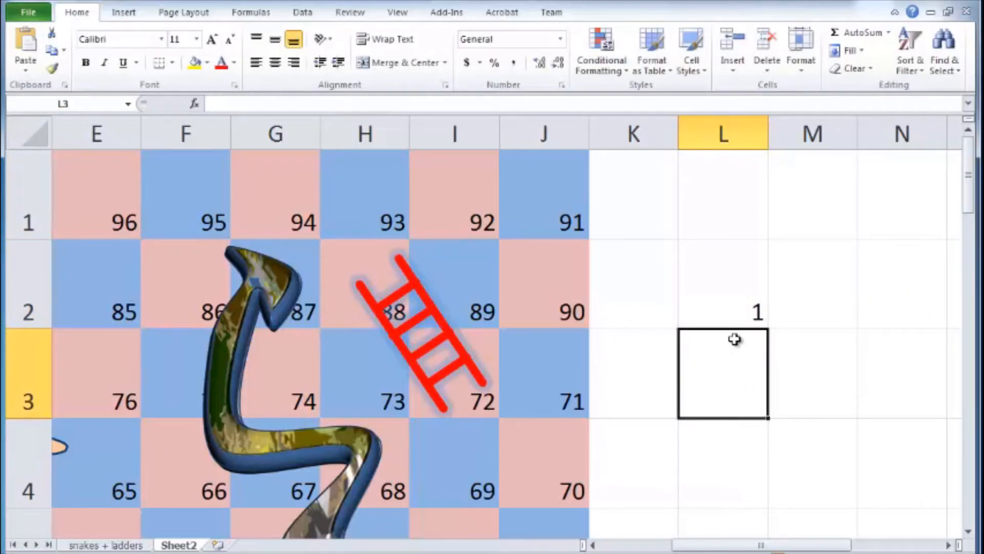
# - Copy the dice formula from cell L2 into M2 to make a second die
pyautogui.click(730, 305)
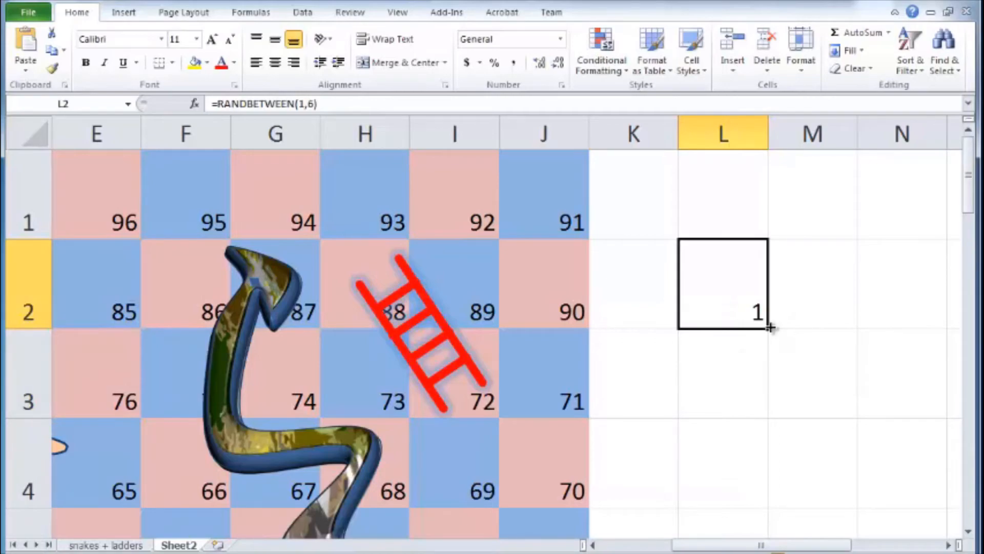
pyautogui.moveTo(769, 327); pyautogui.dragTo(825, 322)
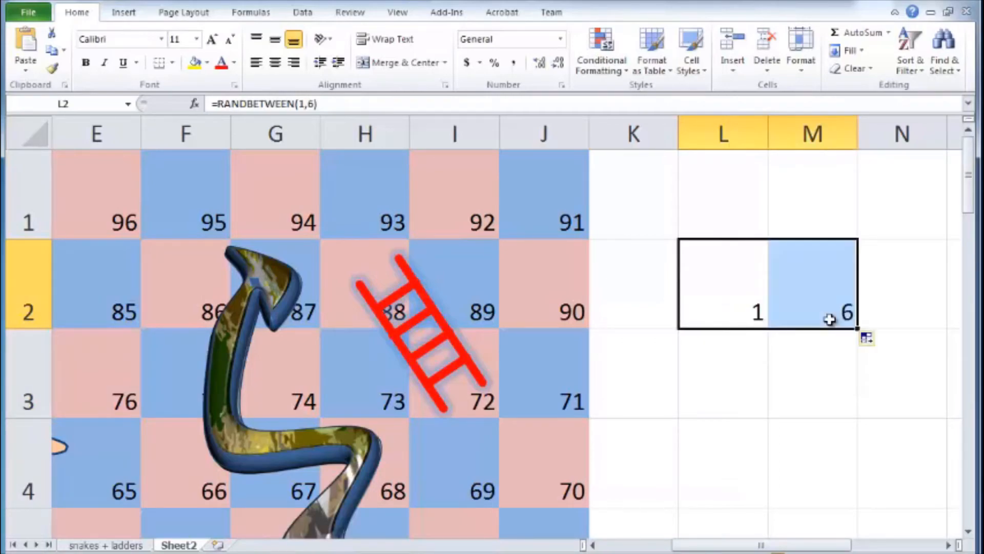
pyautogui.click(739, 319)
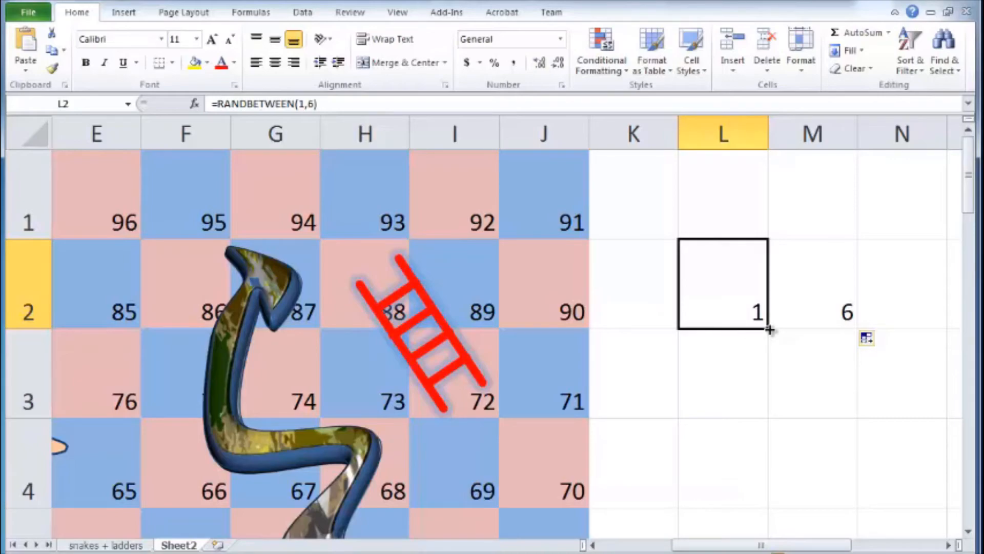
pyautogui.moveTo(770, 330); pyautogui.dragTo(839, 308)
pyautogui.click(835, 303)
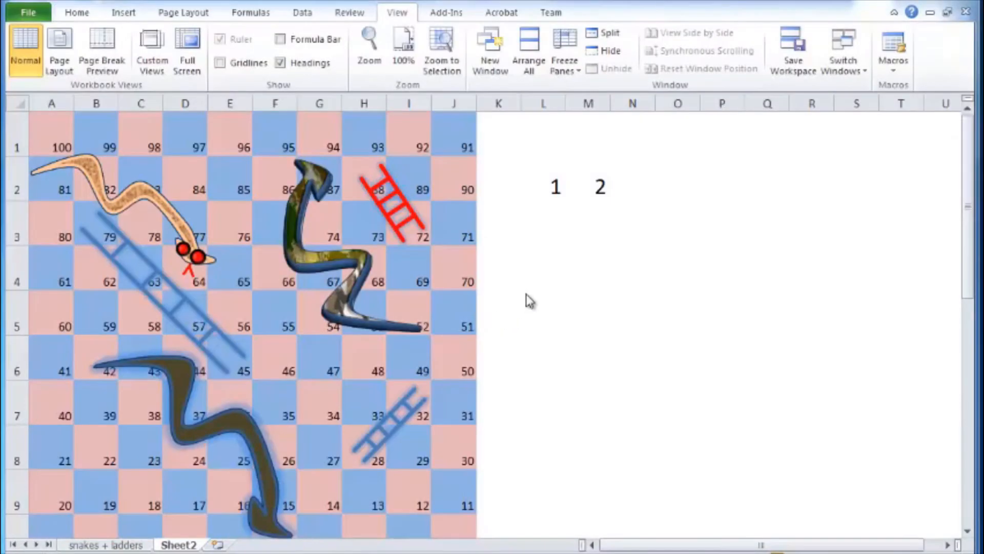
# - Centre the dice values in cells L2:M2 vertically and horizontally
pyautogui.click(546, 188)
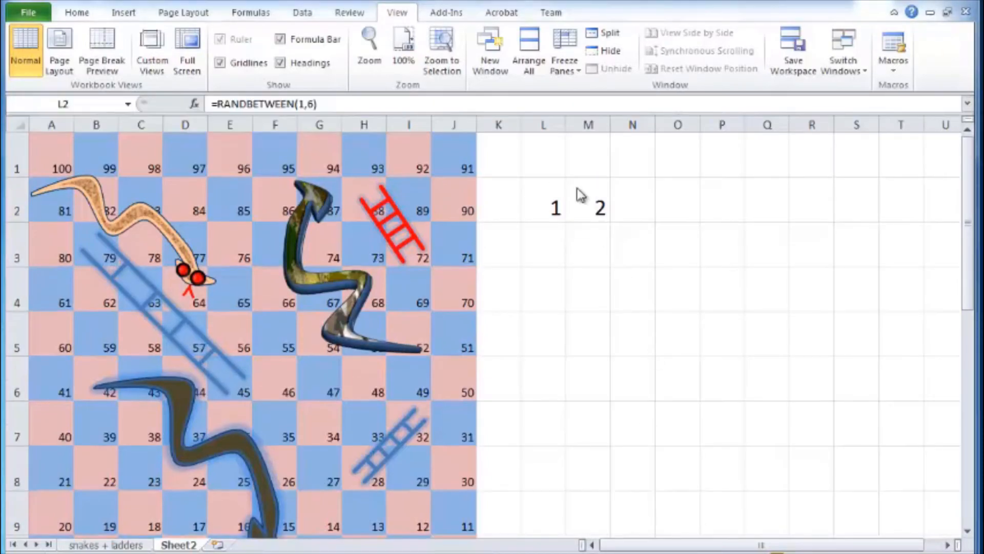
pyautogui.click(546, 198)
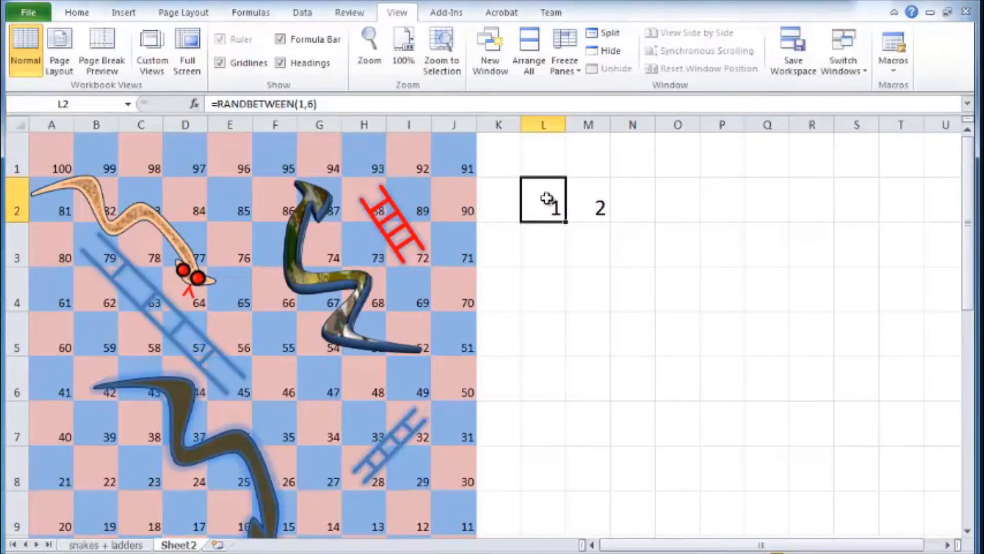
pyautogui.moveTo(546, 198); pyautogui.dragTo(571, 180)
pyautogui.click(77, 13)
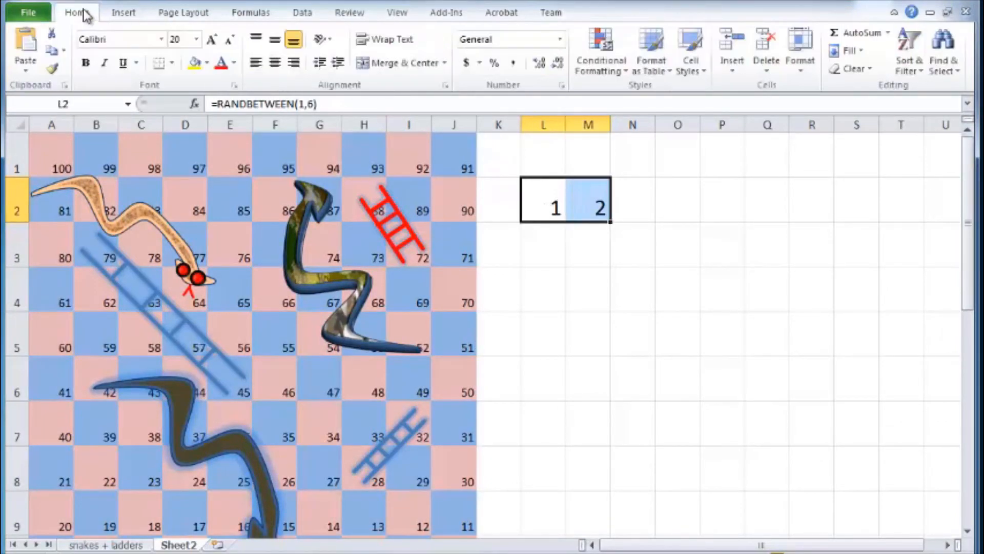
pyautogui.click(277, 41)
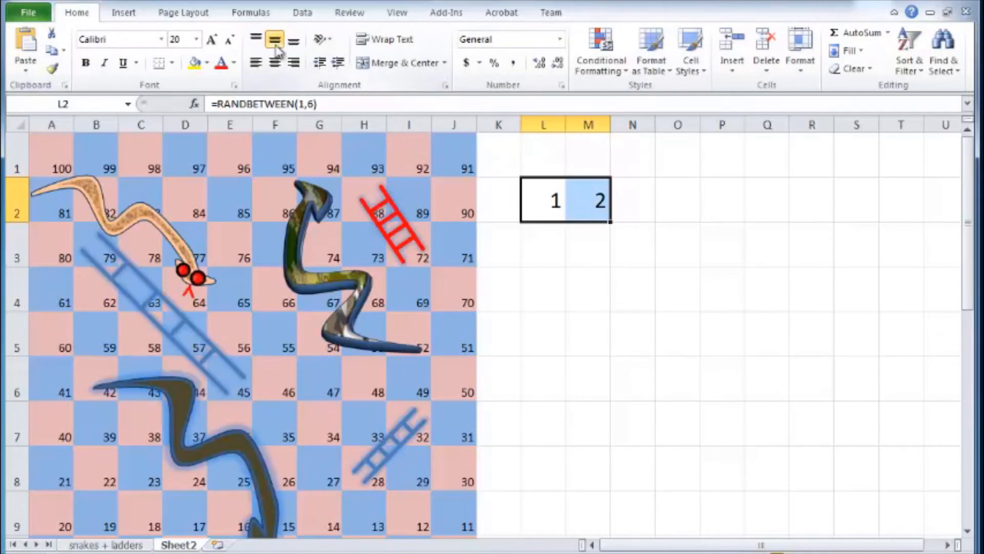
pyautogui.click(275, 64)
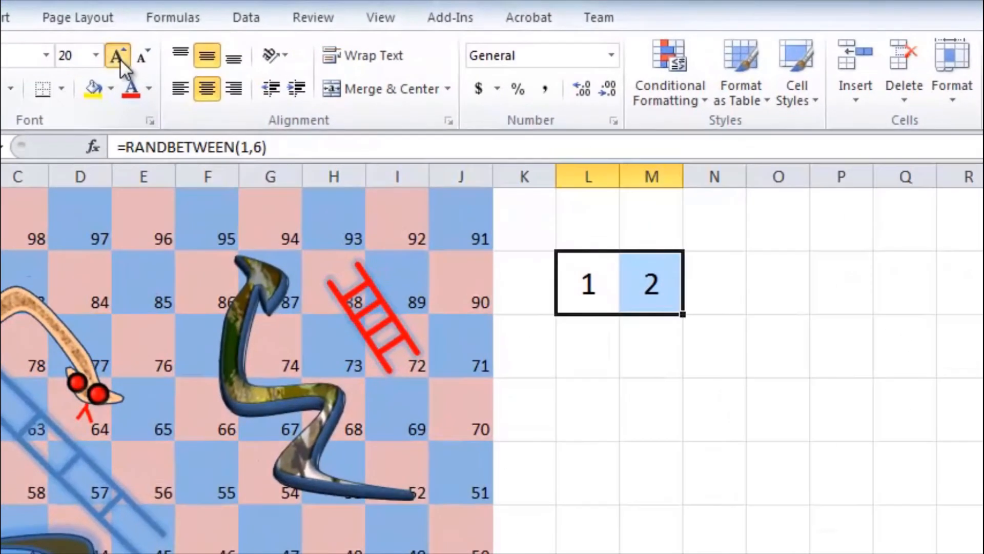
# - Increase the font size of the dice values in L2:M2 to 26 and deselect them
pyautogui.click(212, 41)
pyautogui.click(212, 41)
pyautogui.click(120, 59)
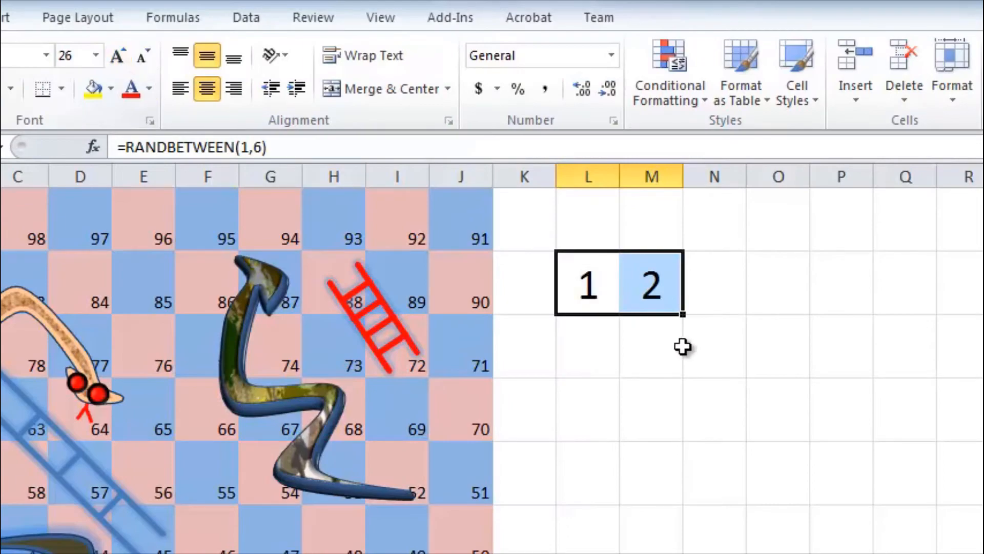
pyautogui.click(599, 335)
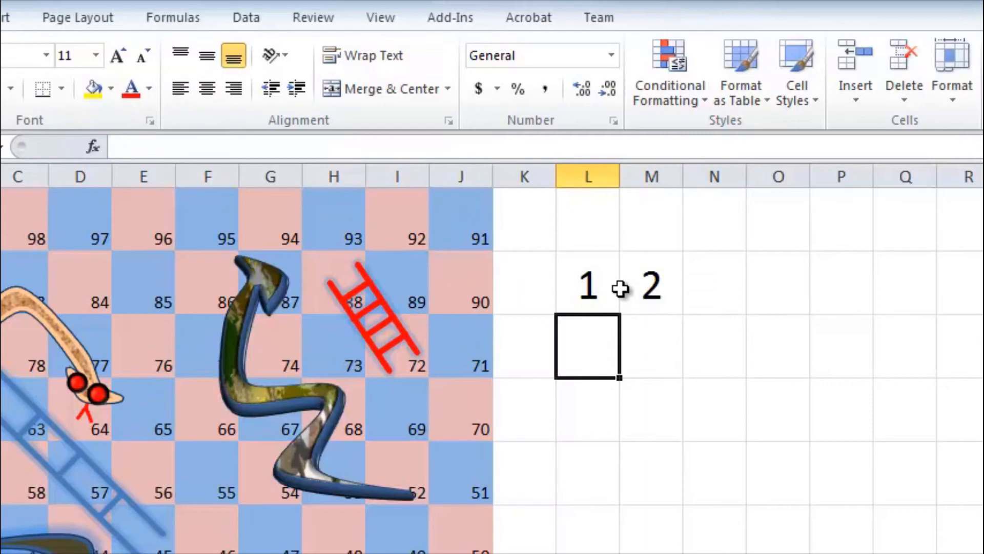
# - Move the second die formula from cell M2 to N2, leaving a blank column between the dice
pyautogui.click(653, 283)
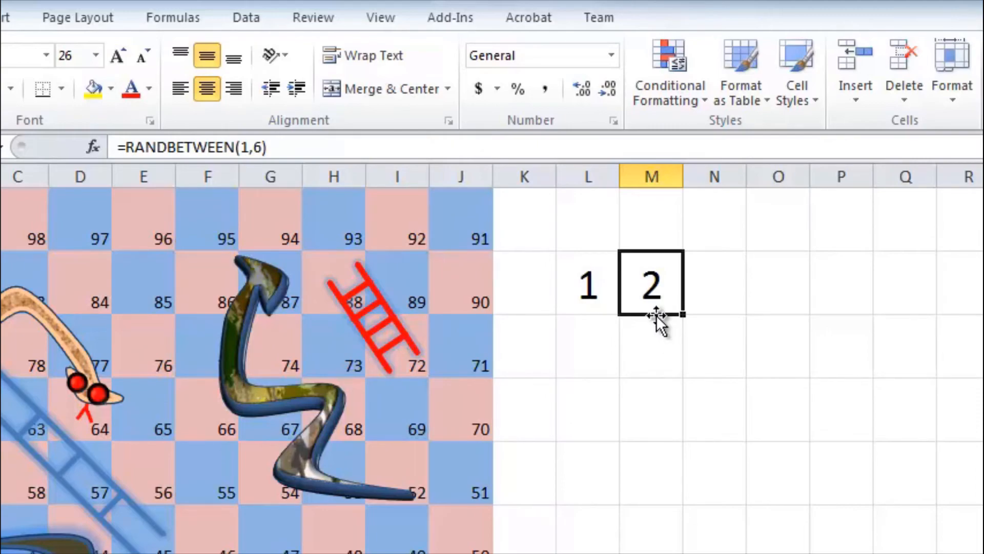
pyautogui.moveTo(658, 317); pyautogui.dragTo(714, 320)
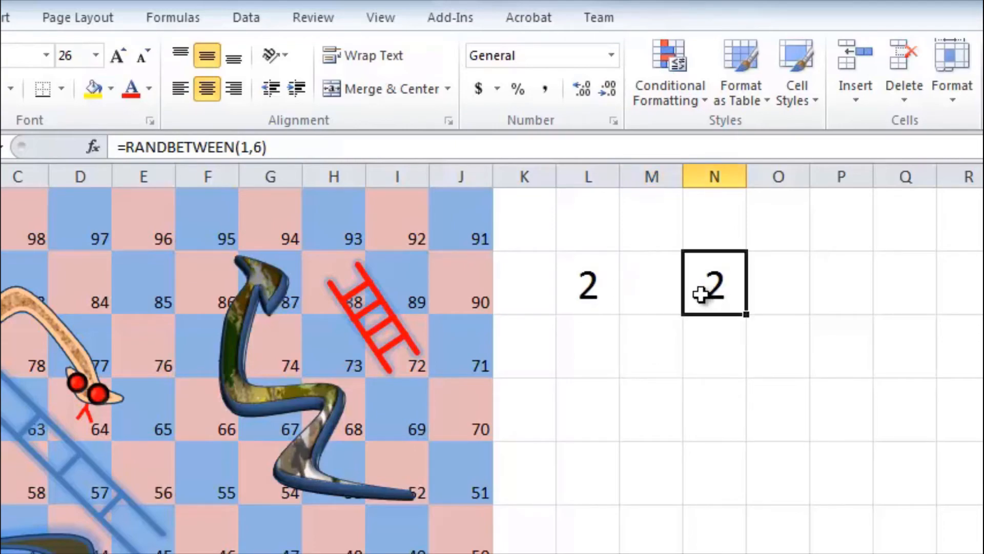
pyautogui.click(655, 341)
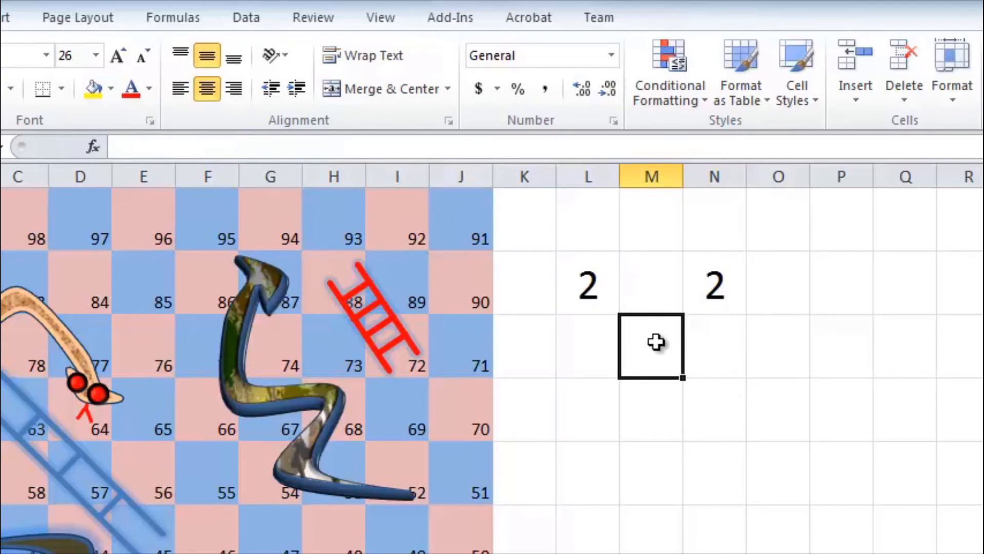
pyautogui.click(599, 306)
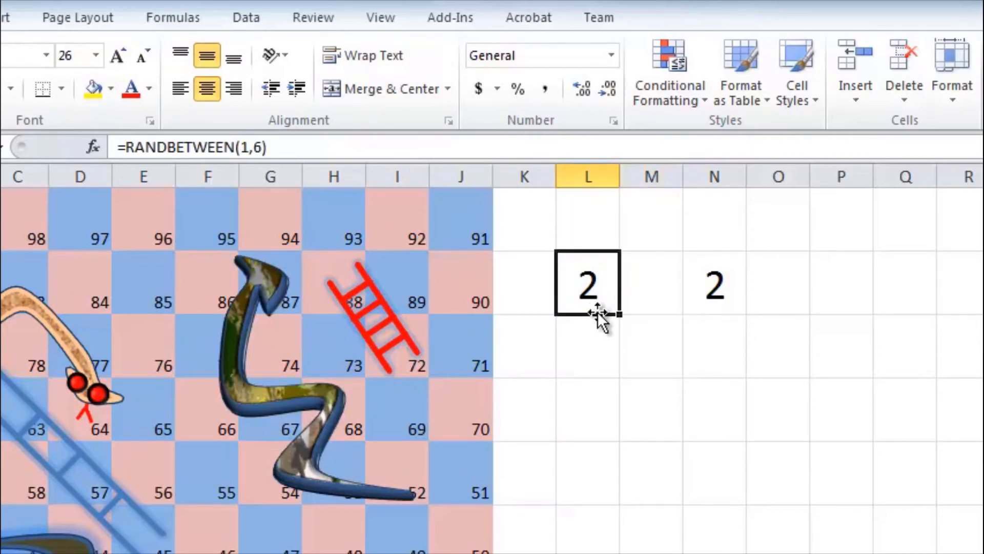
pyautogui.moveTo(597, 312); pyautogui.dragTo(607, 293)
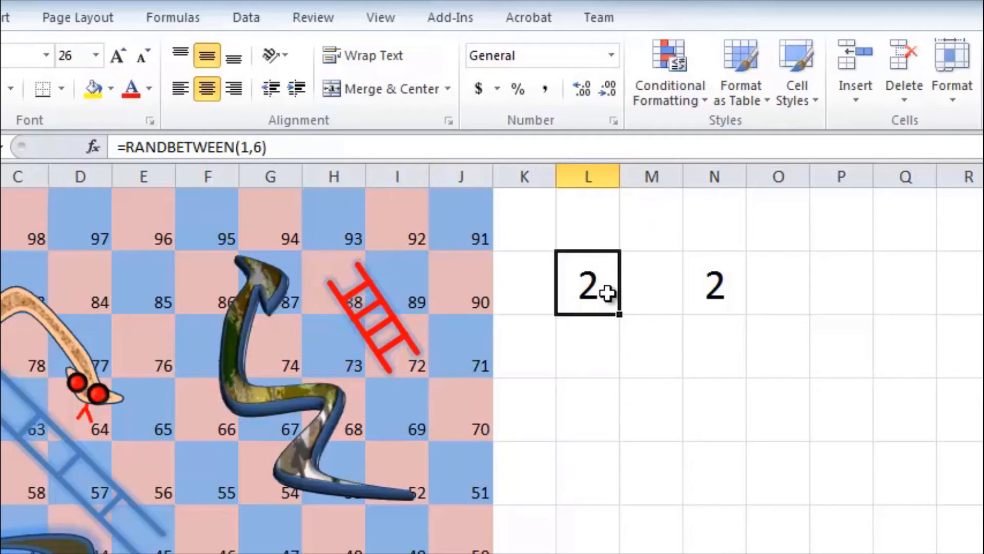
pyautogui.click(730, 281)
pyautogui.click(595, 281)
pyautogui.click(714, 281)
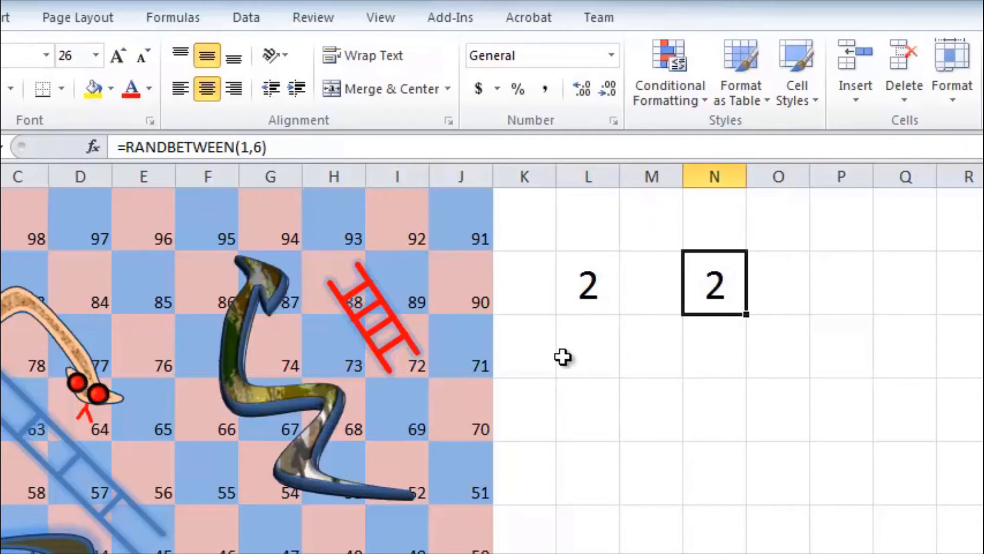
# - Draw a cube shape about 1.83 cm high and 1.66 cm wide over the die value in cell L2
pyautogui.click(594, 290)
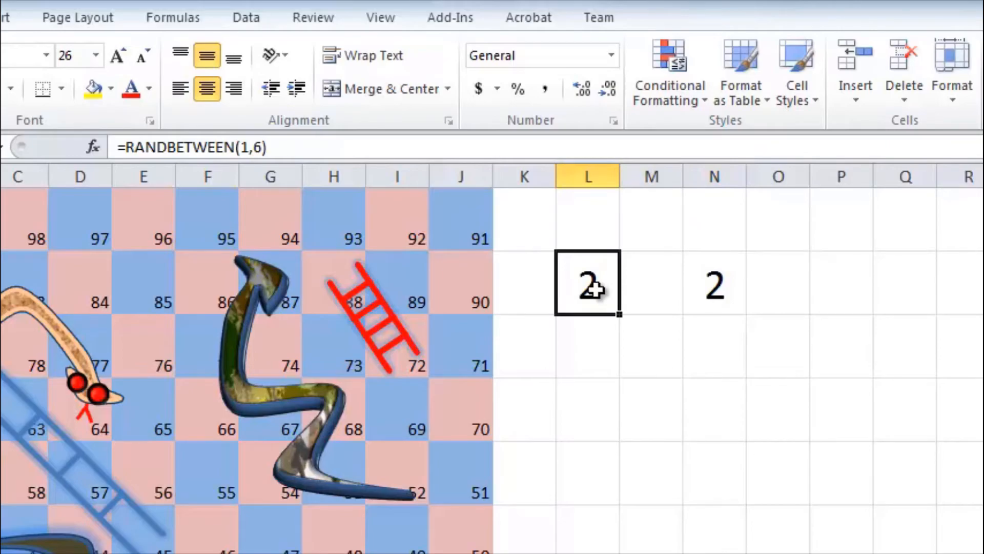
pyautogui.click(5, 17)
pyautogui.click(163, 16)
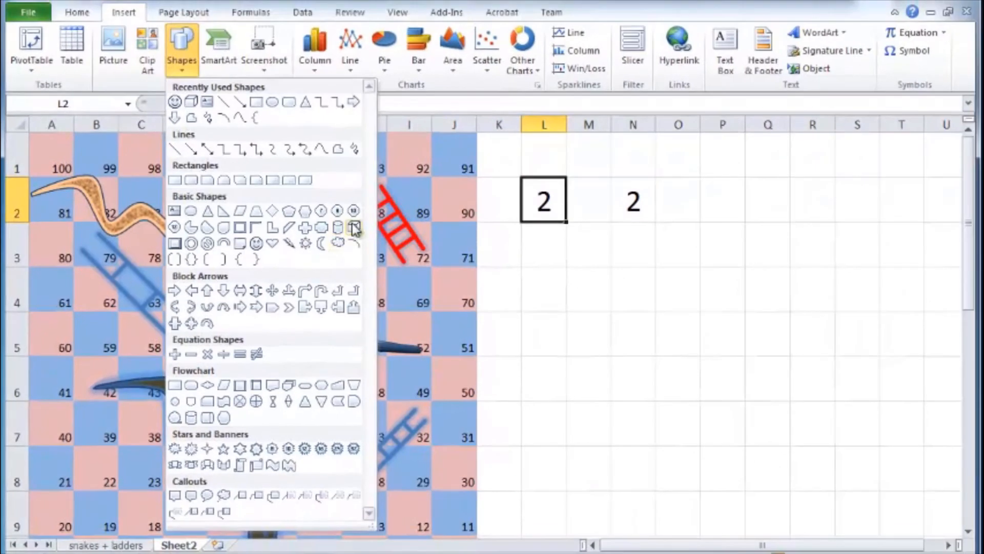
pyautogui.click(355, 229)
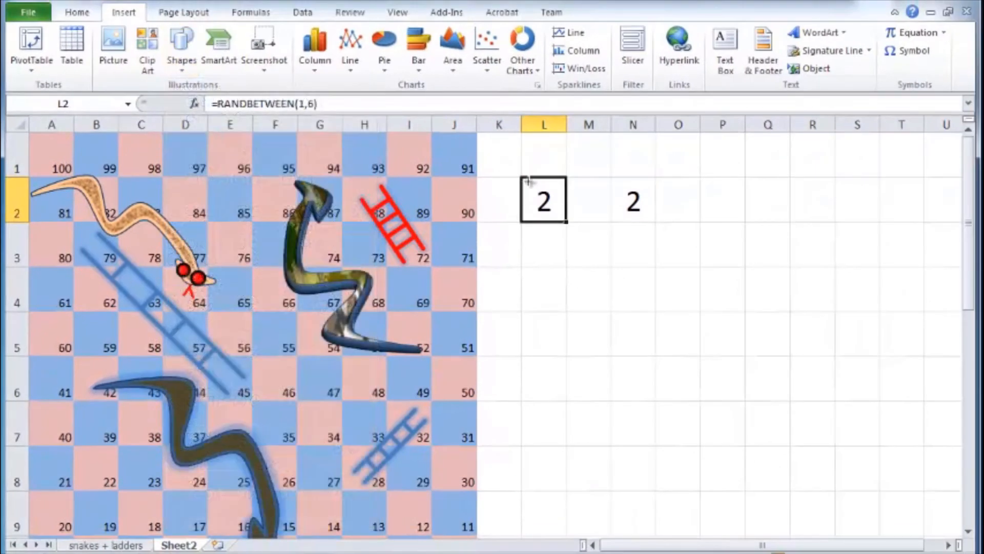
pyautogui.moveTo(522, 177)
pyautogui.mouseDown()
pyautogui.moveTo(567, 216)
pyautogui.moveTo(576, 241)
pyautogui.moveTo(557, 200)
pyautogui.mouseUp()
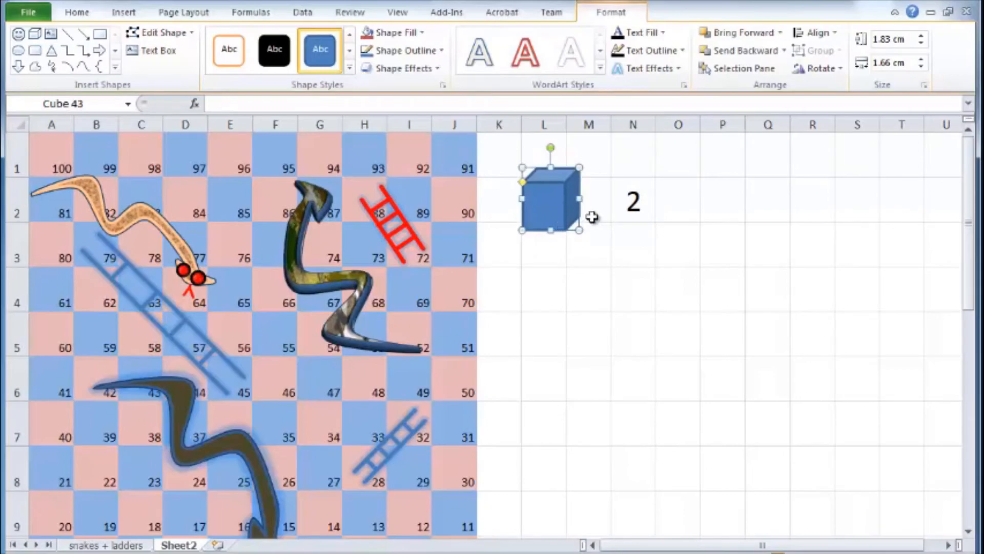
# - Set the cube's solid fill transparency to about 92% so the die value shows through
pyautogui.rightClick(555, 203)
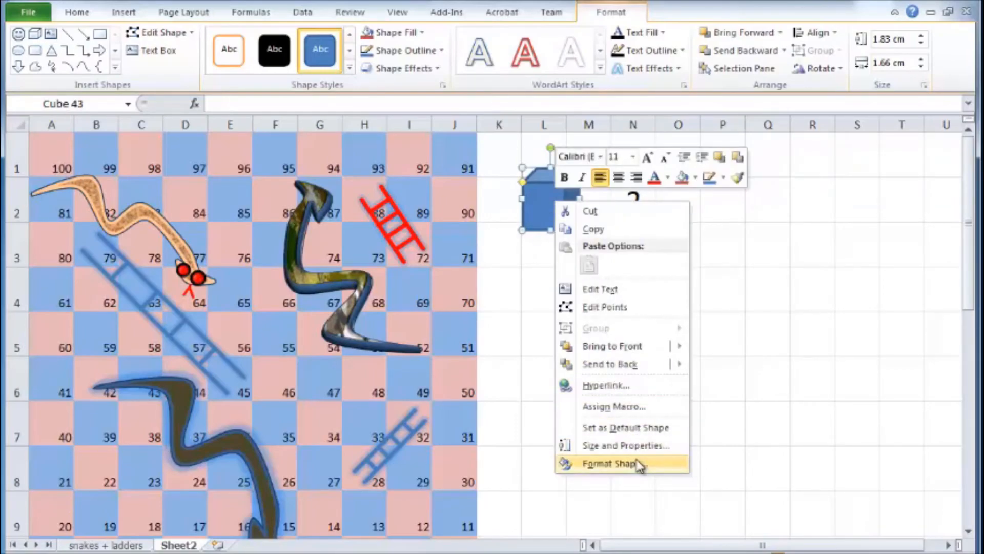
pyautogui.click(609, 464)
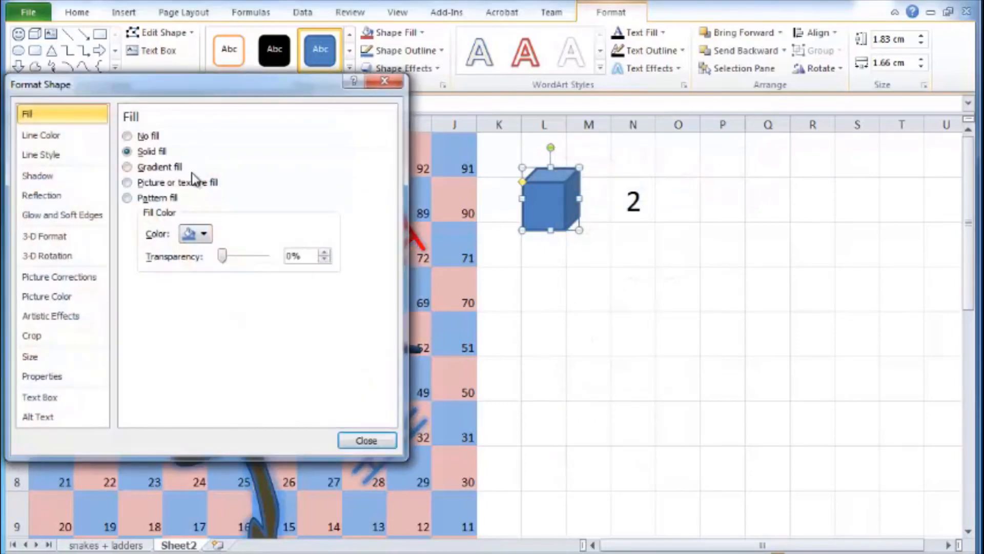
pyautogui.moveTo(223, 256); pyautogui.dragTo(264, 264)
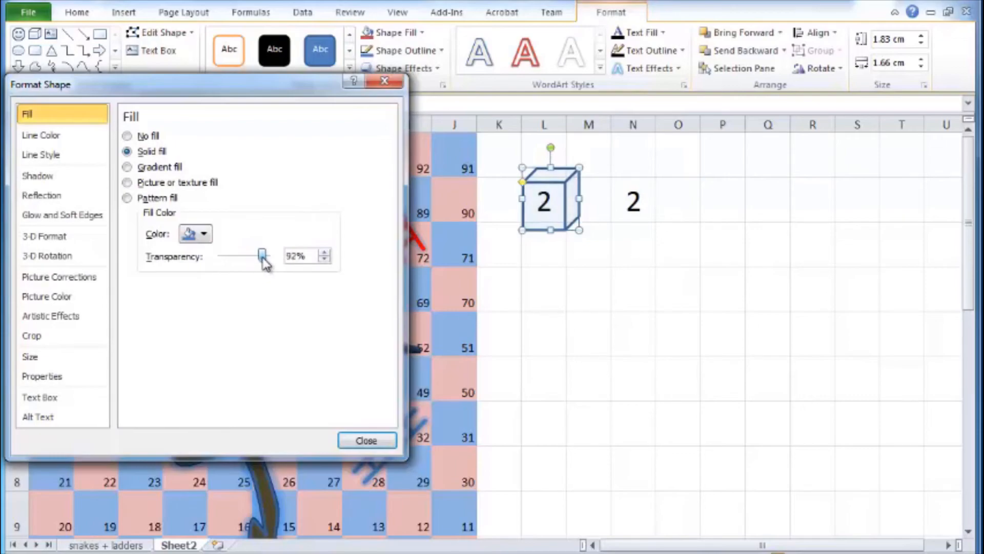
pyautogui.click(363, 440)
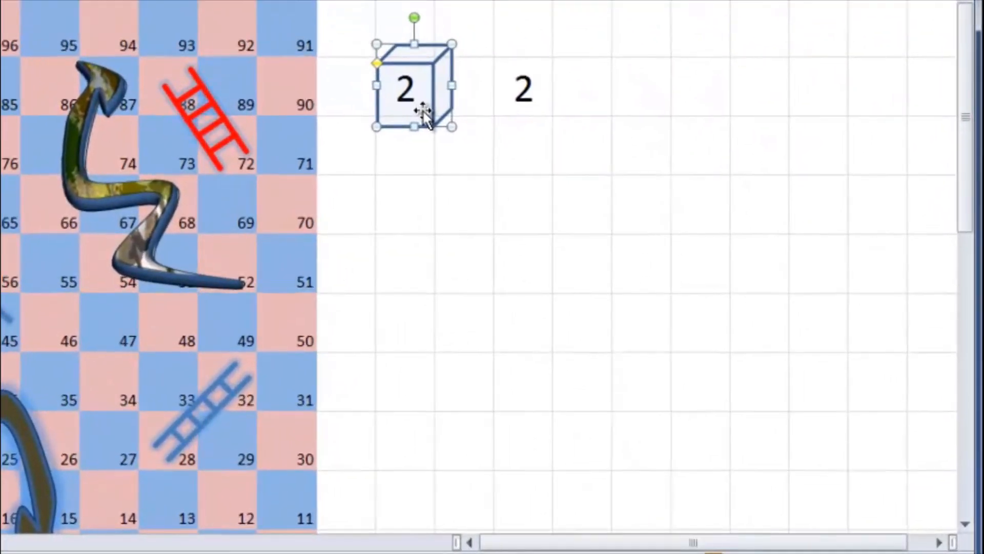
# - Duplicate the transparent cube, place the copy over the second die value in cell N2, and deselect it
pyautogui.rightClick(558, 220)
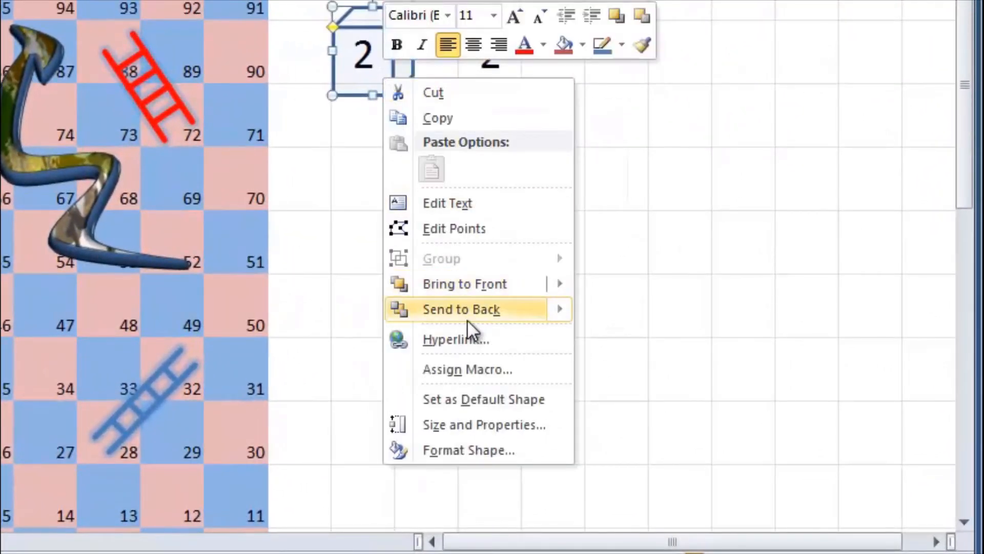
pyautogui.click(448, 118)
pyautogui.click(488, 148)
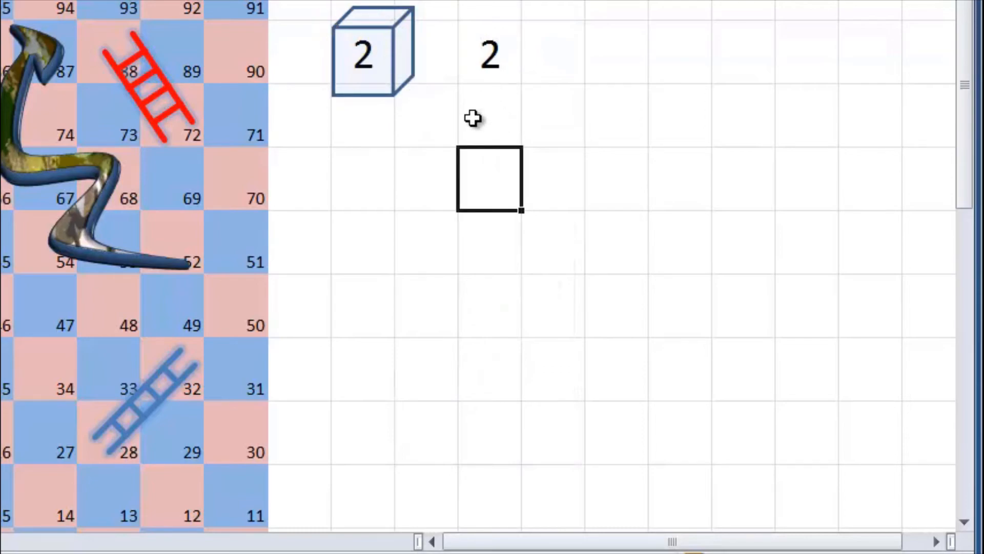
pyautogui.hotkey('ctrl', 'v')
pyautogui.moveTo(507, 179); pyautogui.dragTo(492, 43)
pyautogui.moveTo(805, 273); pyautogui.dragTo(807, 280)
pyautogui.click(823, 415)
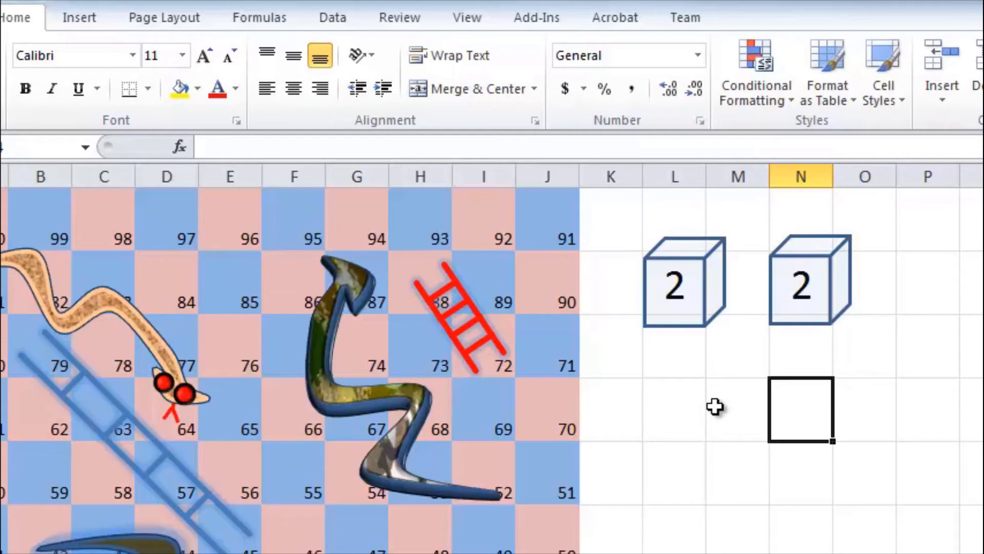
pyautogui.click(678, 440)
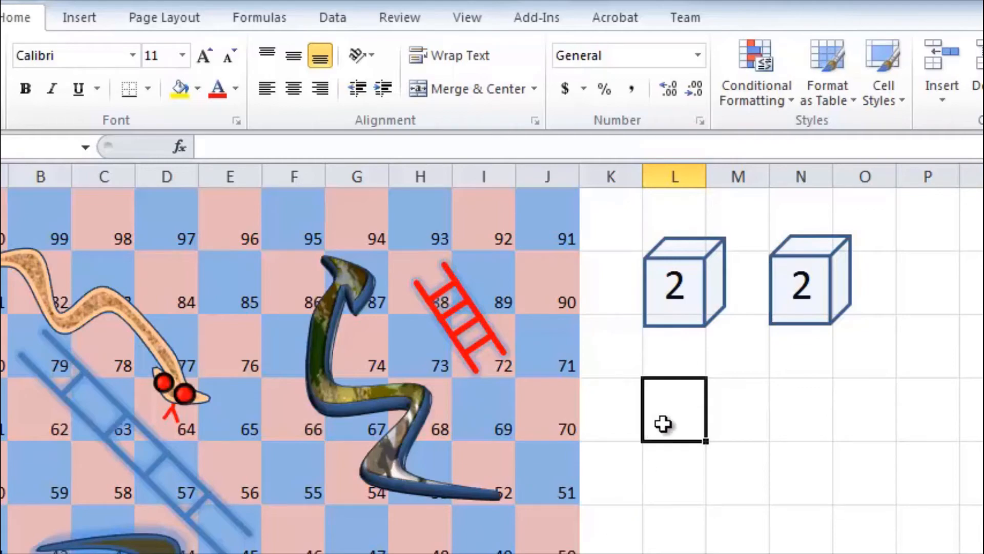
pyautogui.click(77, 21)
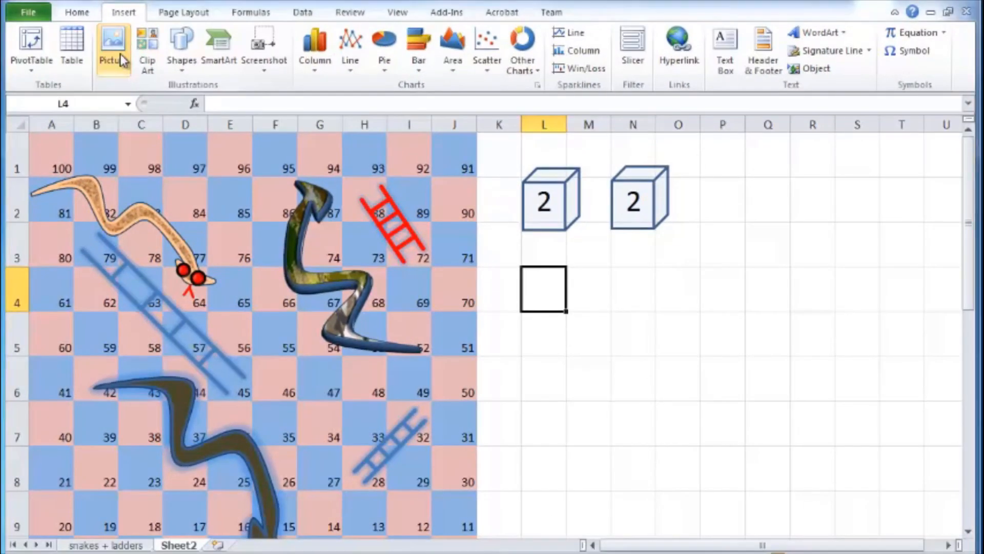
pyautogui.click(122, 58)
pyautogui.press('Escape')
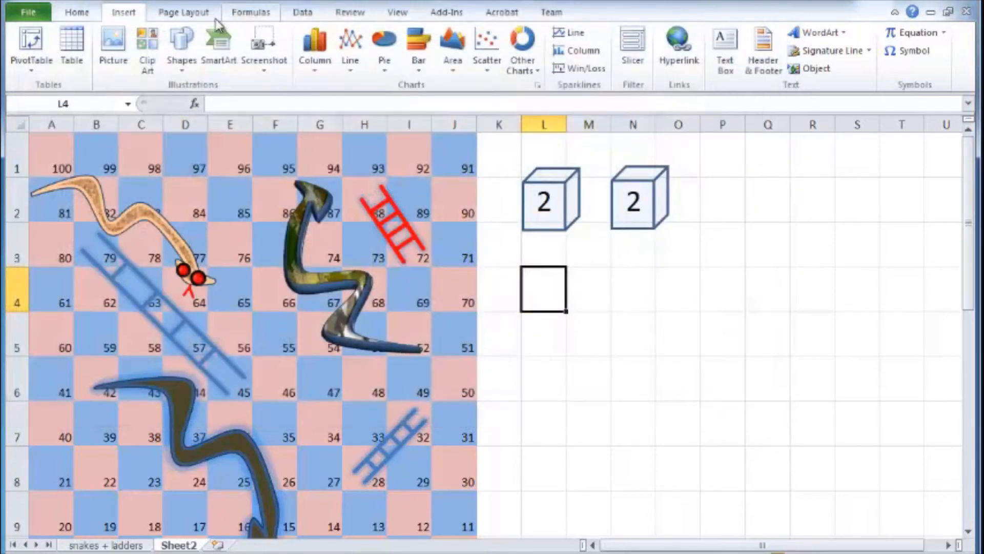
pyautogui.click(155, 56)
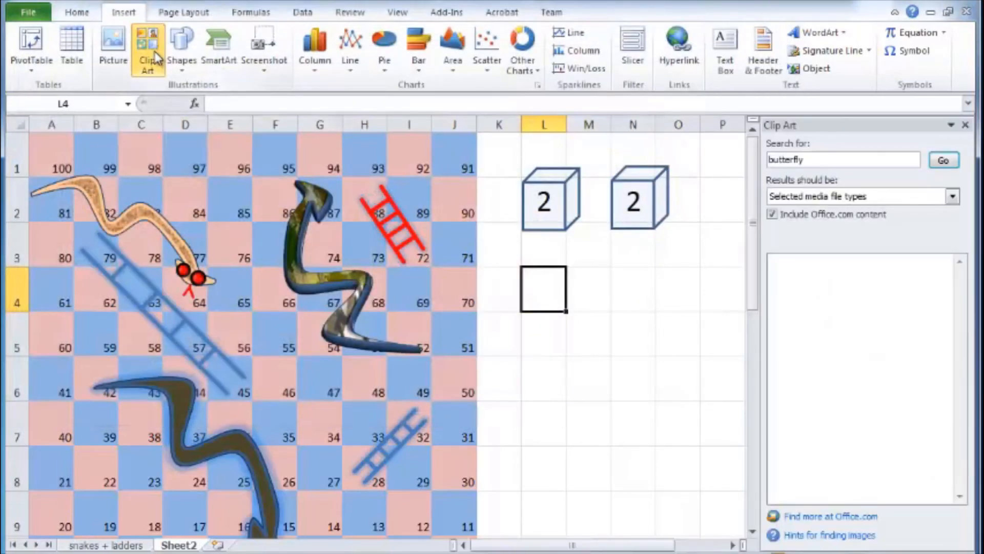
pyautogui.click(965, 125)
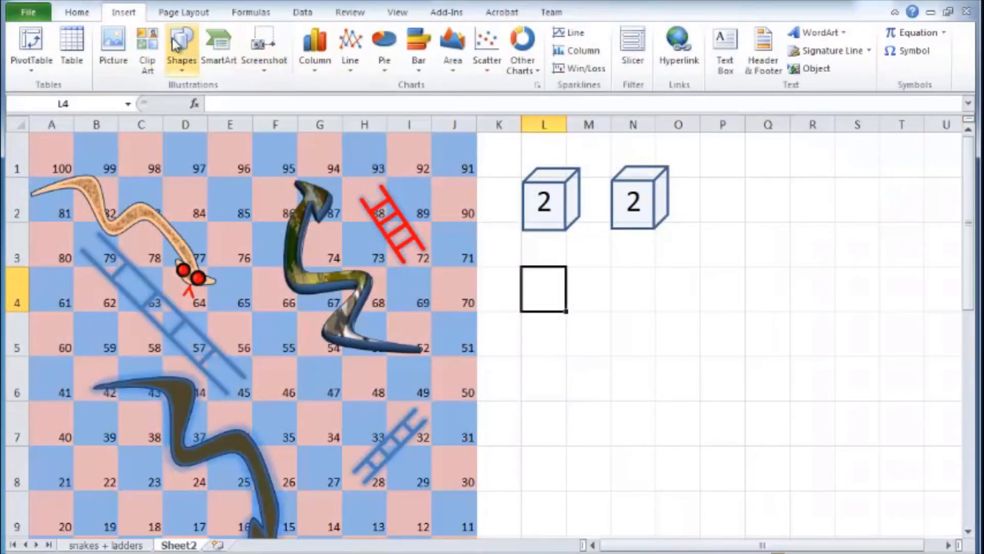
# - Draw a smiley face shape about 1.16 cm high and 1.06 cm wide in cell L4, below the first die
pyautogui.click(179, 56)
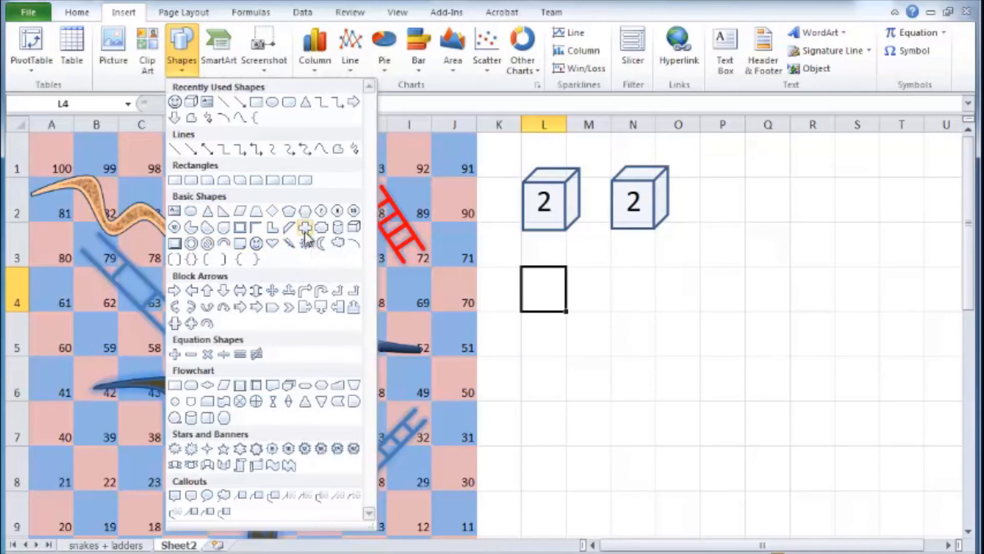
pyautogui.click(255, 244)
pyautogui.moveTo(528, 274); pyautogui.dragTo(563, 313)
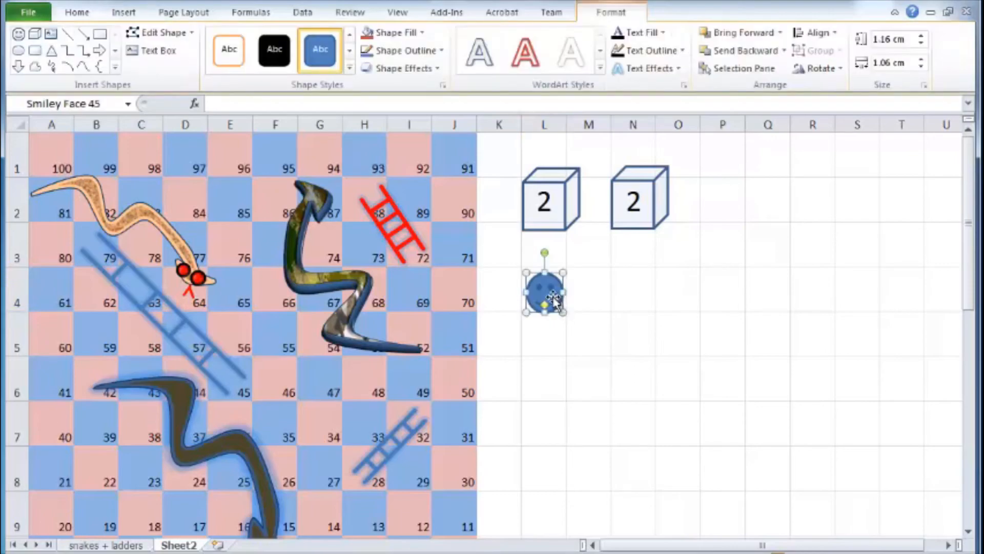
# - Make two copies of the smiley face and line them up beside the original in cells M4 and N4
pyautogui.rightClick(551, 296)
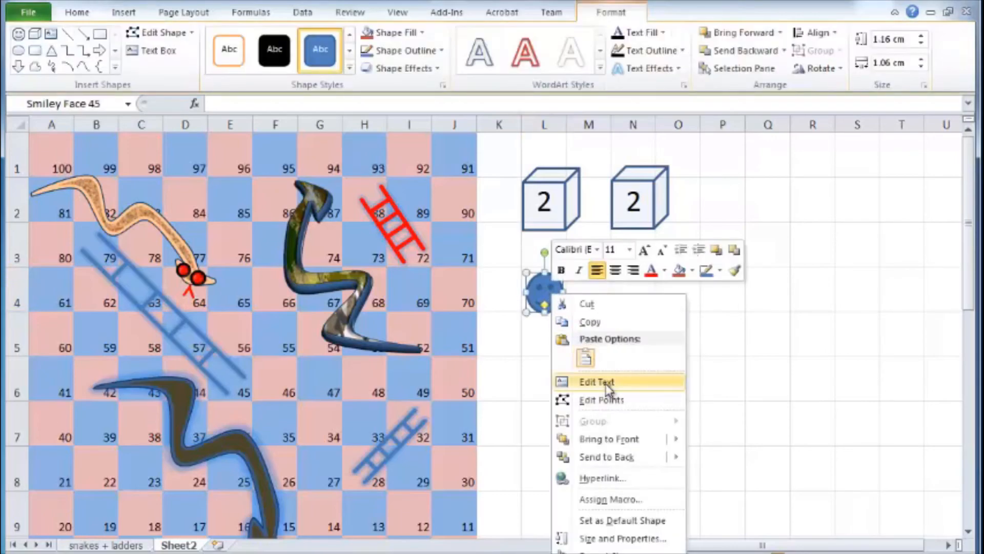
pyautogui.click(642, 321)
pyautogui.click(647, 317)
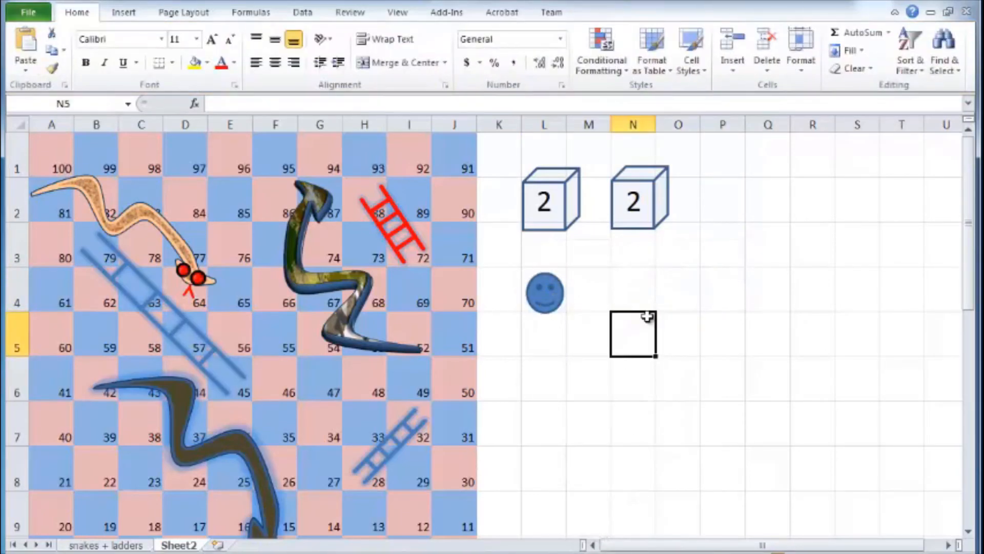
pyautogui.hotkey('ctrl', 'v')
pyautogui.hotkey('ctrl', 'v')
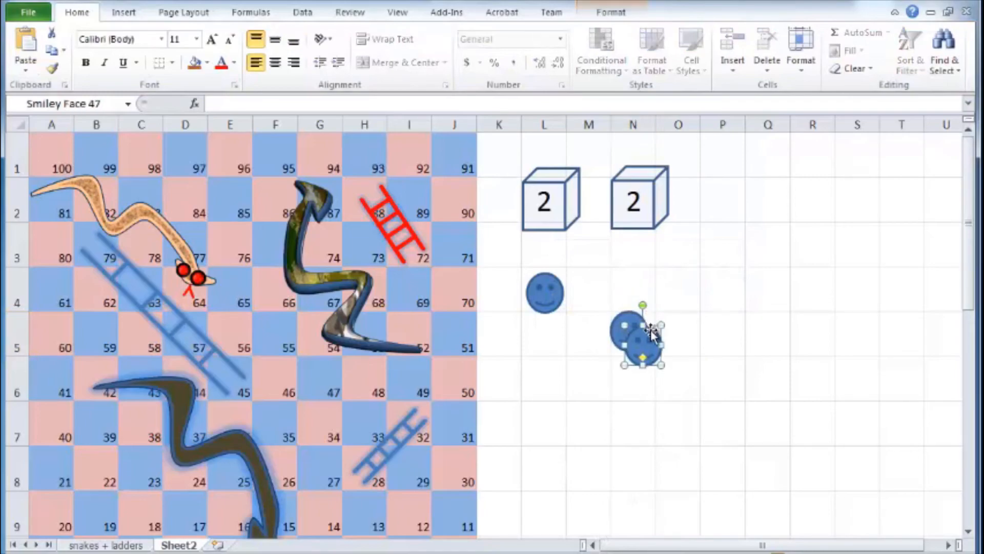
pyautogui.moveTo(642, 317); pyautogui.dragTo(591, 274)
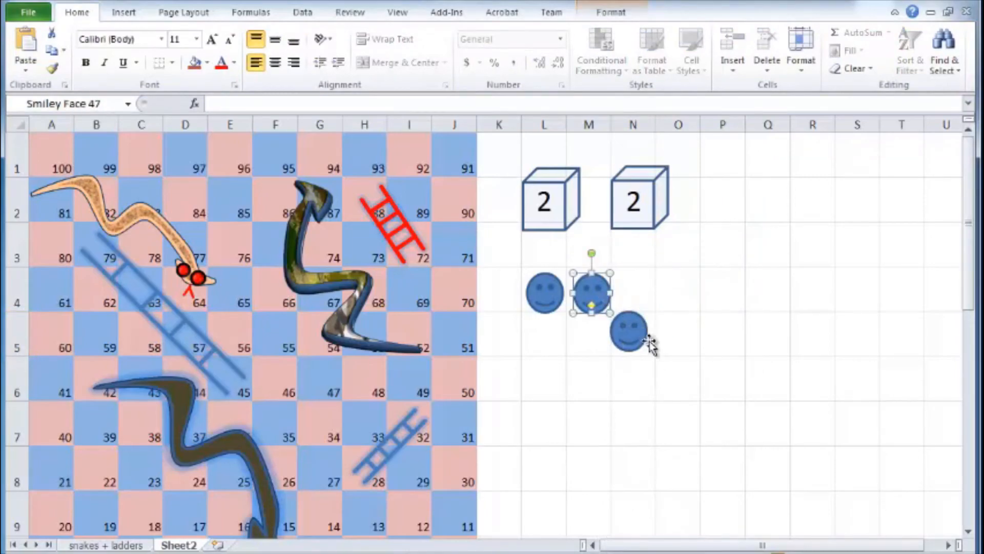
pyautogui.moveTo(637, 337); pyautogui.dragTo(645, 300)
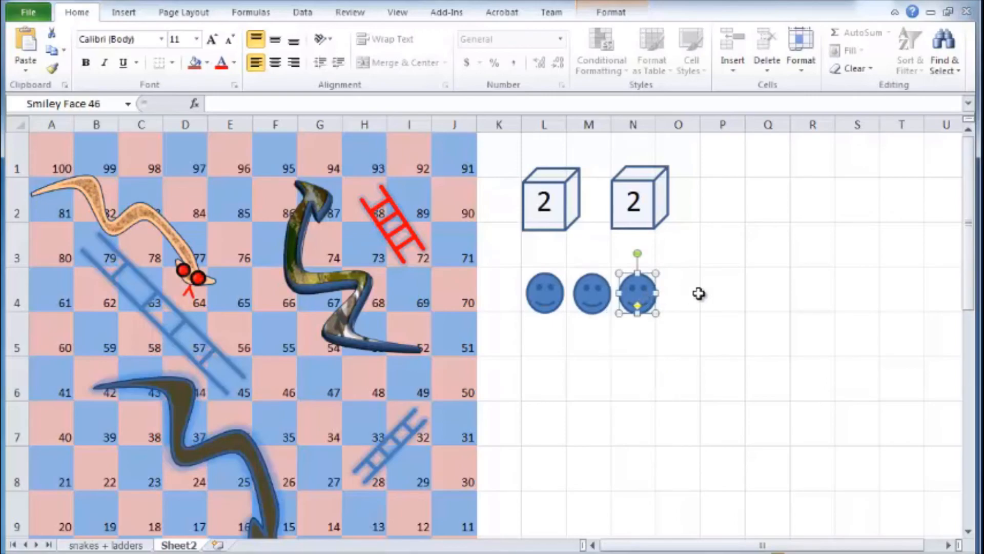
# - Give the smiley in N4 a dark red solid fill and the one in M4 a light purple solid fill
pyautogui.rightClick(639, 302)
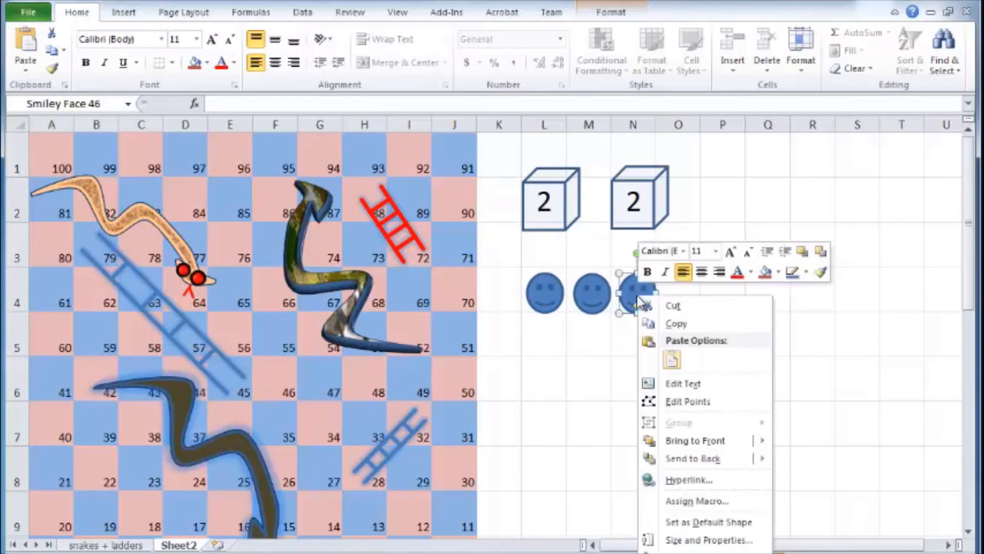
pyautogui.click(697, 551)
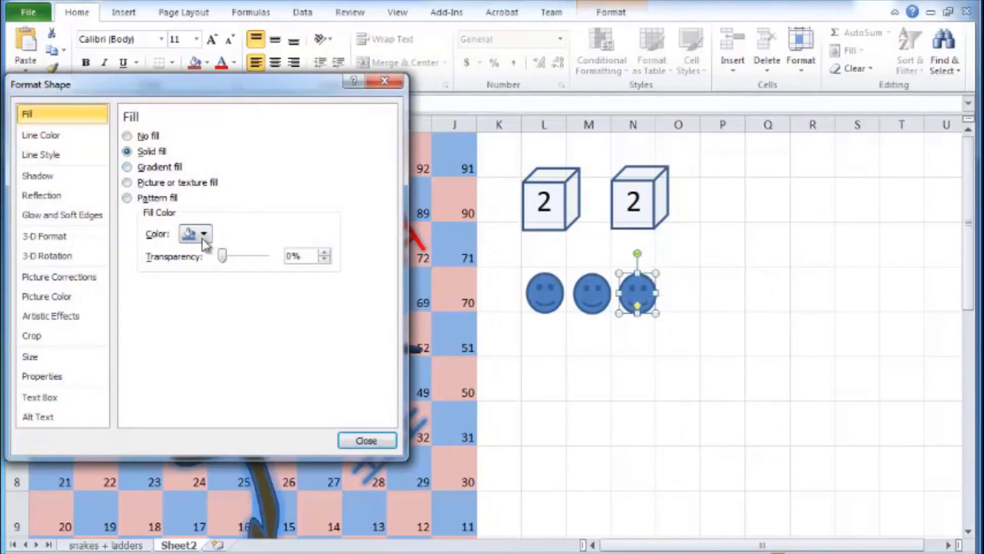
pyautogui.click(203, 234)
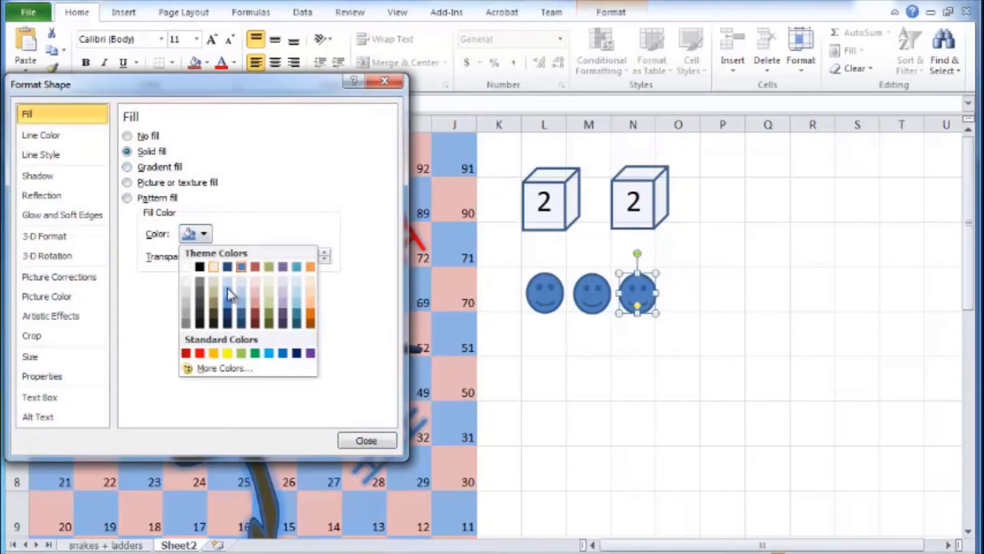
pyautogui.click(257, 314)
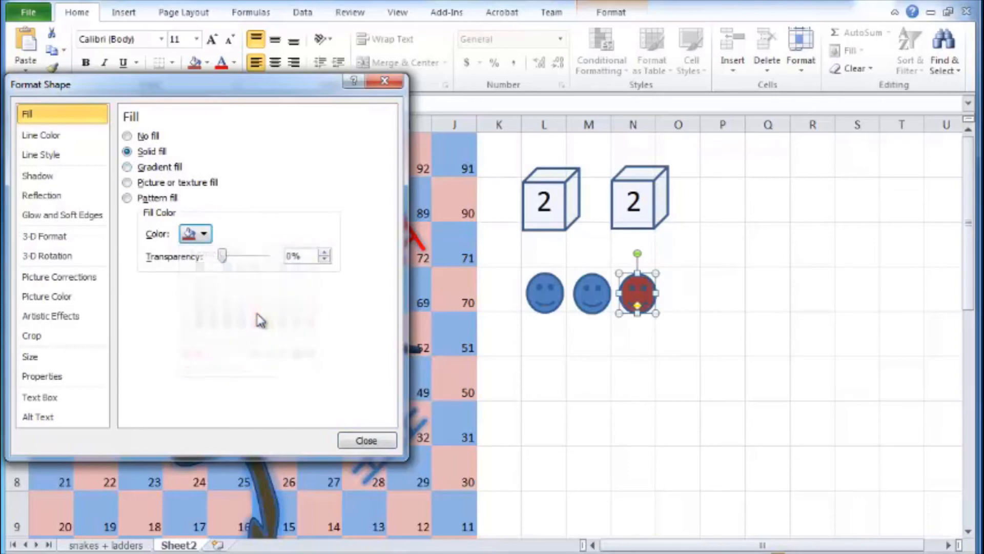
pyautogui.click(595, 297)
pyautogui.click(204, 235)
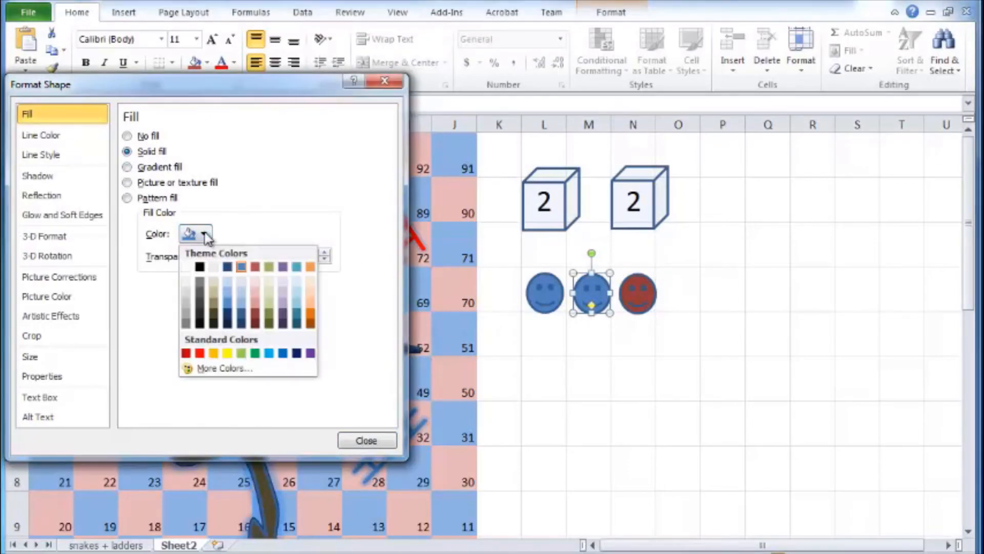
pyautogui.click(283, 298)
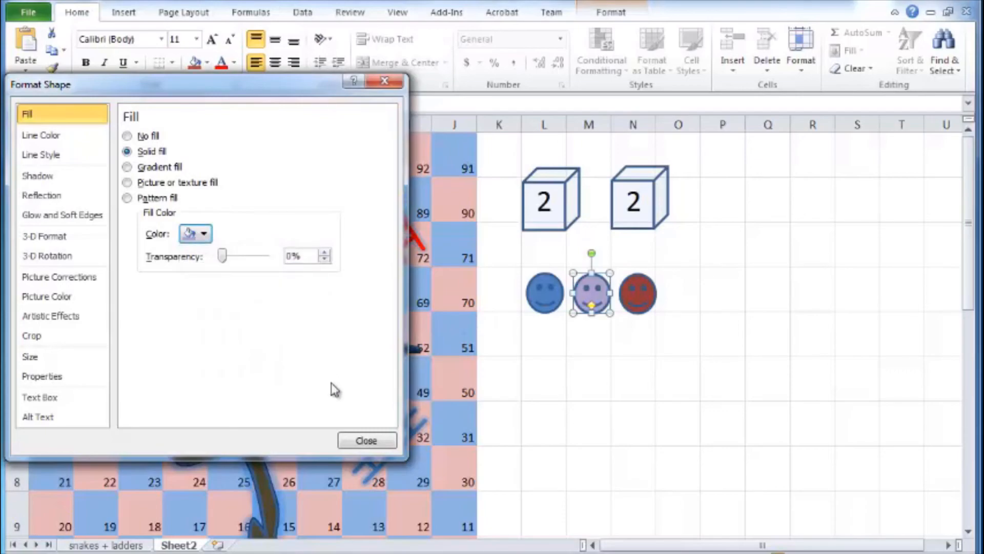
pyautogui.click(367, 441)
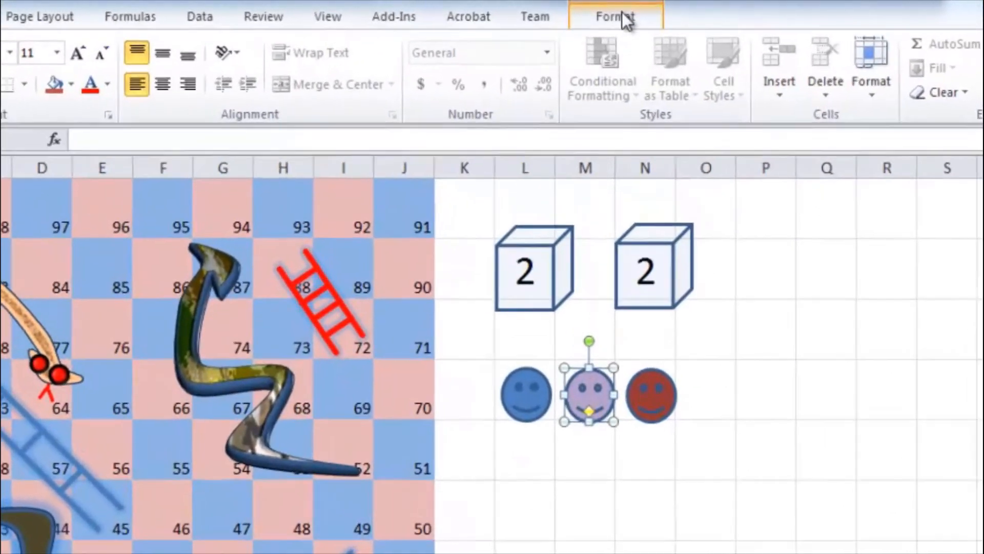
# - Apply the black-outline shape style to the smiley in M4, refill it light purple, and deselect it
pyautogui.click(611, 12)
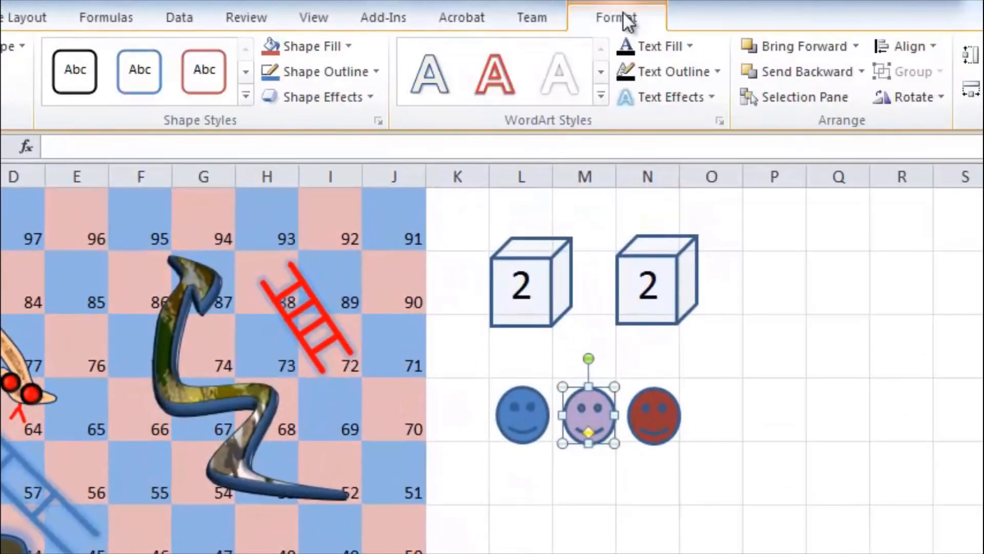
pyautogui.click(213, 77)
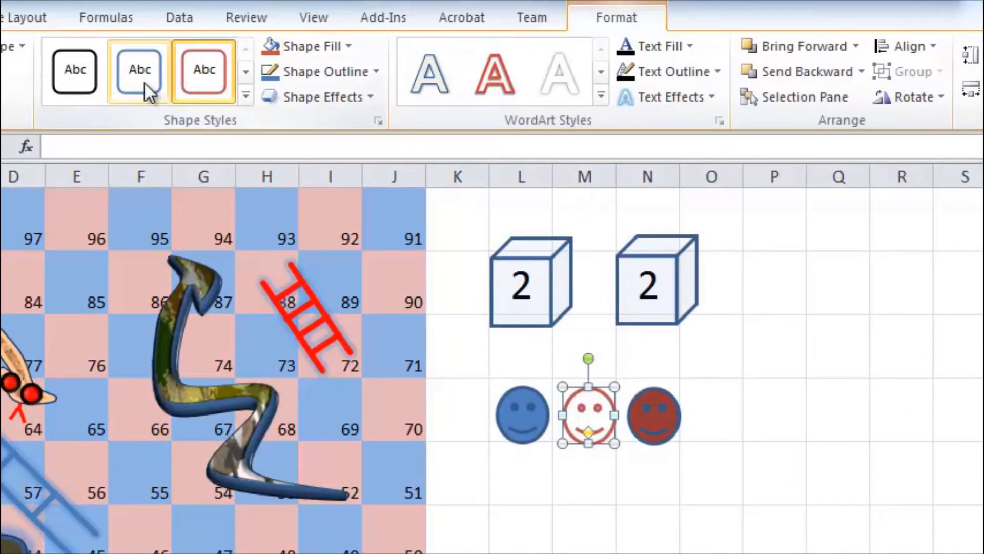
pyautogui.click(137, 82)
pyautogui.click(74, 75)
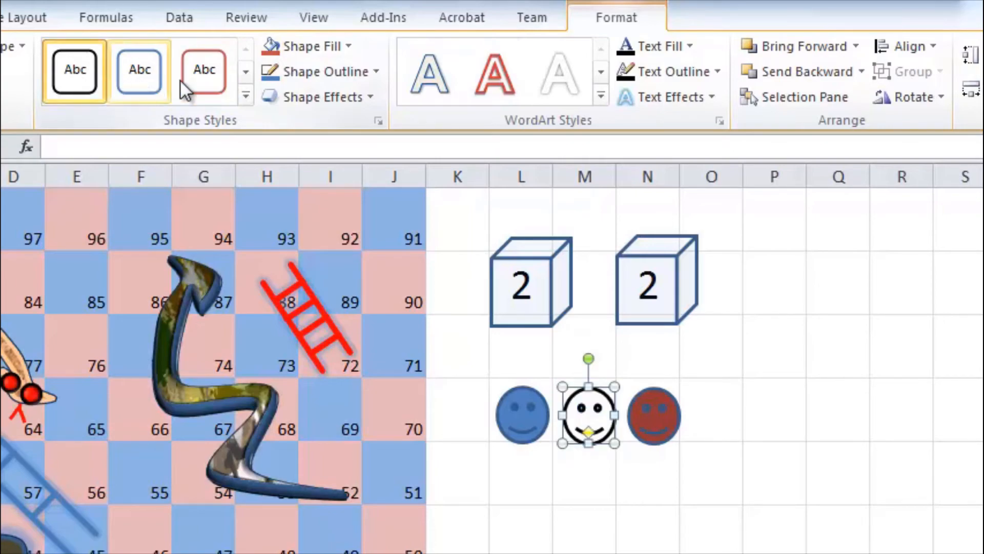
pyautogui.click(351, 46)
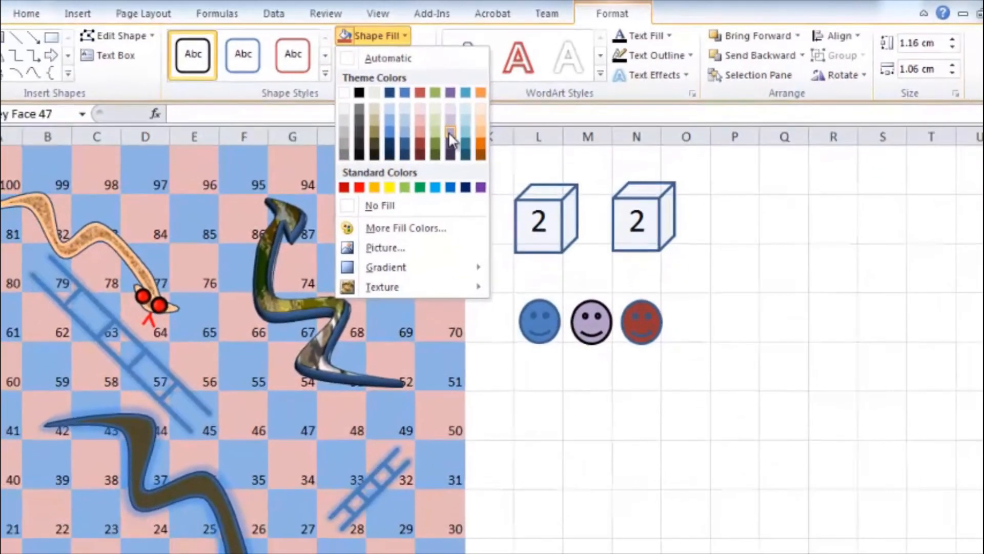
pyautogui.click(407, 169)
pyautogui.click(663, 329)
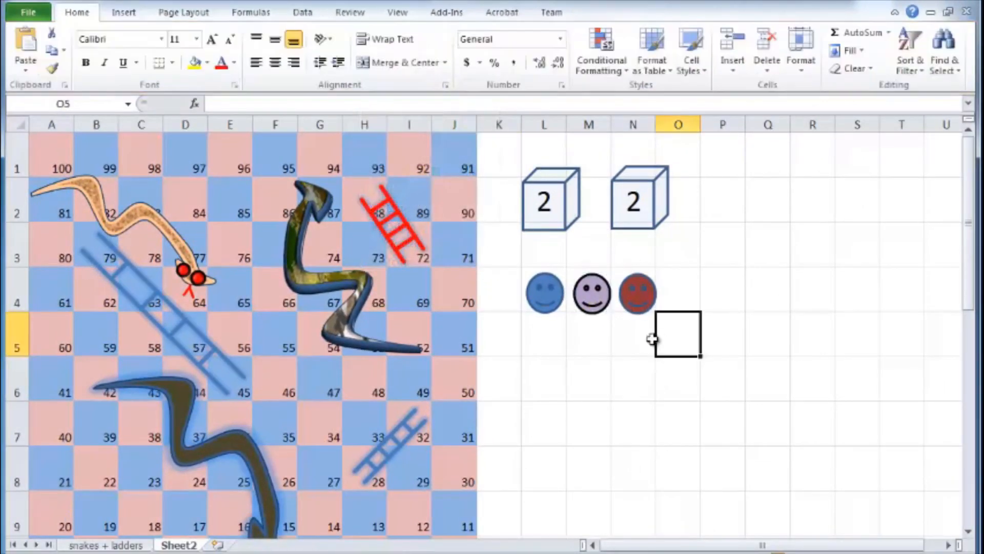
# - Try moving the blue smiley as a counter onto the lower board squares in column A, and return it to cell L4
pyautogui.click(550, 291)
pyautogui.moveTo(550, 292); pyautogui.dragTo(53, 520)
pyautogui.scroll(-2, 102, 456)
pyautogui.moveTo(47, 250); pyautogui.dragTo(640, 203)
pyautogui.scroll(2, 641, 203)
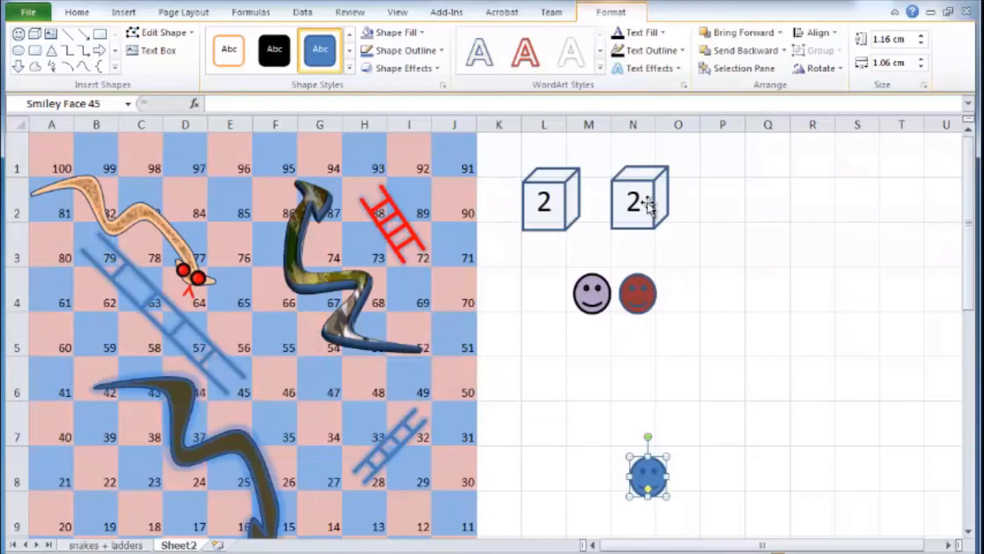
pyautogui.moveTo(657, 478); pyautogui.dragTo(543, 293)
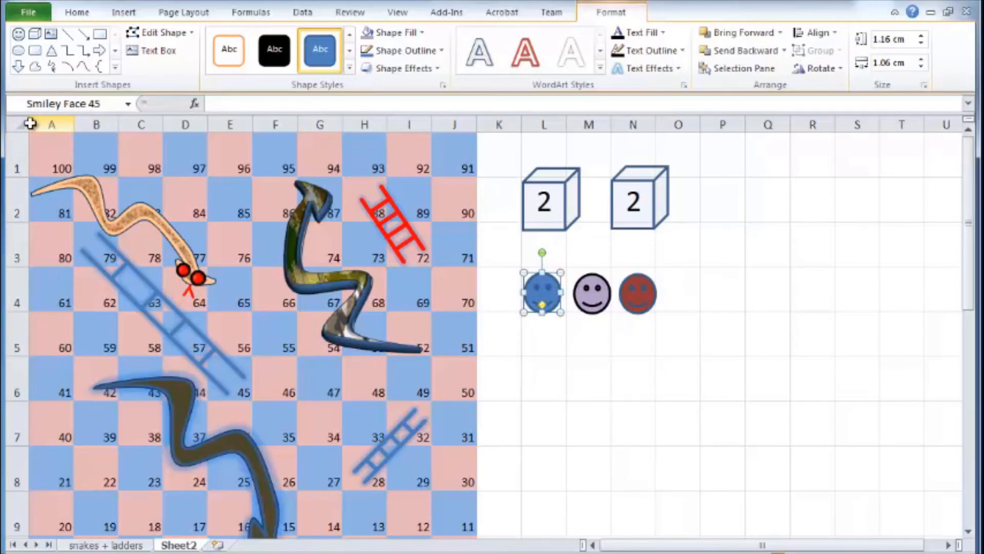
pyautogui.click(562, 375)
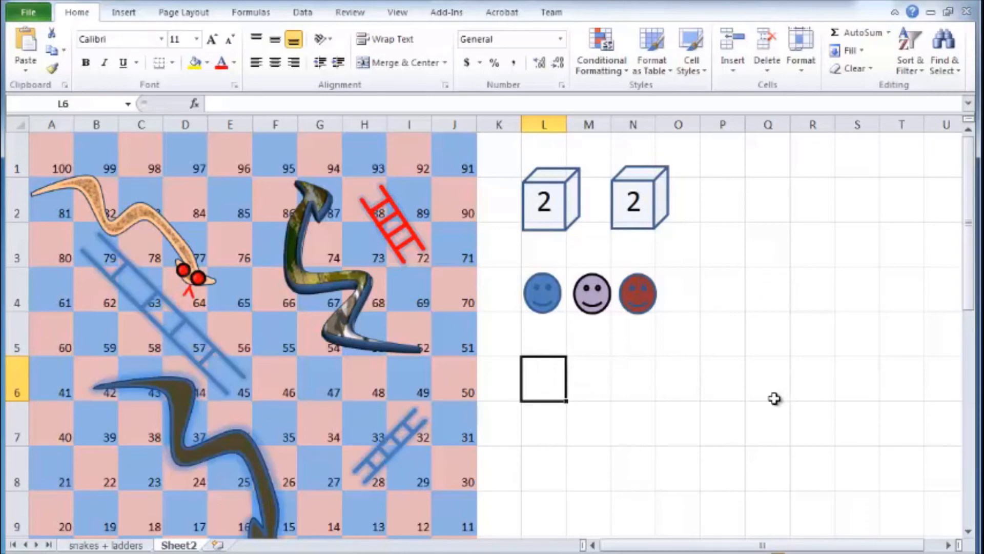
# - Insert a blank row above the board and a blank column before its first column
pyautogui.click(20, 155)
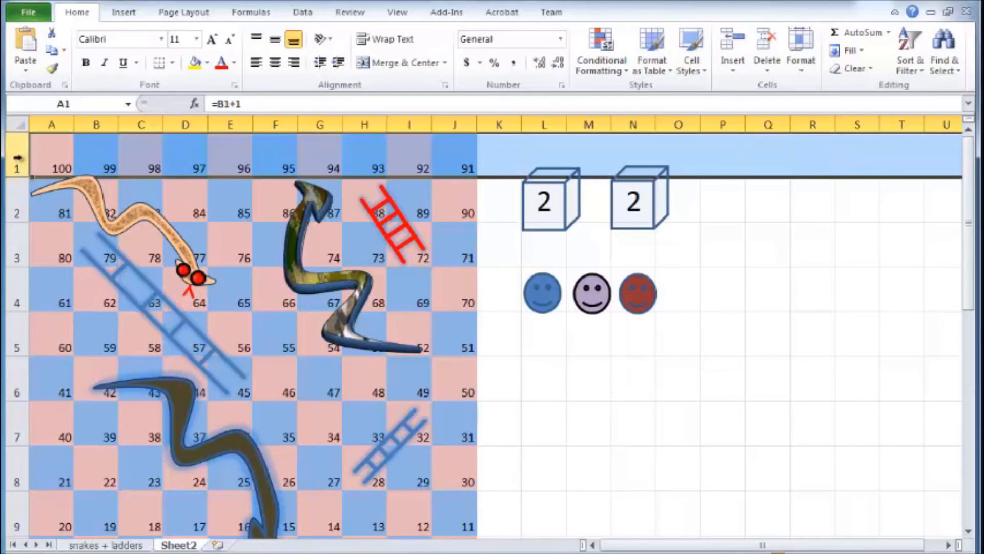
pyautogui.rightClick(23, 159)
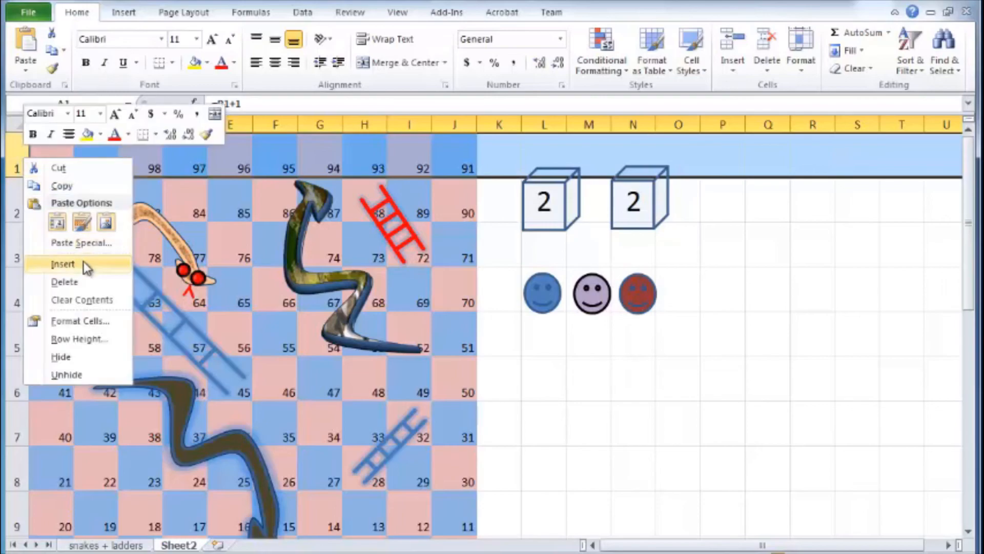
pyautogui.click(62, 264)
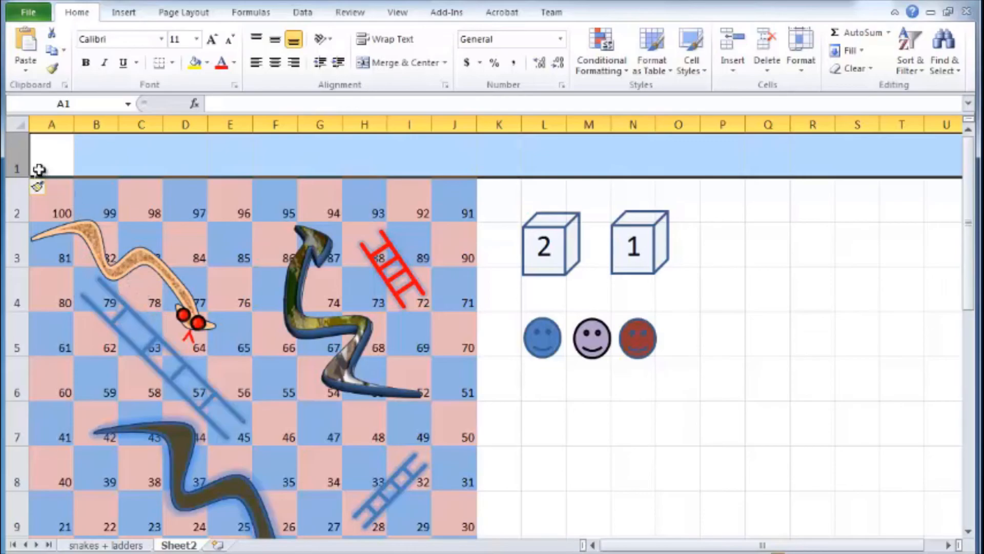
pyautogui.click(52, 125)
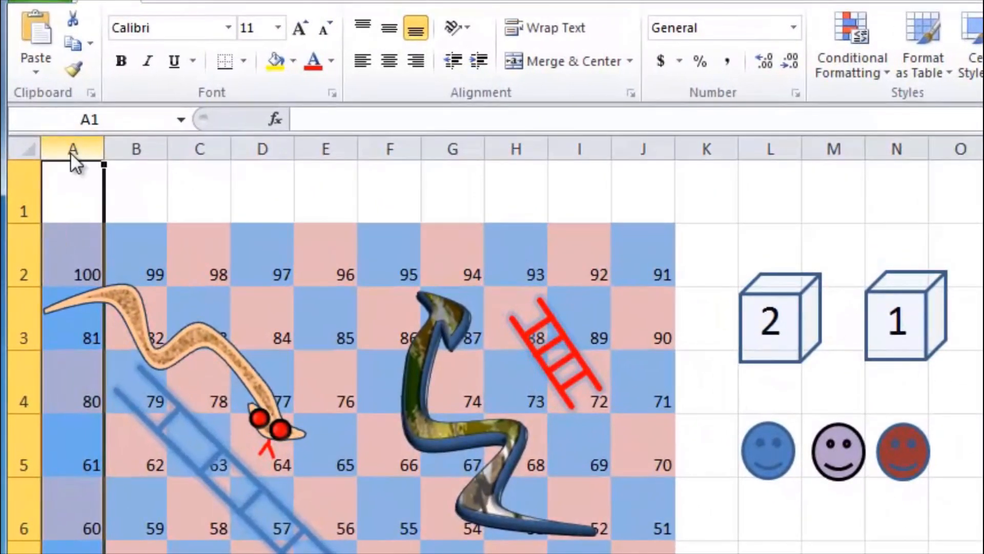
pyautogui.rightClick(52, 125)
pyautogui.click(182, 305)
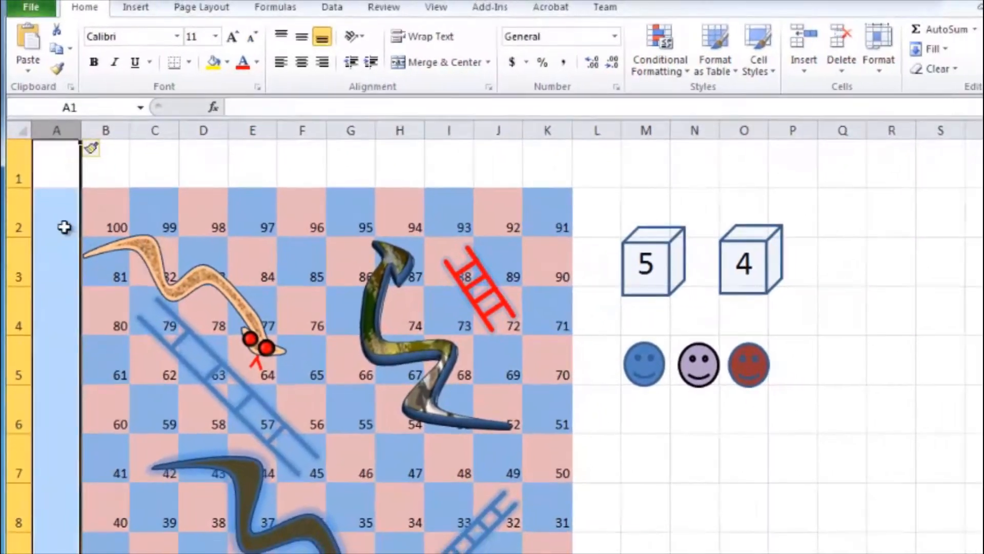
pyautogui.click(64, 227)
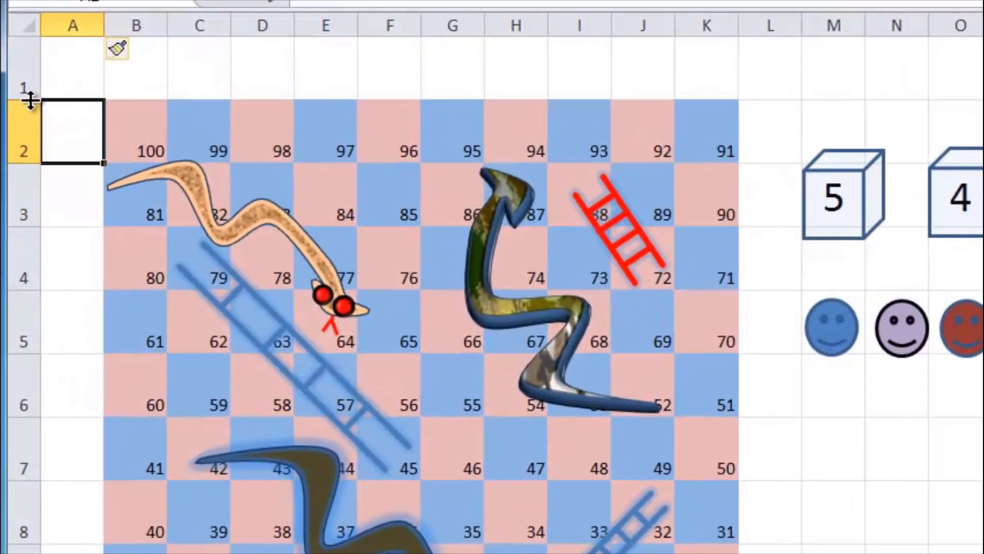
# - Increase the height of blank row 1 above the board to about one and a half times its size
pyautogui.moveTo(23, 177); pyautogui.dragTo(21, 177)
pyautogui.moveTo(31, 100); pyautogui.dragTo(31, 131)
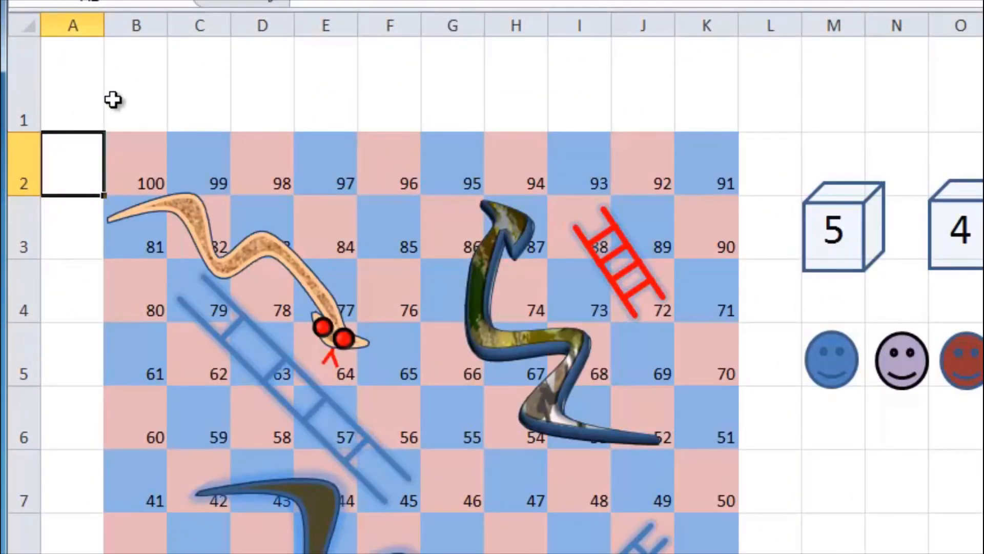
pyautogui.click(309, 100)
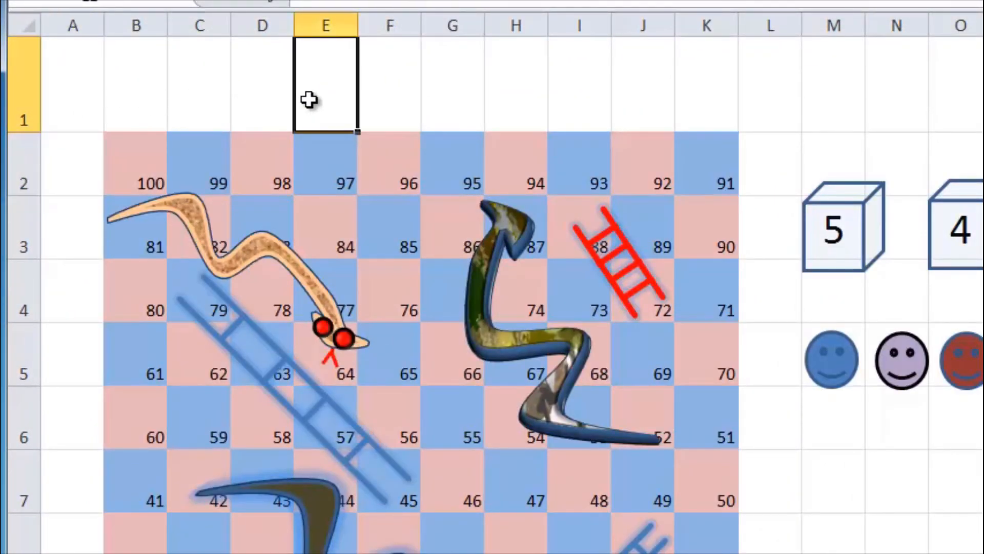
# - Merge and centre cells A1 to P1 above the board
pyautogui.click(75, 90)
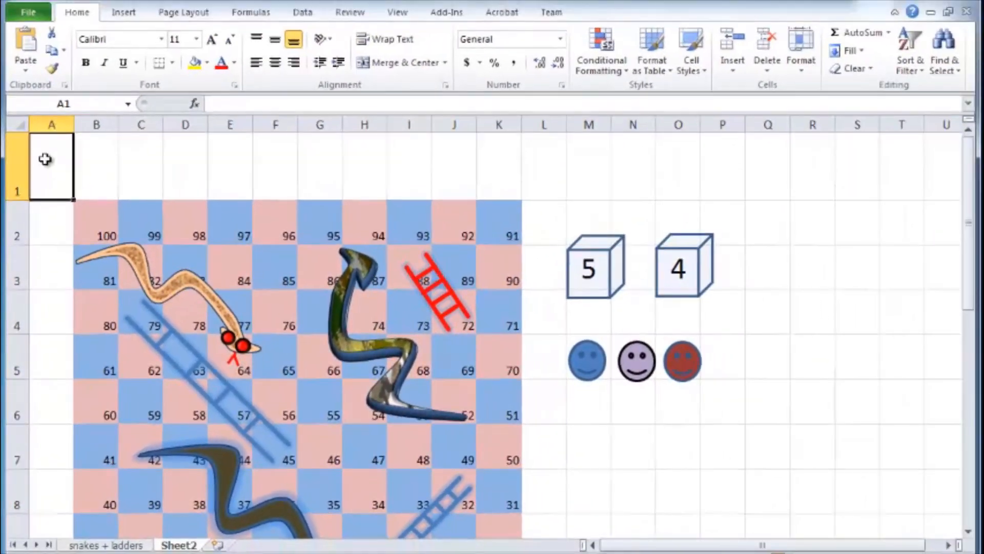
pyautogui.moveTo(46, 159); pyautogui.dragTo(728, 152)
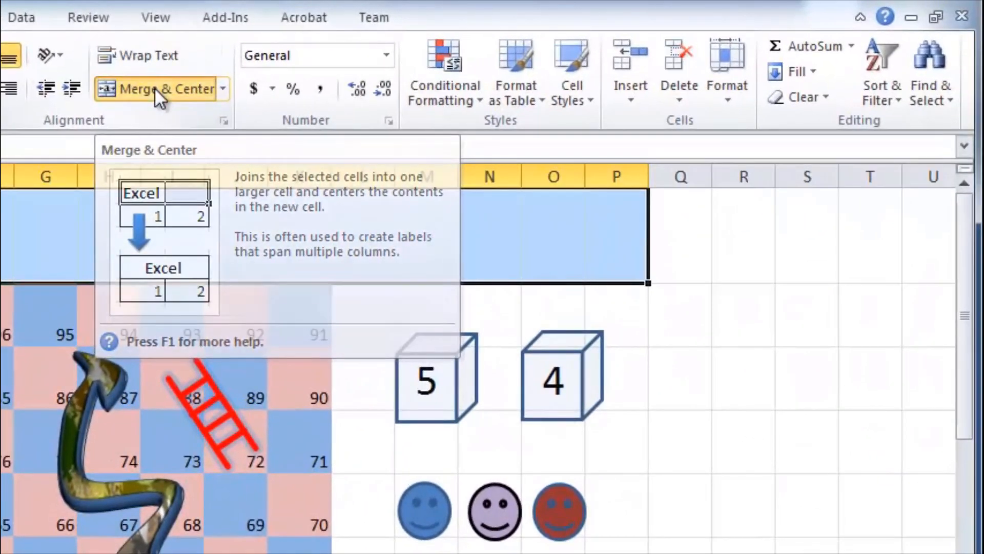
pyautogui.click(155, 87)
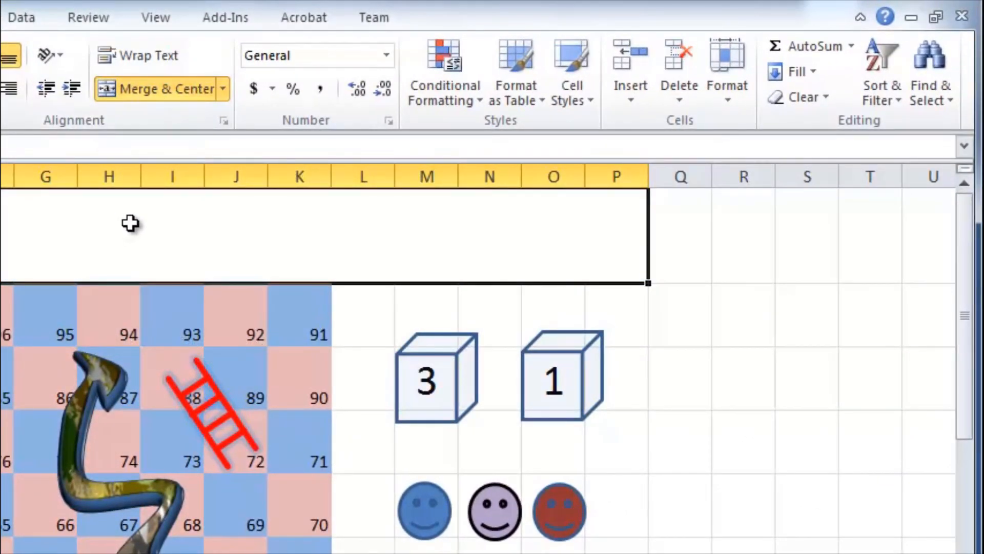
# - Enter the title "Snakes and Ladders by" followed by the author's full name in the merged cell
pyautogui.write('Snake')
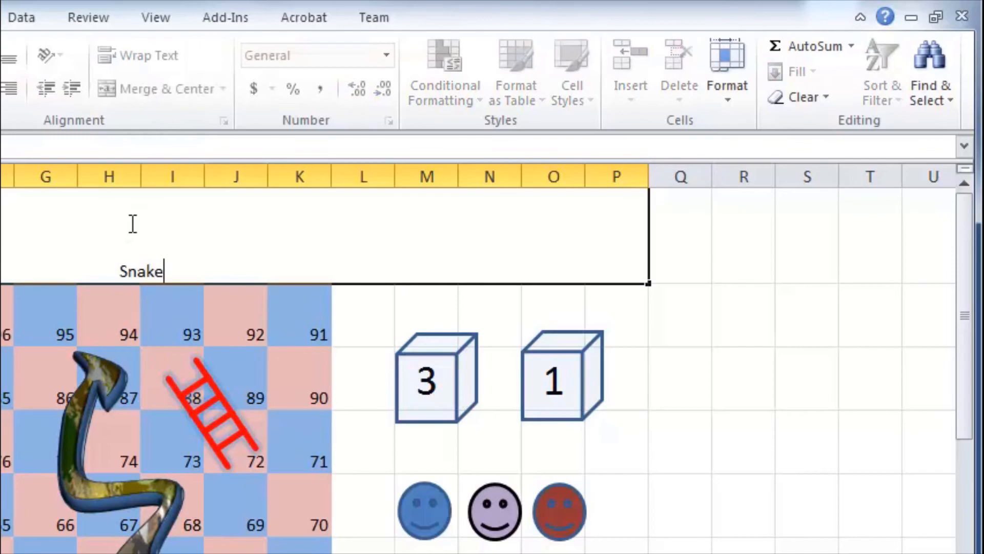
pyautogui.write('s and Ladders')
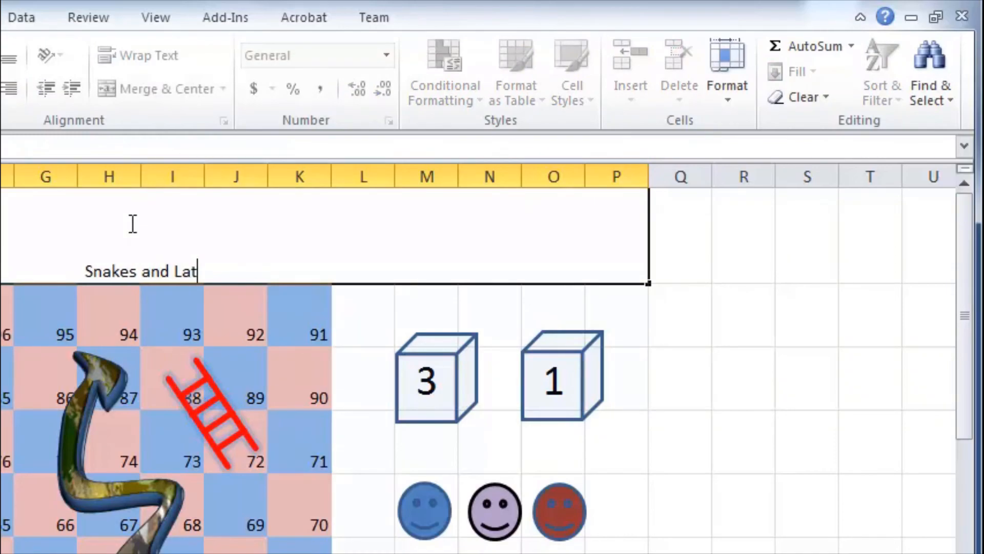
pyautogui.write(' b')
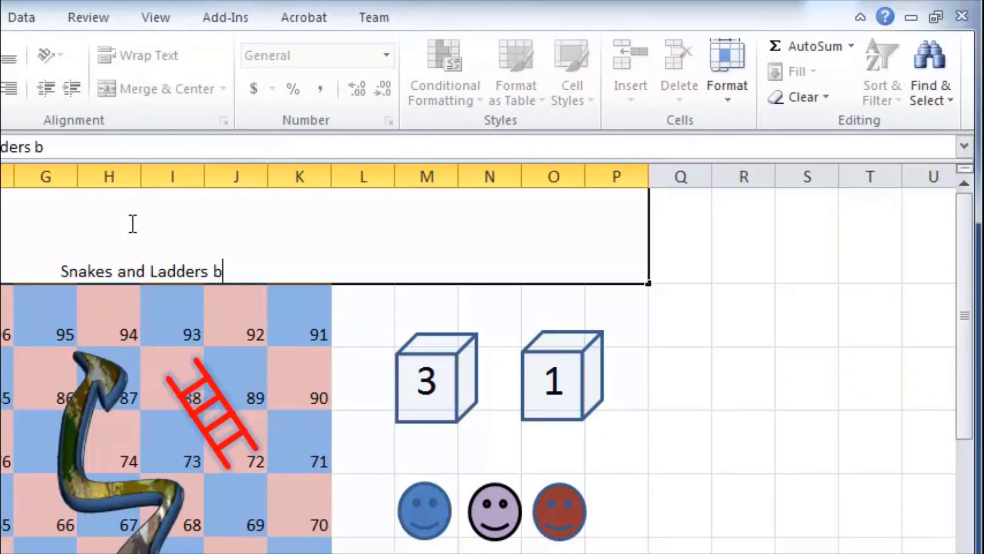
pyautogui.write('y Tanya Duffy')
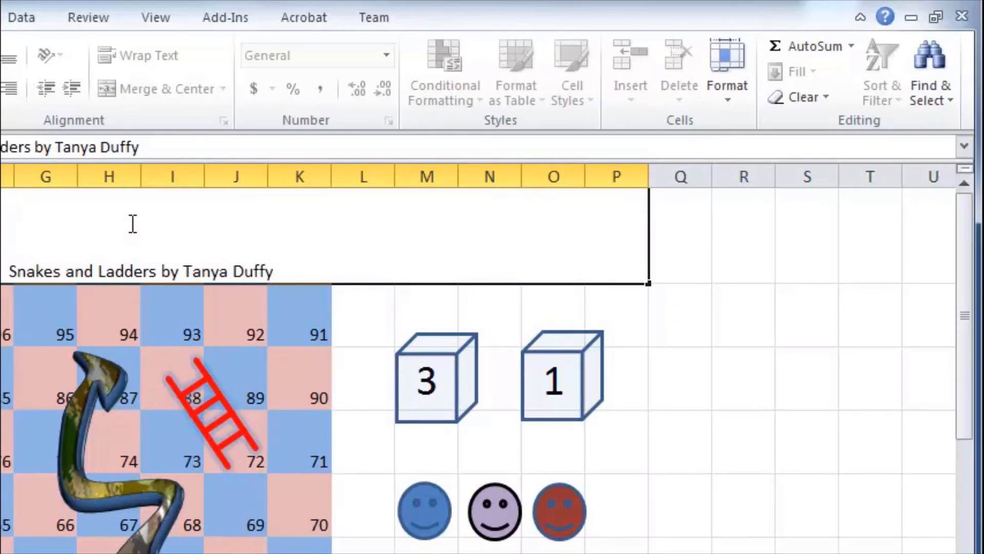
pyautogui.press('Return')
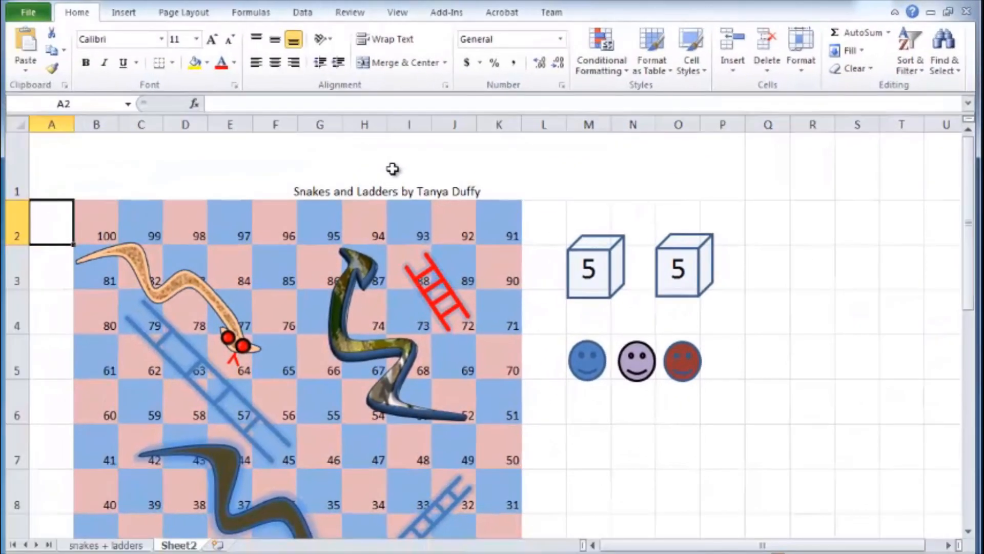
# - Middle-align the title in row 1 vertically and enlarge its font to 20 points
pyautogui.click(393, 168)
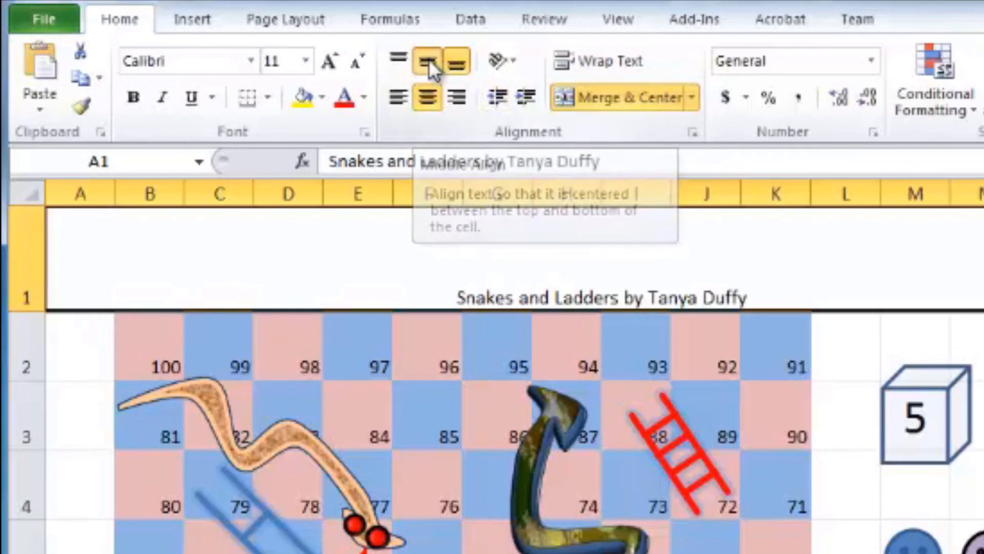
pyautogui.click(429, 59)
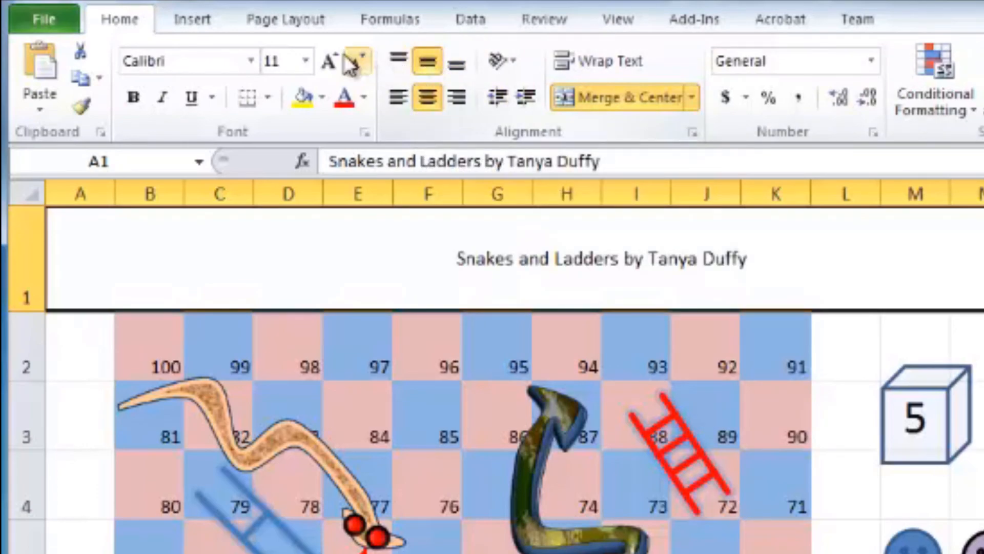
pyautogui.click(328, 66)
pyautogui.click(328, 67)
pyautogui.click(328, 66)
pyautogui.click(328, 64)
pyautogui.click(328, 64)
# - Colour the title orange, increase its font size to 22 points, and deselect it
pyautogui.click(364, 97)
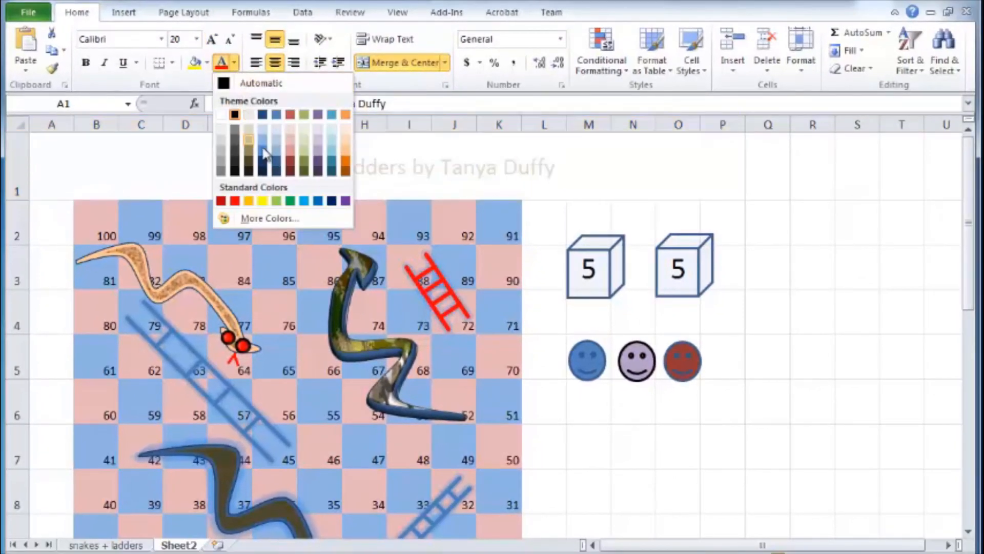
pyautogui.click(262, 152)
pyautogui.click(234, 64)
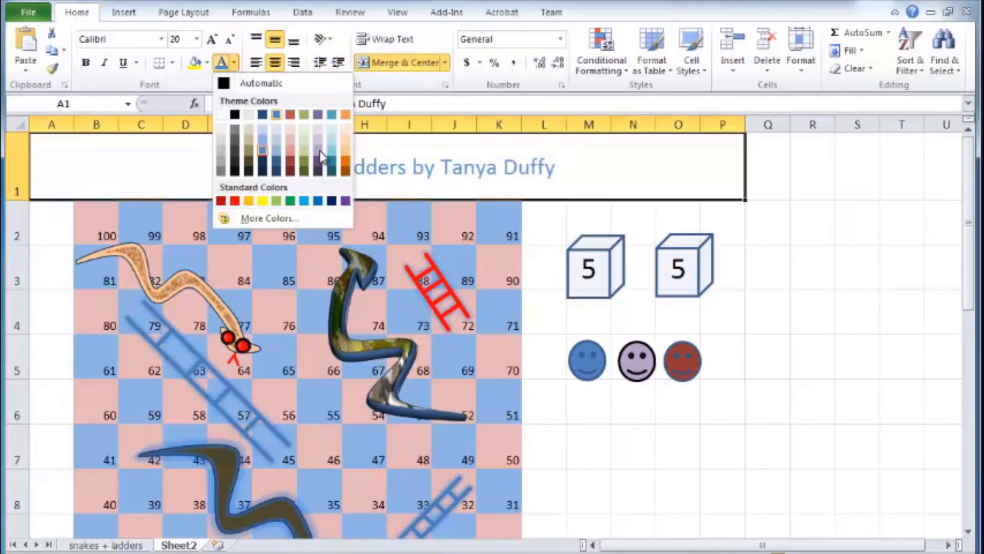
pyautogui.click(343, 163)
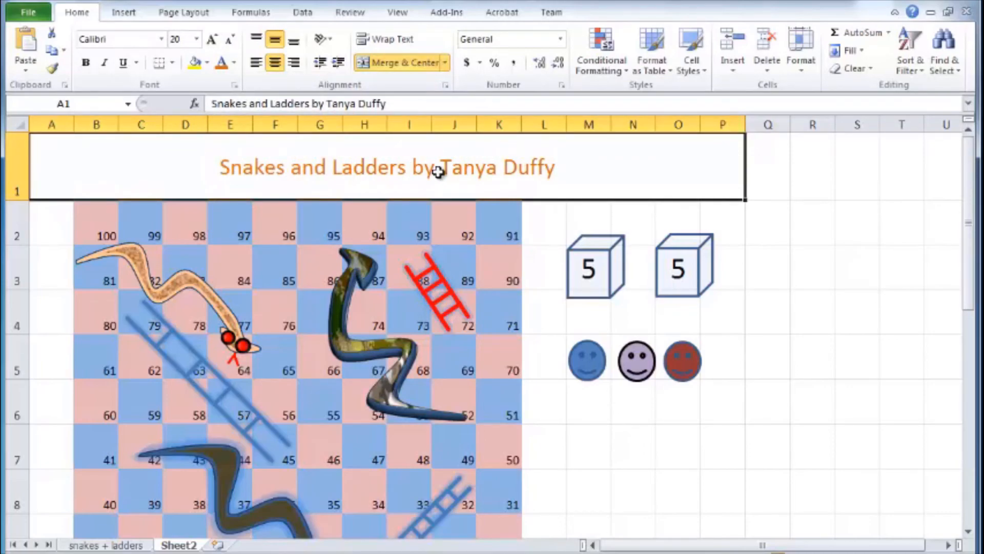
pyautogui.click(211, 41)
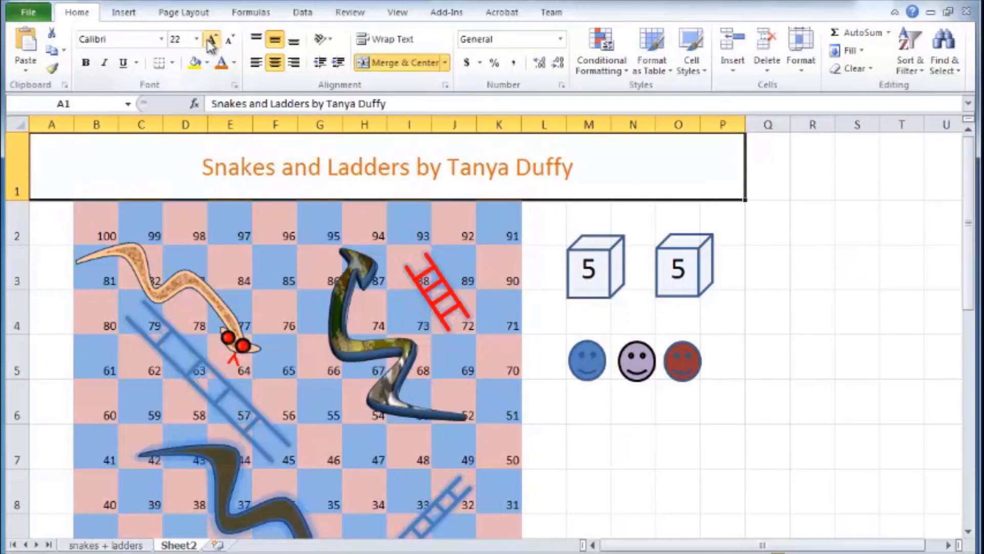
pyautogui.click(577, 461)
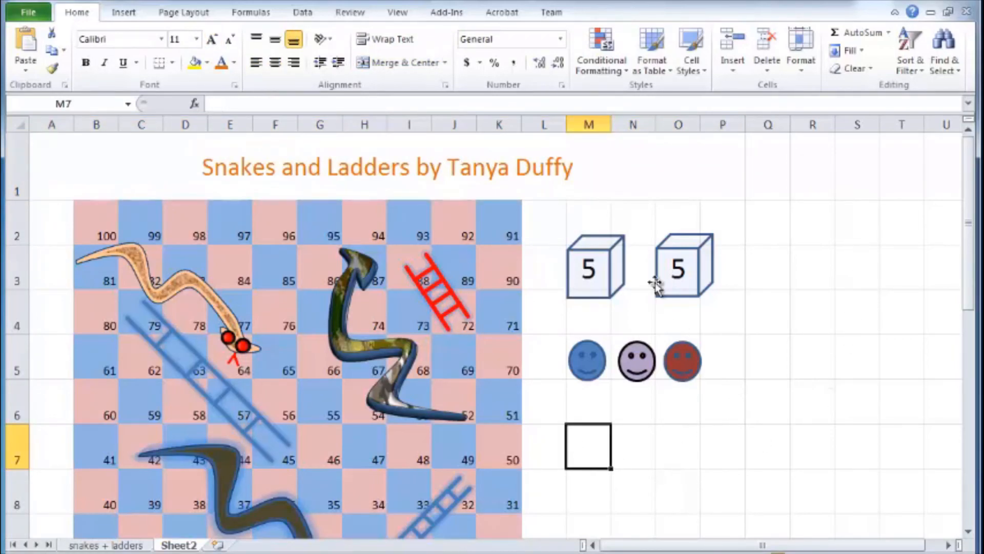
# - Hide the formula bar, headings and gridlines, and minimize the ribbon
pyautogui.click(395, 14)
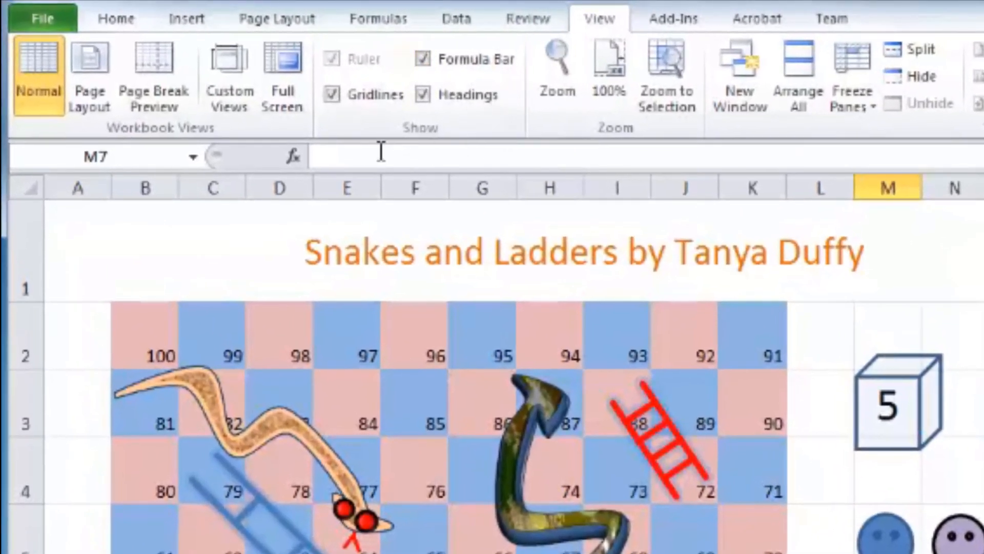
pyautogui.click(424, 59)
pyautogui.click(423, 94)
pyautogui.click(333, 95)
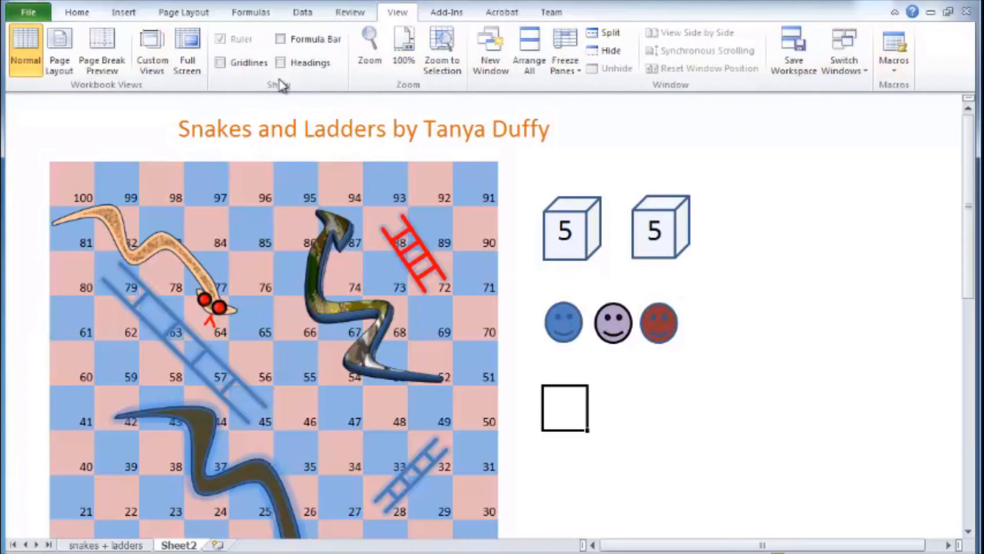
pyautogui.rightClick(313, 88)
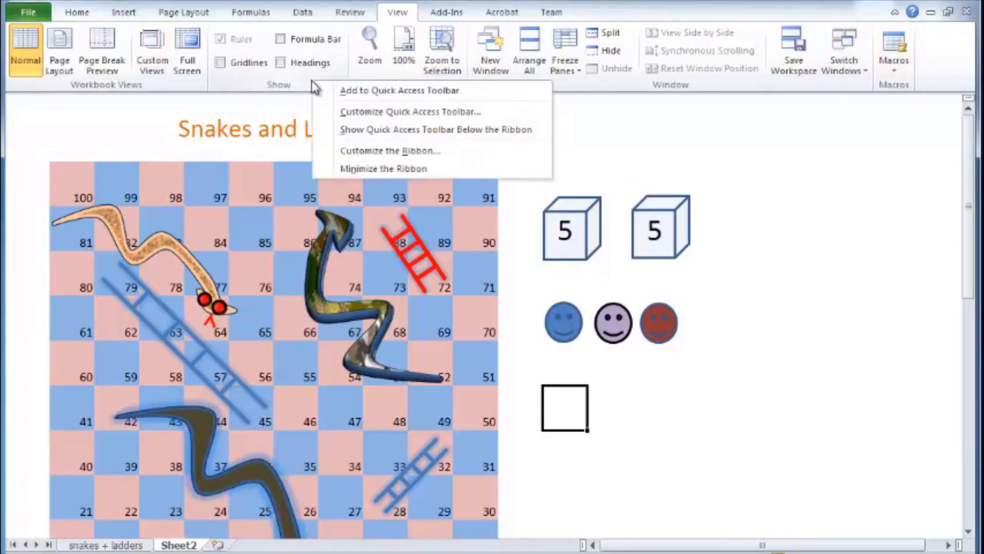
pyautogui.click(352, 167)
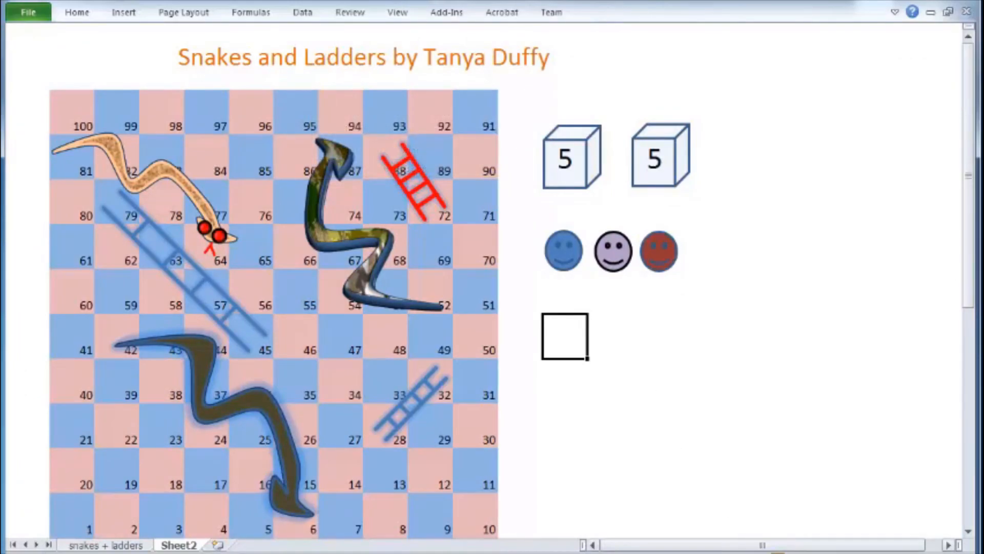
pyautogui.scroll(-1, 636, 403)
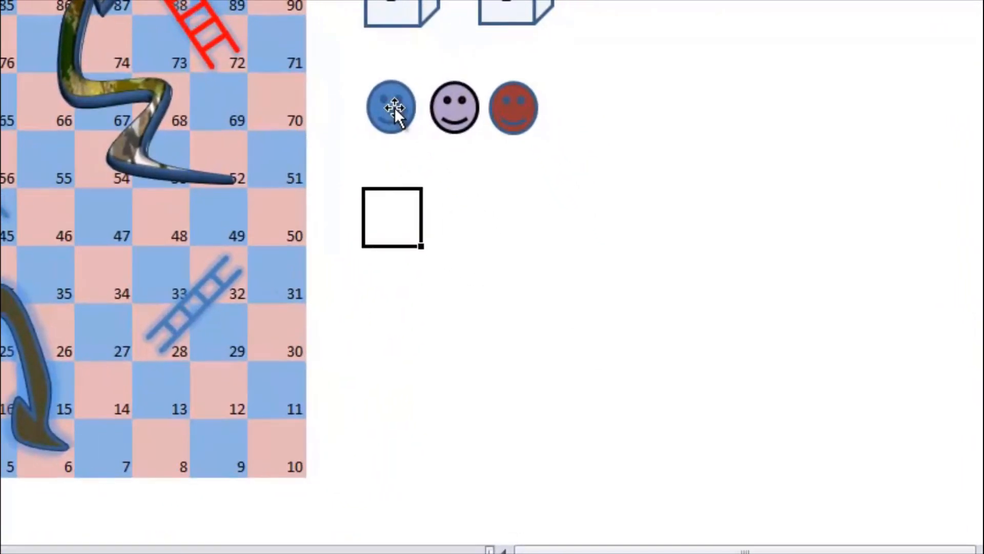
pyautogui.click(514, 230)
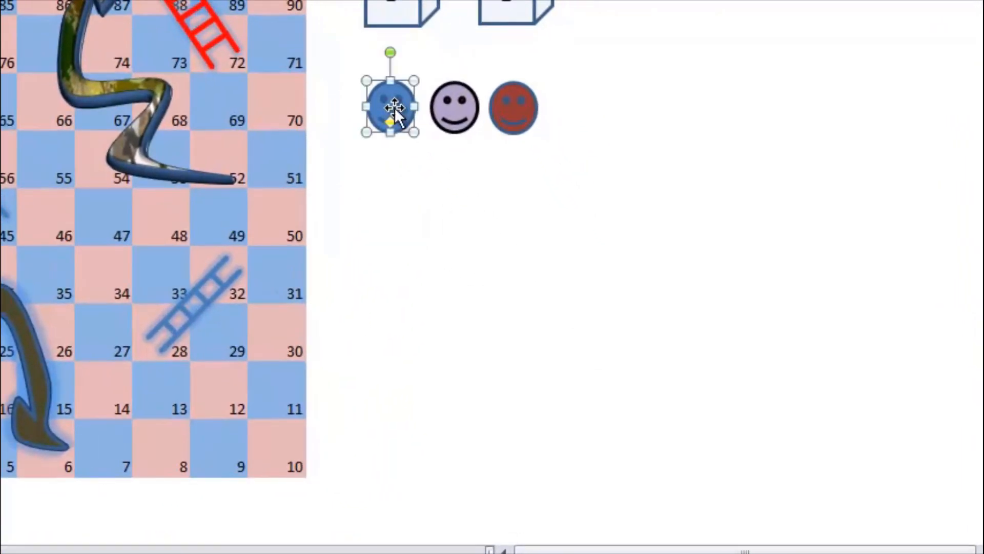
pyautogui.click(454, 108)
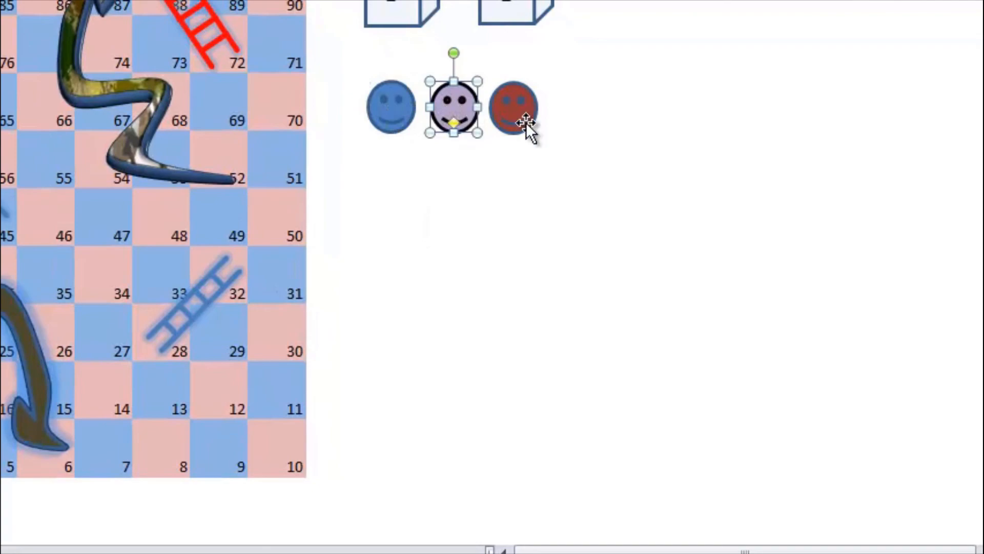
pyautogui.click(523, 120)
pyautogui.click(388, 109)
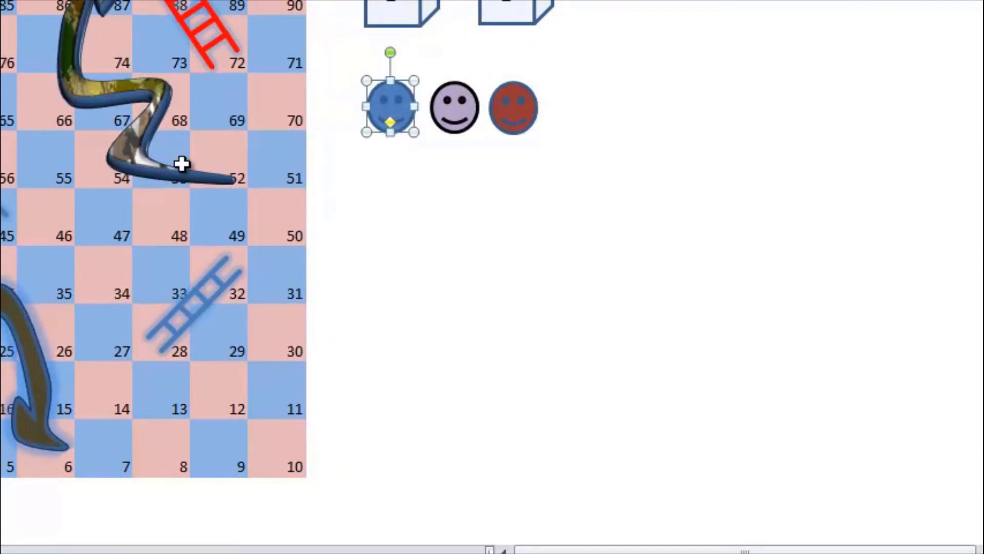
# - Turn off Lock text in the blue smiley's shape properties
pyautogui.rightClick(402, 117)
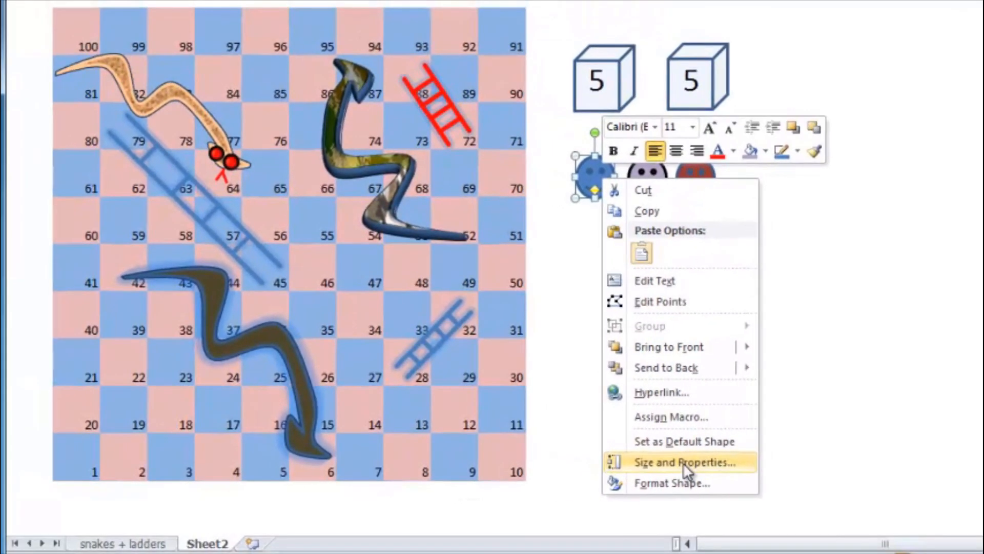
pyautogui.click(682, 462)
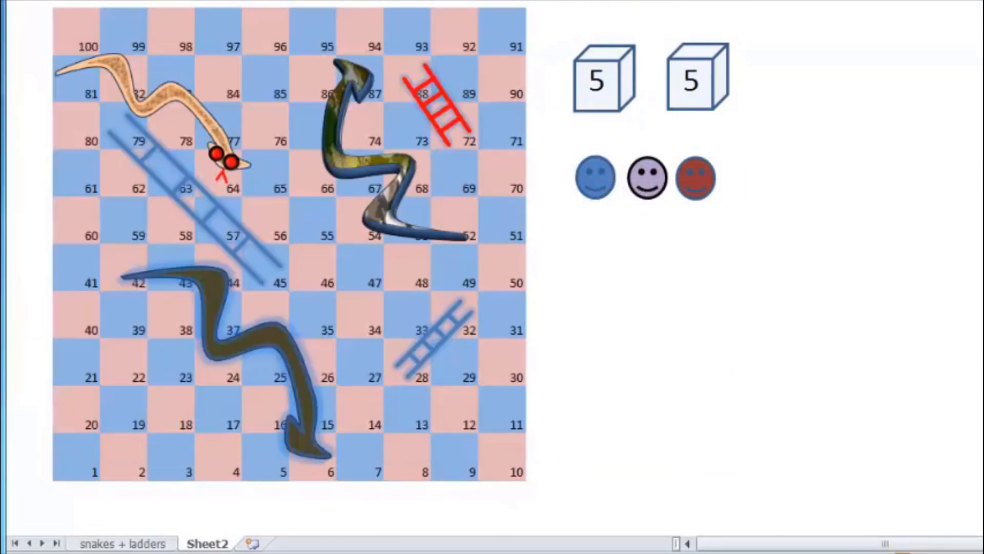
pyautogui.click(593, 175)
pyautogui.rightClick(594, 176)
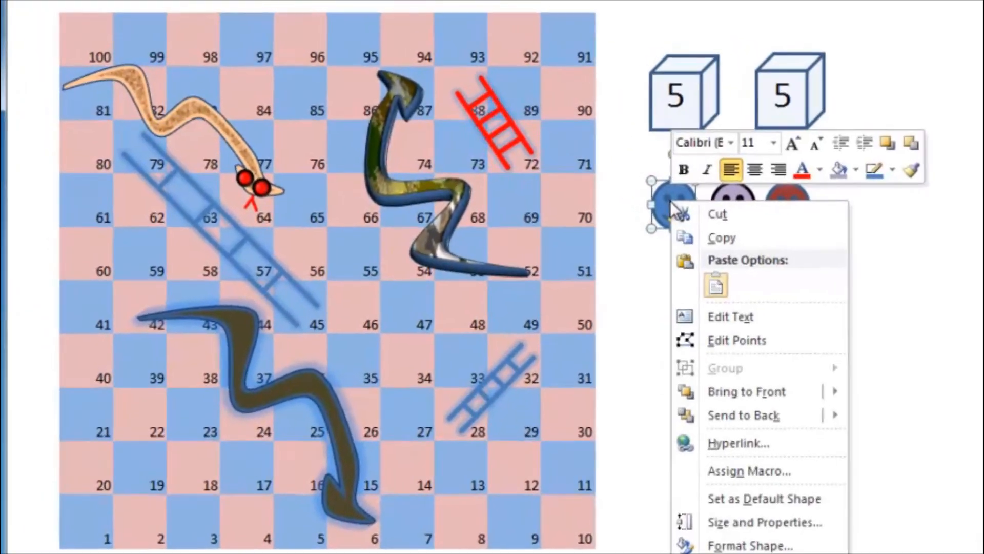
pyautogui.click(800, 553)
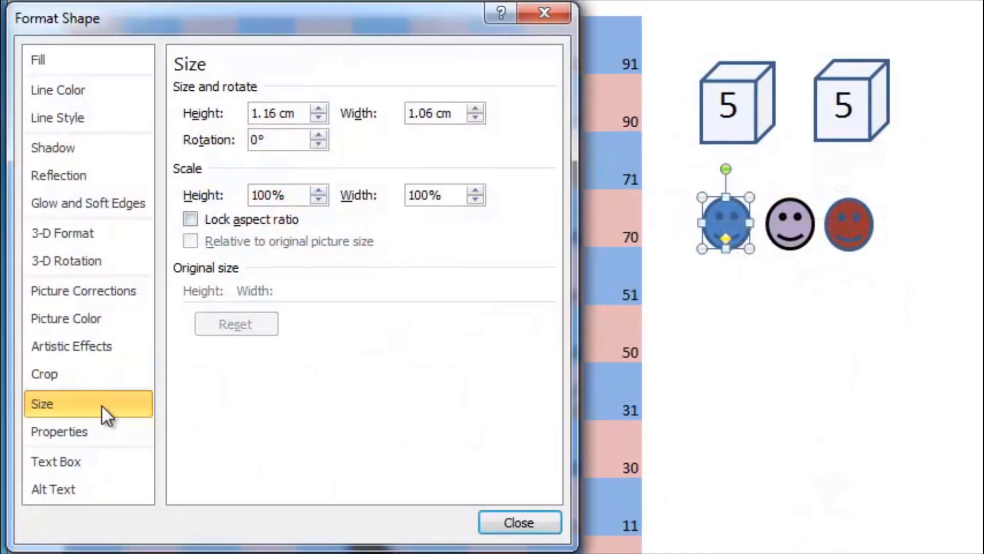
pyautogui.click(101, 432)
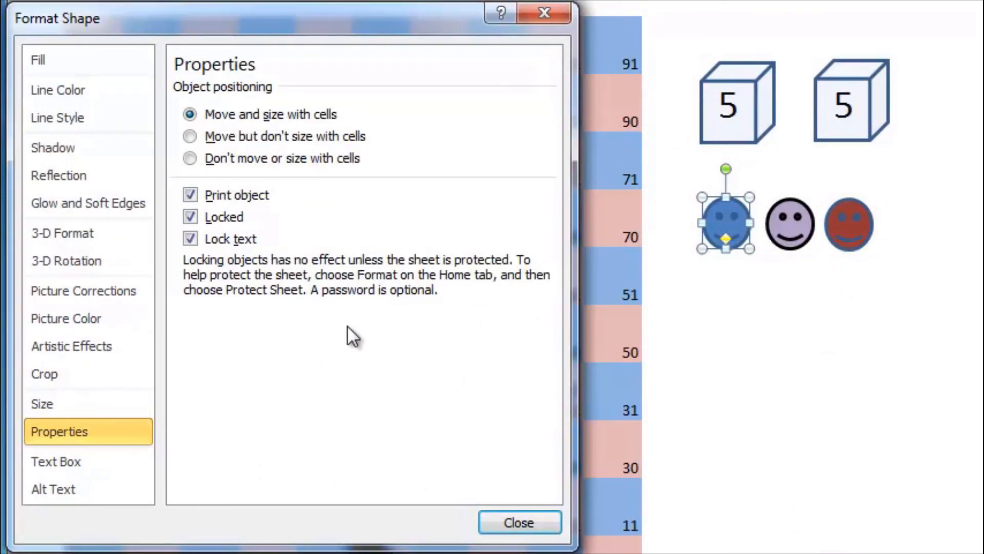
pyautogui.click(190, 239)
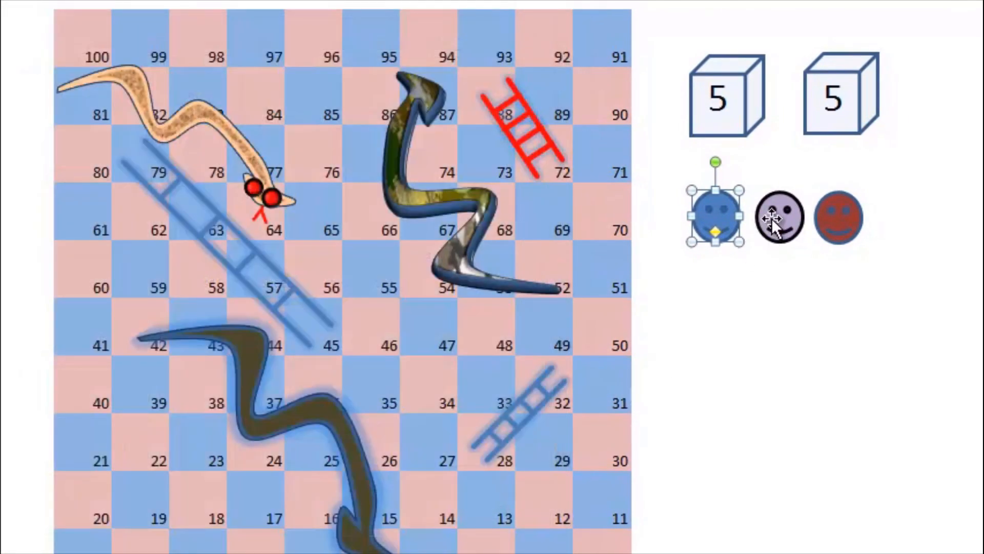
pyautogui.click(777, 216)
pyautogui.rightClick(777, 215)
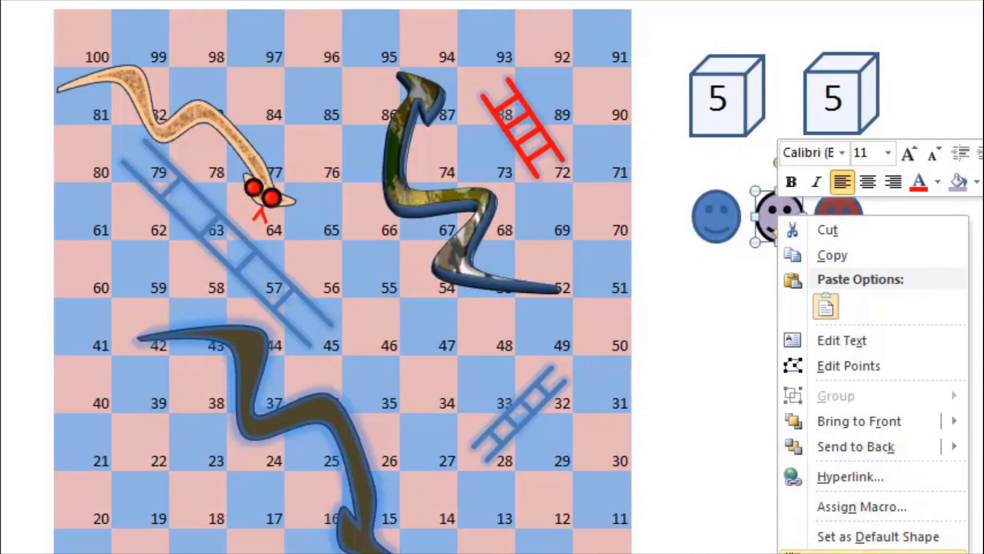
pyautogui.click(851, 552)
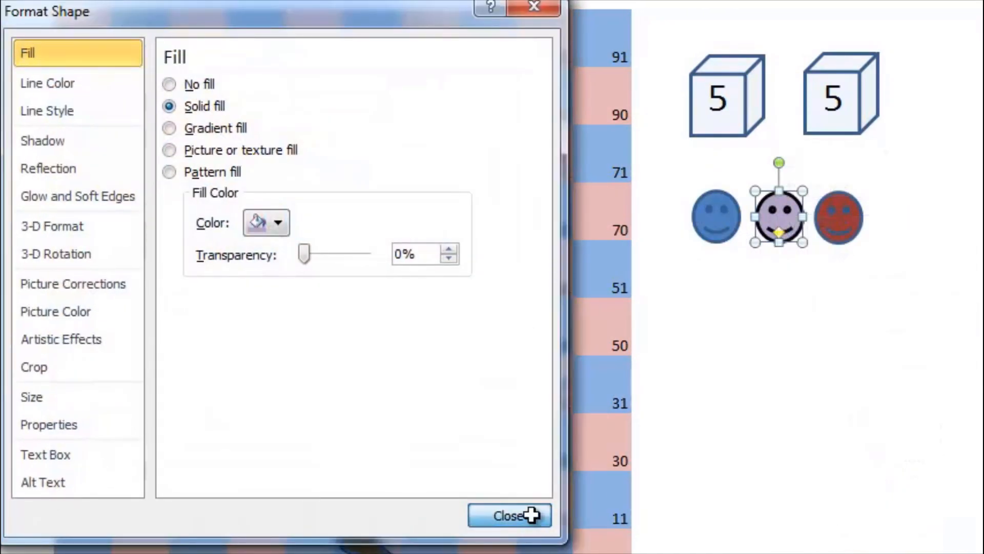
pyautogui.click(528, 514)
# - Unlock the light purple smiley in its shape properties and close the dialog
pyautogui.rightClick(780, 208)
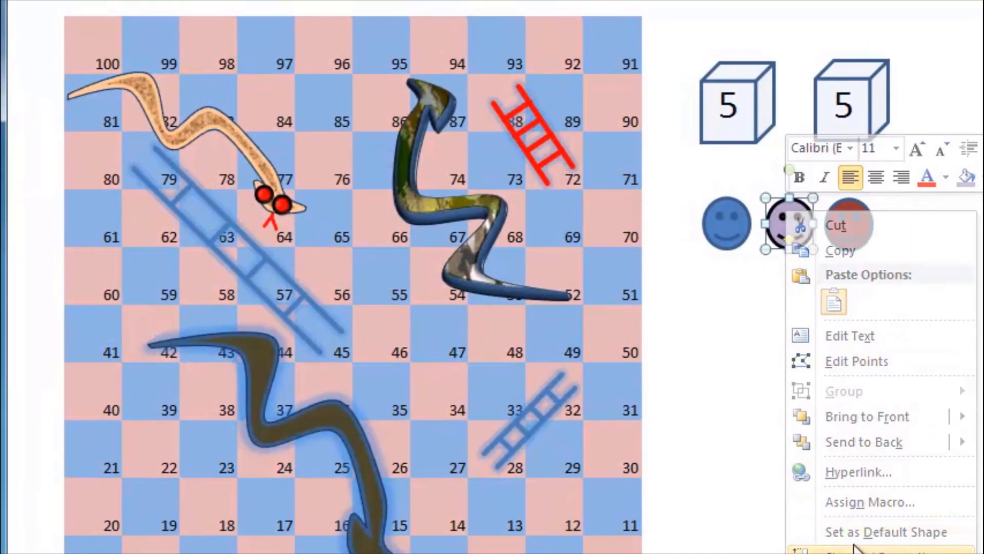
pyautogui.click(866, 551)
pyautogui.click(87, 434)
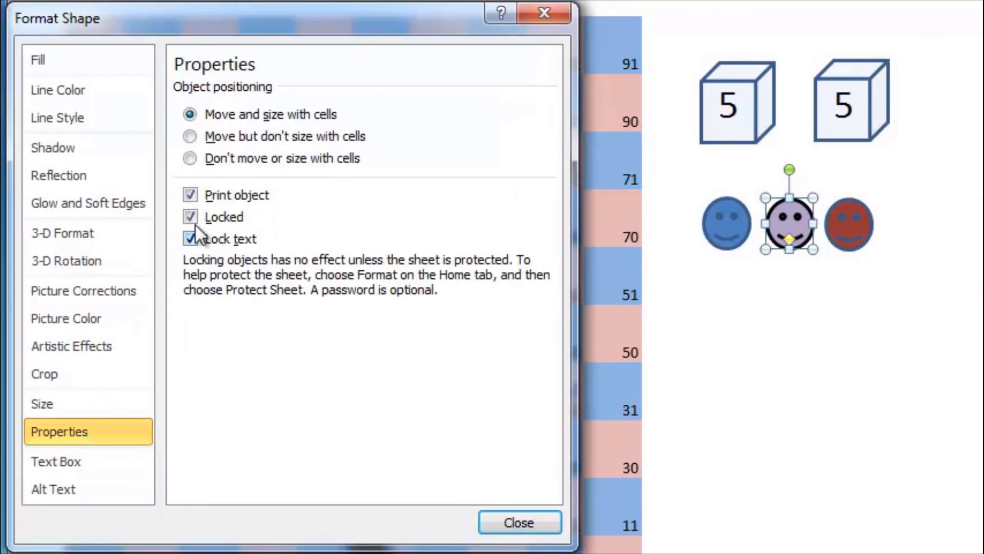
pyautogui.click(527, 522)
# - Turn off Locked and Lock text in the red smiley's shape properties, close the dialog and deselect the smiley
pyautogui.click(867, 223)
pyautogui.rightClick(866, 223)
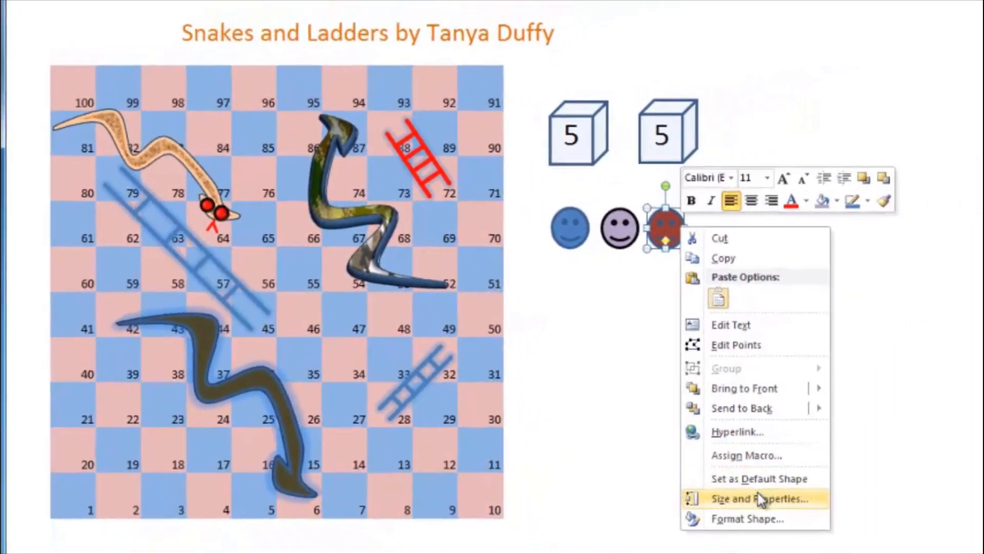
pyautogui.click(761, 498)
pyautogui.click(77, 377)
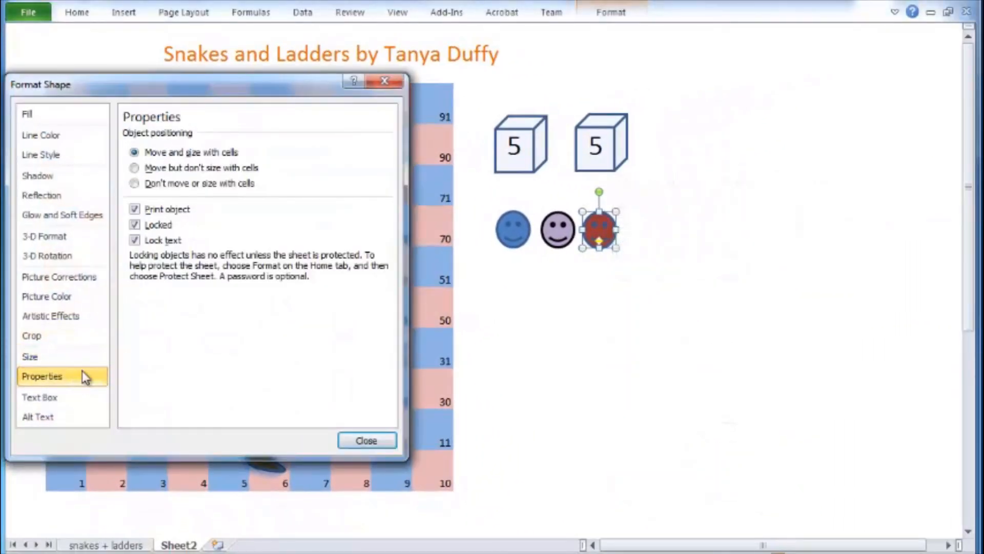
pyautogui.click(134, 224)
pyautogui.click(134, 239)
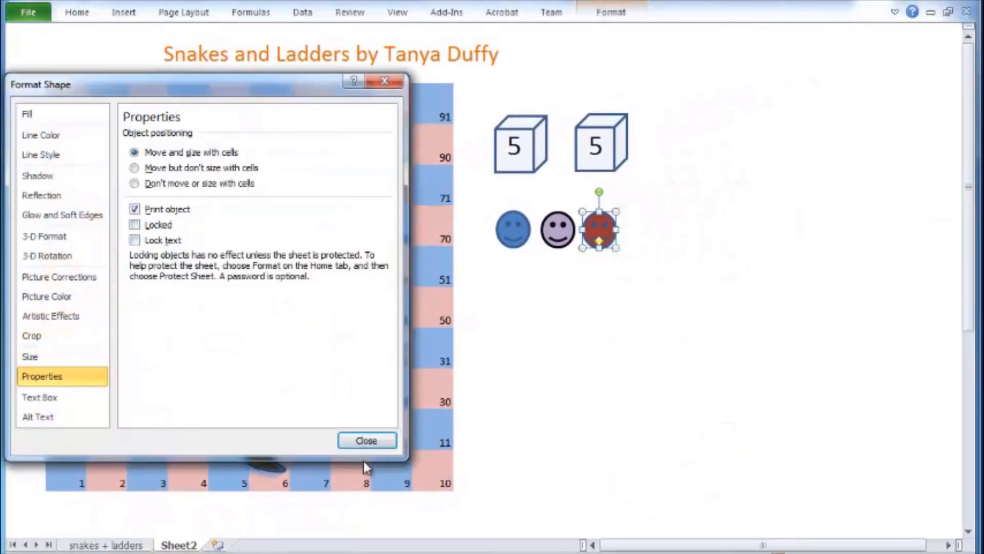
pyautogui.click(366, 440)
pyautogui.click(541, 321)
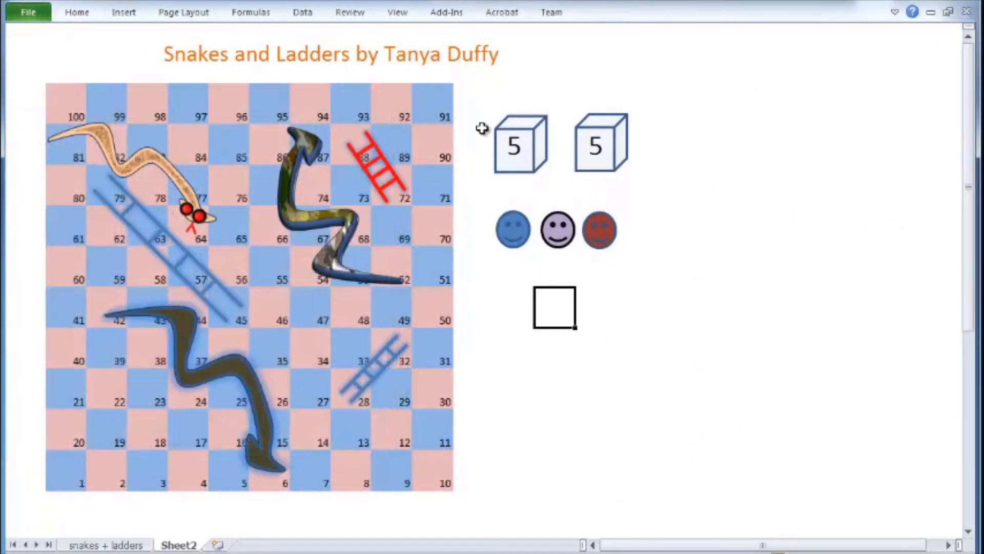
# - Protect the sheet without a password, allowing users only to select unlocked cells, and shift the blue smiley slightly to test its movement
pyautogui.click(353, 13)
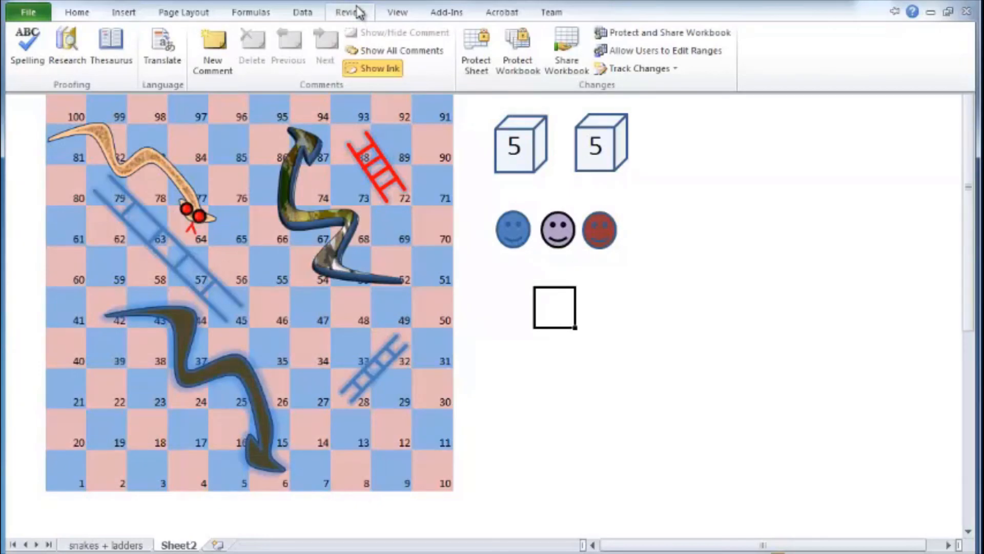
pyautogui.click(476, 51)
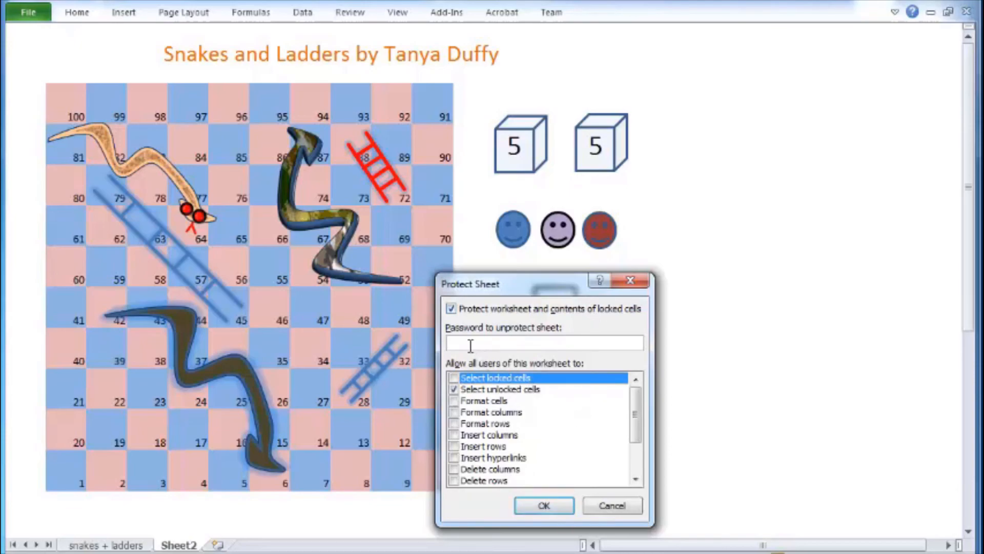
pyautogui.click(555, 506)
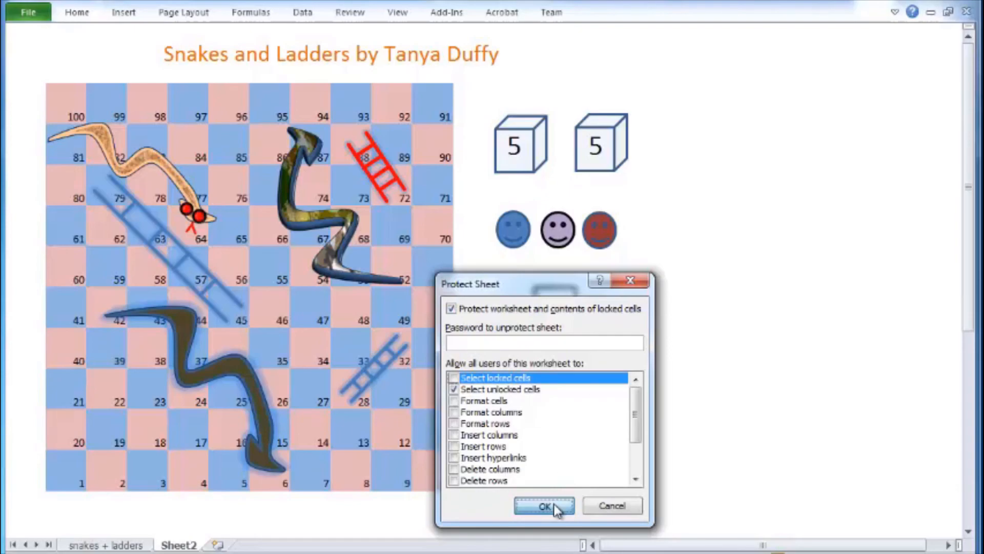
pyautogui.moveTo(526, 238)
pyautogui.mouseDown()
pyautogui.moveTo(404, 361)
pyautogui.moveTo(122, 486)
pyautogui.moveTo(74, 474)
pyautogui.moveTo(311, 447)
pyautogui.moveTo(508, 215)
pyautogui.moveTo(511, 239)
pyautogui.moveTo(511, 230)
pyautogui.mouseUp()
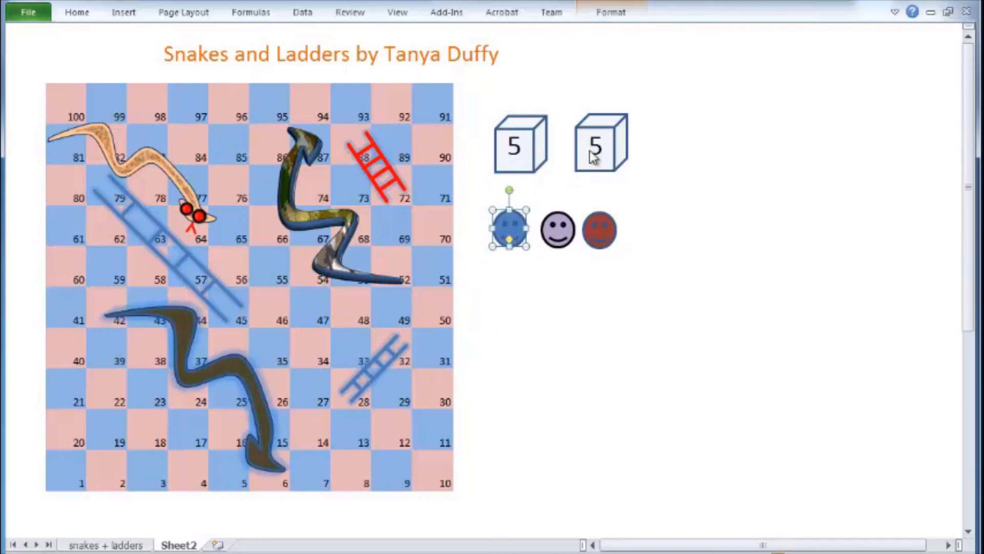